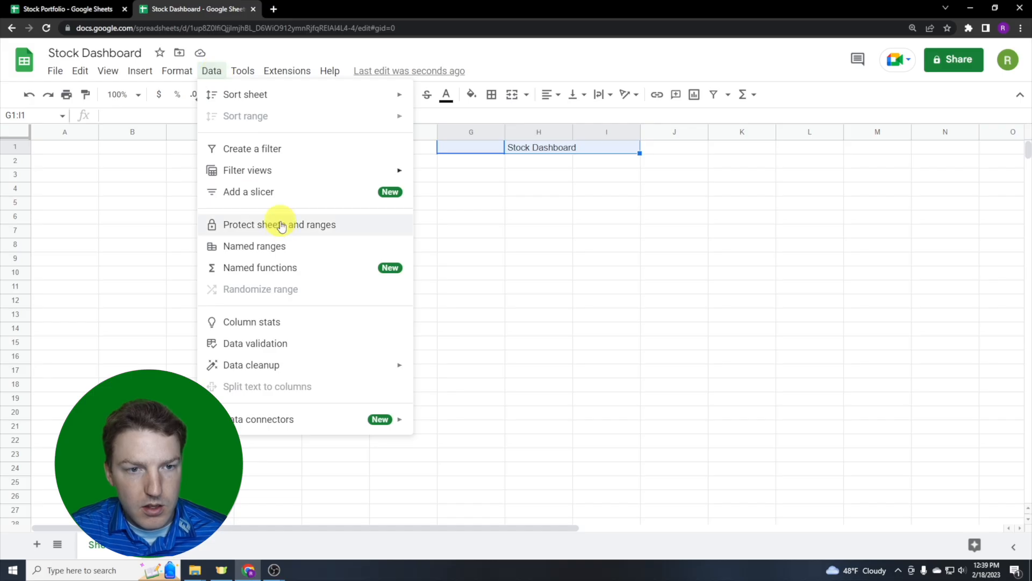
- Merge cells G1:I1 containing the Stock Dashboard title into a single cell
{"action": "mouse_move", "coordinate": [176, 70]}
{"action": "mouse_move", "coordinate": [295, 272]}
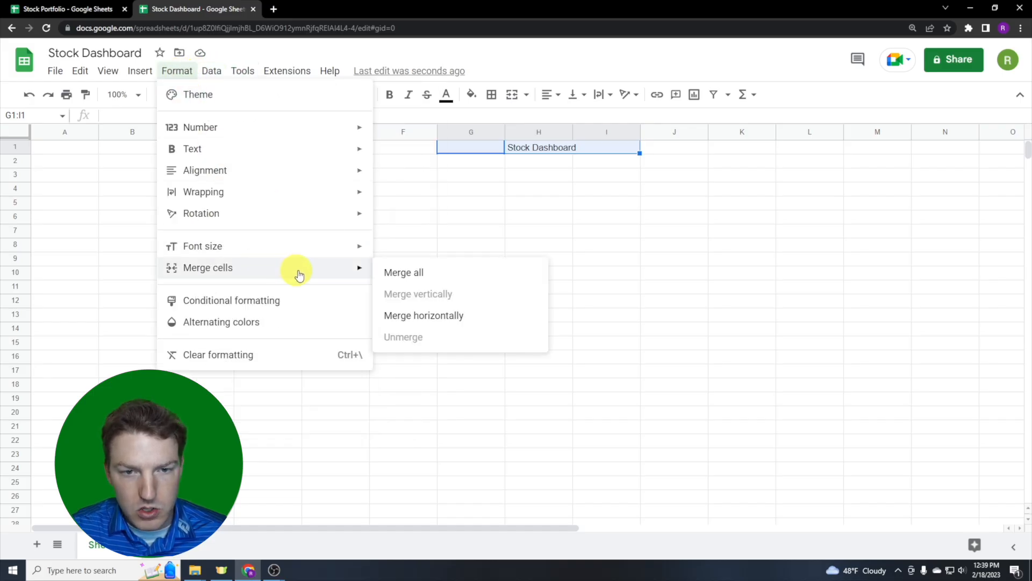
{"action": "left_click", "coordinate": [438, 275]}
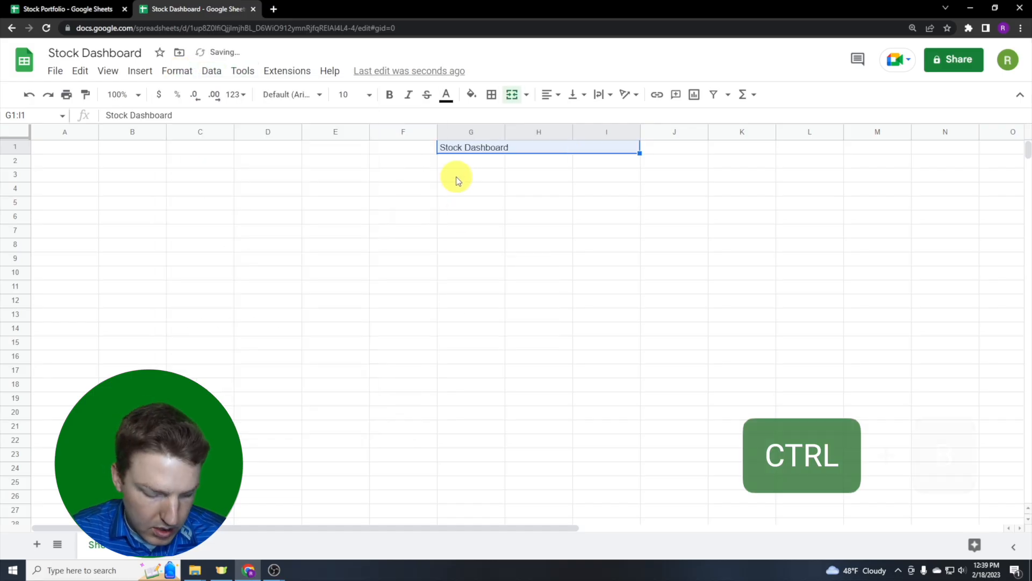
- Format the Stock Dashboard title as bold, 14-point, horizontally centered text
{"action": "key", "text": "ctrl+b"}
{"action": "left_click", "coordinate": [370, 96]}
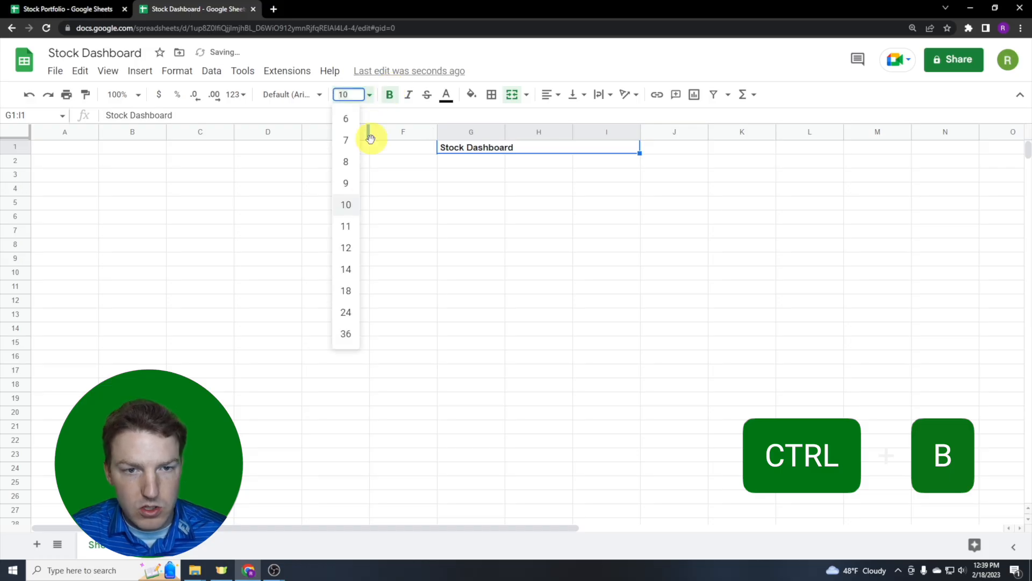
{"action": "left_click", "coordinate": [350, 267]}
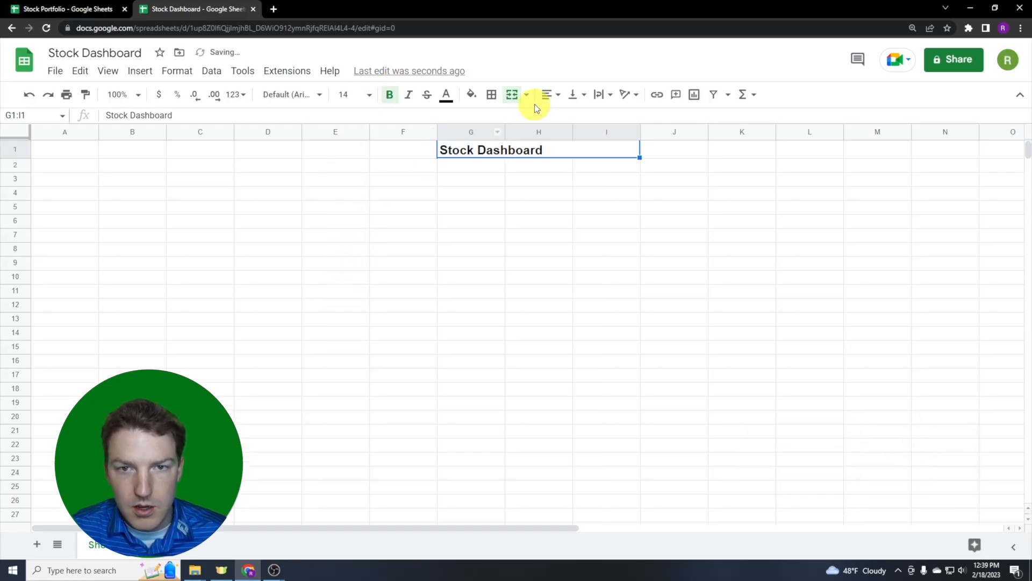
{"action": "left_click", "coordinate": [549, 94]}
{"action": "left_click", "coordinate": [562, 114]}
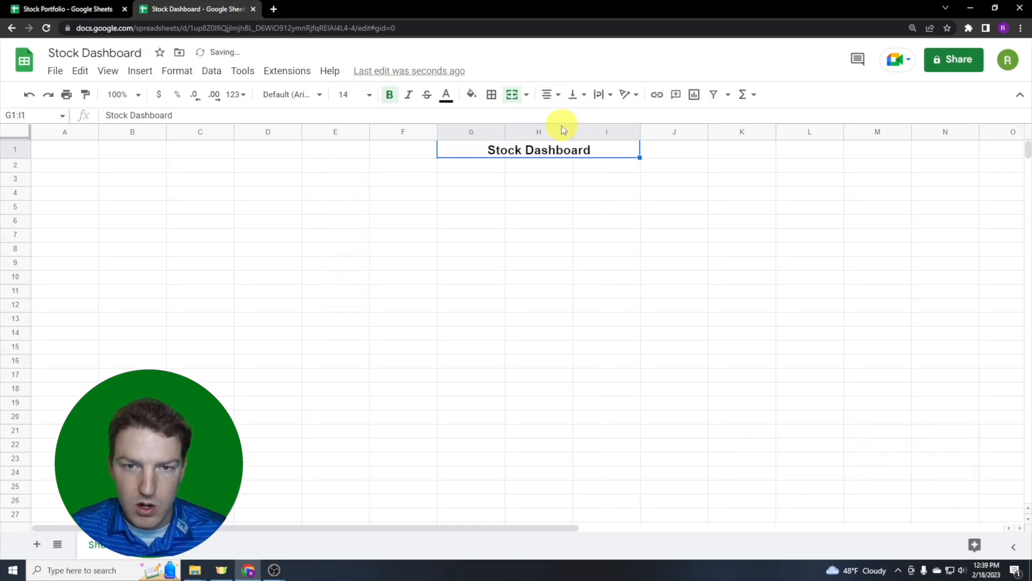
- Enter the formula =TODAY() in cell H2, beneath the Stock Dashboard title
{"action": "left_click", "coordinate": [530, 166]}
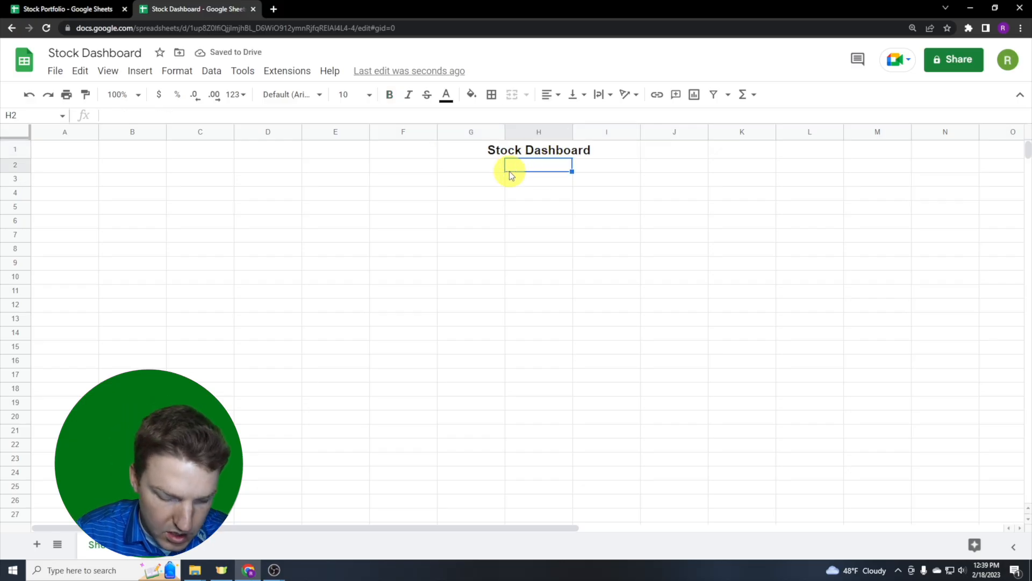
{"action": "type", "text": "=tod"}
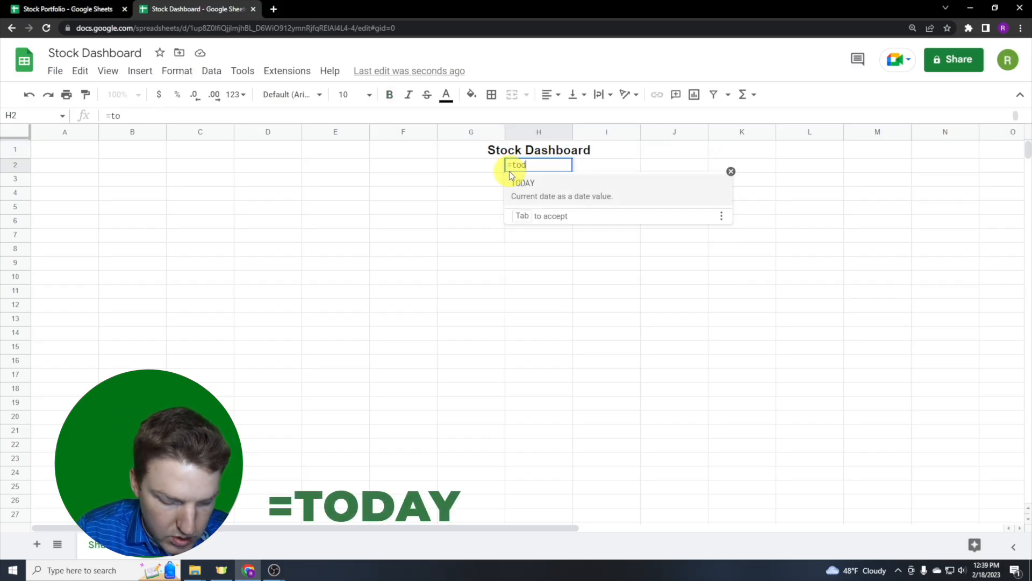
{"action": "type", "text": "ay"}
{"action": "key", "text": "Tab"}
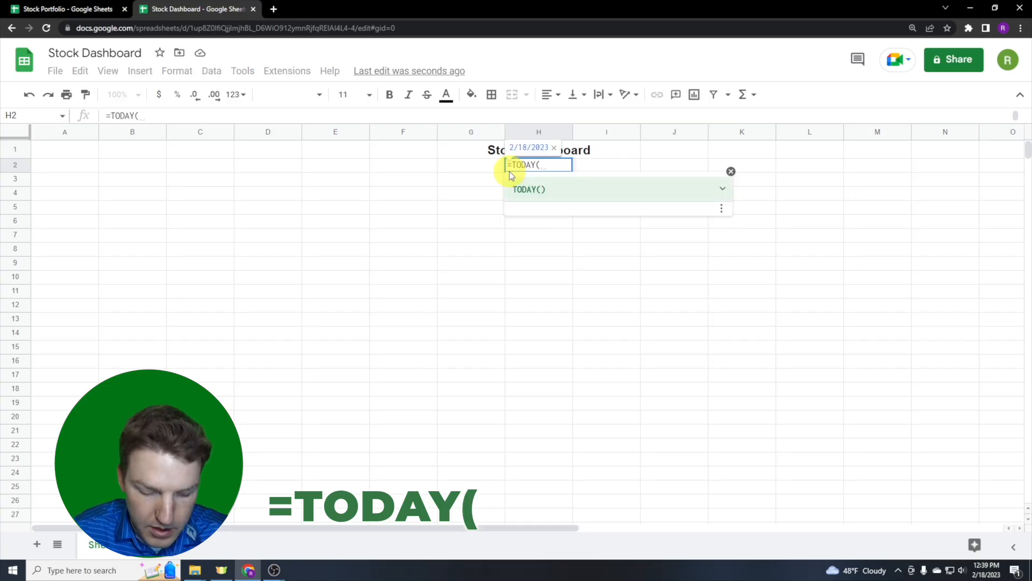
{"action": "type", "text": ")"}
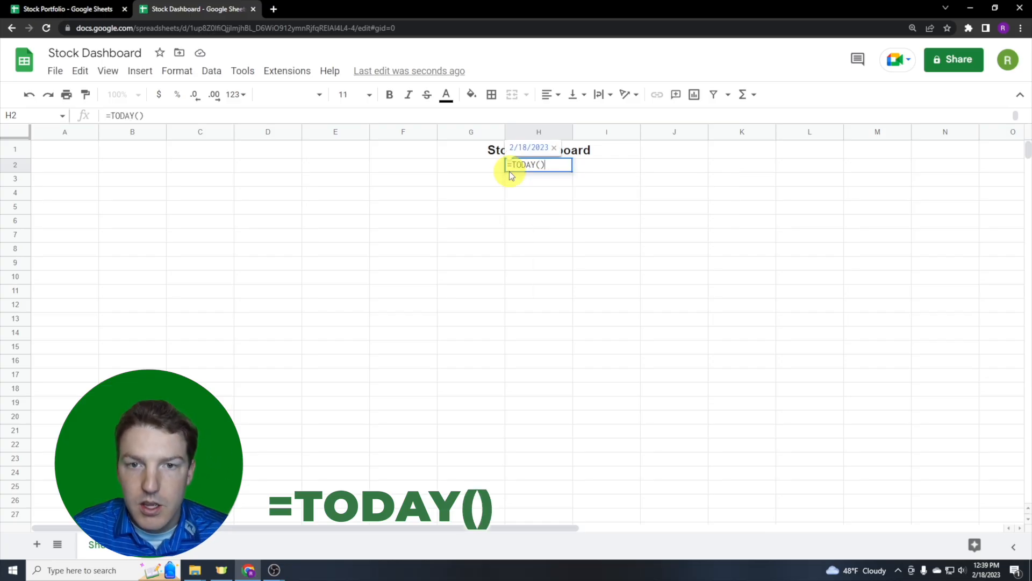
{"action": "key", "text": "Return"}
- Make the date in cell H2 bold and center it horizontally
{"action": "key", "text": "Up"}
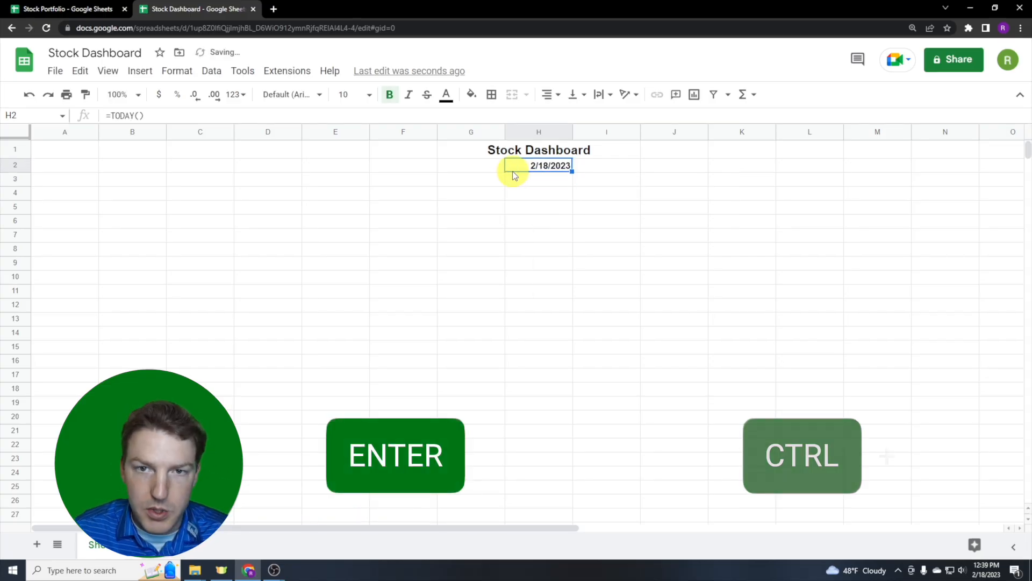
{"action": "left_click", "coordinate": [558, 96]}
{"action": "left_click", "coordinate": [566, 119]}
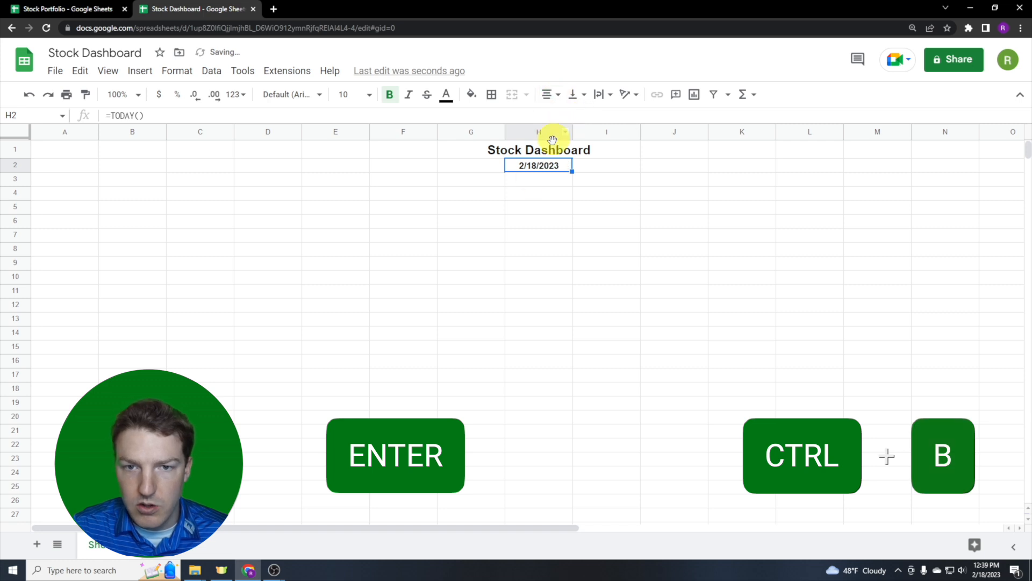
{"action": "left_click", "coordinate": [526, 184]}
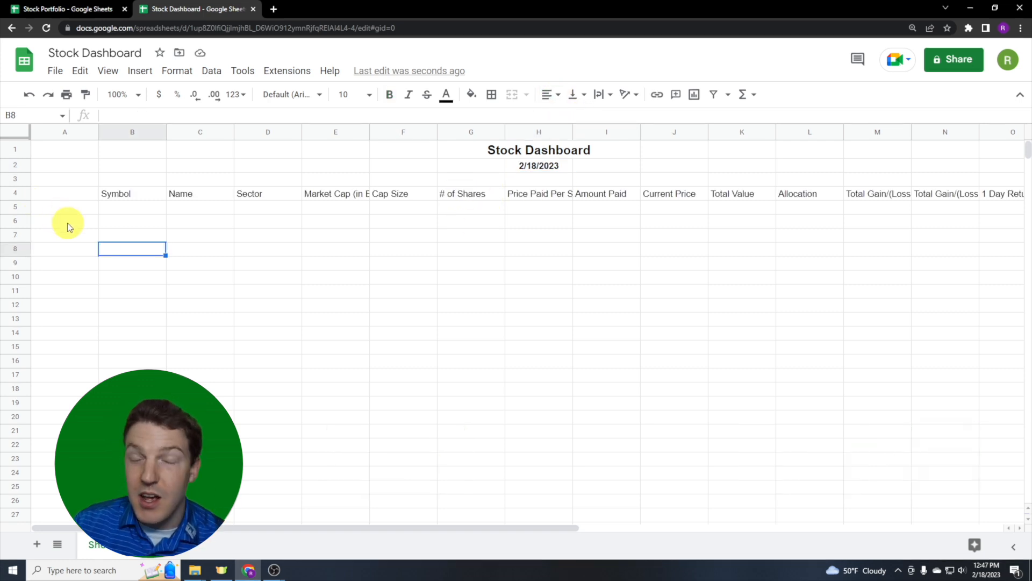
- Make the column headers in B4:P4, from Symbol to 1 Day Return %, bold
{"action": "left_click", "coordinate": [15, 192]}
{"action": "left_click", "coordinate": [150, 199]}
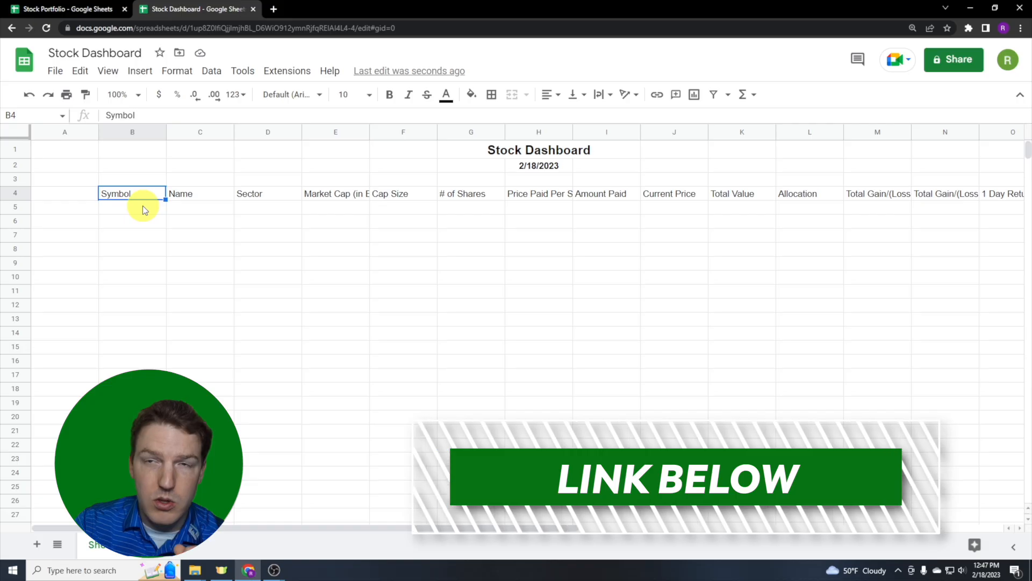
{"action": "left_click_drag", "start_coordinate": [104, 192], "coordinate": [945, 199]}
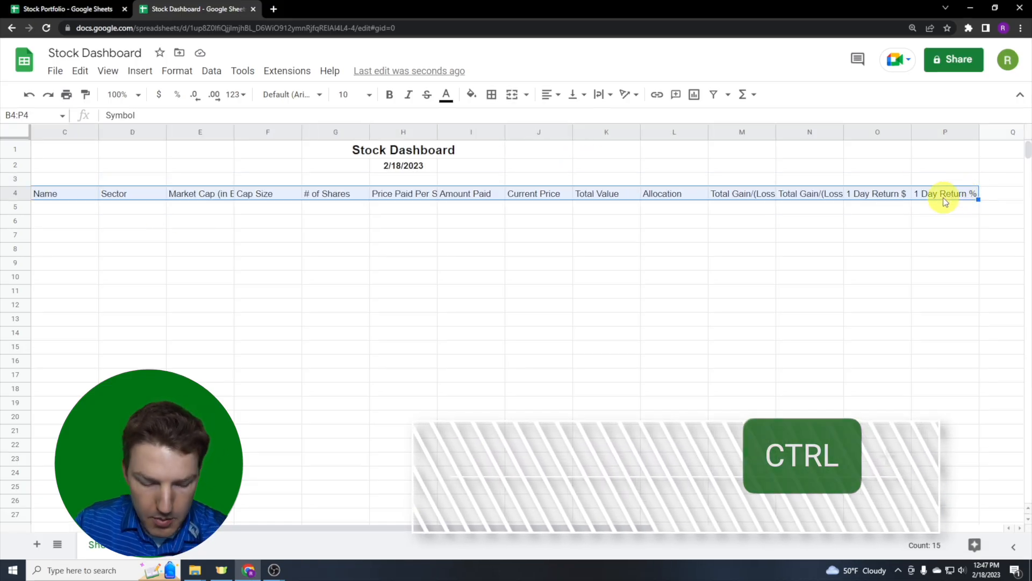
{"action": "key", "text": "ctrl+b"}
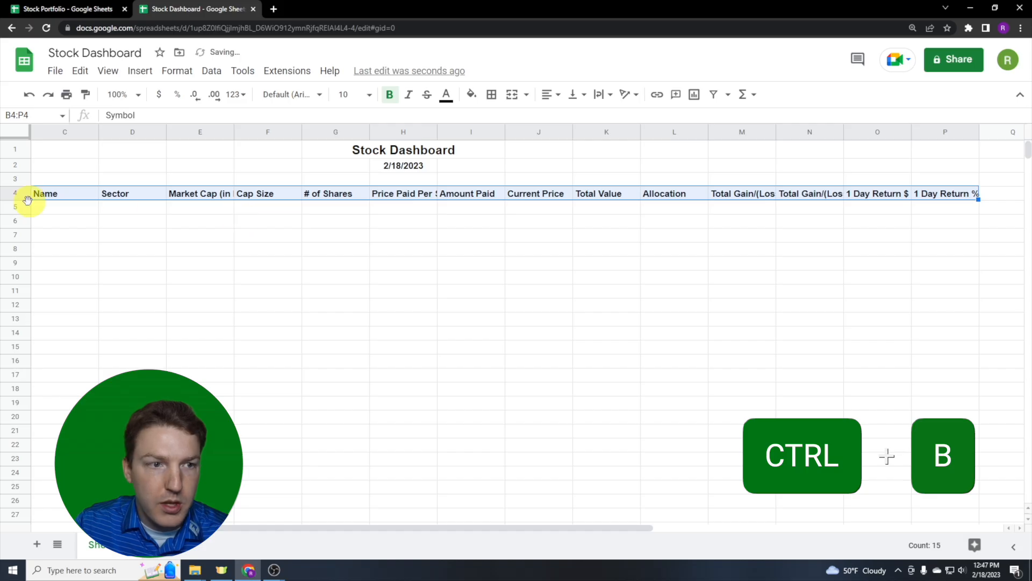
- Increase the height of row 4 to about three times and center the headers in B4:P4 horizontally and vertically
{"action": "left_click_drag", "start_coordinate": [12, 199], "coordinate": [11, 229]}
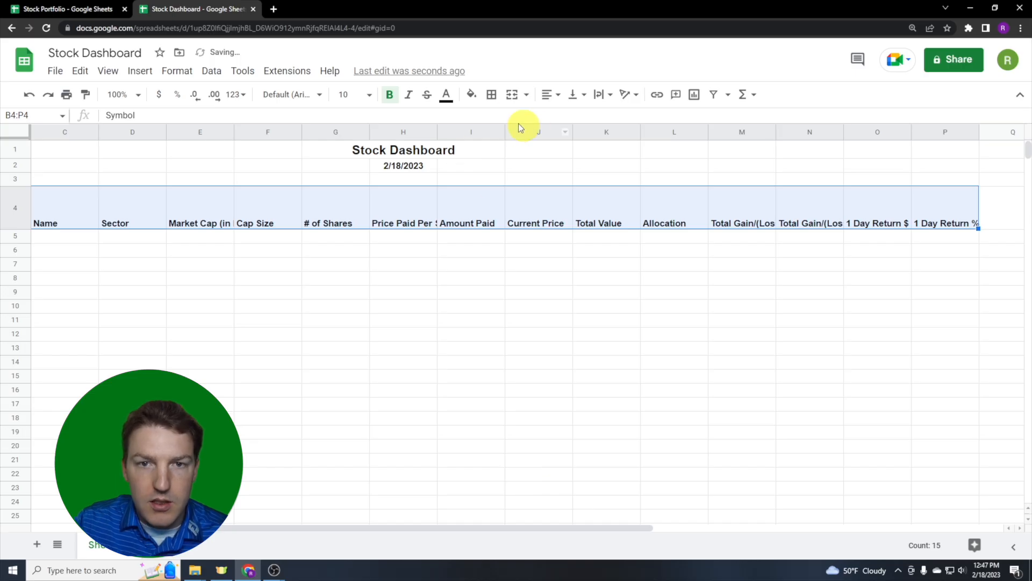
{"action": "left_click", "coordinate": [553, 96]}
{"action": "left_click", "coordinate": [565, 120]}
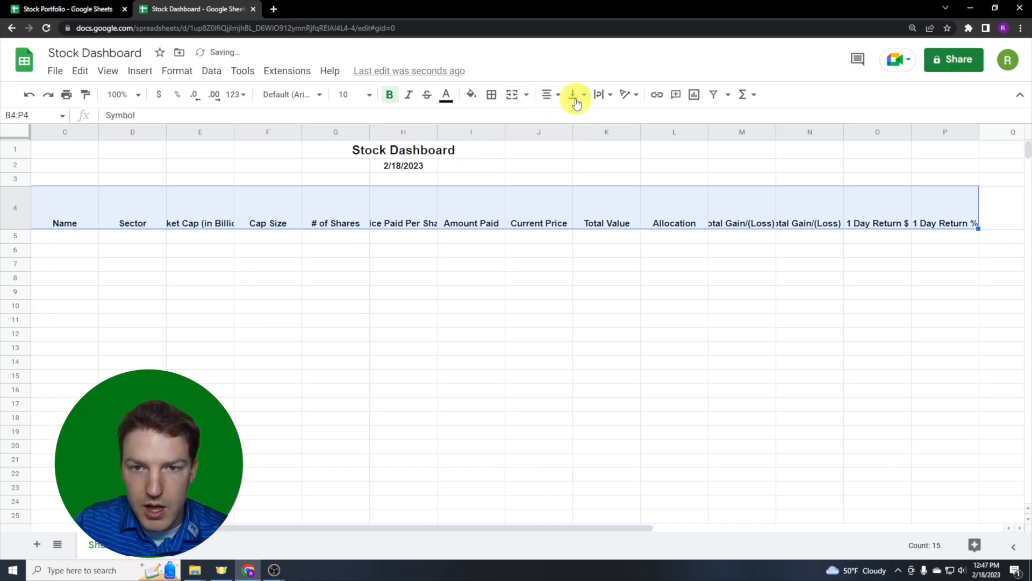
{"action": "left_click", "coordinate": [578, 96]}
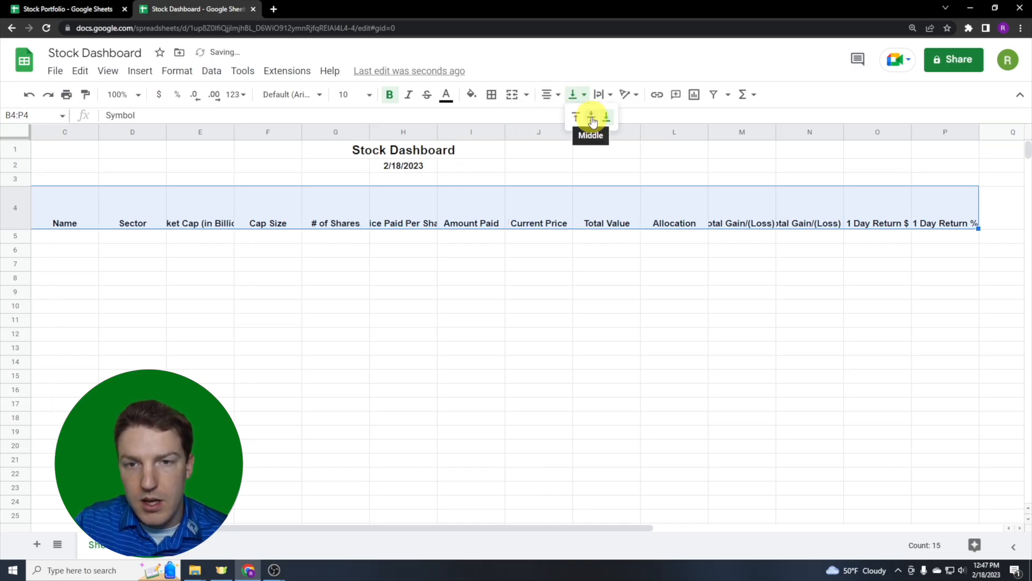
{"action": "left_click", "coordinate": [592, 121]}
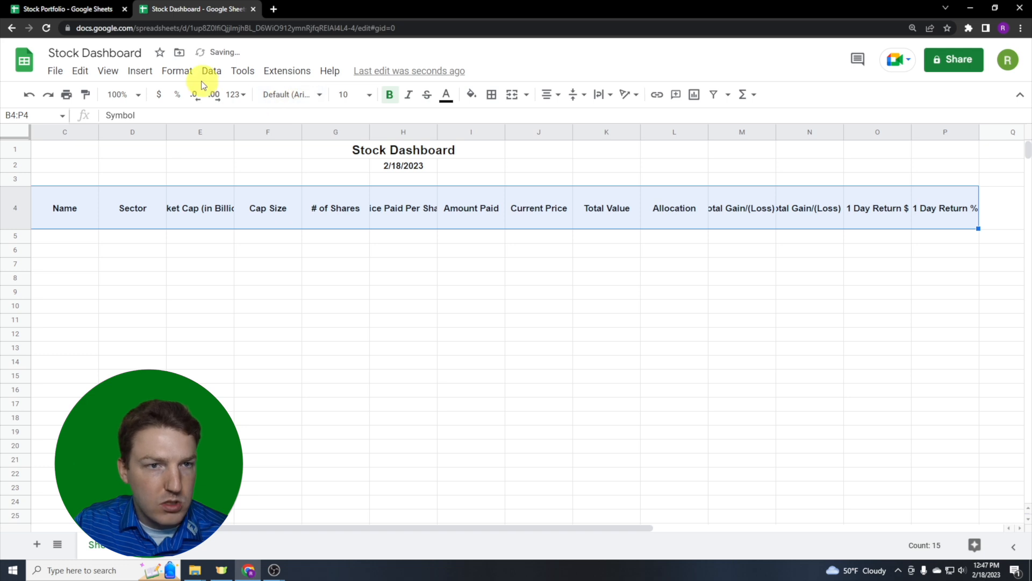
- Apply text wrapping to the headers in B4:P4 so that long names break onto several lines
{"action": "left_click", "coordinate": [183, 74]}
{"action": "mouse_move", "coordinate": [299, 200]}
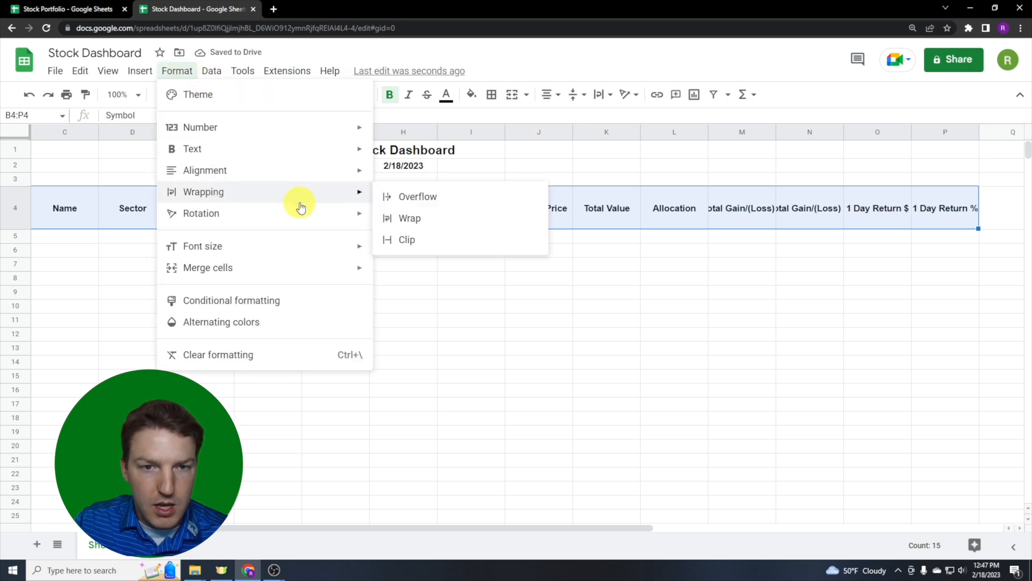
{"action": "left_click", "coordinate": [410, 220]}
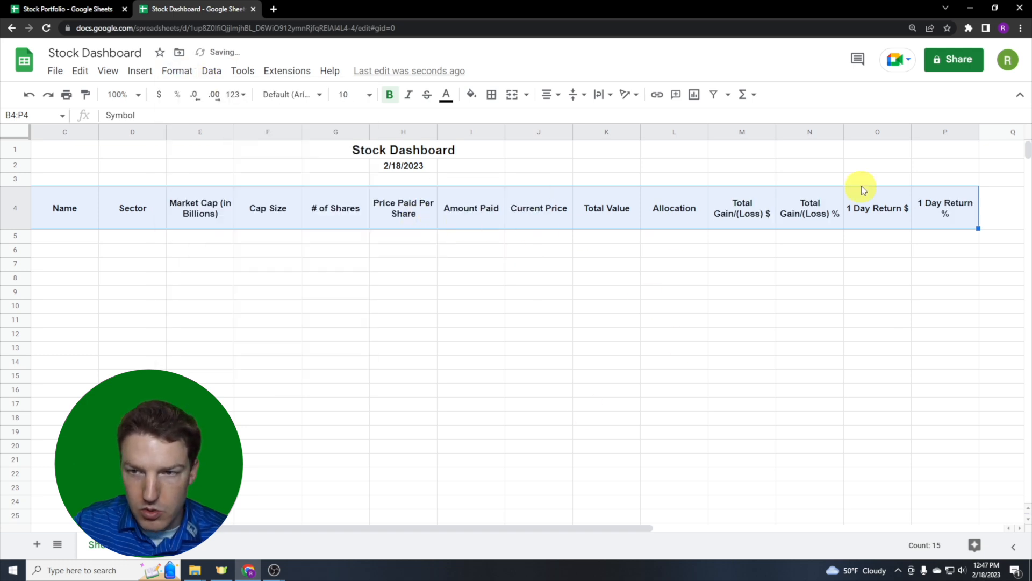
{"action": "left_click", "coordinate": [951, 211]}
{"action": "left_click", "coordinate": [720, 206]}
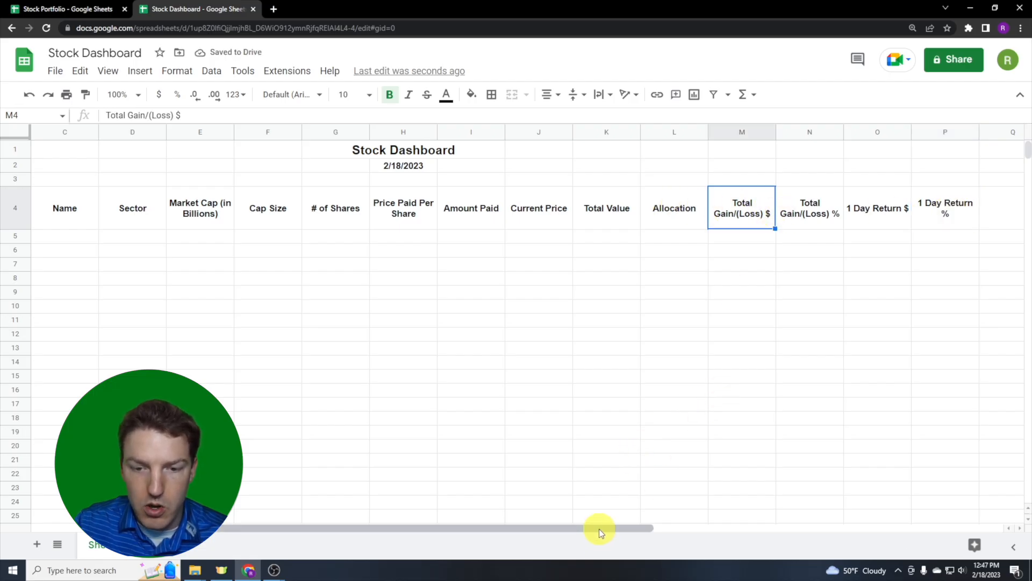
{"action": "left_click_drag", "start_coordinate": [599, 528], "coordinate": [586, 532]}
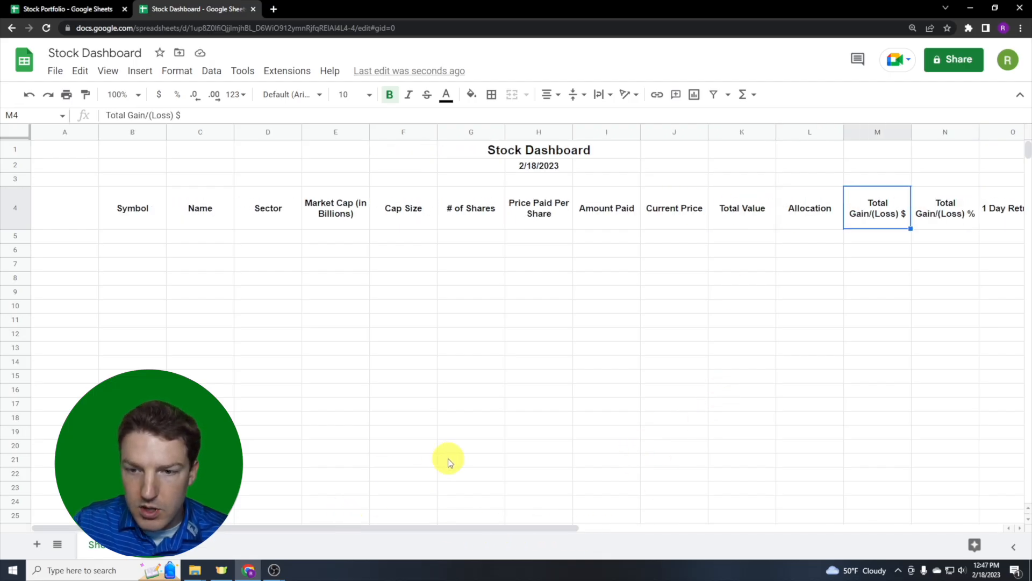
- Narrow columns E through G, holding Market Cap, Cap Size and # of Shares, to one equal width
{"action": "left_click", "coordinate": [340, 267]}
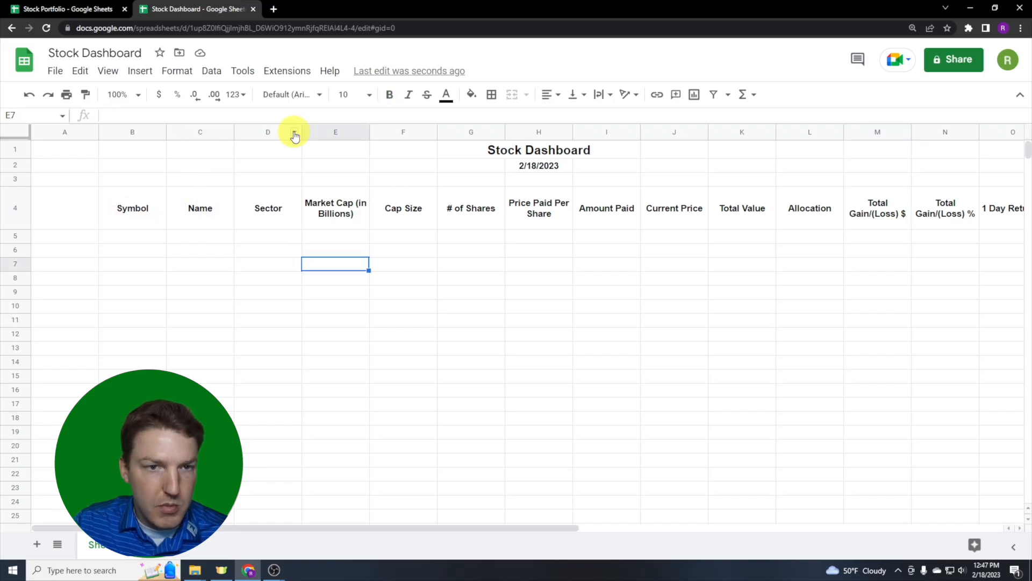
{"action": "left_click_drag", "start_coordinate": [332, 132], "coordinate": [483, 132]}
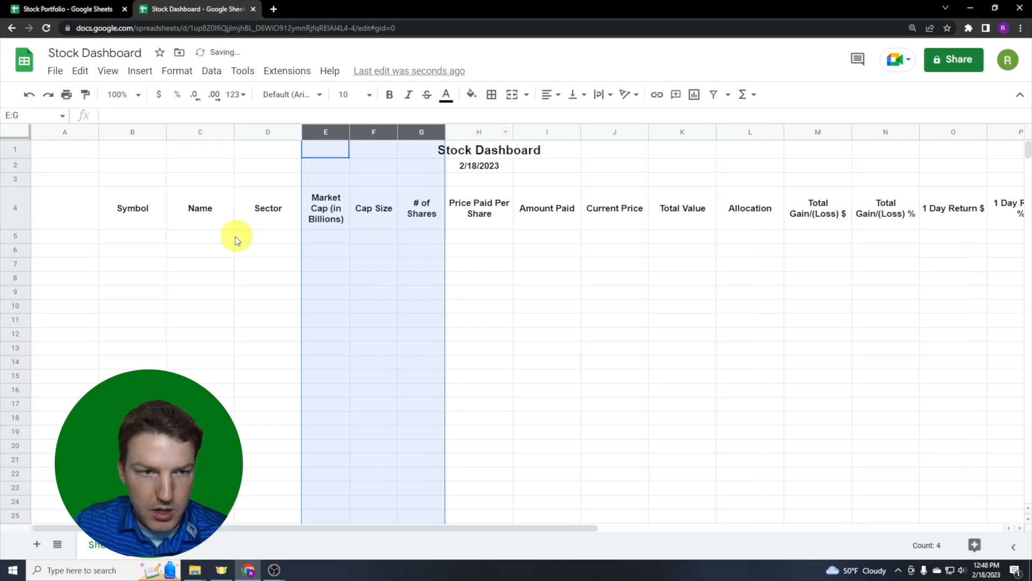
{"action": "left_click", "coordinate": [226, 246]}
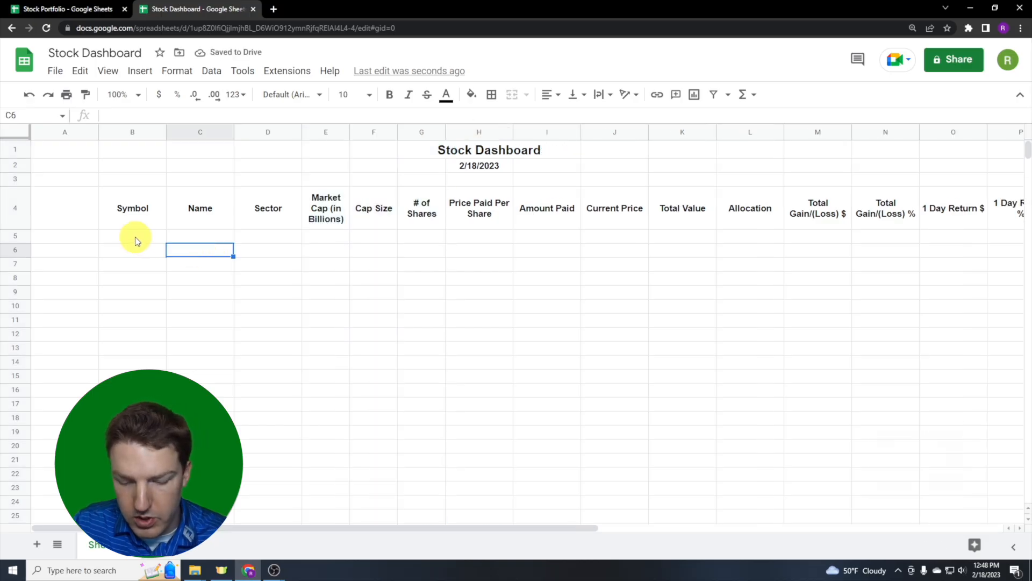
- Show the spreadsheet full screen and shrink column A and row 3 to slim spacers around the table
{"action": "key", "text": "F11"}
{"action": "left_click", "coordinate": [170, 232]}
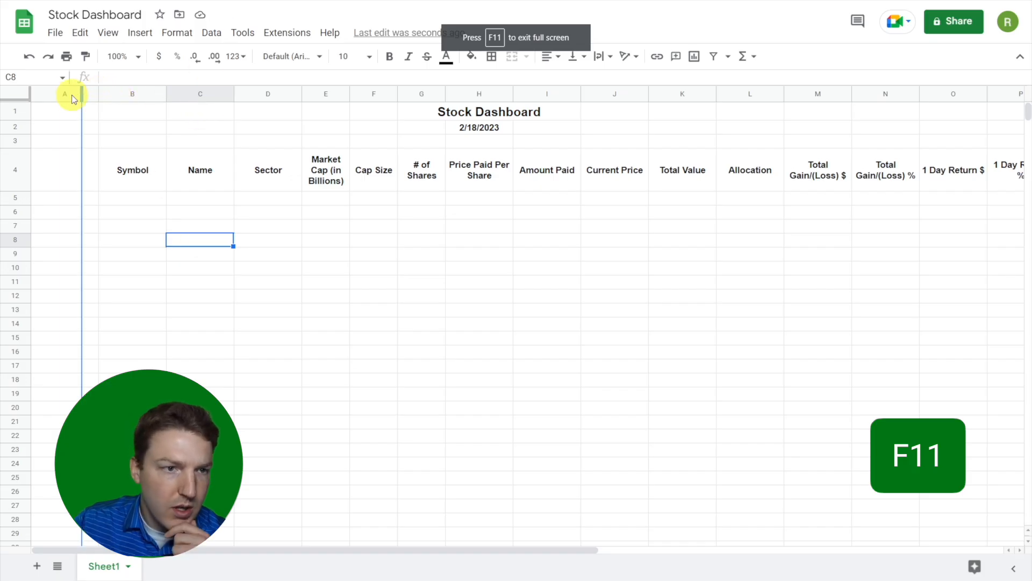
{"action": "left_click_drag", "start_coordinate": [72, 95], "coordinate": [42, 94]}
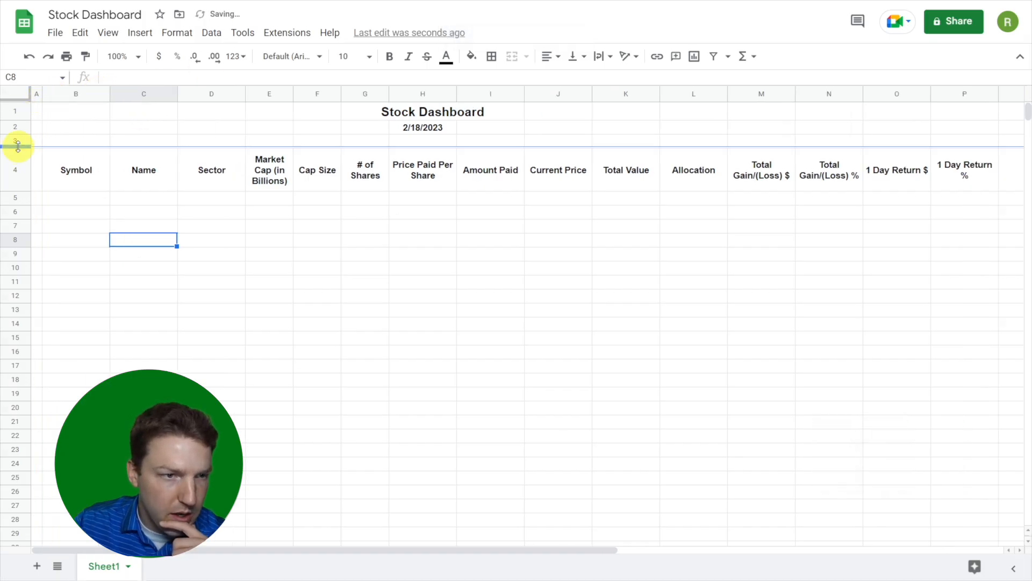
{"action": "left_click_drag", "start_coordinate": [18, 146], "coordinate": [17, 140]}
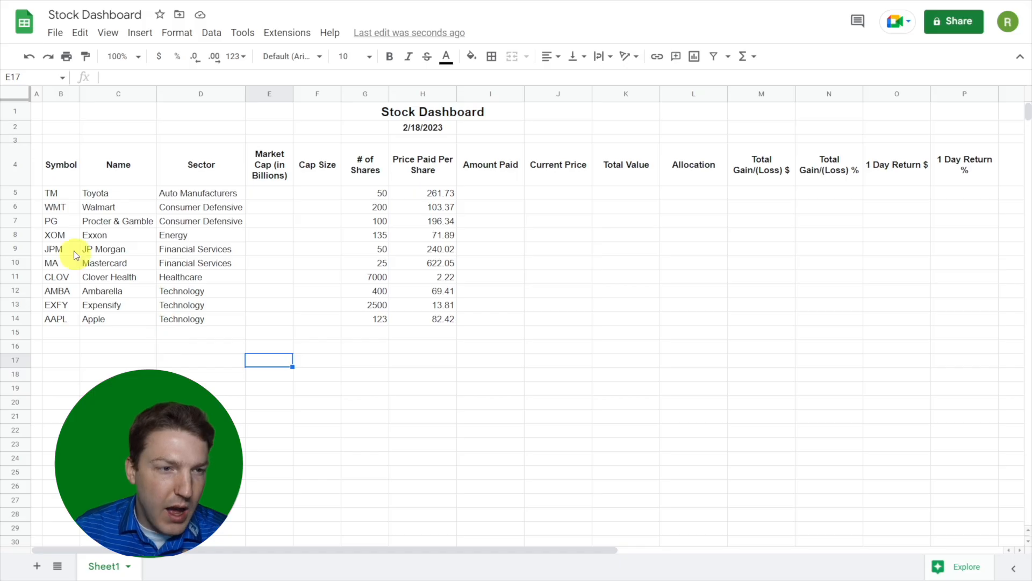
- Examine the stock entries in rows 5 to 14: symbols, names, sectors, share counts and prices paid per share
{"action": "left_click_drag", "start_coordinate": [57, 190], "coordinate": [443, 318]}
{"action": "left_click", "coordinate": [129, 207]}
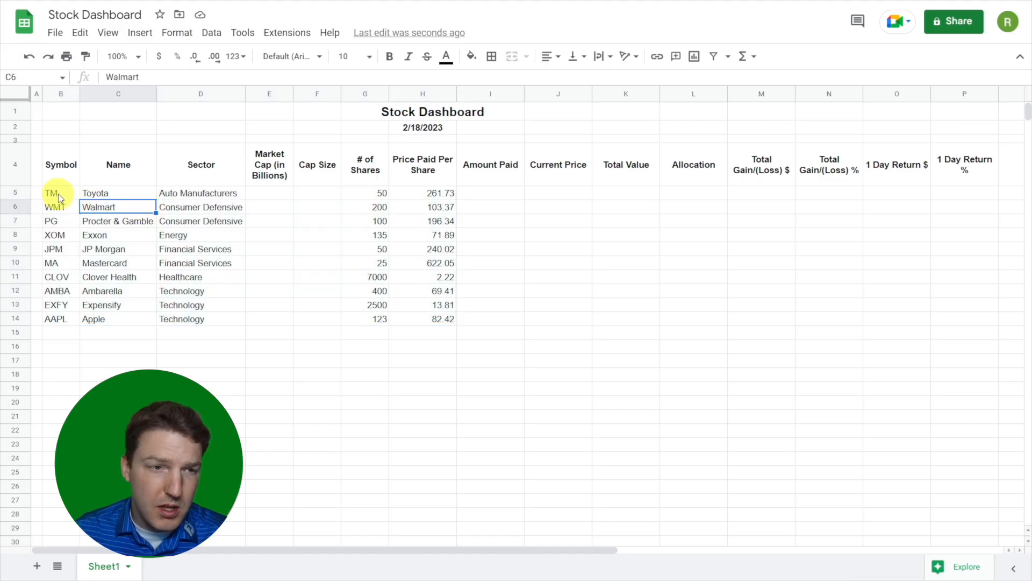
{"action": "left_click_drag", "start_coordinate": [58, 194], "coordinate": [204, 320]}
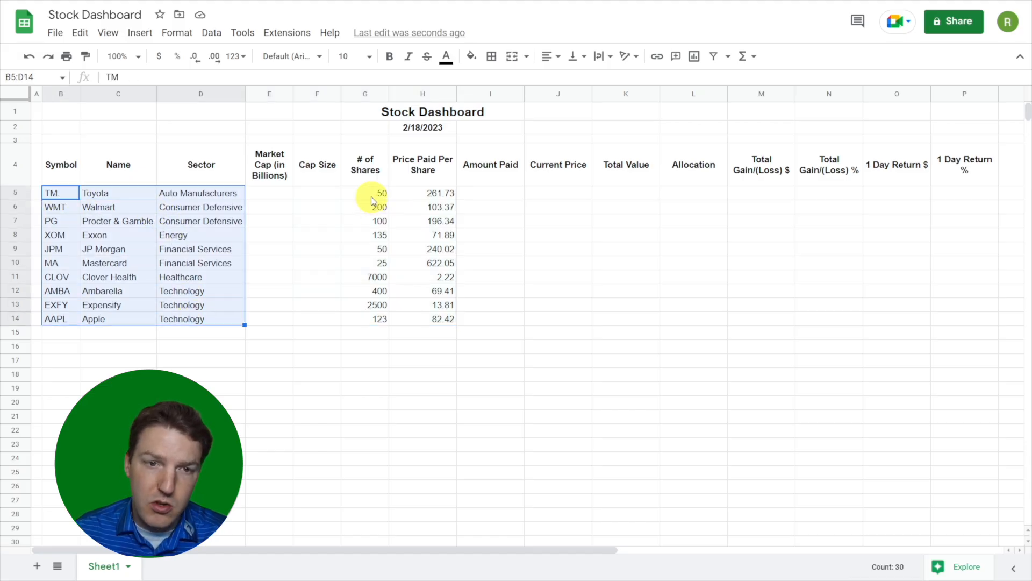
{"action": "left_click_drag", "start_coordinate": [378, 194], "coordinate": [444, 305]}
{"action": "left_click", "coordinate": [133, 210]}
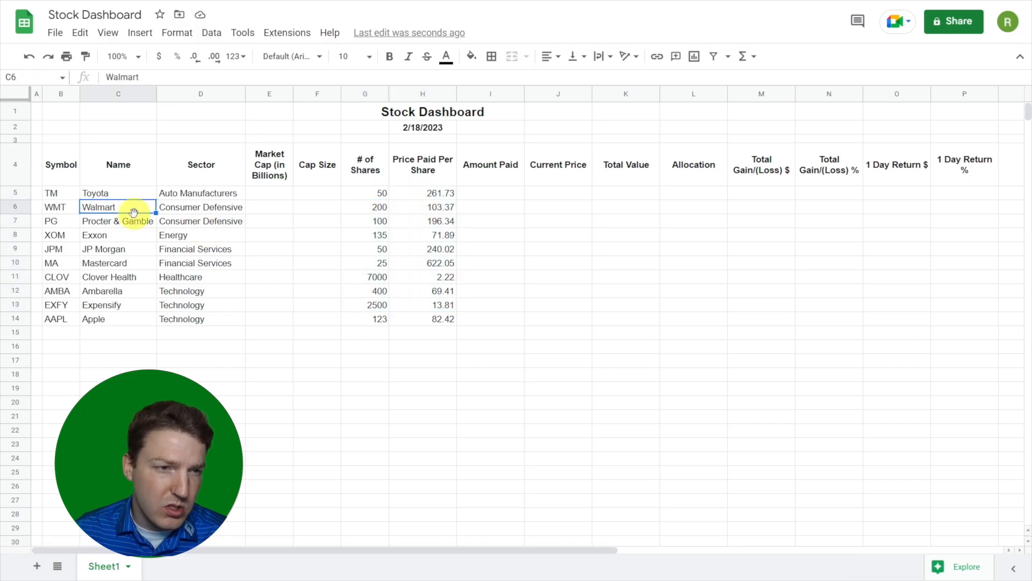
{"action": "left_click", "coordinate": [59, 170]}
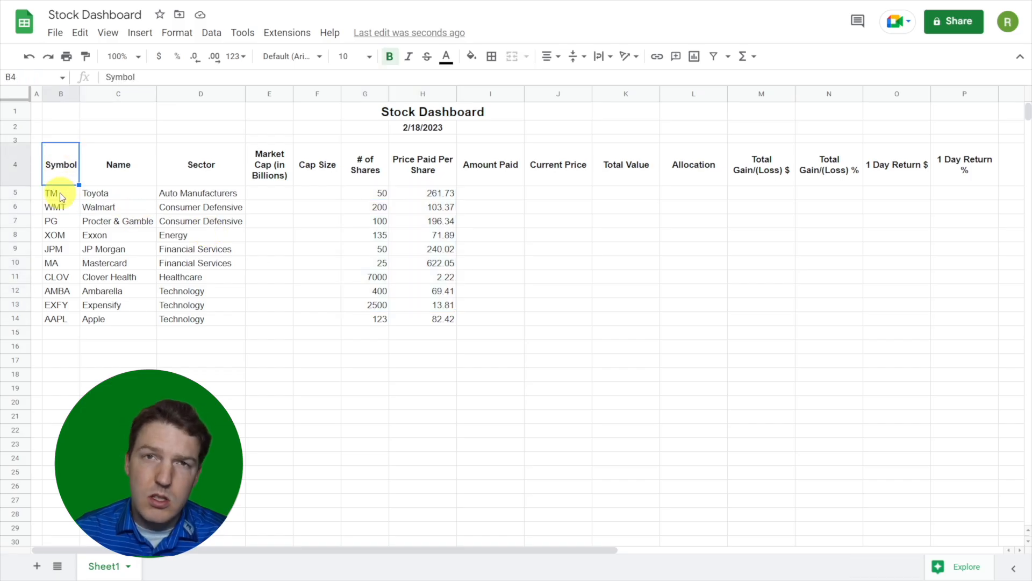
{"action": "left_click", "coordinate": [60, 192]}
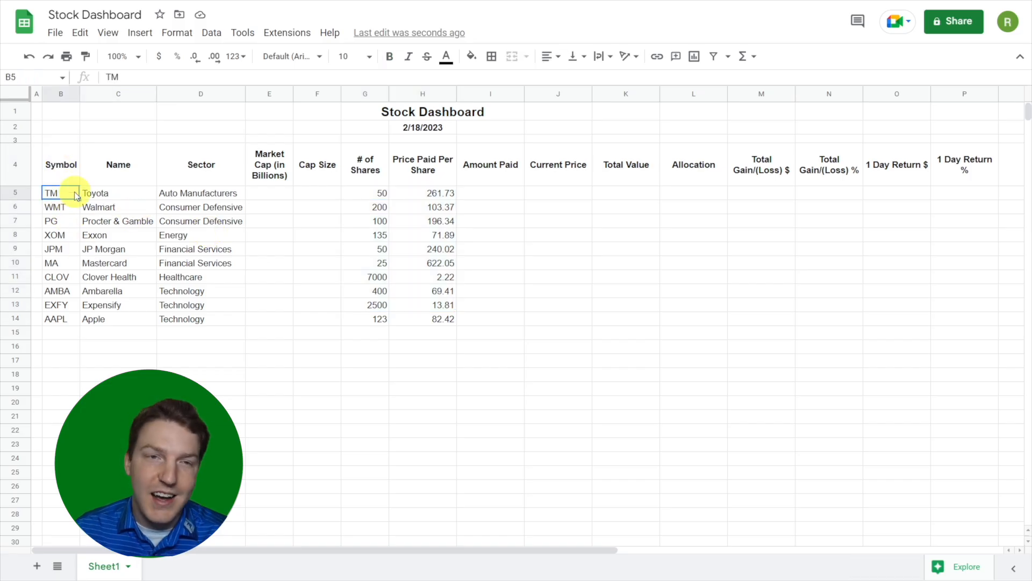
{"action": "left_click", "coordinate": [112, 167]}
{"action": "left_click", "coordinate": [108, 195]}
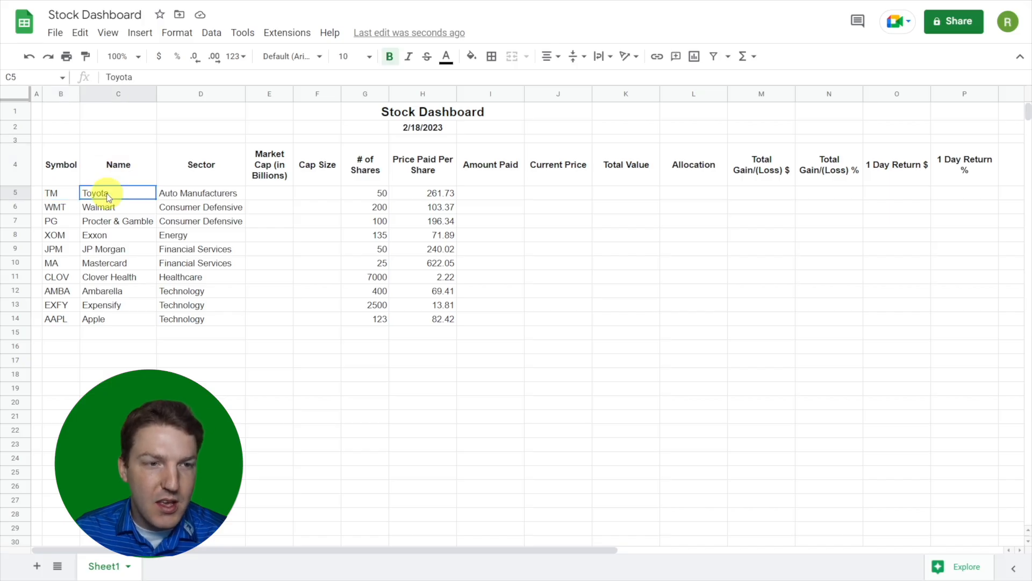
- Examine the Sector column in D4:D14 and the WMT ticker in the Symbol column
{"action": "left_click", "coordinate": [223, 168]}
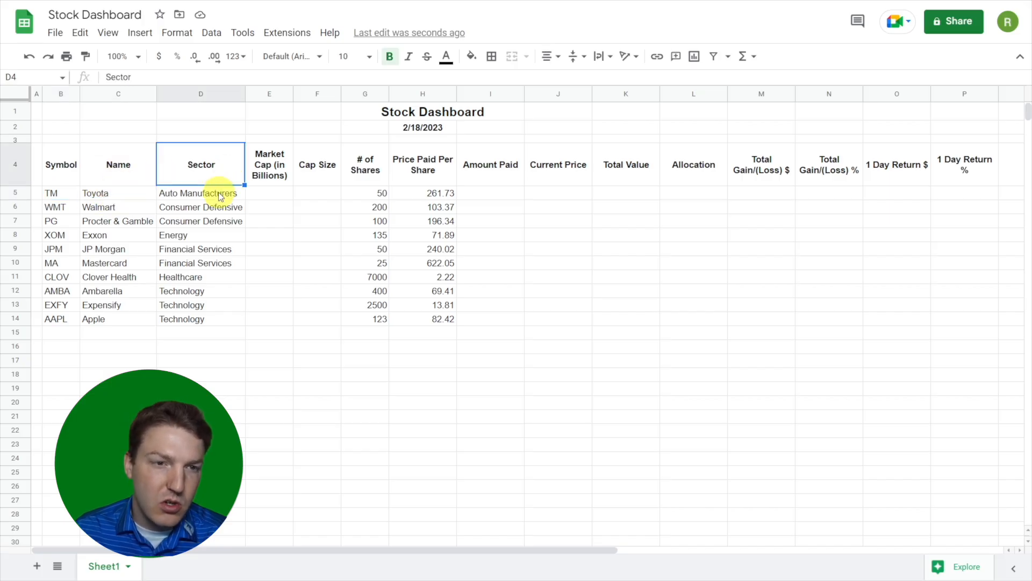
{"action": "left_click_drag", "start_coordinate": [208, 182], "coordinate": [202, 319]}
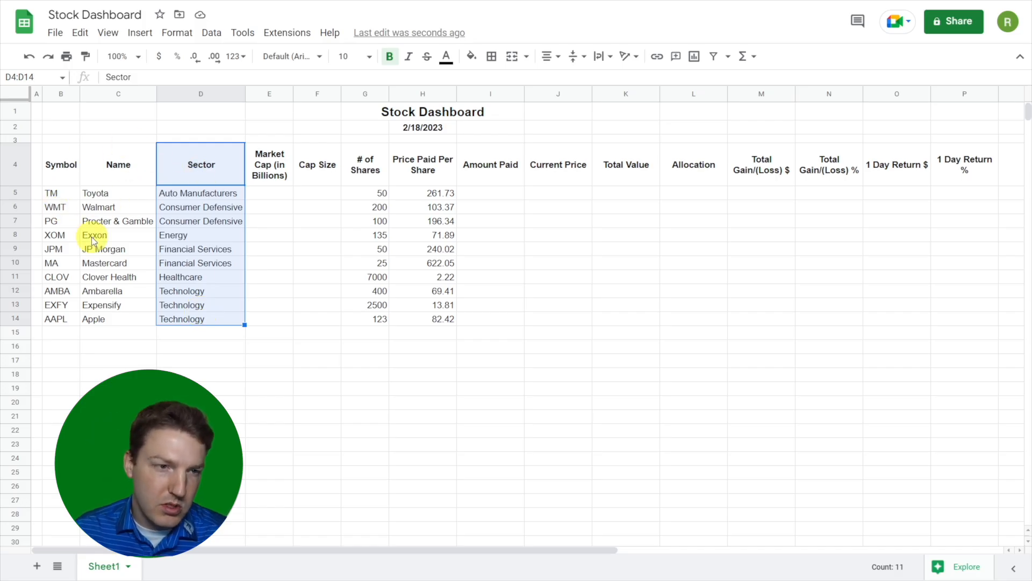
{"action": "left_click", "coordinate": [57, 211]}
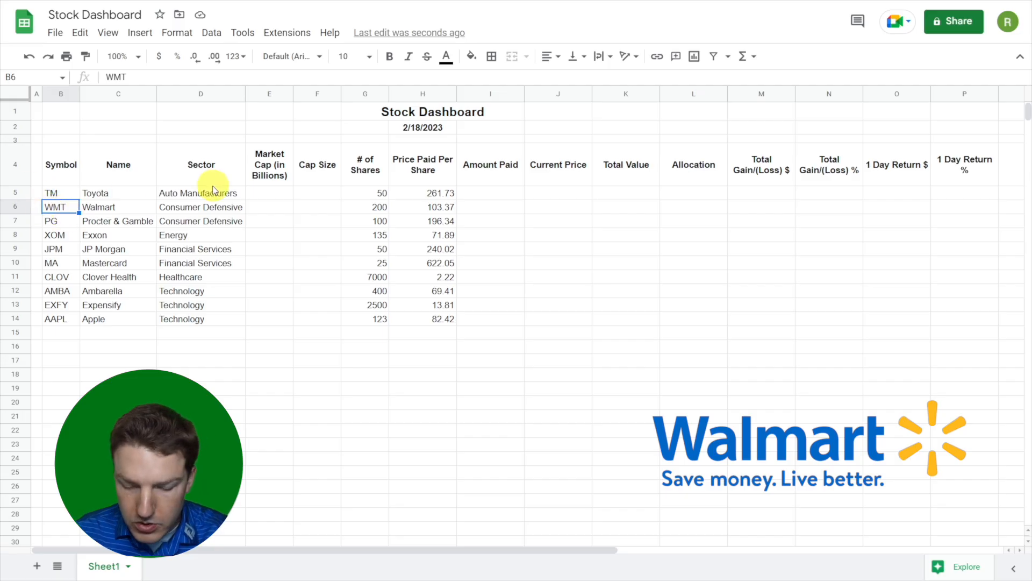
- Switch to Yahoo Finance, look up the ticker WMT and read Walmart's sector in its company profile
{"action": "key", "text": "F11"}
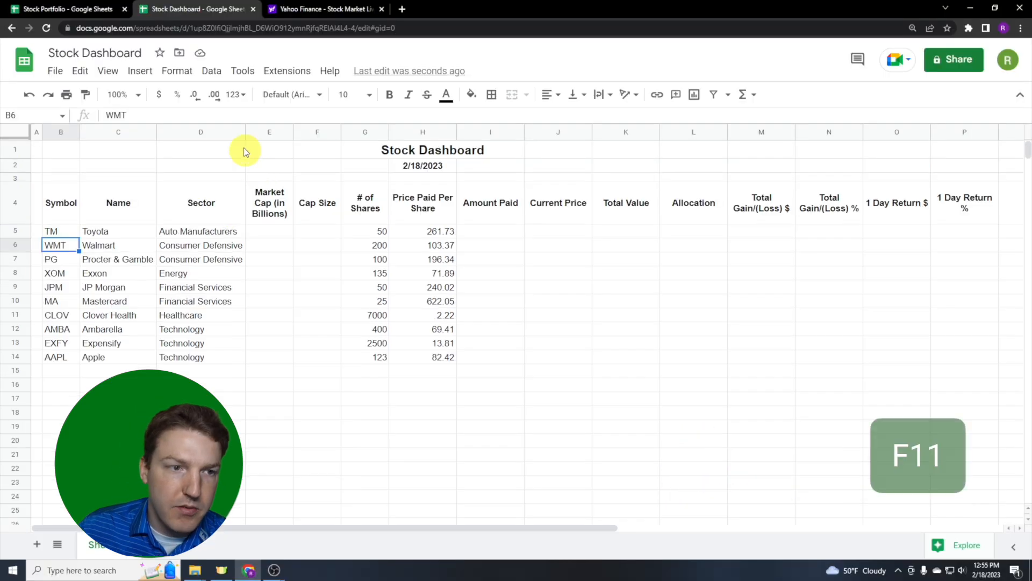
{"action": "left_click", "coordinate": [316, 8]}
{"action": "left_click", "coordinate": [334, 67]}
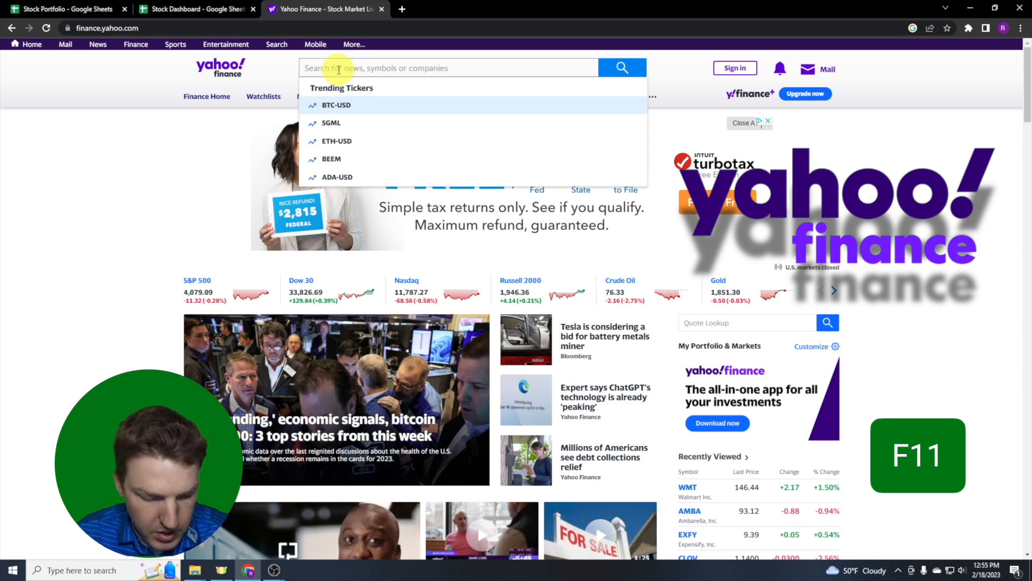
{"action": "type", "text": "wmt"}
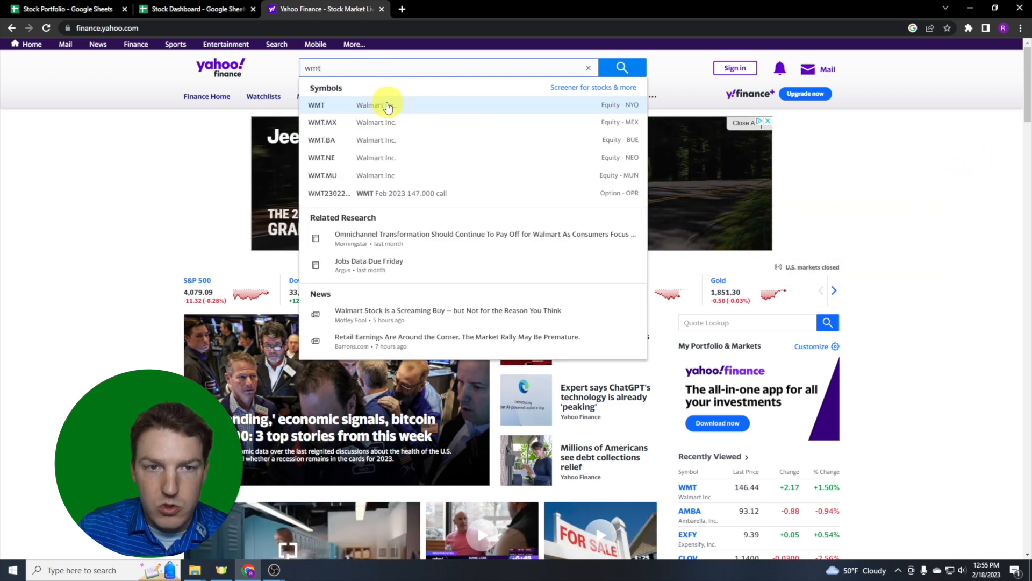
{"action": "left_click", "coordinate": [374, 107]}
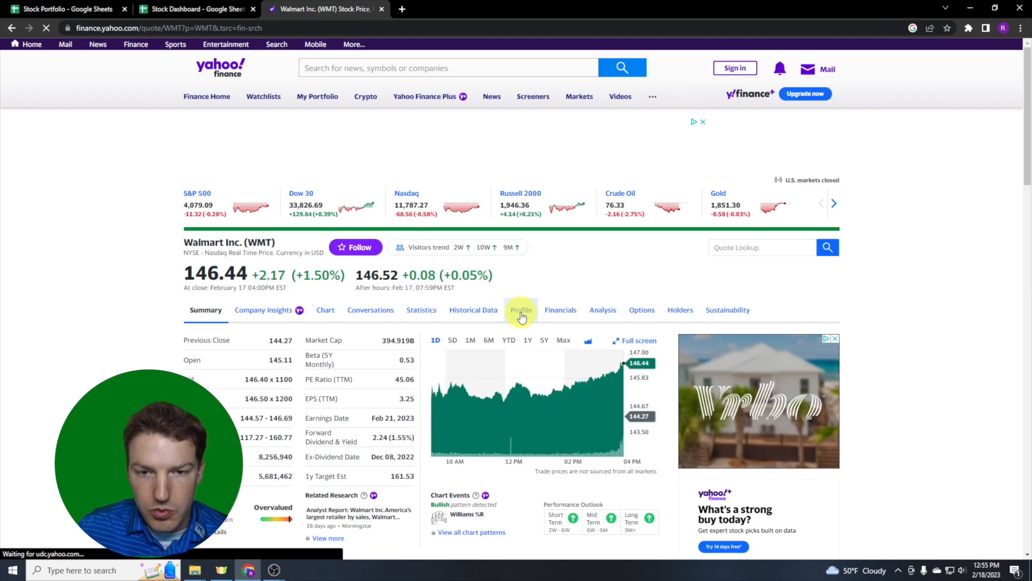
{"action": "left_click", "coordinate": [521, 310]}
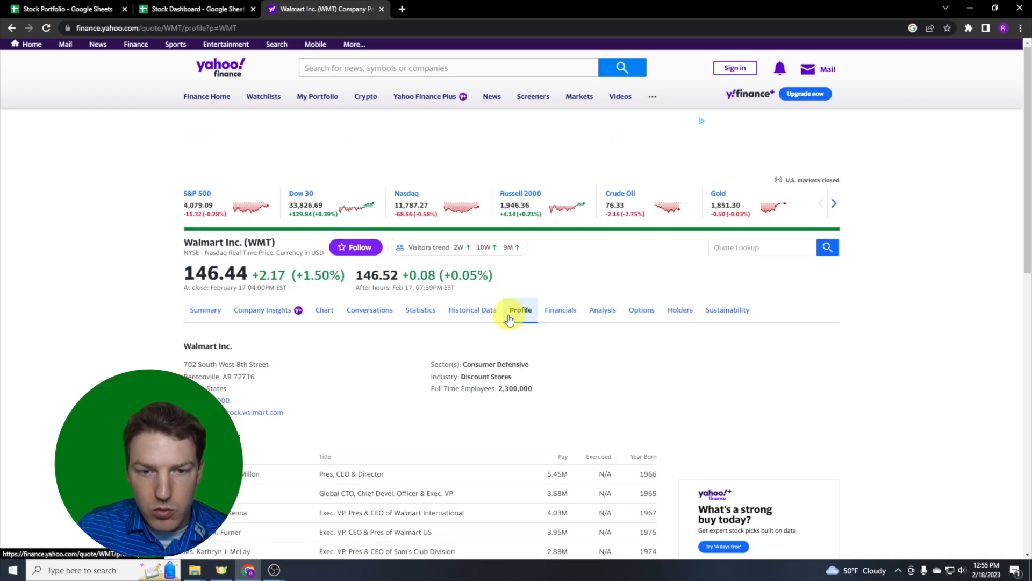
{"action": "left_click_drag", "start_coordinate": [462, 365], "coordinate": [495, 366]}
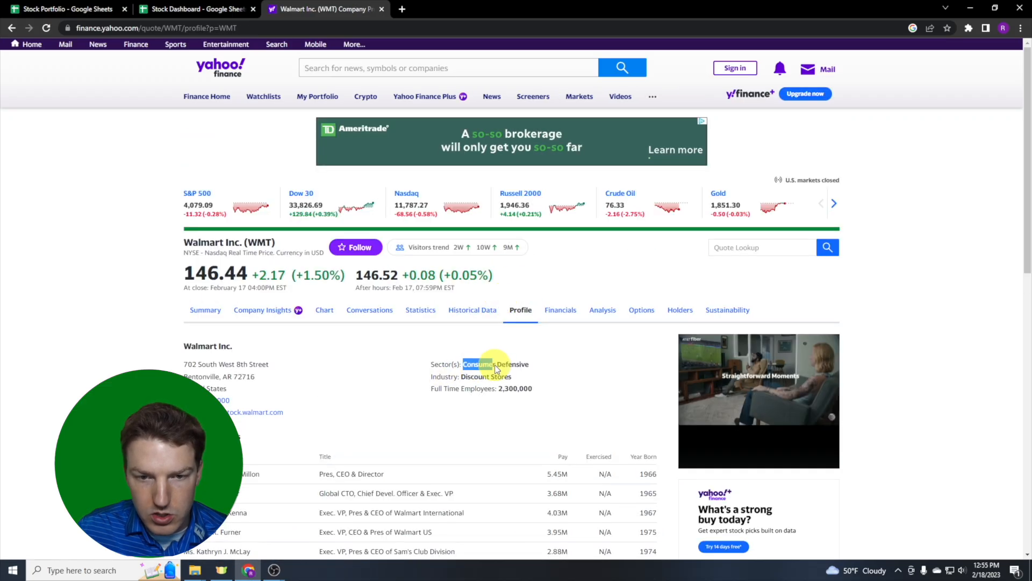
{"action": "left_click", "coordinate": [530, 365]}
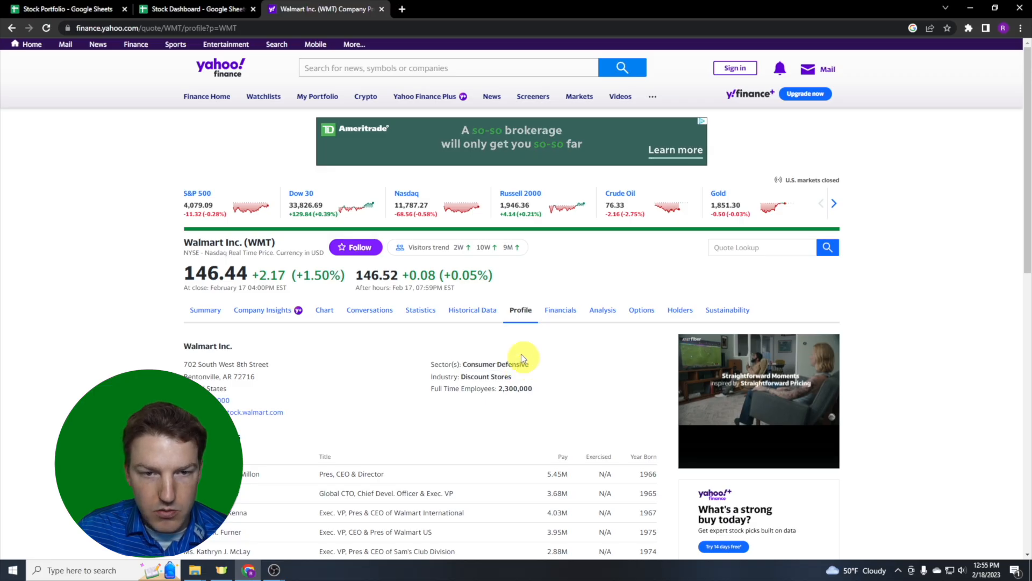
- Return to the Stock Dashboard spreadsheet in full screen and review Walmart's sector, the share counts and Toyota's price paid per share
{"action": "left_click", "coordinate": [192, 7]}
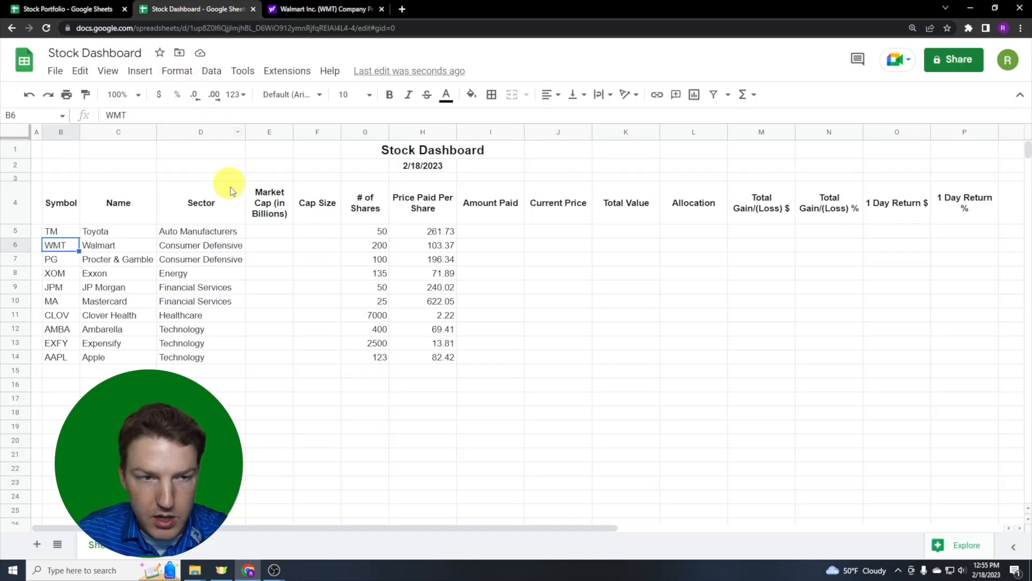
{"action": "key", "text": "F11"}
{"action": "left_click", "coordinate": [199, 210]}
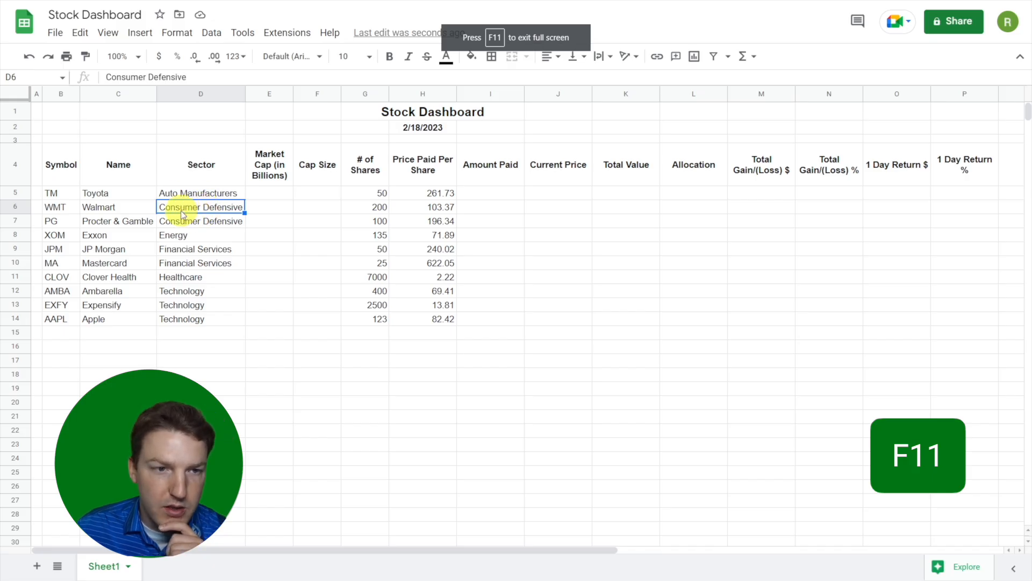
{"action": "left_click", "coordinate": [267, 220]}
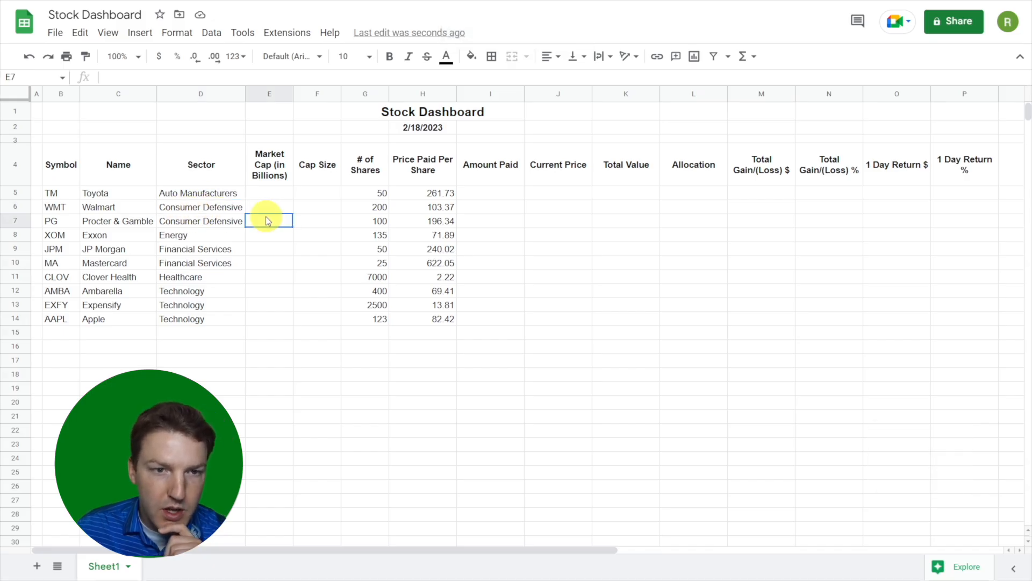
{"action": "left_click_drag", "start_coordinate": [377, 175], "coordinate": [379, 321]}
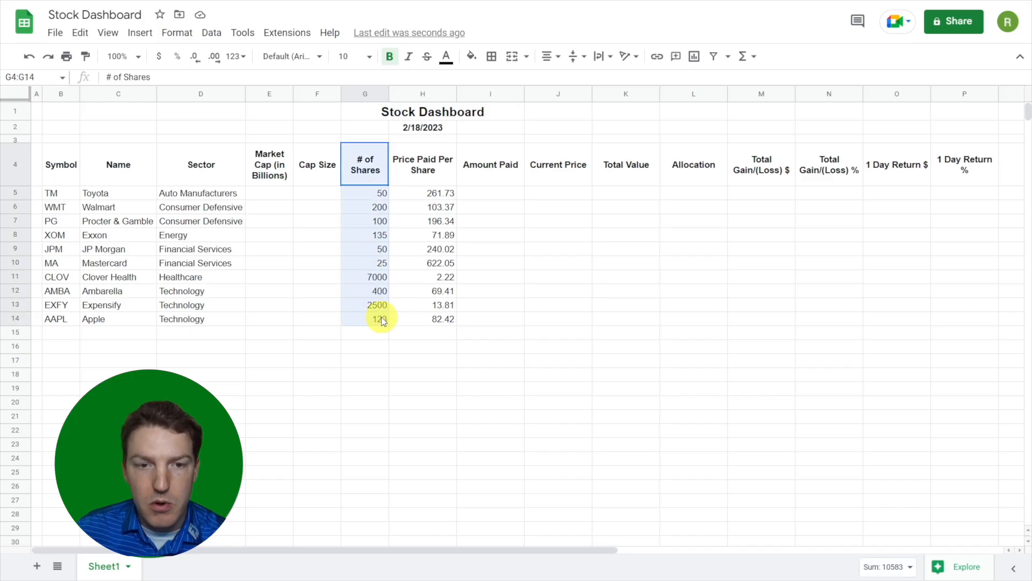
{"action": "left_click", "coordinate": [380, 195]}
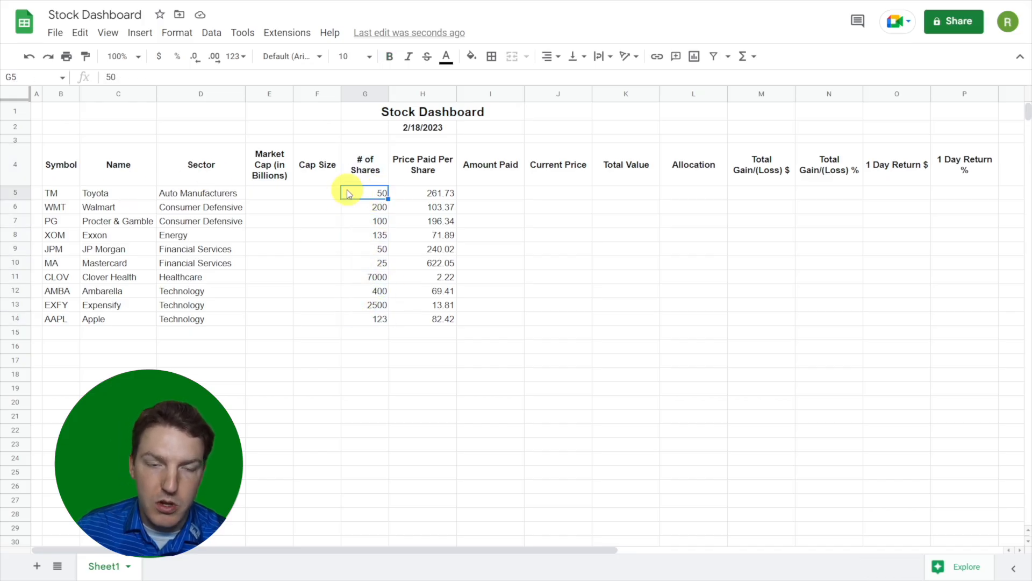
{"action": "left_click", "coordinate": [114, 192]}
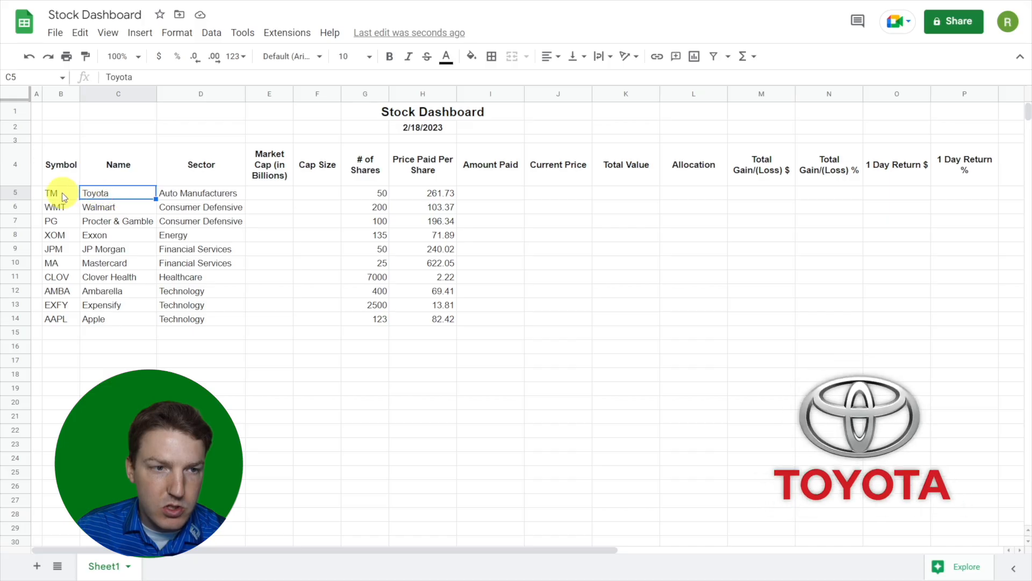
{"action": "left_click", "coordinate": [376, 194]}
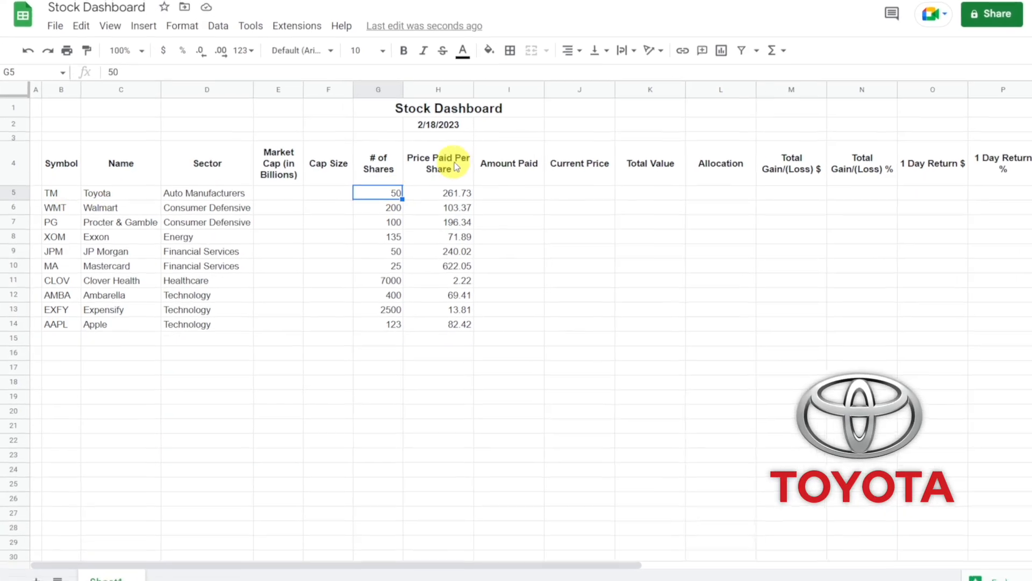
{"action": "left_click", "coordinate": [456, 167]}
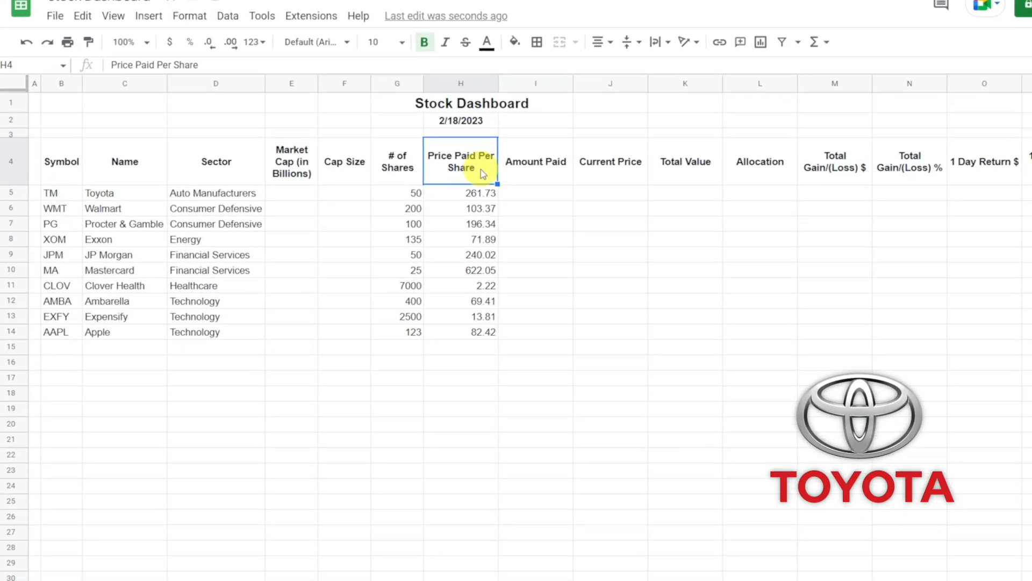
{"action": "left_click", "coordinate": [452, 197]}
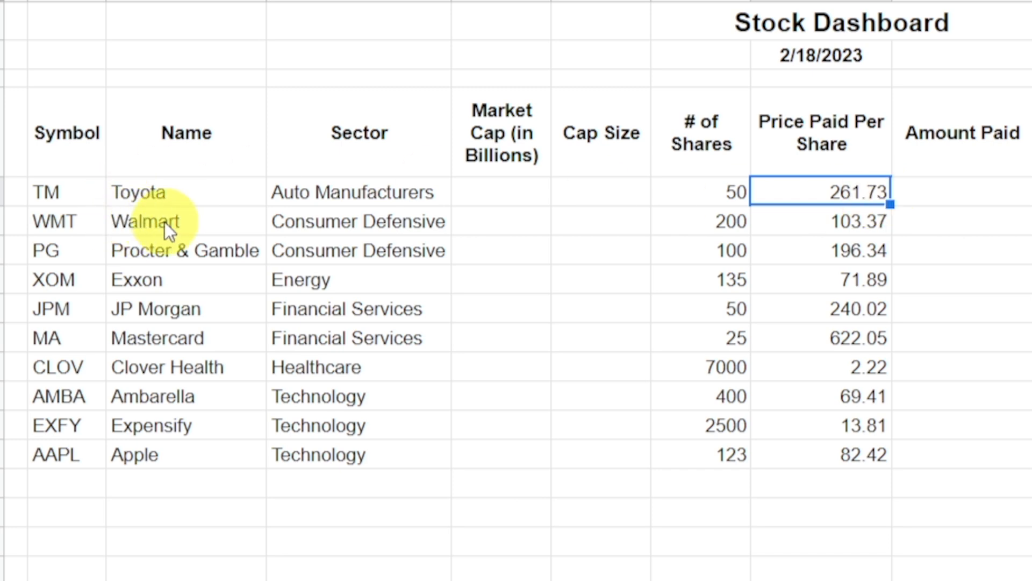
- Fill the manually entered data in B5:D14 and G5:H14 with a custom pale yellow, about #fffce3
{"action": "left_click_drag", "start_coordinate": [72, 191], "coordinate": [385, 456]}
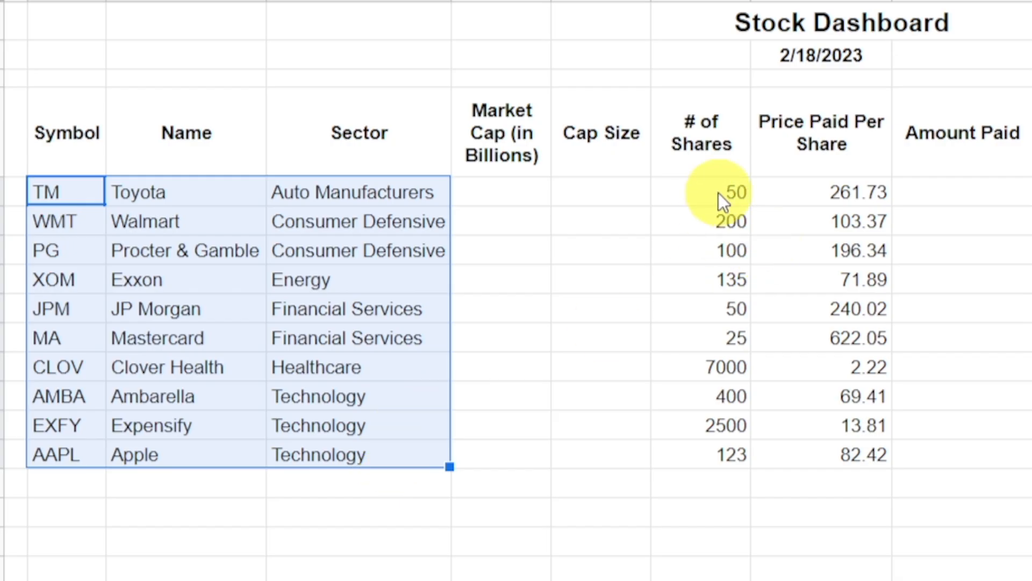
{"action": "left_click_drag", "start_coordinate": [719, 193], "coordinate": [854, 445]}
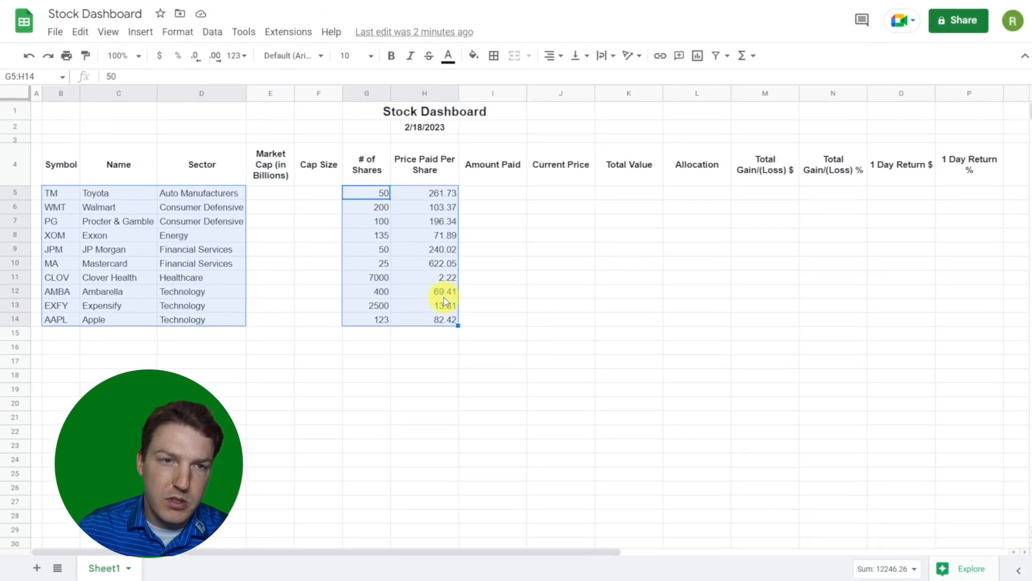
{"action": "left_click", "coordinate": [472, 59]}
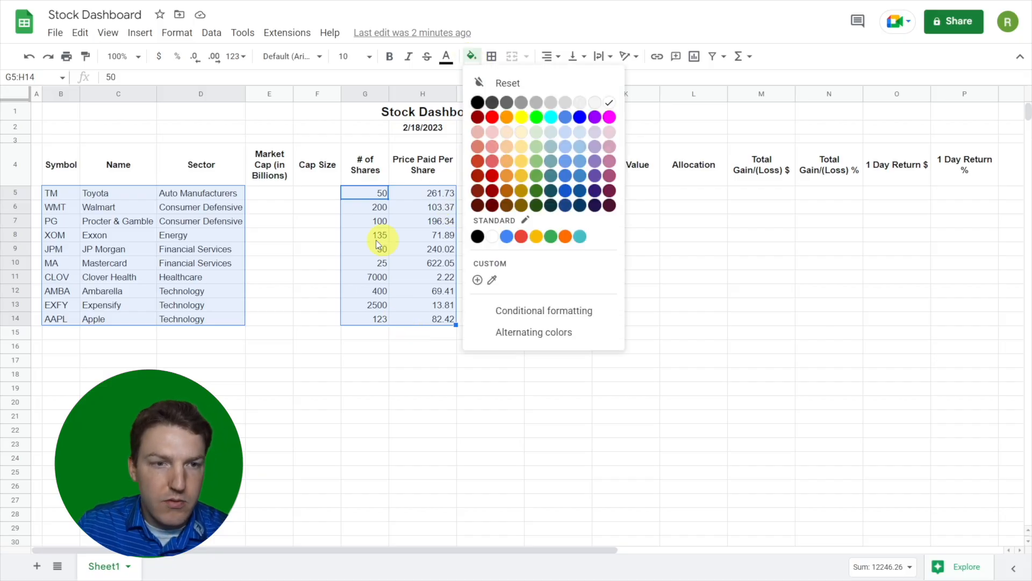
{"action": "left_click", "coordinate": [477, 280]}
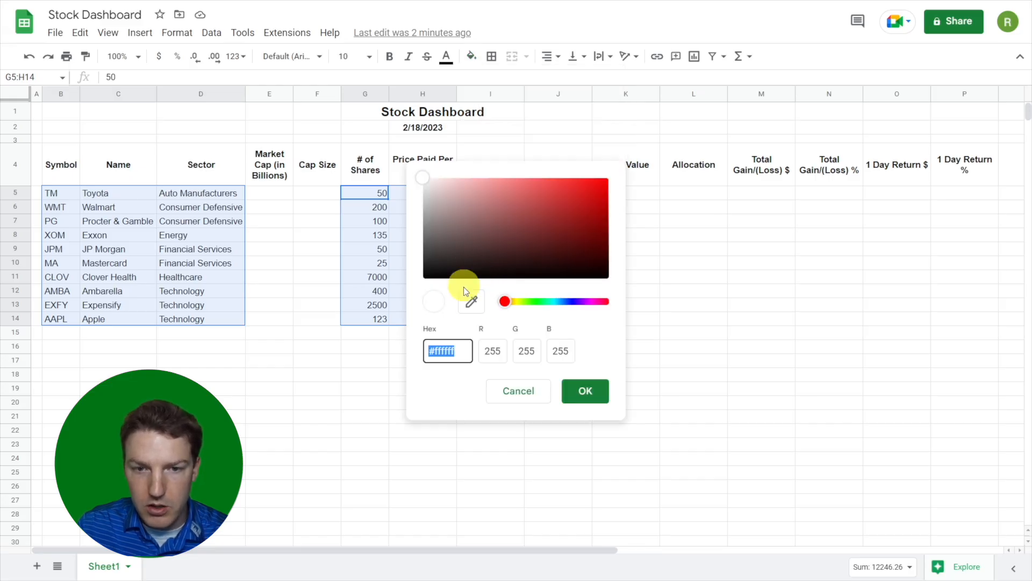
{"action": "left_click_drag", "start_coordinate": [508, 305], "coordinate": [523, 304]}
{"action": "left_click_drag", "start_coordinate": [482, 208], "coordinate": [454, 181]}
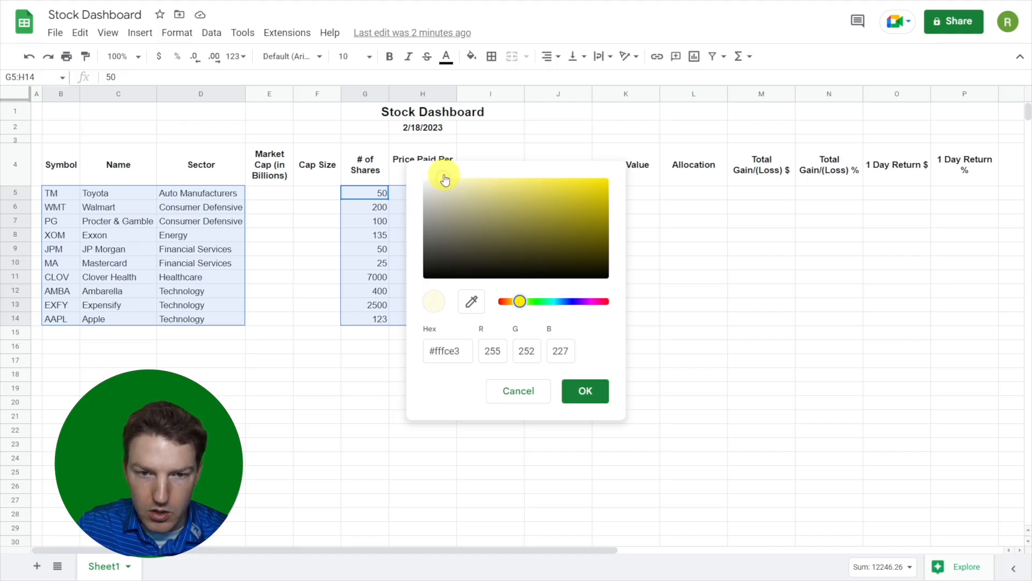
{"action": "left_click", "coordinate": [584, 391]}
{"action": "left_click", "coordinate": [318, 304]}
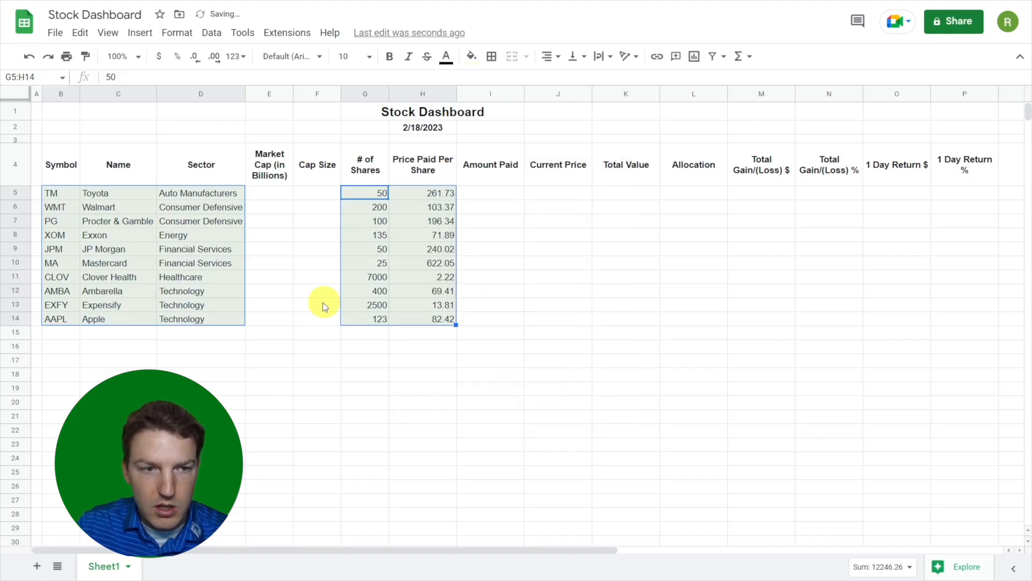
{"action": "left_click_drag", "start_coordinate": [62, 192], "coordinate": [226, 279]}
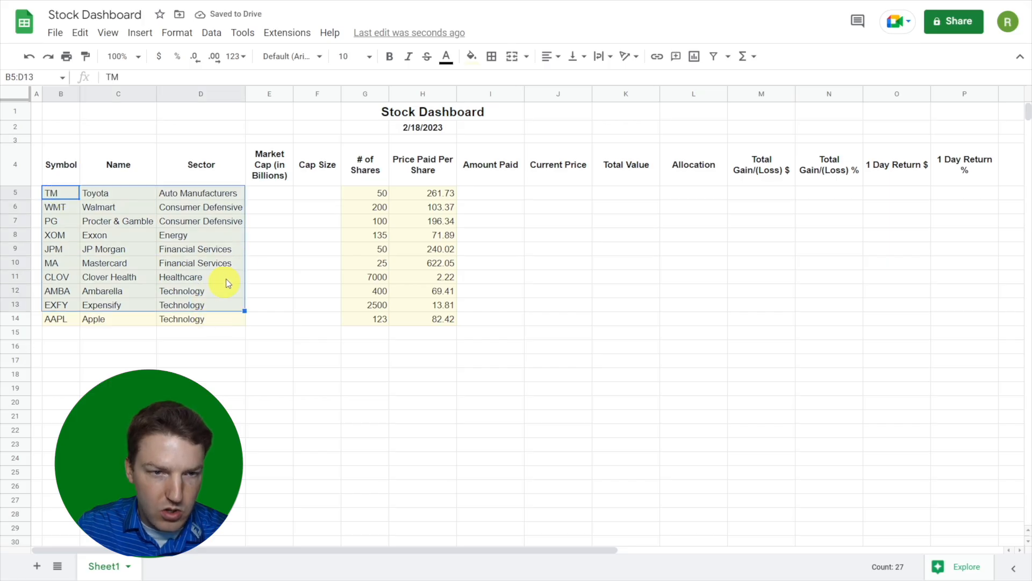
- Fill the empty calculation cells in E5:F14 and I5:P15 with the custom pale blue #ecfbff
{"action": "left_click_drag", "start_coordinate": [265, 197], "coordinate": [333, 317]}
{"action": "left_click_drag", "start_coordinate": [494, 194], "coordinate": [957, 335]}
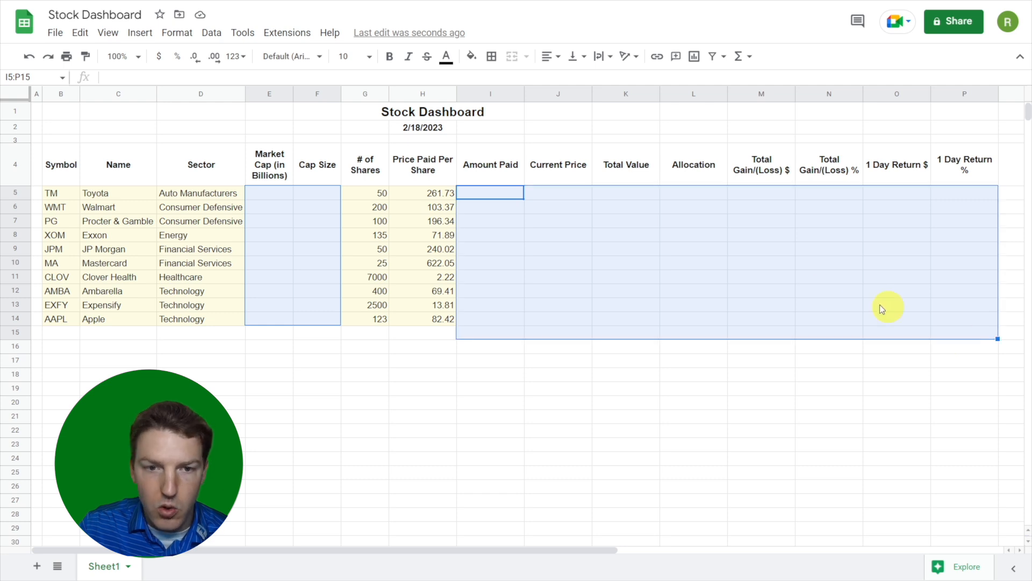
{"action": "left_click", "coordinate": [472, 56]}
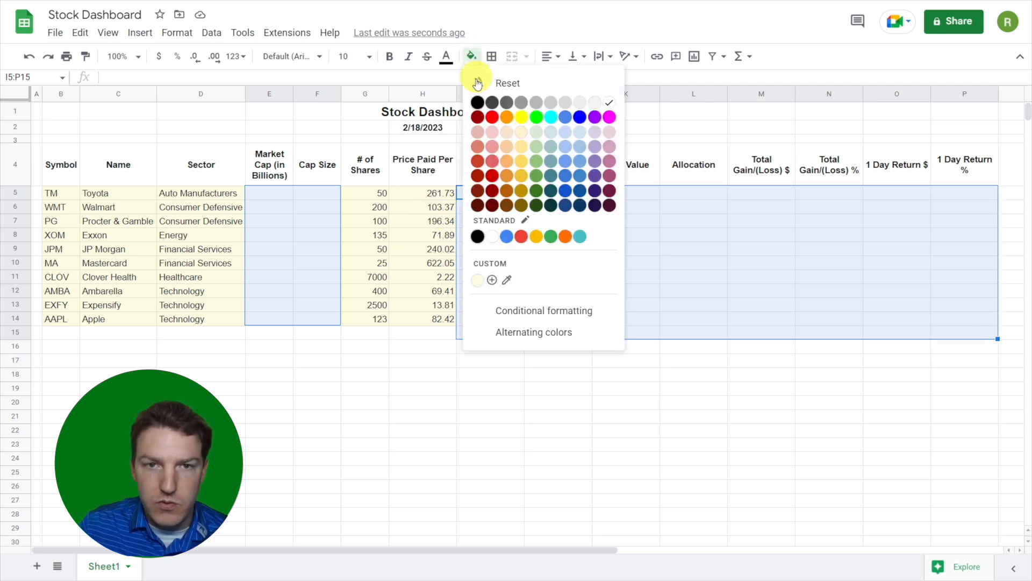
{"action": "left_click", "coordinate": [492, 279]}
{"action": "left_click_drag", "start_coordinate": [505, 301], "coordinate": [557, 302]}
{"action": "left_click_drag", "start_coordinate": [476, 200], "coordinate": [438, 179]}
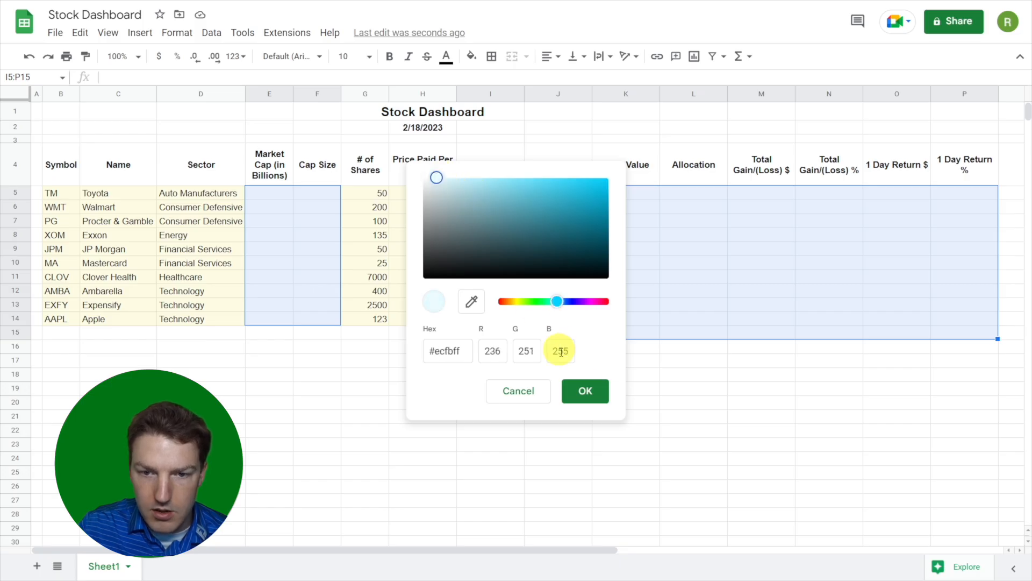
{"action": "left_click", "coordinate": [585, 391]}
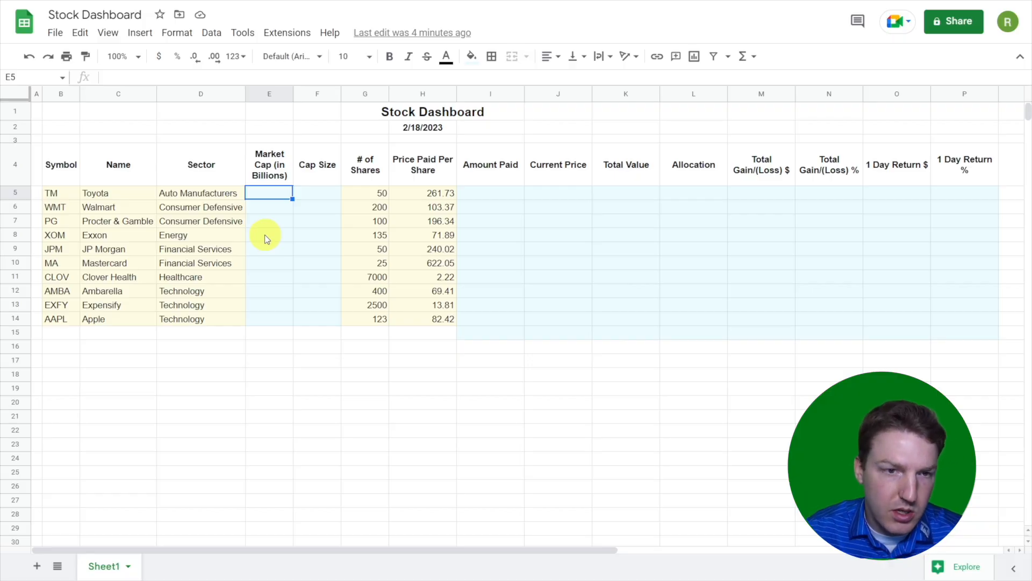
- Enter =GOOGLEFINANCE(B5,"MarketCap") in E5 to pull Toyota's market cap from its ticker symbol
{"action": "type", "text": "=goo"}
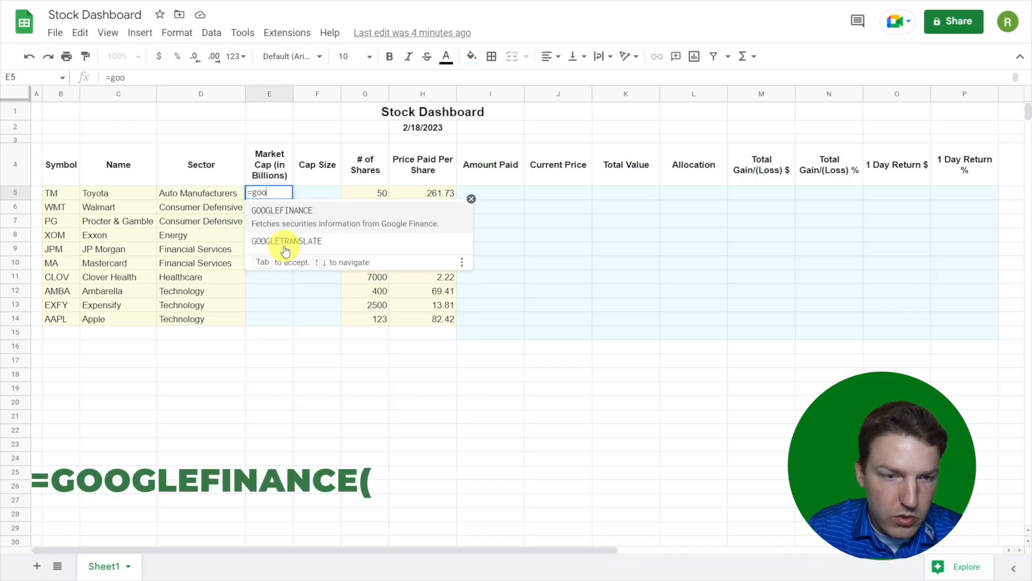
{"action": "key", "text": "Tab"}
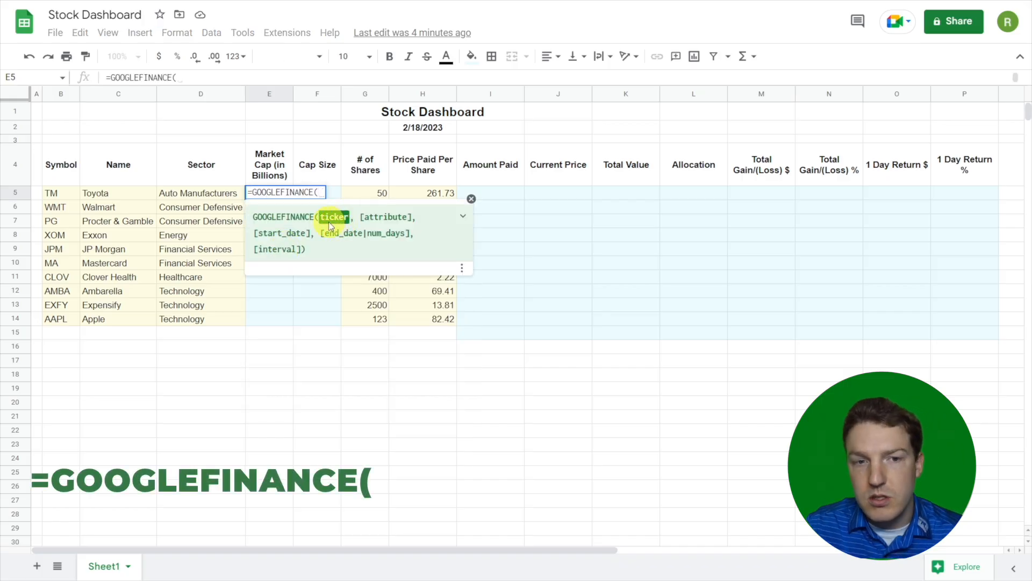
{"action": "left_click", "coordinate": [60, 192]}
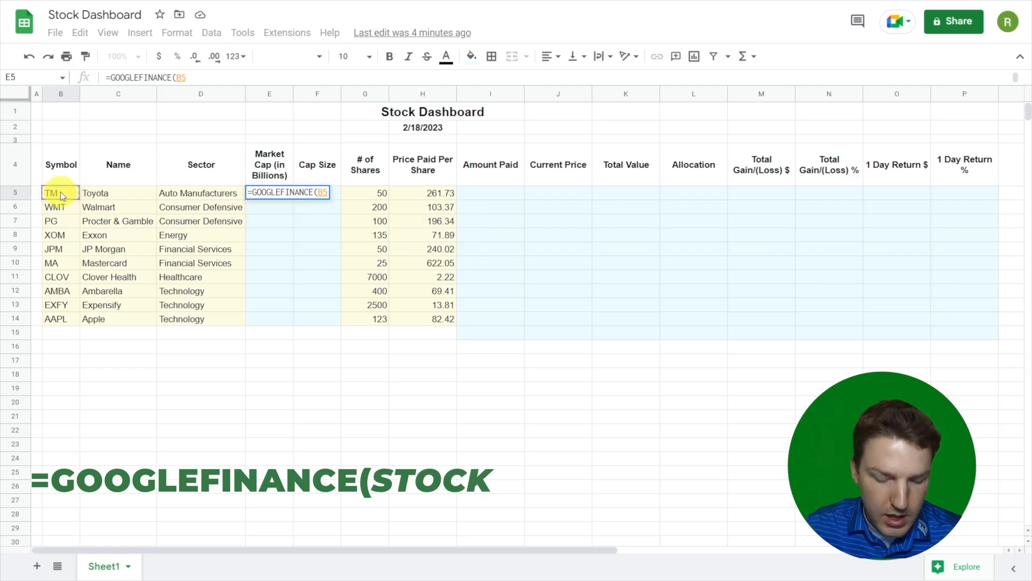
{"action": "type", "text": ","}
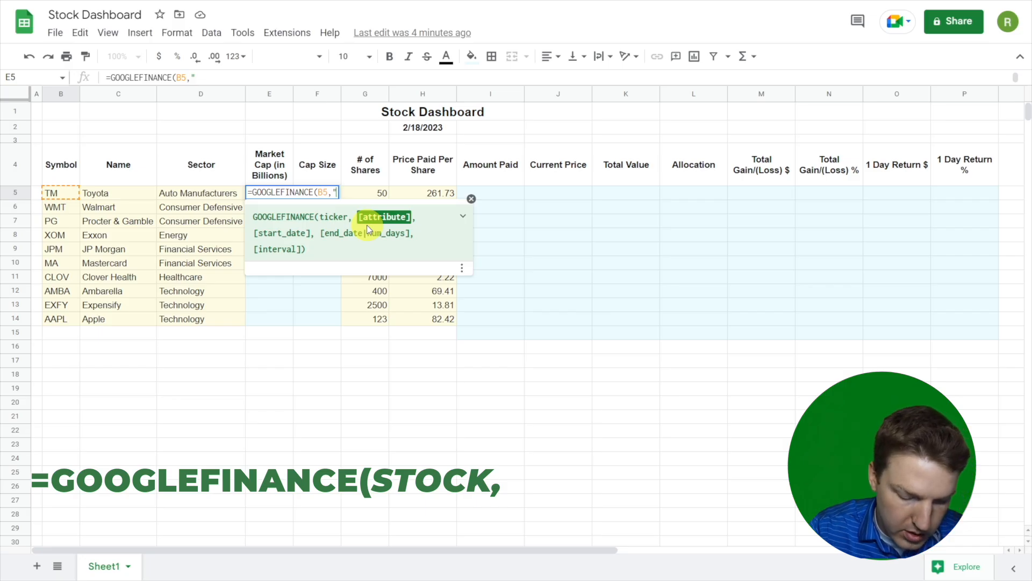
{"action": "type", "text": "\"MarketCap"}
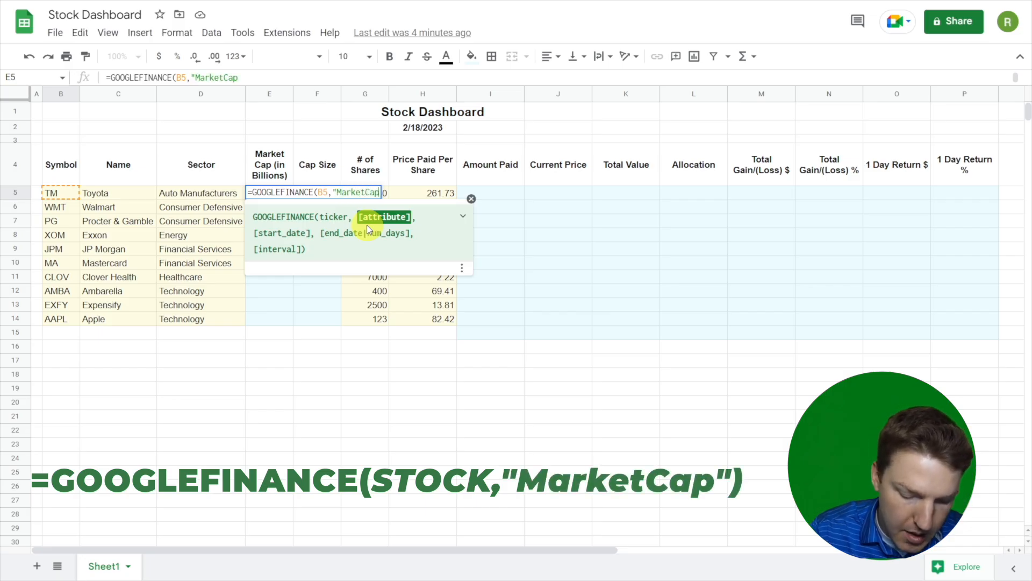
{"action": "type", "text": "\")"}
{"action": "key", "text": "Return"}
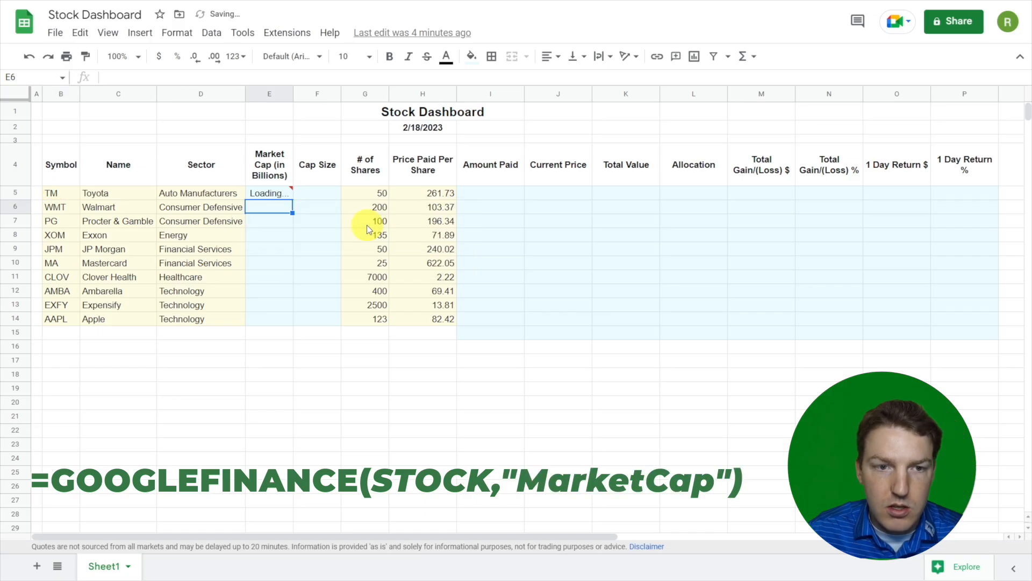
{"action": "left_click", "coordinate": [275, 195]}
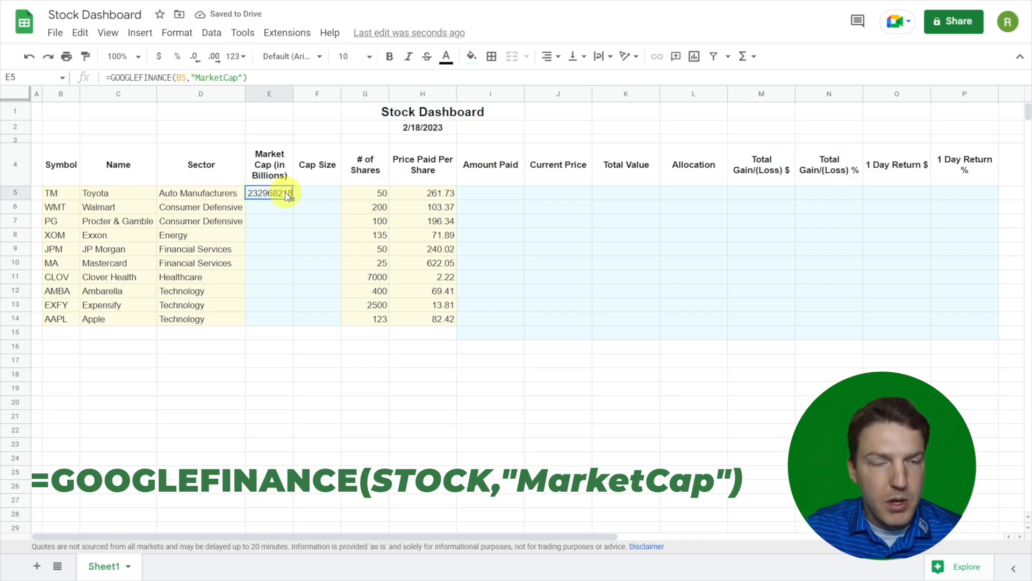
{"action": "left_click", "coordinate": [267, 77]}
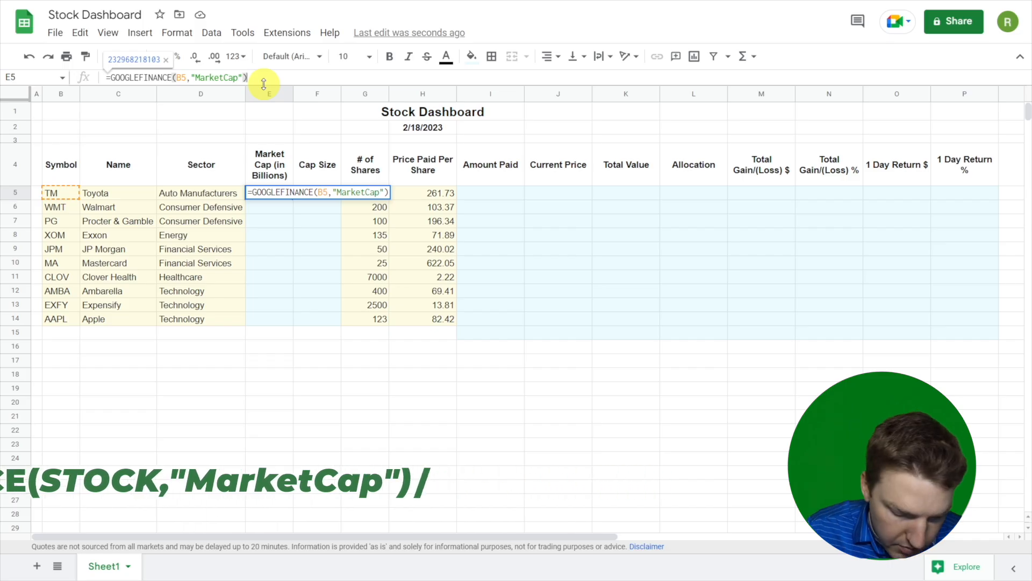
{"action": "type", "text": "/1000"}
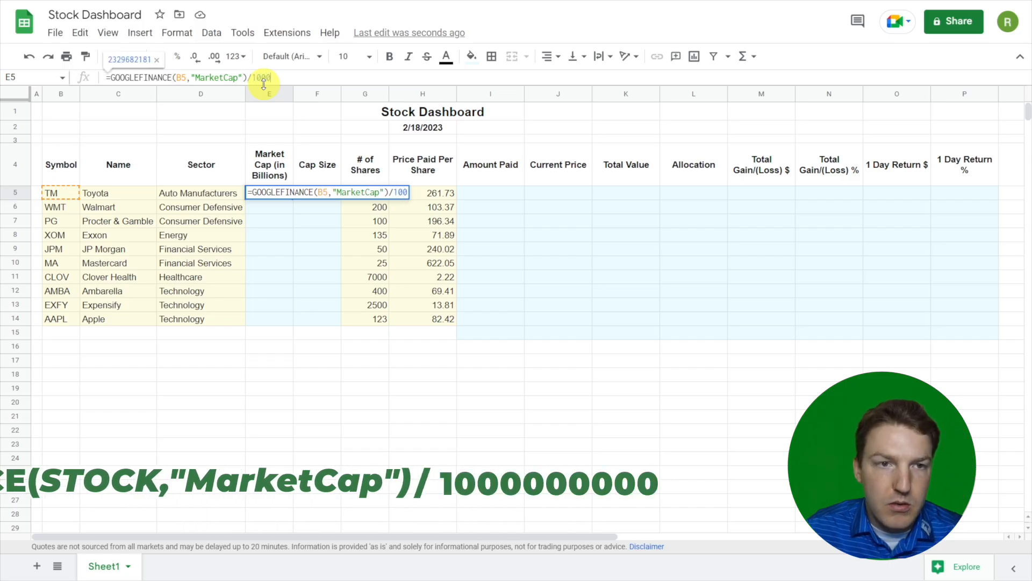
{"action": "type", "text": "000000"}
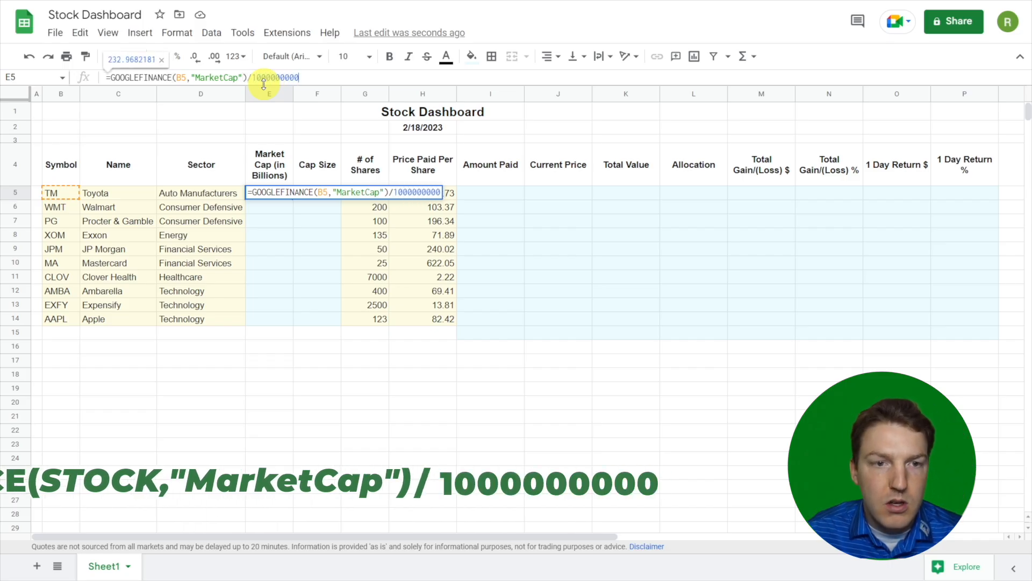
{"action": "key", "text": "Return"}
- Format Toyota's market cap in E5 as currency and copy its formula down through Apple's row, E14
{"action": "left_click", "coordinate": [270, 192]}
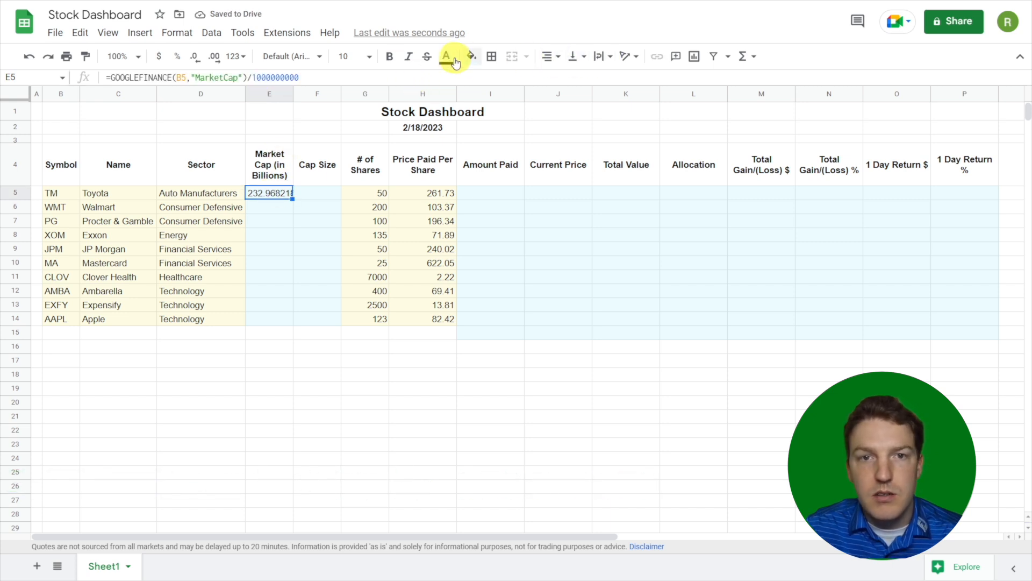
{"action": "left_click", "coordinate": [159, 55]}
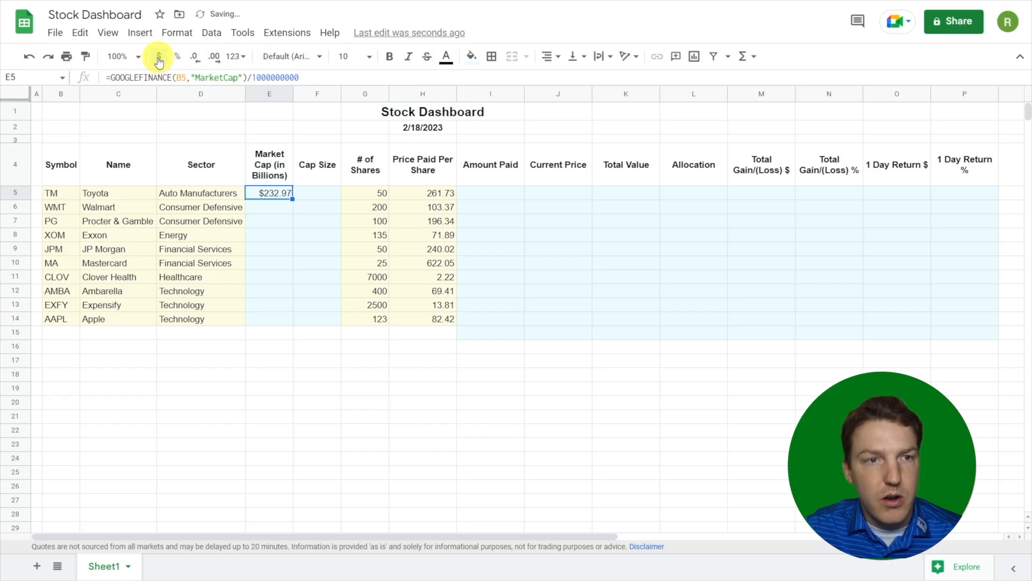
{"action": "double_click", "coordinate": [294, 199]}
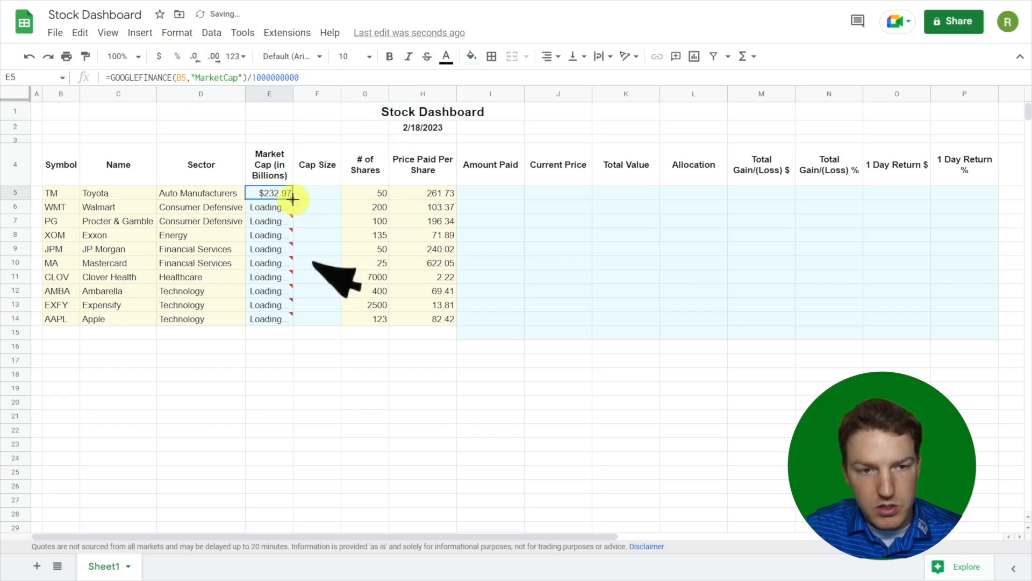
{"action": "left_click_drag", "start_coordinate": [284, 321], "coordinate": [276, 192]}
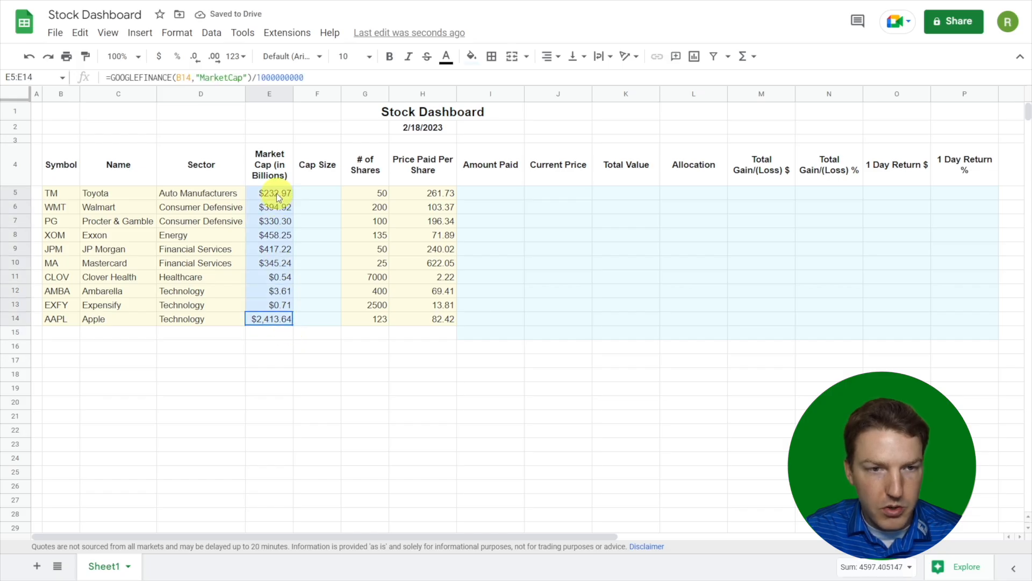
{"action": "left_click", "coordinate": [302, 329]}
{"action": "left_click", "coordinate": [278, 319]}
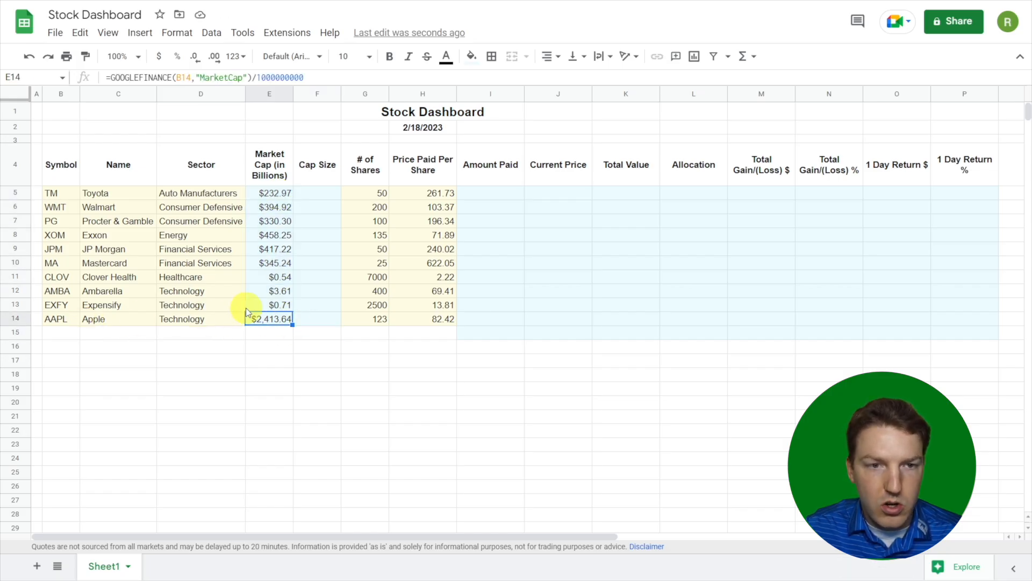
- Start the Cap Size formula in F5 with an IF that returns "Large" when the market cap in E5 is above 10
{"action": "left_click", "coordinate": [318, 194]}
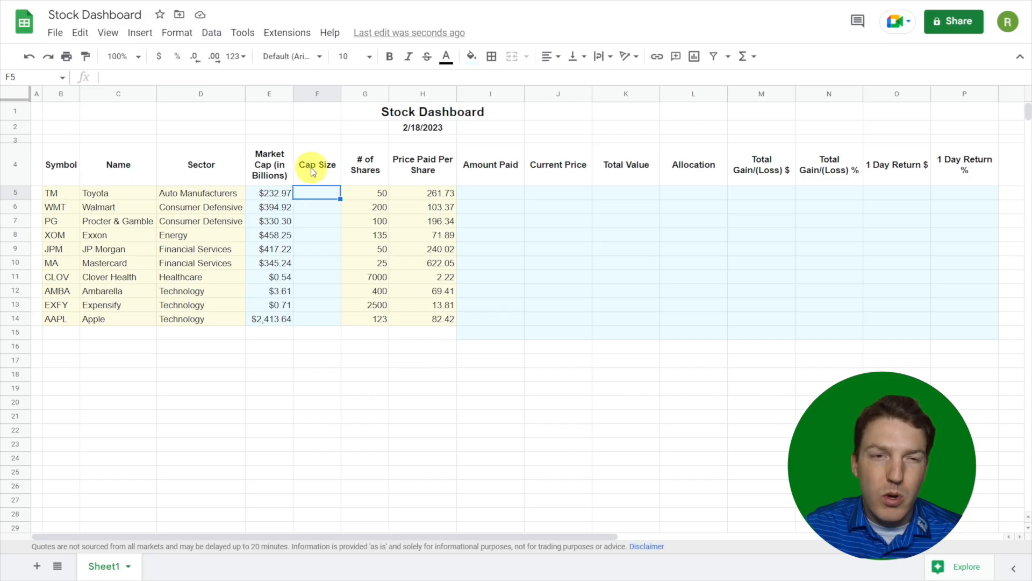
{"action": "left_click", "coordinate": [316, 167]}
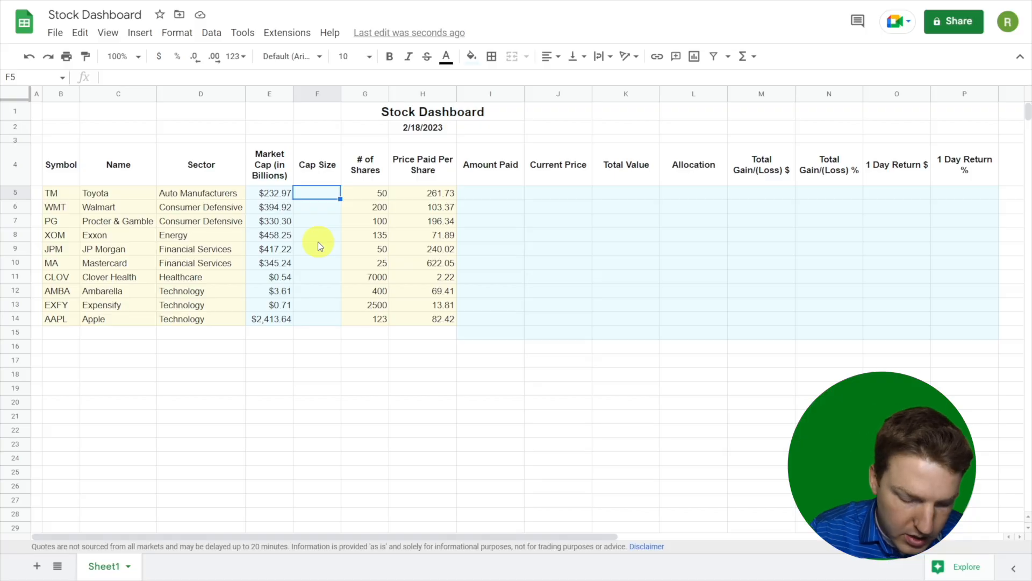
{"action": "type", "text": "="}
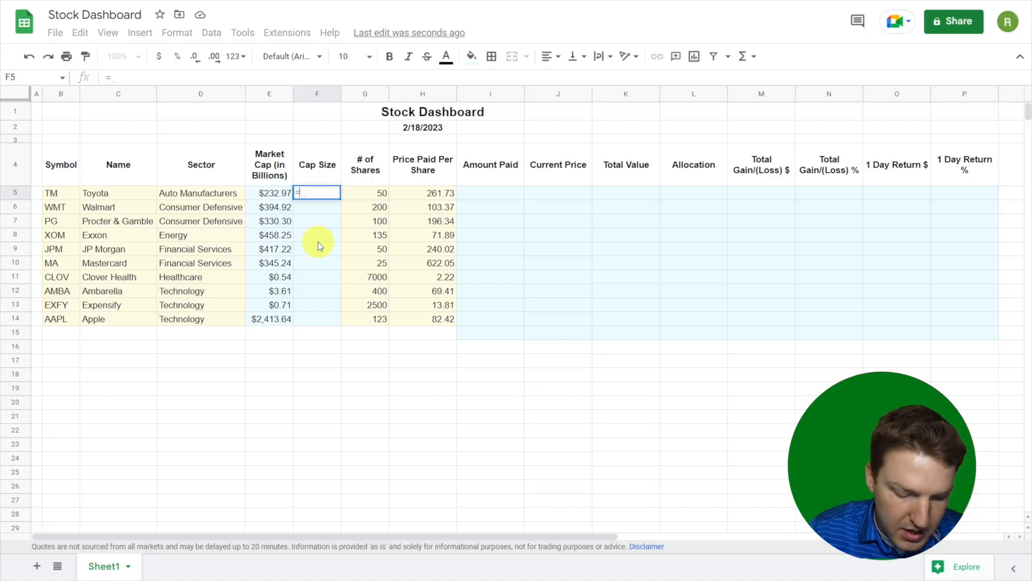
{"action": "type", "text": "if"}
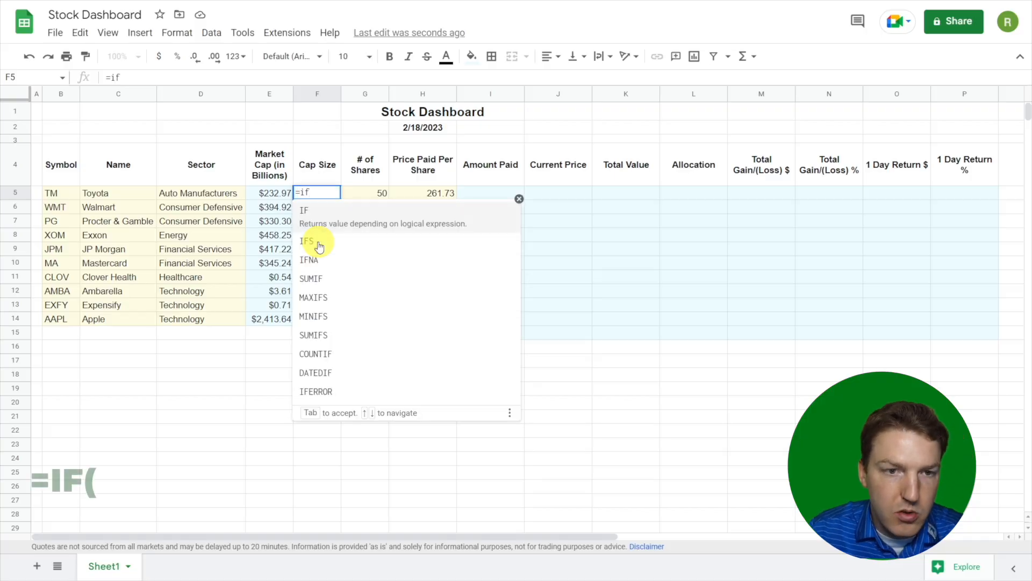
{"action": "type", "text": "("}
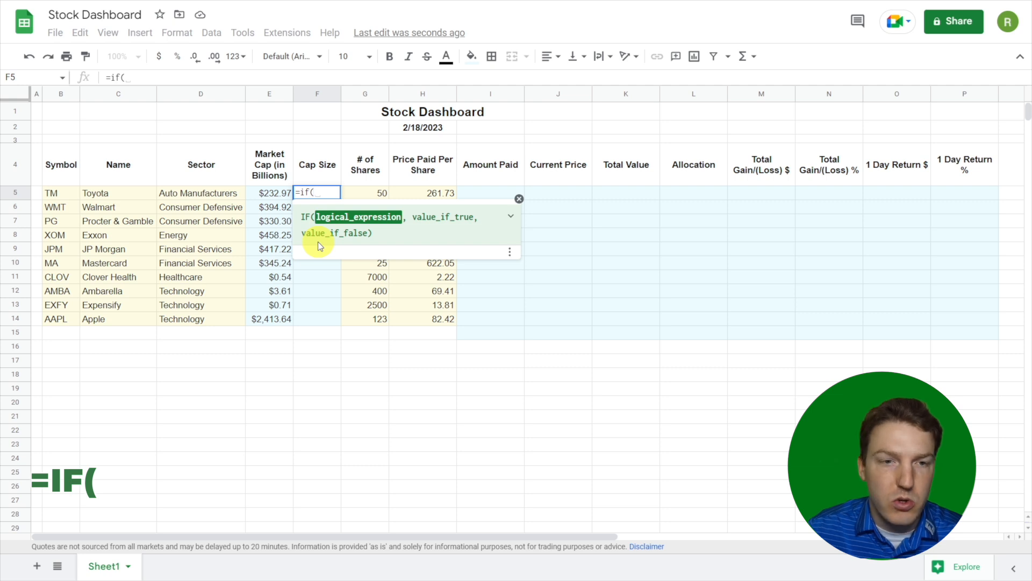
{"action": "left_click", "coordinate": [263, 192]}
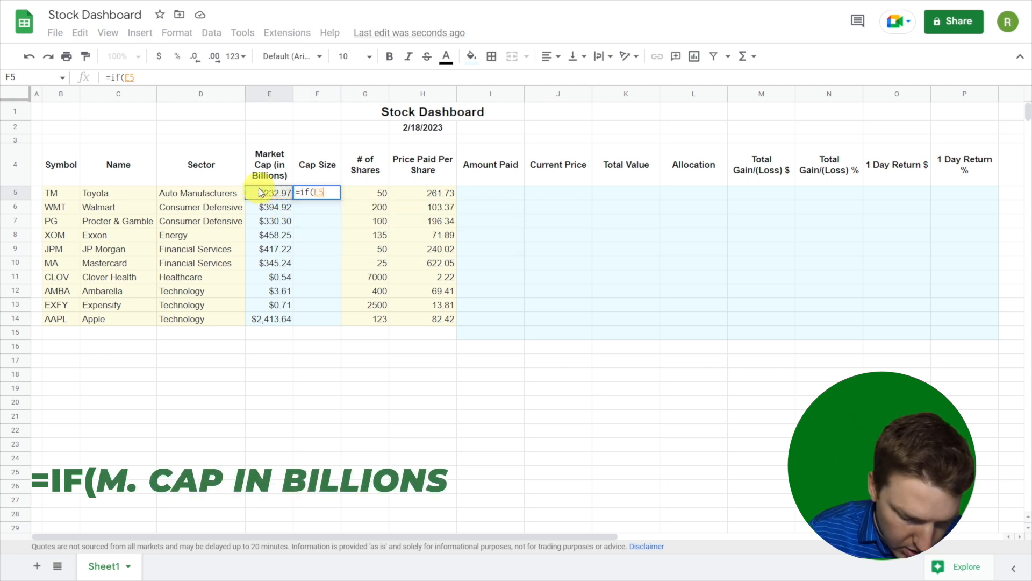
{"action": "type", "text": ">10"}
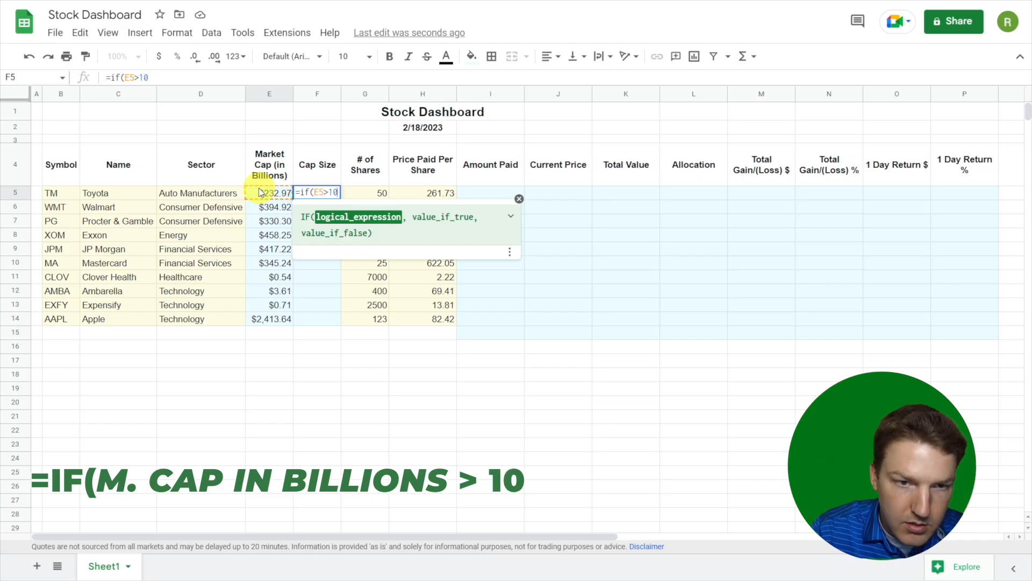
{"action": "type", "text": ",\"La"}
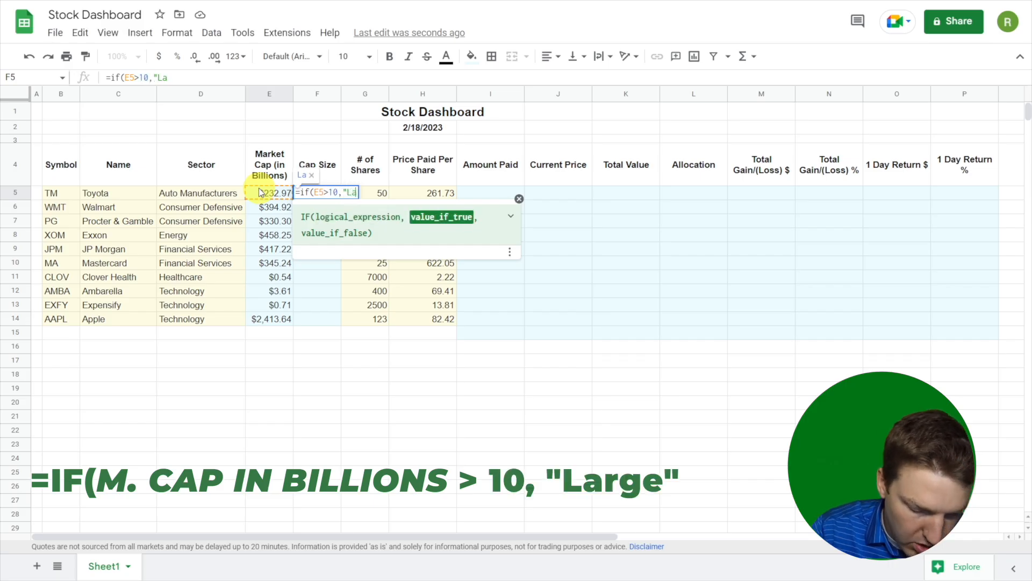
{"action": "type", "text": "rge\","}
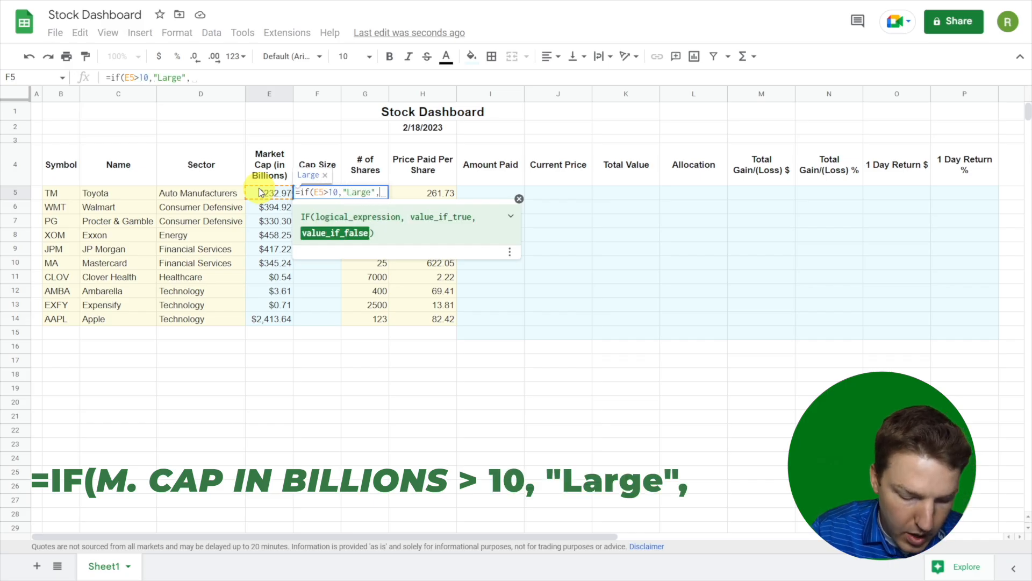
- Add a nested IF to the F5 formula that returns "Mid" when E5 is above 2
{"action": "type", "text": "if("}
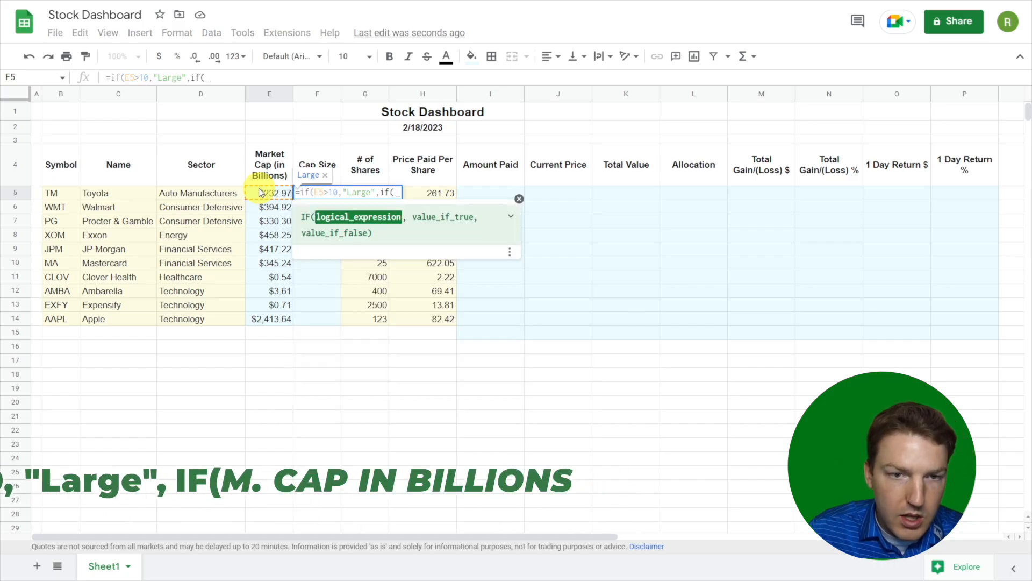
{"action": "left_click", "coordinate": [281, 189]}
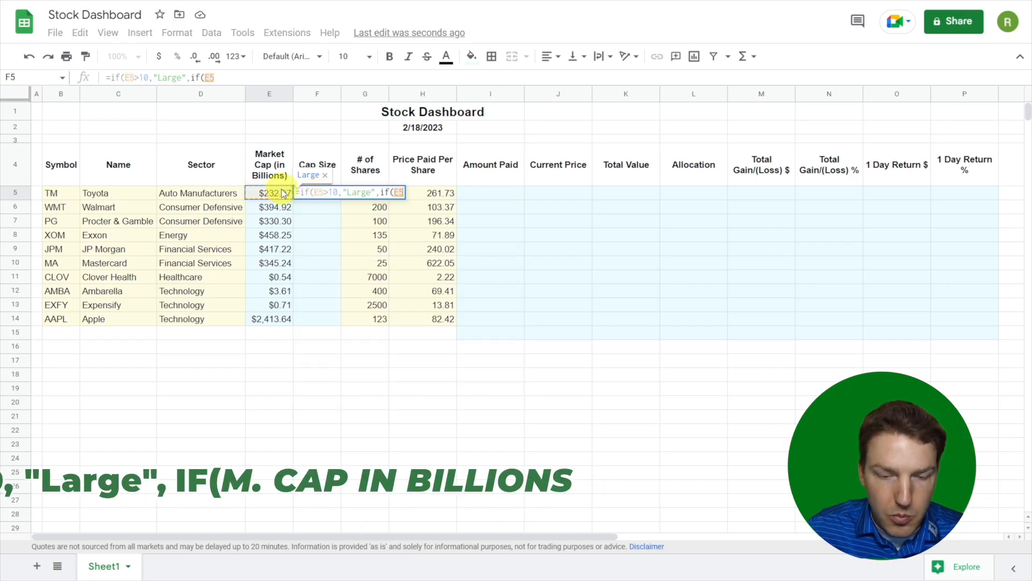
{"action": "type", "text": ">2"}
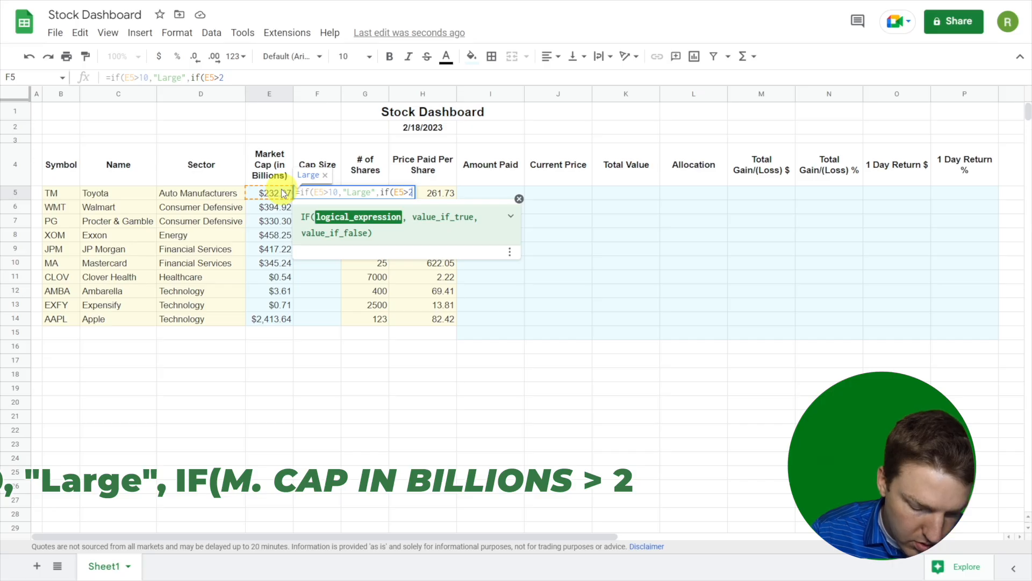
{"action": "type", "text": ",\"Mi"}
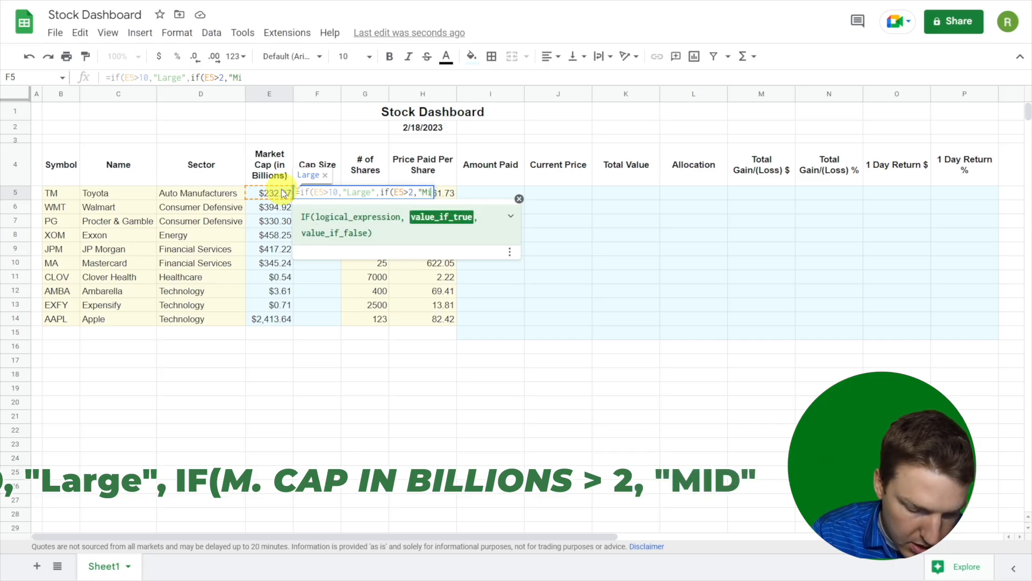
{"action": "type", "text": "d\","}
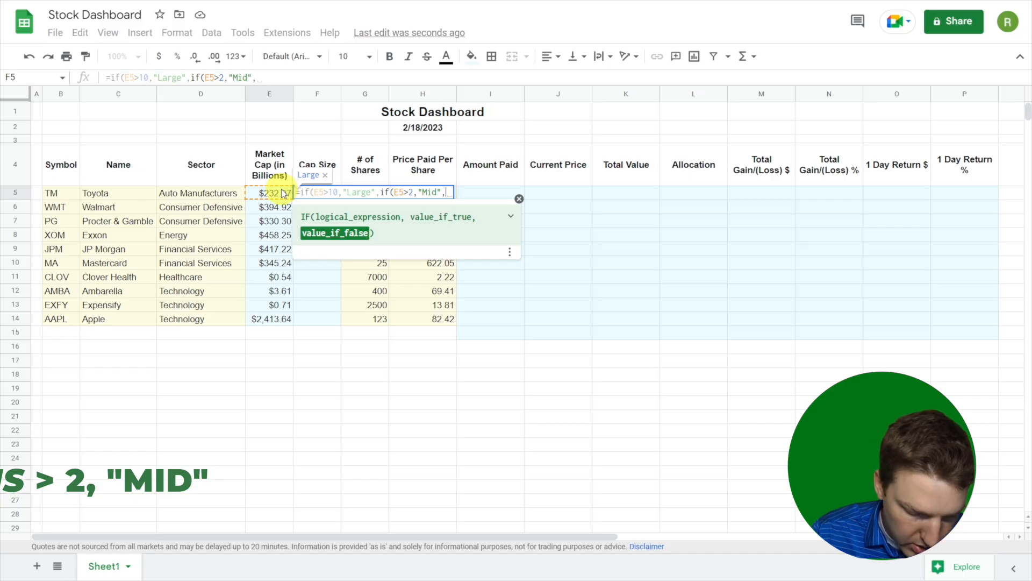
- Finish the F5 formula with "Small" as the fallback value and accept the suggested autofill for F6:F14
{"action": "type", "text": "Small"}
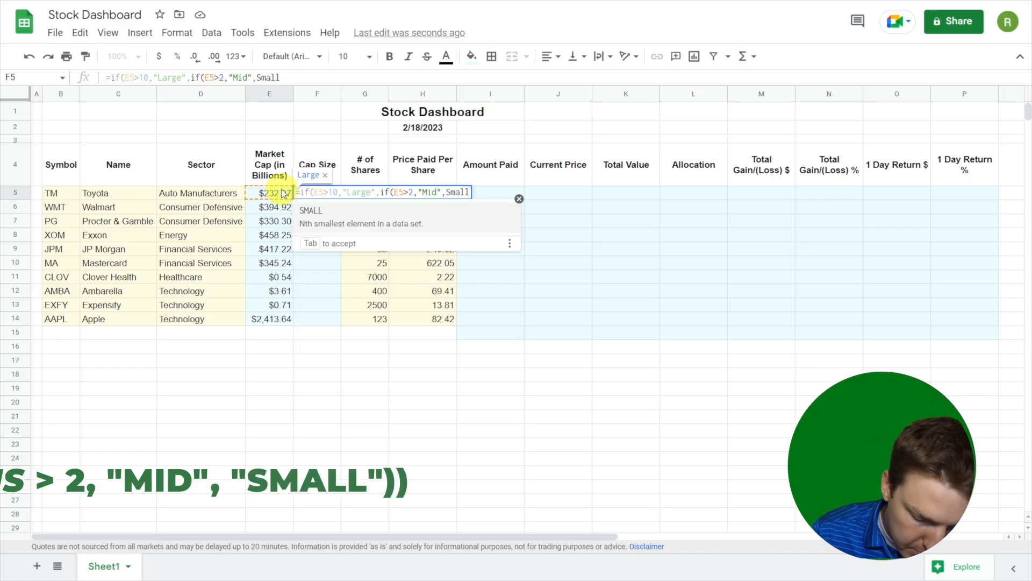
{"action": "type", "text": "\""}
{"action": "left_click", "coordinate": [446, 193]}
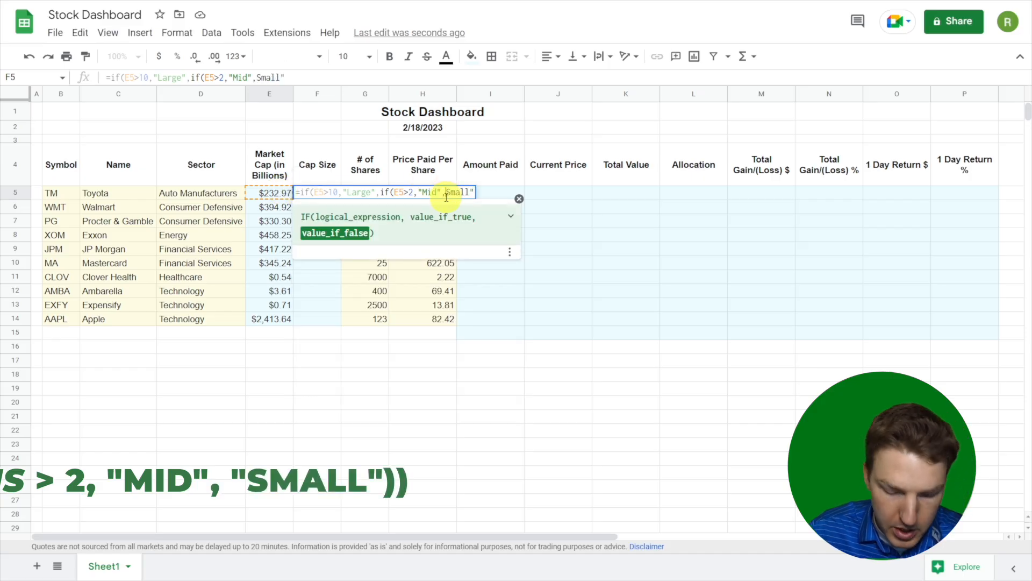
{"action": "type", "text": "\""}
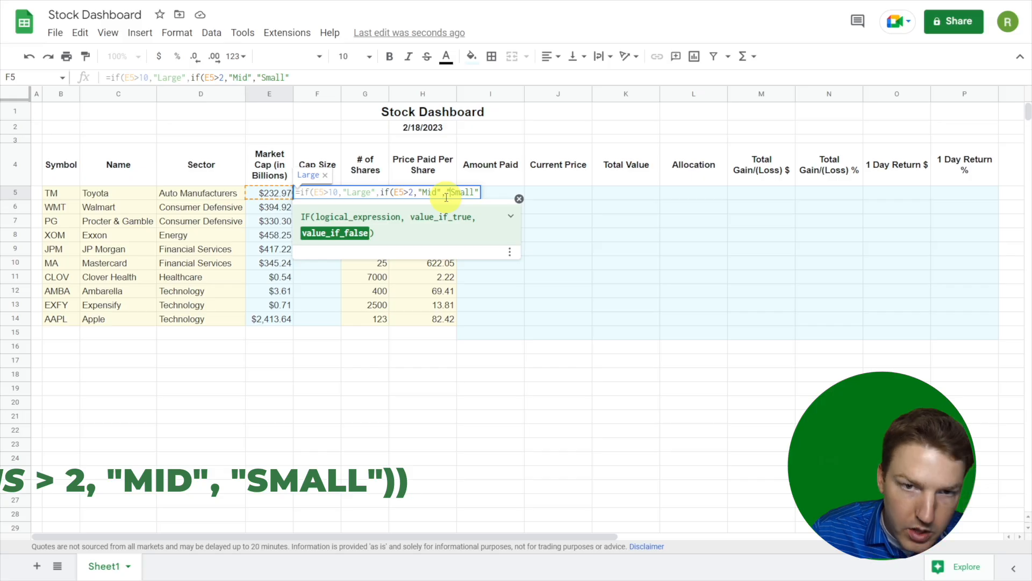
{"action": "left_click", "coordinate": [481, 193]}
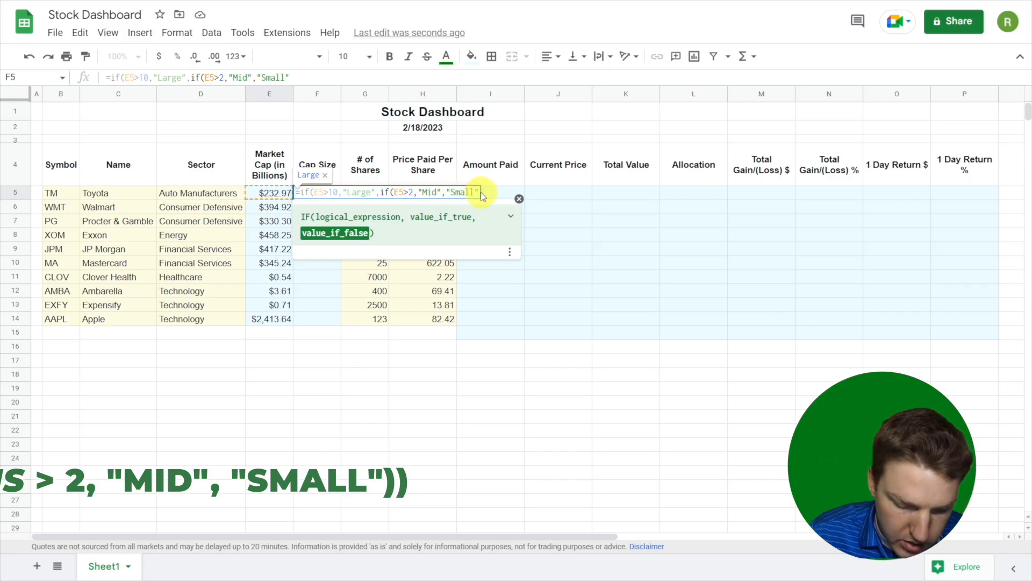
{"action": "type", "text": "))"}
{"action": "key", "text": "Return"}
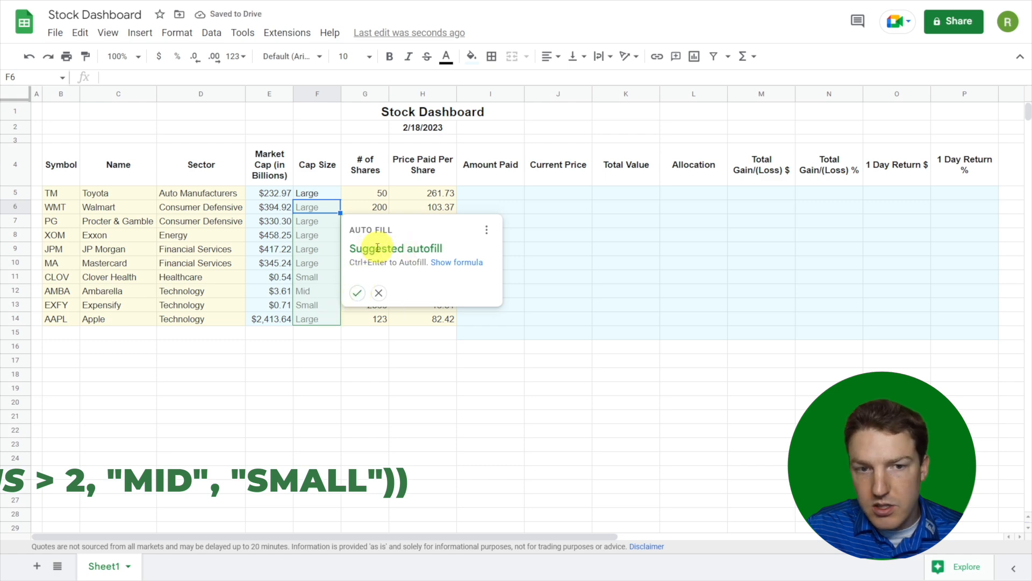
{"action": "left_click", "coordinate": [358, 293]}
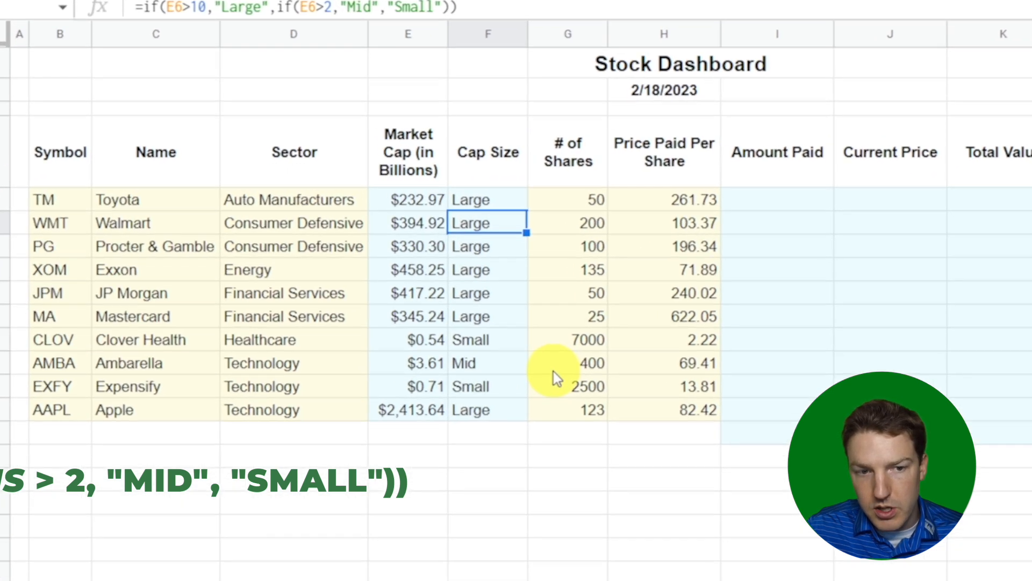
- Check the Cap Size classifications in F5:F14, comparing the Large, Small and Mid cells
{"action": "left_click", "coordinate": [327, 334]}
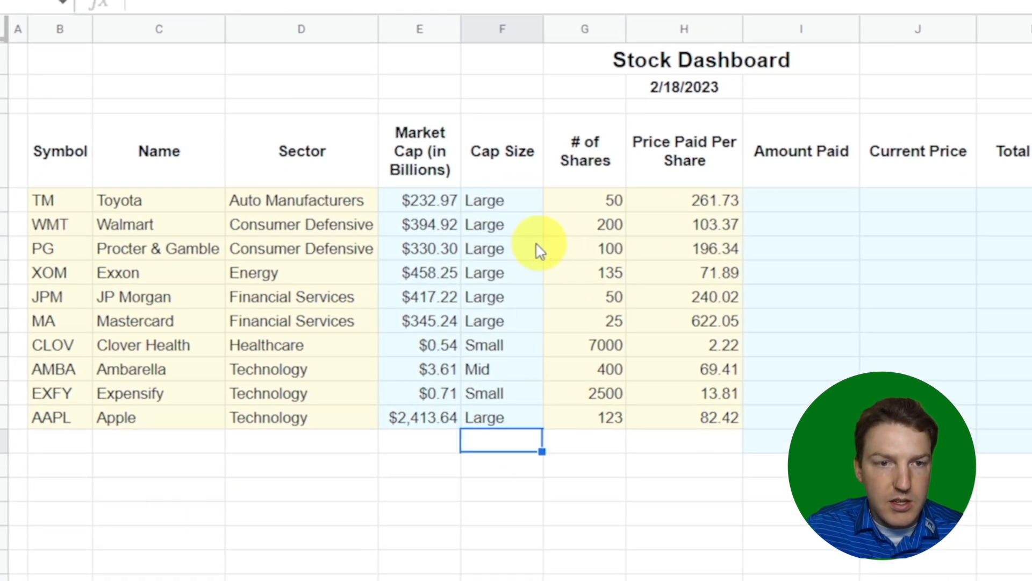
{"action": "left_click_drag", "start_coordinate": [511, 208], "coordinate": [513, 321]}
{"action": "left_click", "coordinate": [492, 417], "text": "ctrl"}
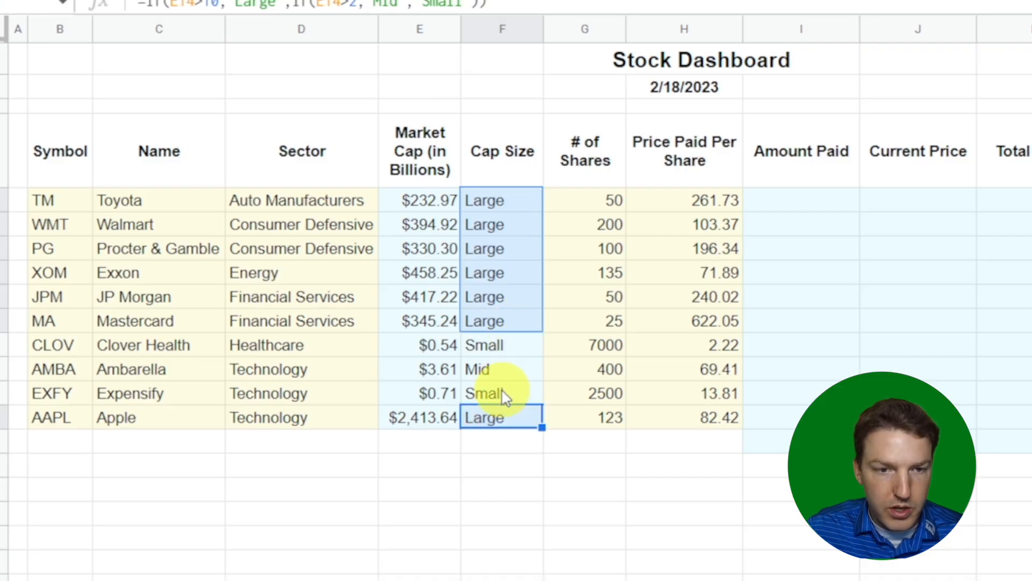
{"action": "left_click", "coordinate": [502, 392]}
{"action": "left_click", "coordinate": [505, 348], "text": "ctrl"}
{"action": "left_click", "coordinate": [502, 369]}
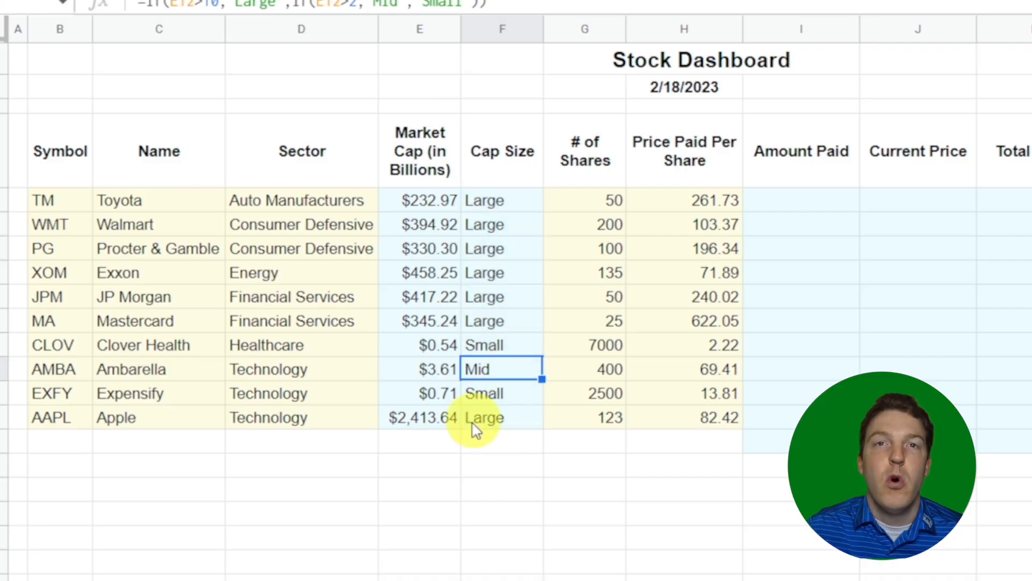
- Calculate Amount Paid in I5 as shares times price paid, =G5*H5, and accept the suggested autofill for I6:I14
{"action": "left_click", "coordinate": [795, 117]}
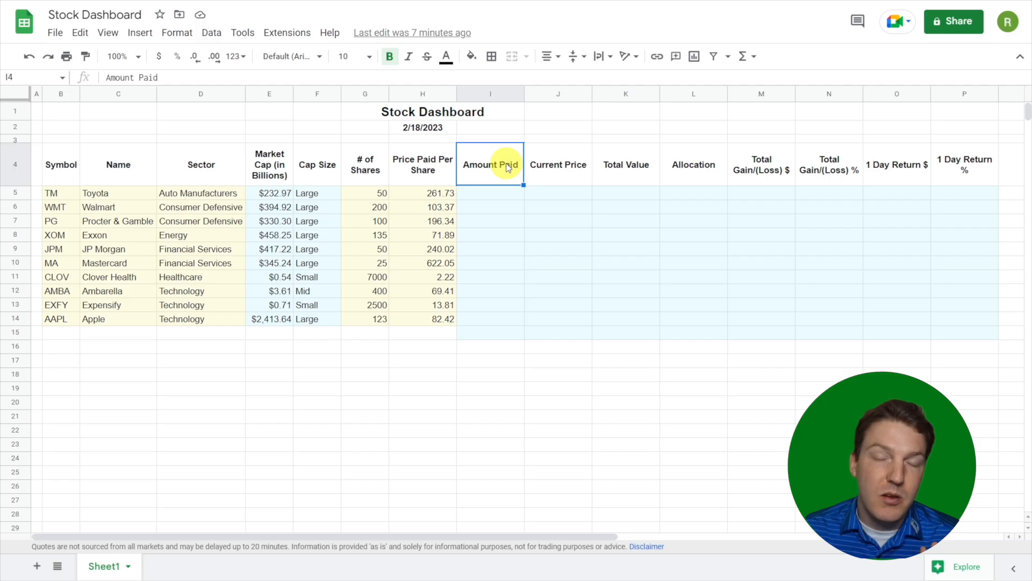
{"action": "left_click", "coordinate": [488, 191]}
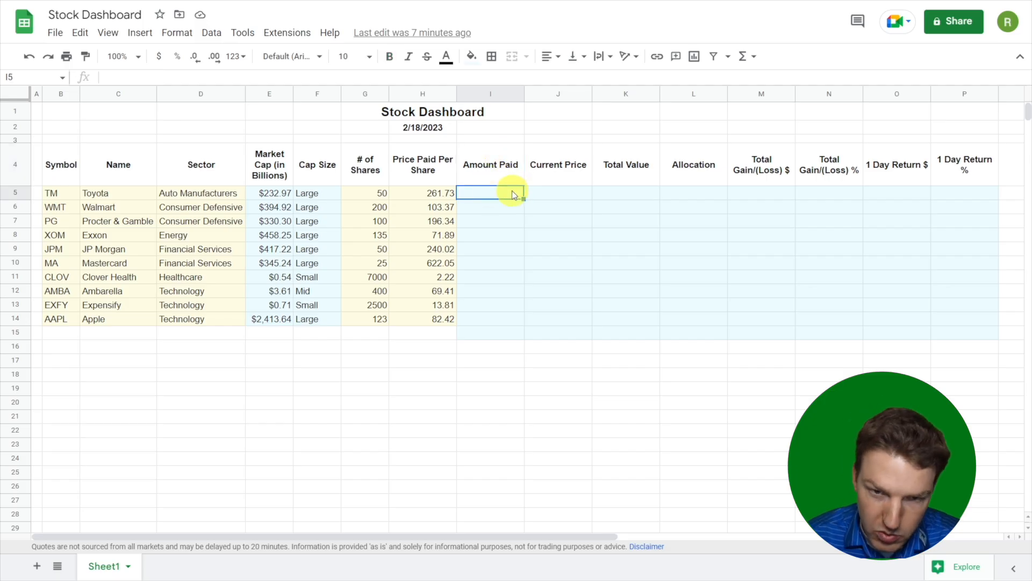
{"action": "type", "text": "="}
{"action": "key", "text": "Left"}
{"action": "key", "text": "Left"}
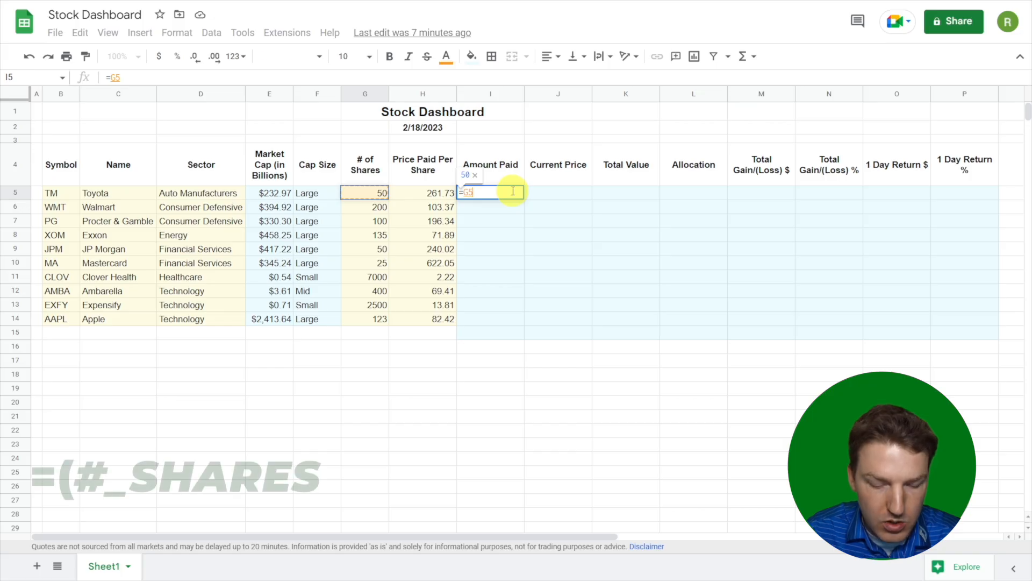
{"action": "type", "text": "*"}
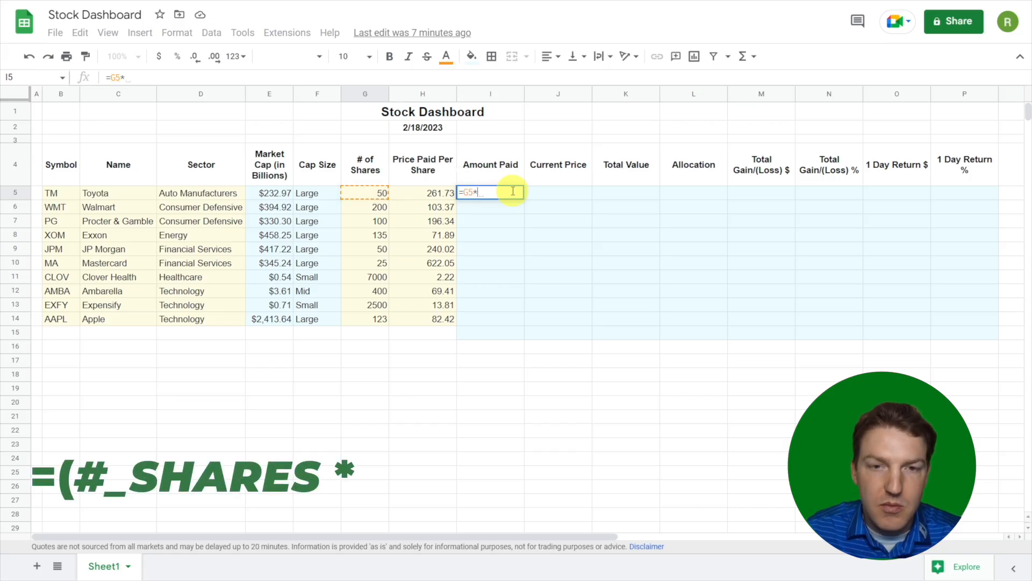
{"action": "key", "text": "Left"}
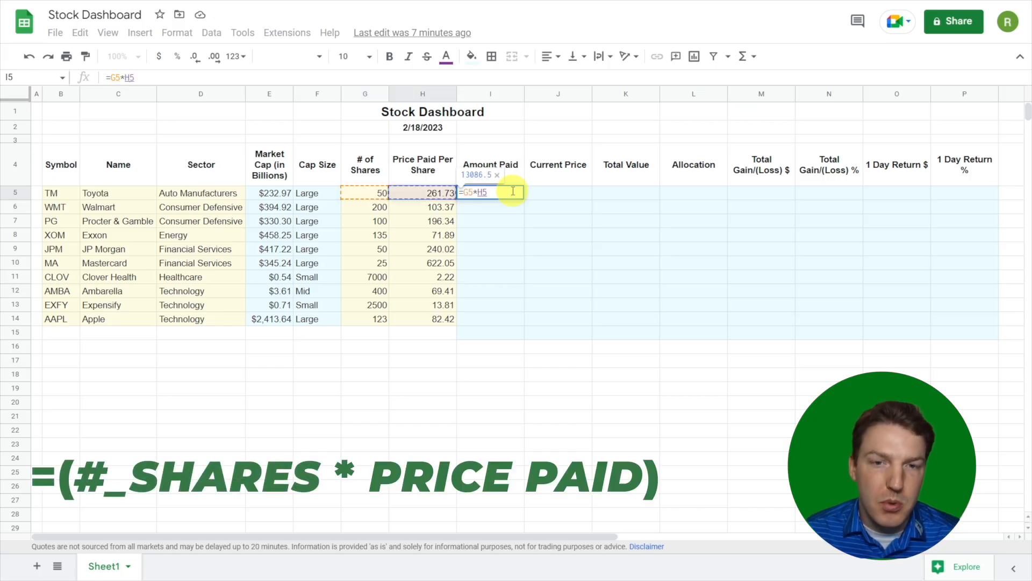
{"action": "key", "text": "Return"}
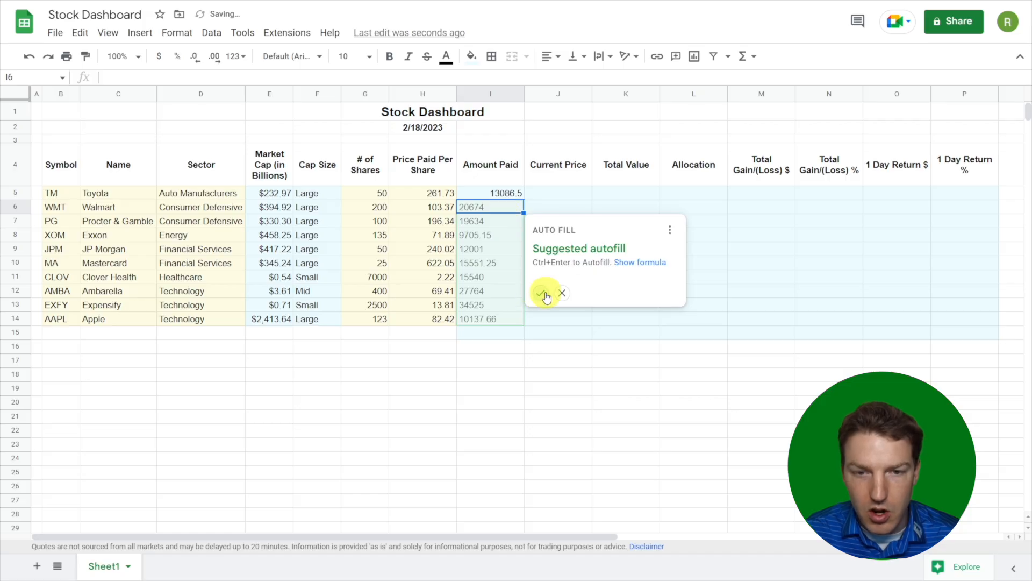
{"action": "left_click", "coordinate": [543, 294]}
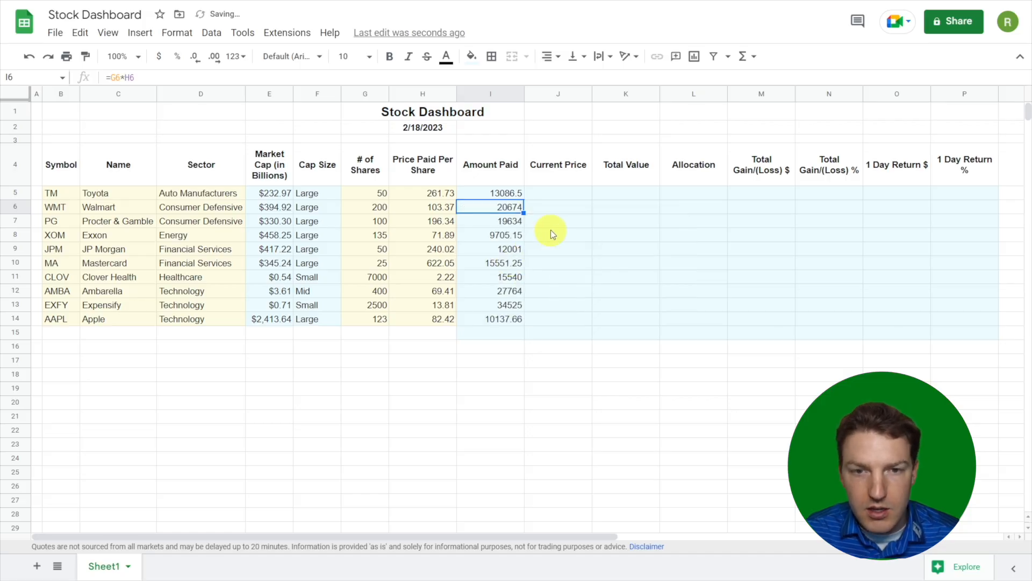
- Format the range H5:K15, from Price Paid Per Share through Total Value, as currency
{"action": "left_click_drag", "start_coordinate": [430, 192], "coordinate": [631, 329]}
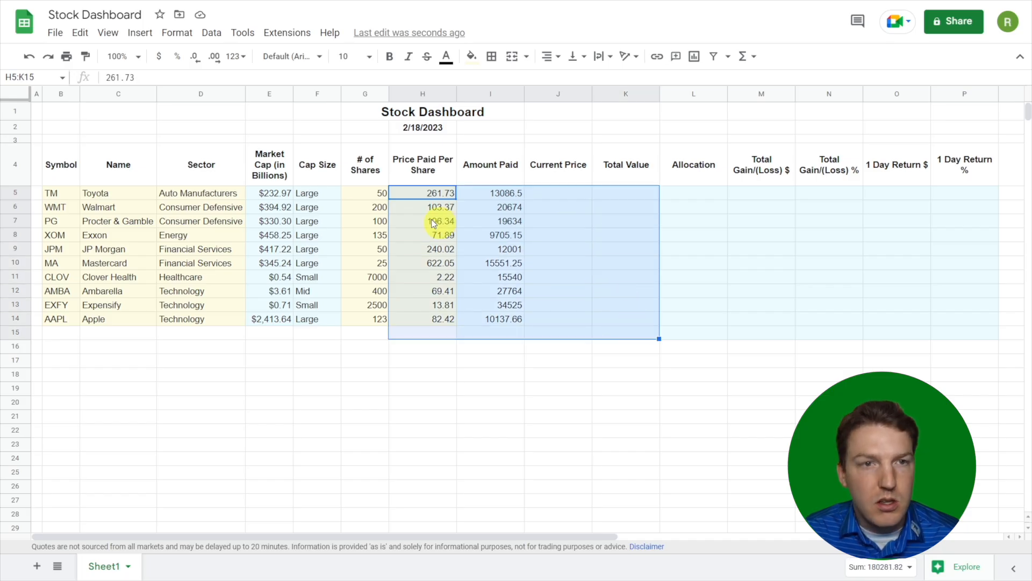
{"action": "left_click", "coordinate": [156, 60]}
{"action": "left_click", "coordinate": [474, 333]}
- Add a bold "Total" label in H15, below the Price Paid Per Share column
{"action": "left_click", "coordinate": [416, 332]}
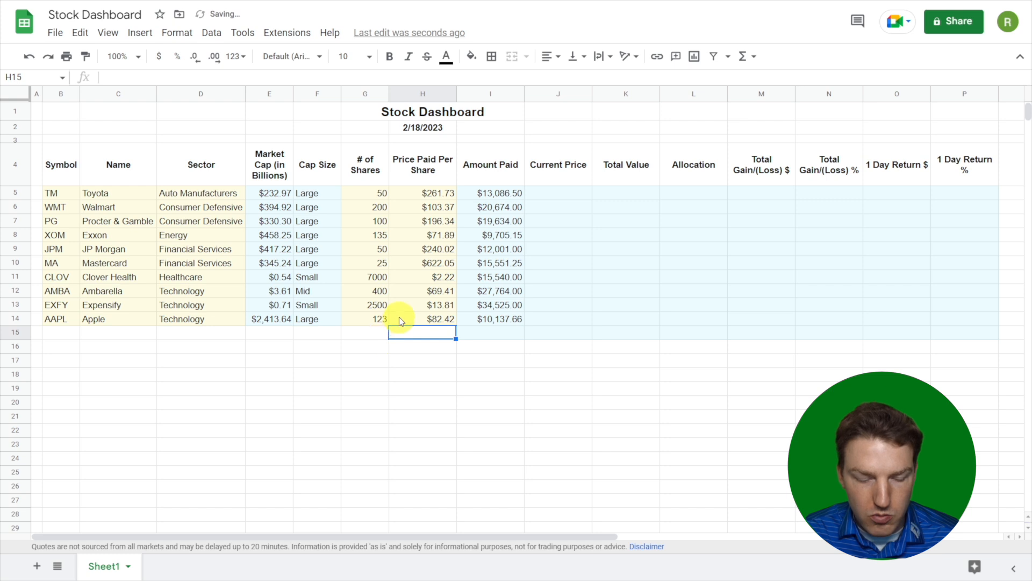
{"action": "type", "text": "Total"}
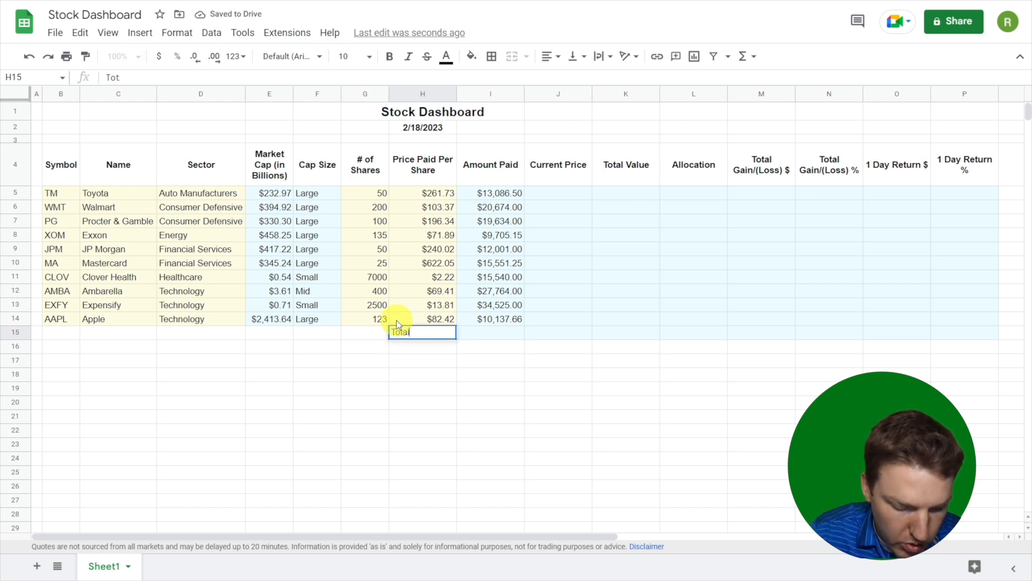
{"action": "key", "text": "ctrl+b"}
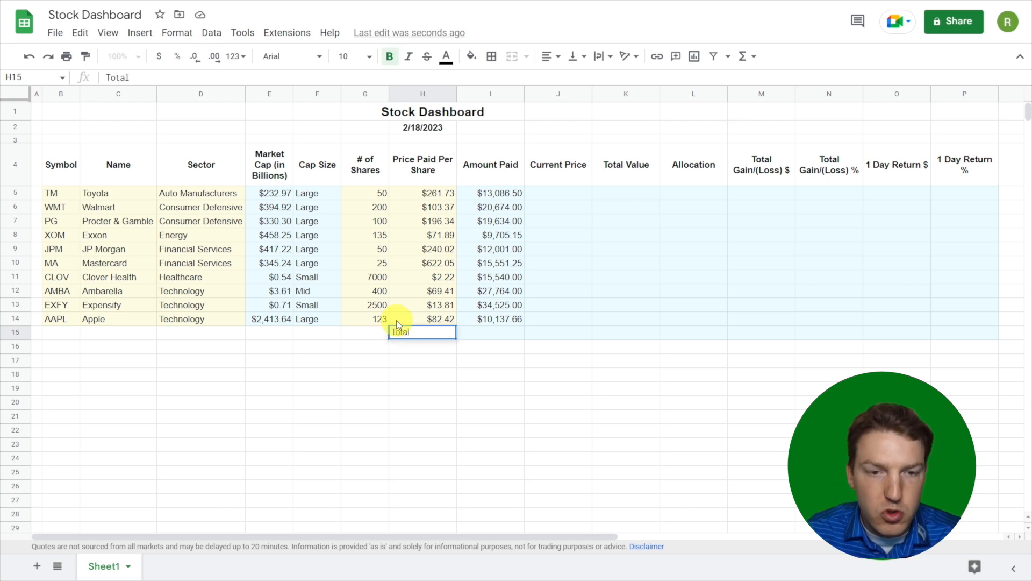
{"action": "key", "text": "Return"}
{"action": "key", "text": "Up"}
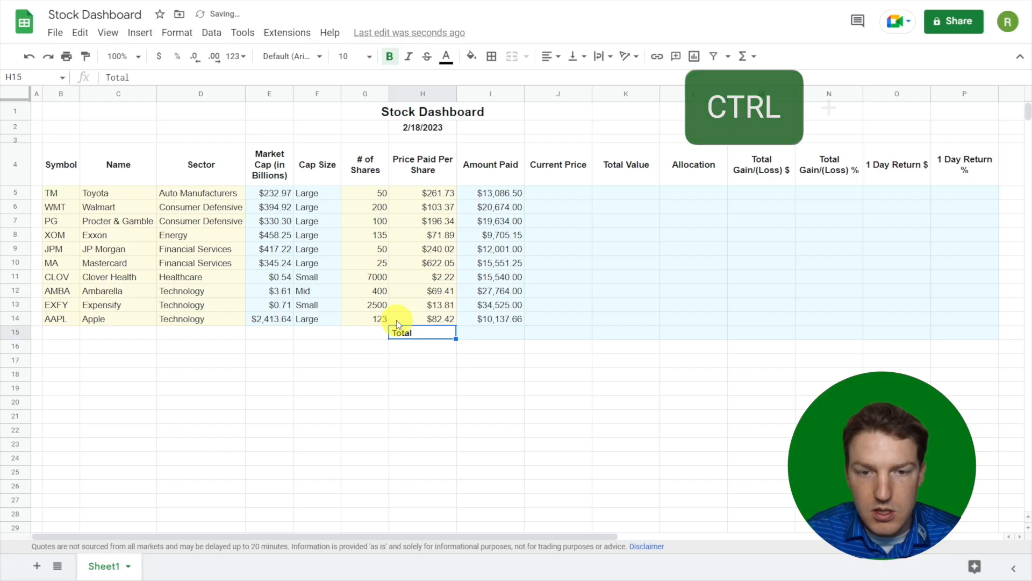
{"action": "key", "text": "ctrl+b"}
- Total the Amount Paid column in I15 with a SUM of I5:I14
{"action": "key", "text": "Right"}
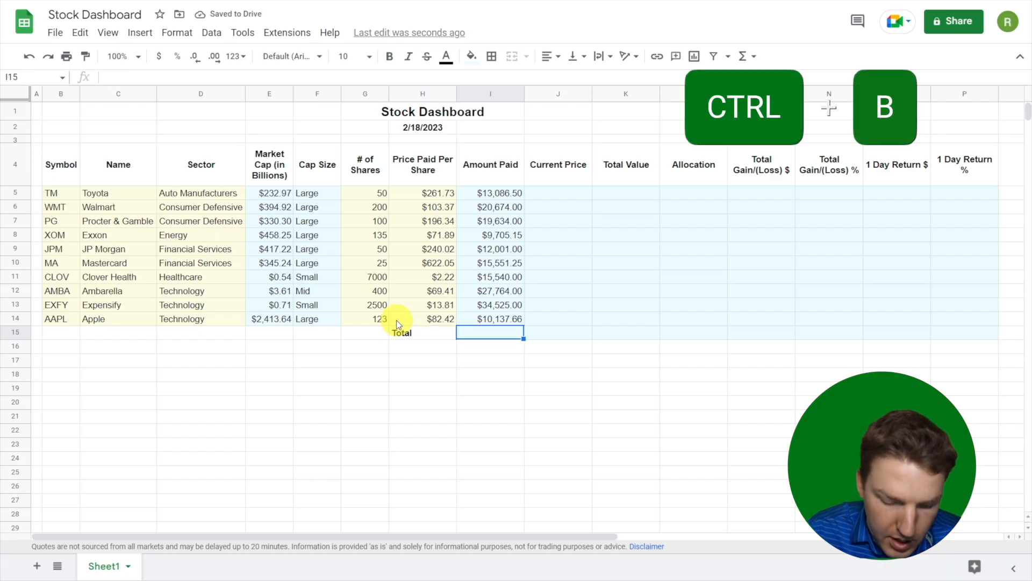
{"action": "type", "text": "=sum("}
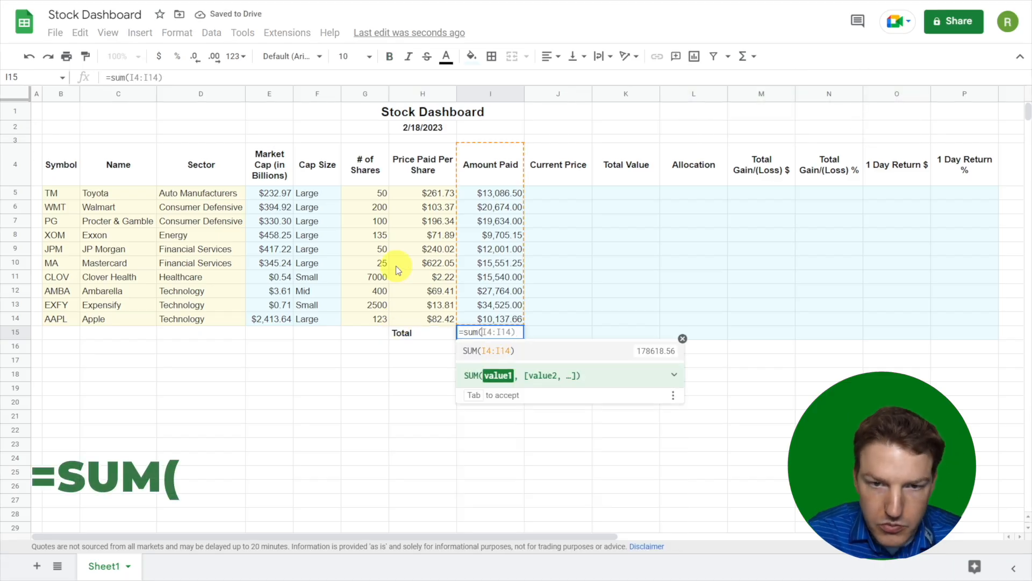
{"action": "left_click_drag", "start_coordinate": [491, 193], "coordinate": [509, 317]}
{"action": "key", "text": "Return"}
{"action": "left_click", "coordinate": [505, 363]}
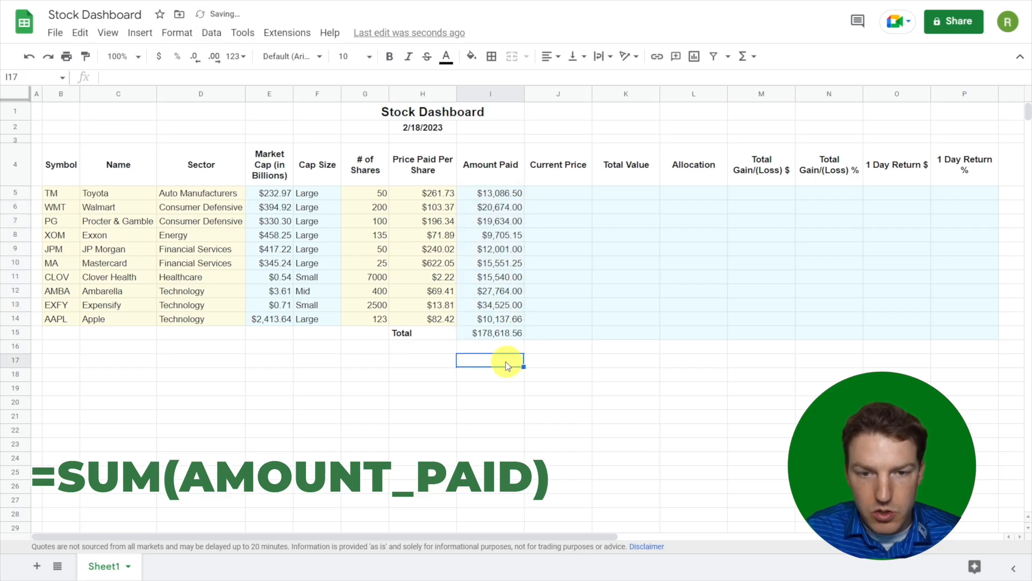
{"action": "left_click", "coordinate": [505, 333]}
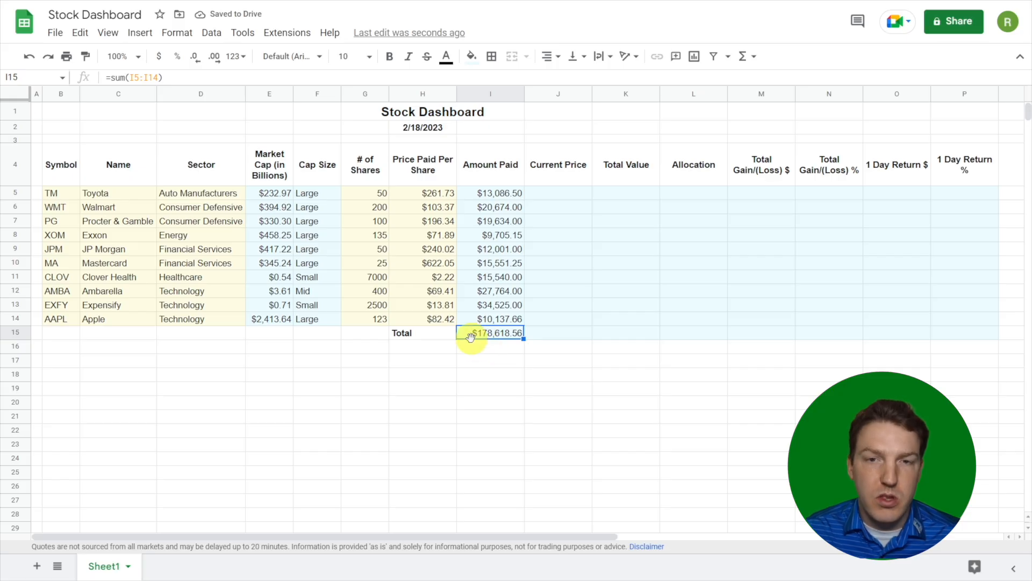
- Enter a GOOGLEFINANCE formula in J5 that returns the "Price" attribute for the ticker in B5
{"action": "left_click", "coordinate": [574, 192]}
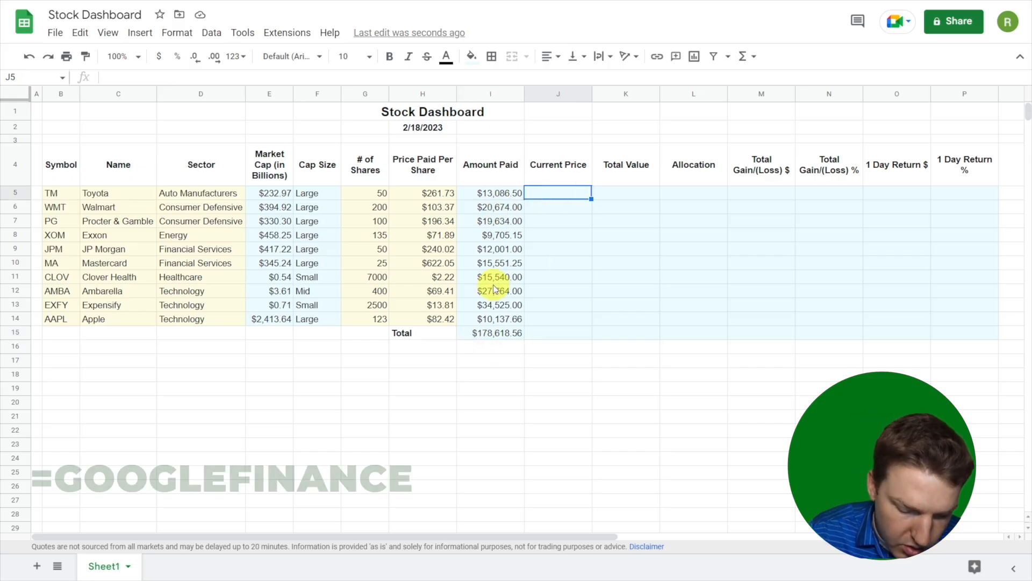
{"action": "type", "text": "=goo"}
{"action": "key", "text": "Tab"}
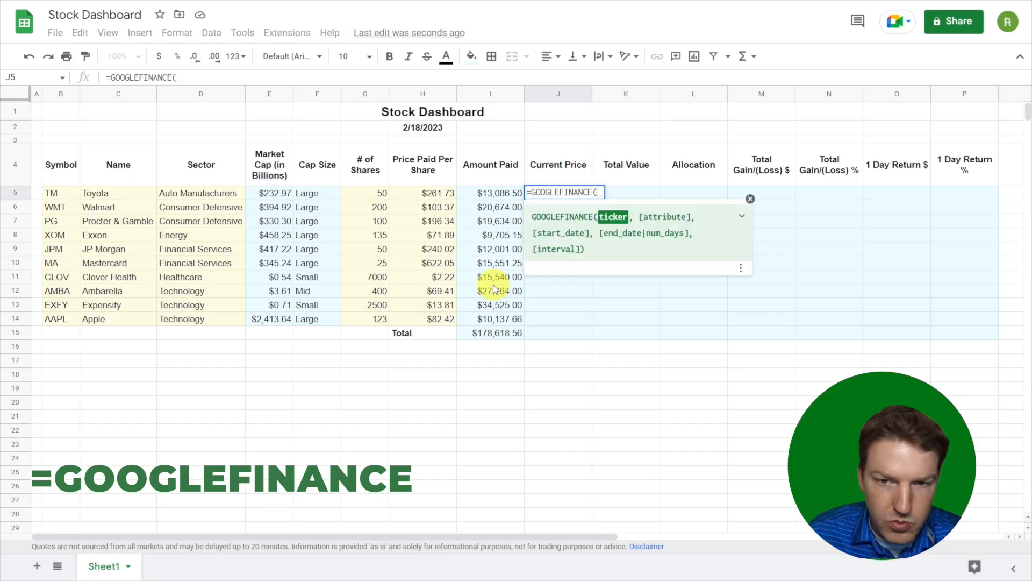
{"action": "left_click", "coordinate": [64, 194]}
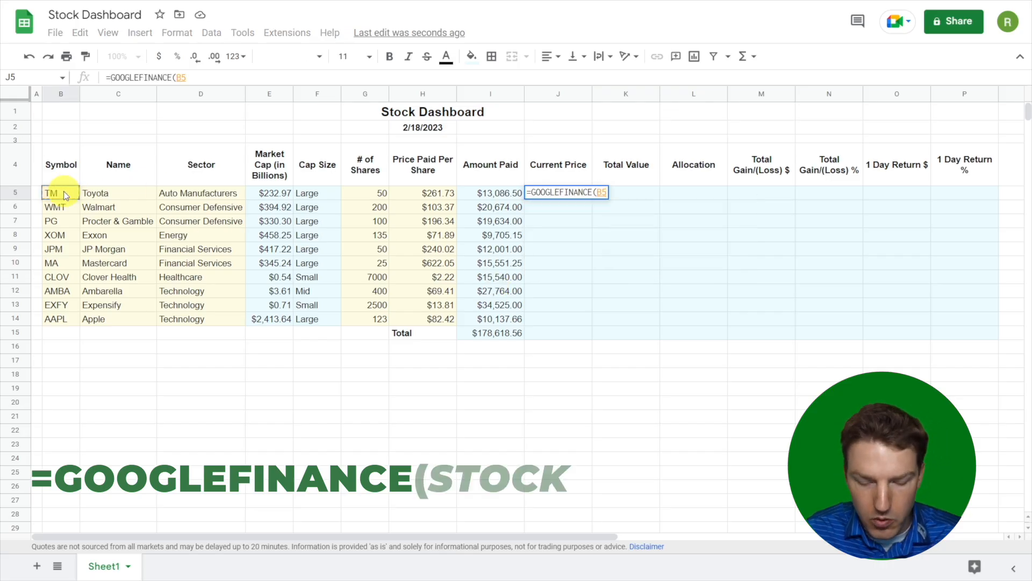
{"action": "type", "text": ","}
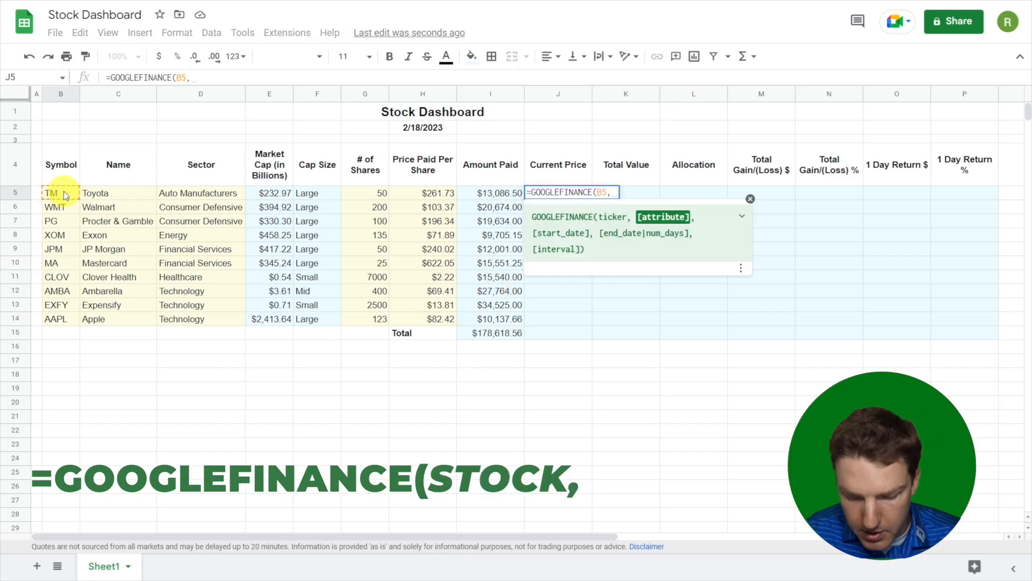
{"action": "type", "text": "\"Pri"}
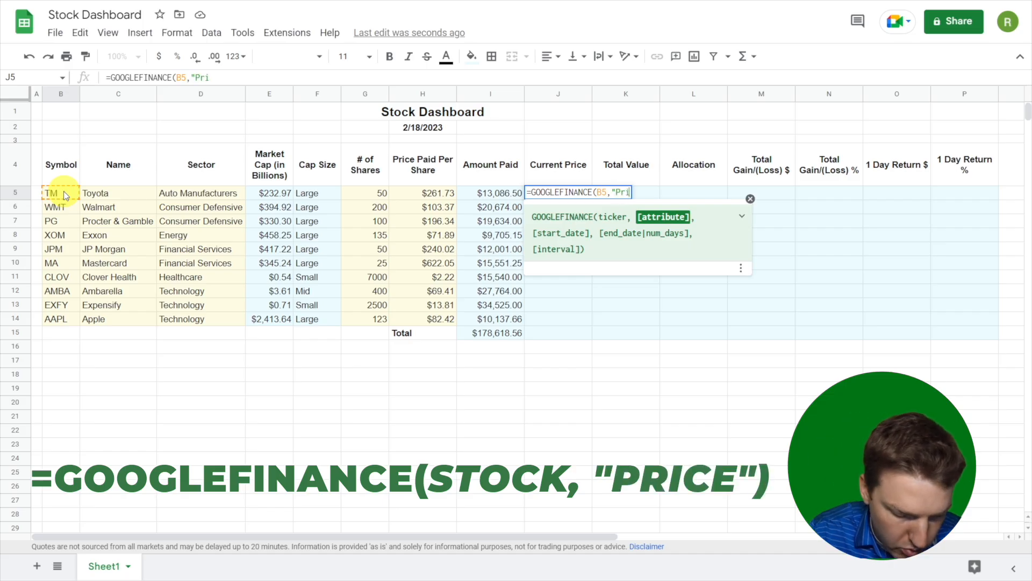
{"action": "type", "text": "ce\")"}
{"action": "key", "text": "Return"}
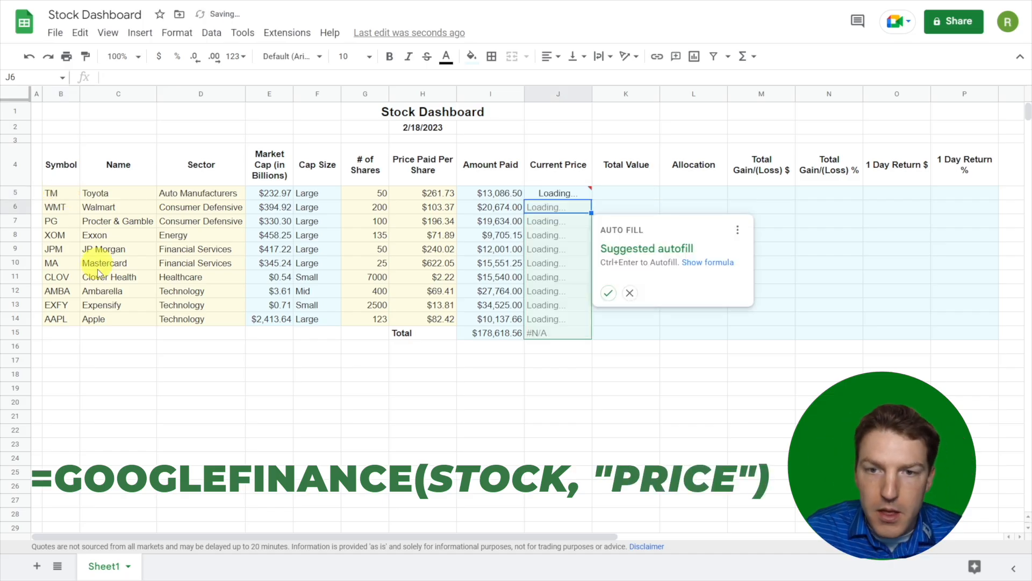
- Accept the suggested autofill down the Current Price column and clear the formula from total-row cell J15
{"action": "left_click", "coordinate": [608, 292]}
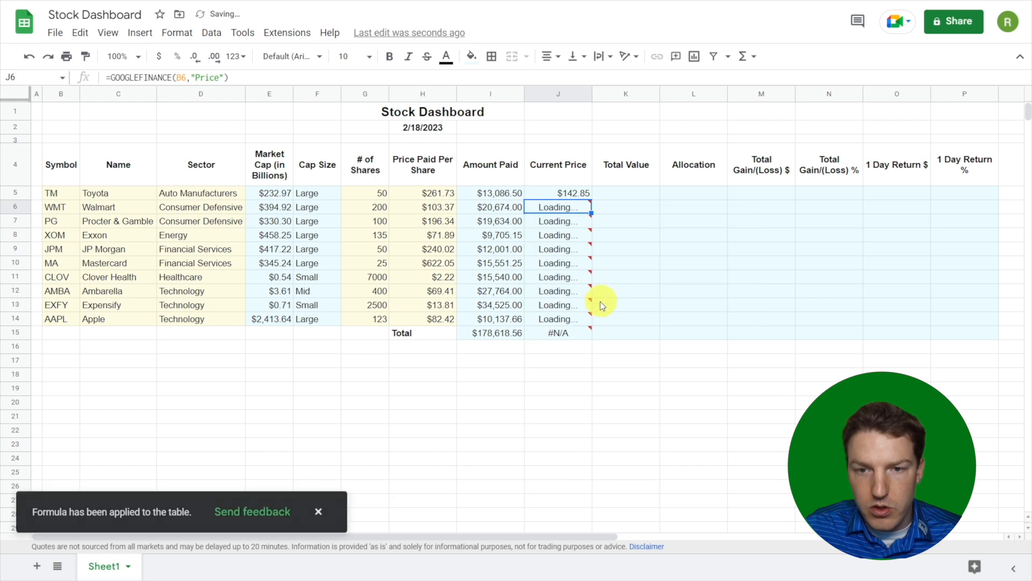
{"action": "left_click", "coordinate": [560, 333]}
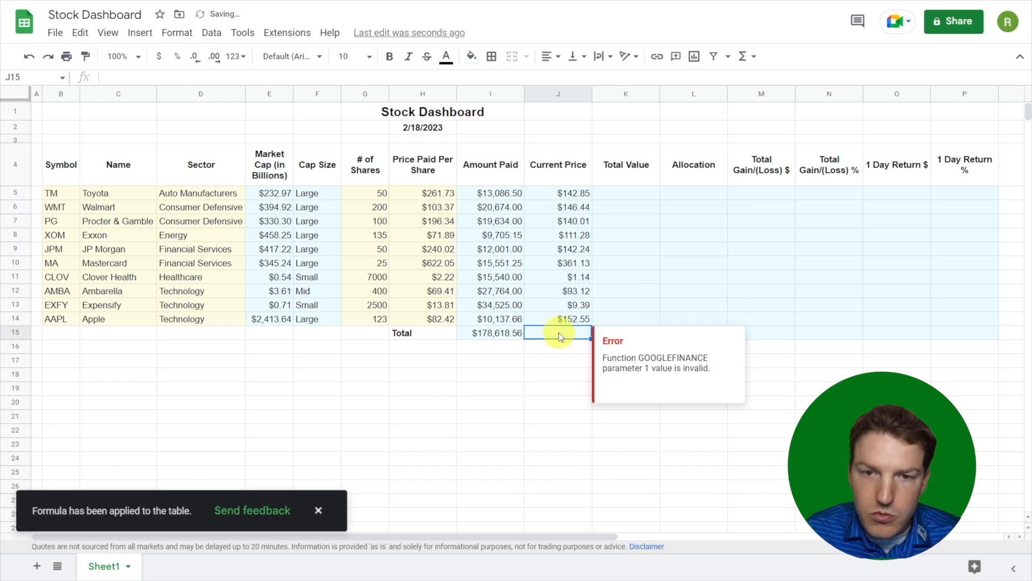
{"action": "key", "text": "Delete"}
- Review the current stock prices in J5:J14
{"action": "left_click", "coordinate": [608, 184]}
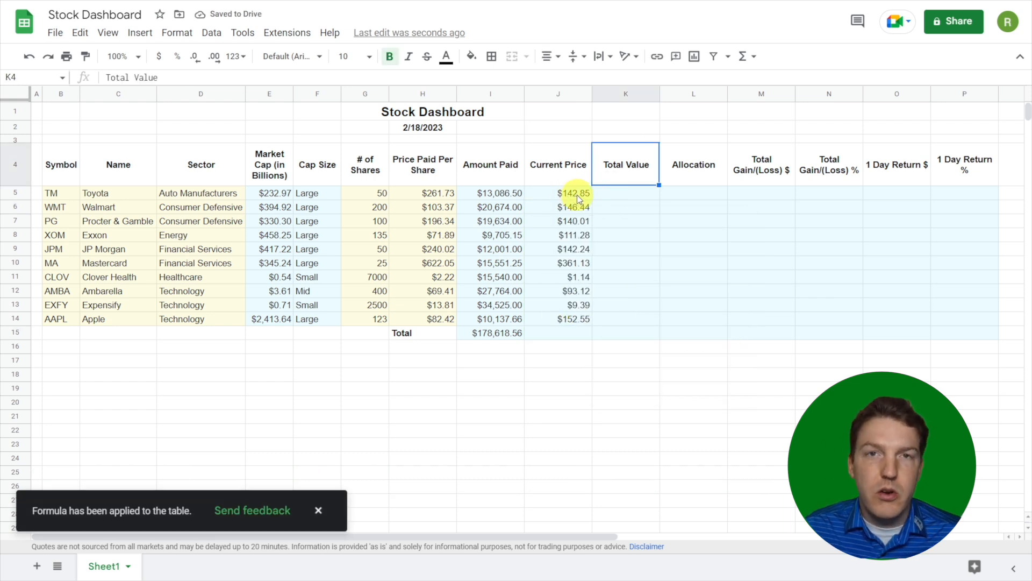
{"action": "left_click_drag", "start_coordinate": [556, 197], "coordinate": [560, 324]}
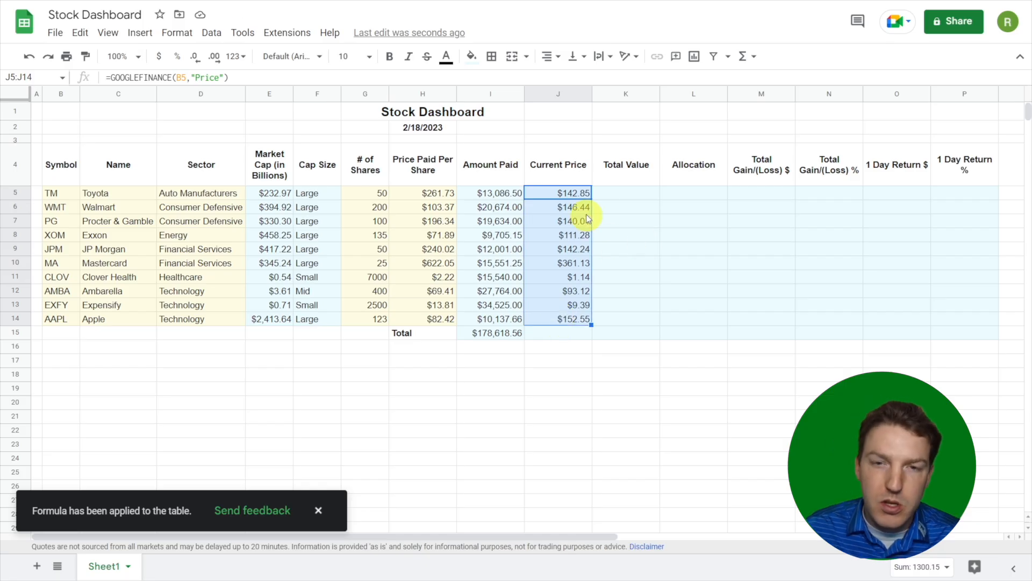
{"action": "left_click", "coordinate": [561, 194]}
{"action": "left_click_drag", "start_coordinate": [562, 194], "coordinate": [561, 318]}
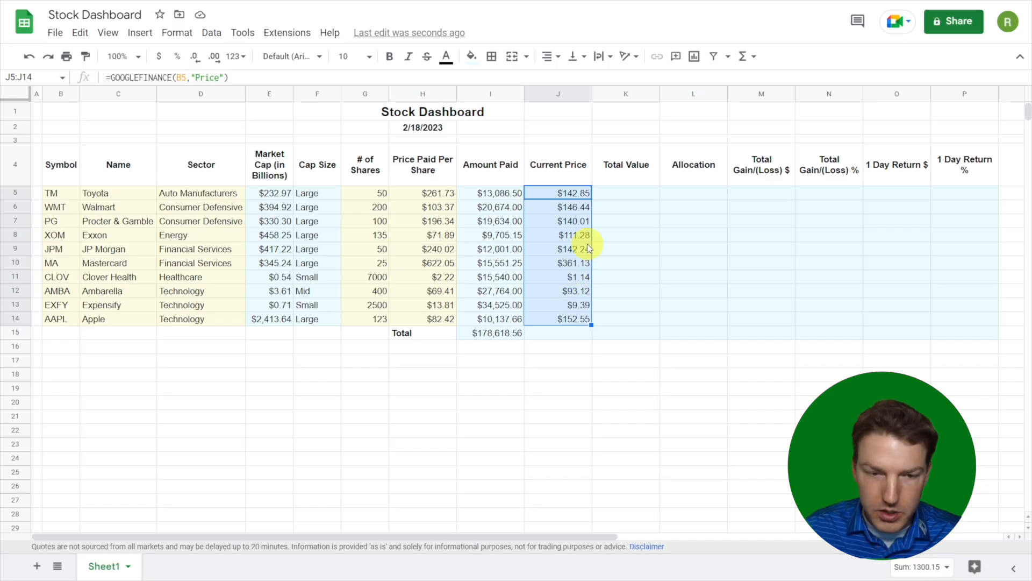
- Calculate Total Value in K5 with =J5*G5 and accept the suggested autofill down the column
{"action": "left_click", "coordinate": [607, 194]}
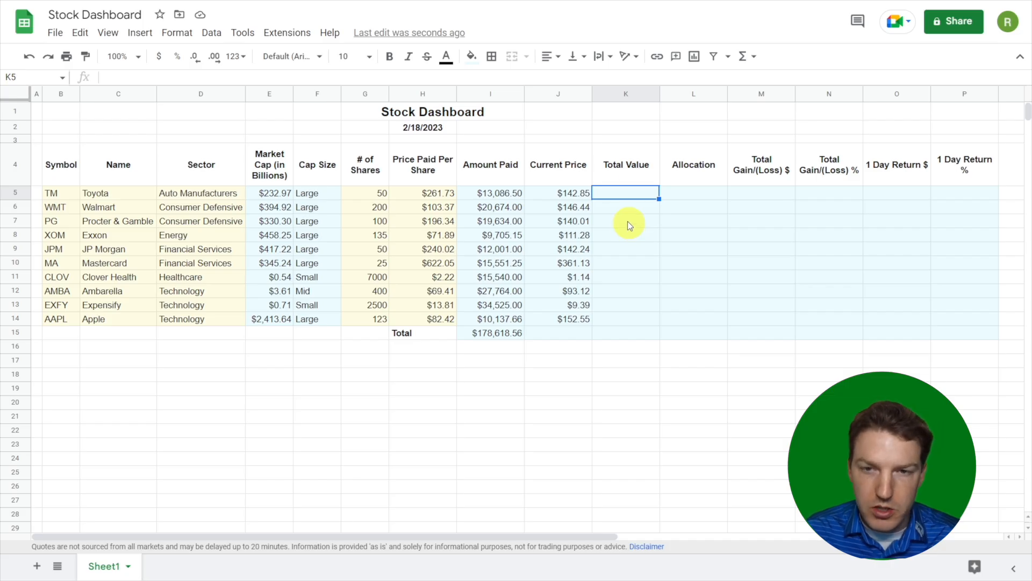
{"action": "left_click", "coordinate": [633, 165]}
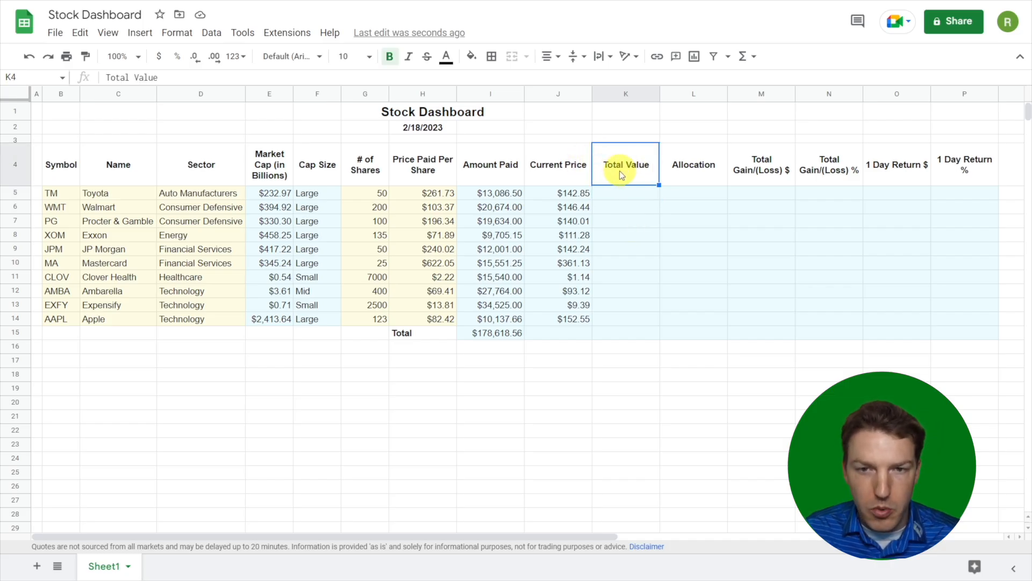
{"action": "left_click", "coordinate": [631, 197]}
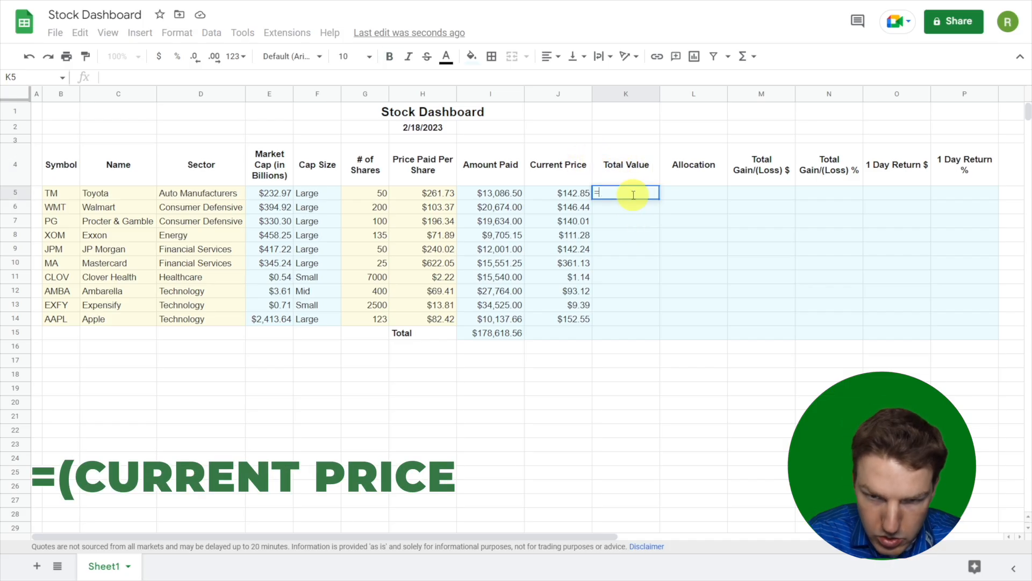
{"action": "type", "text": "="}
{"action": "key", "text": "Left"}
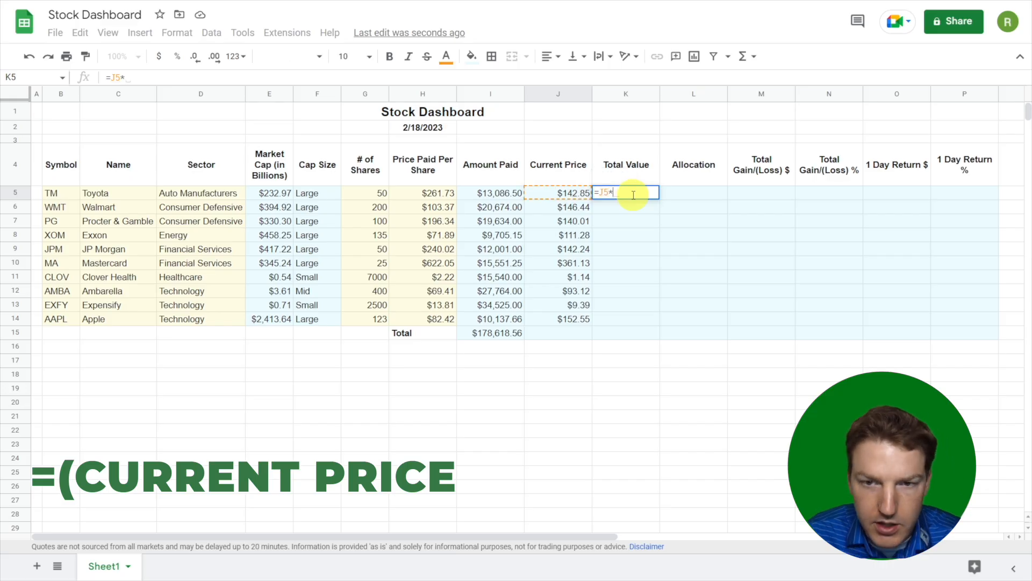
{"action": "type", "text": "*"}
{"action": "key", "text": "Left"}
{"action": "key", "text": "Left"}
{"action": "key", "text": "Left"}
{"action": "key", "text": "Left"}
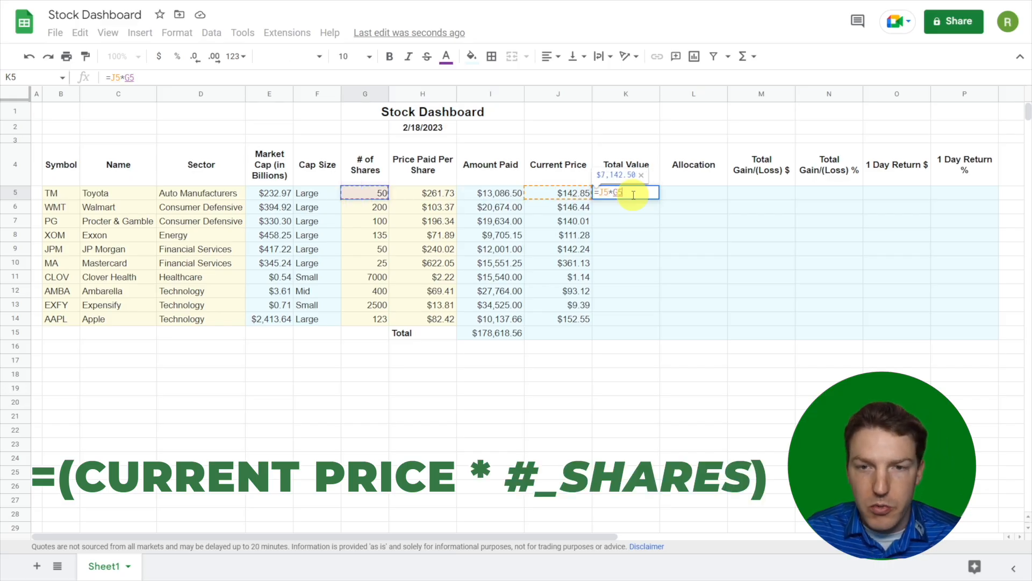
{"action": "key", "text": "Return"}
{"action": "left_click", "coordinate": [675, 293]}
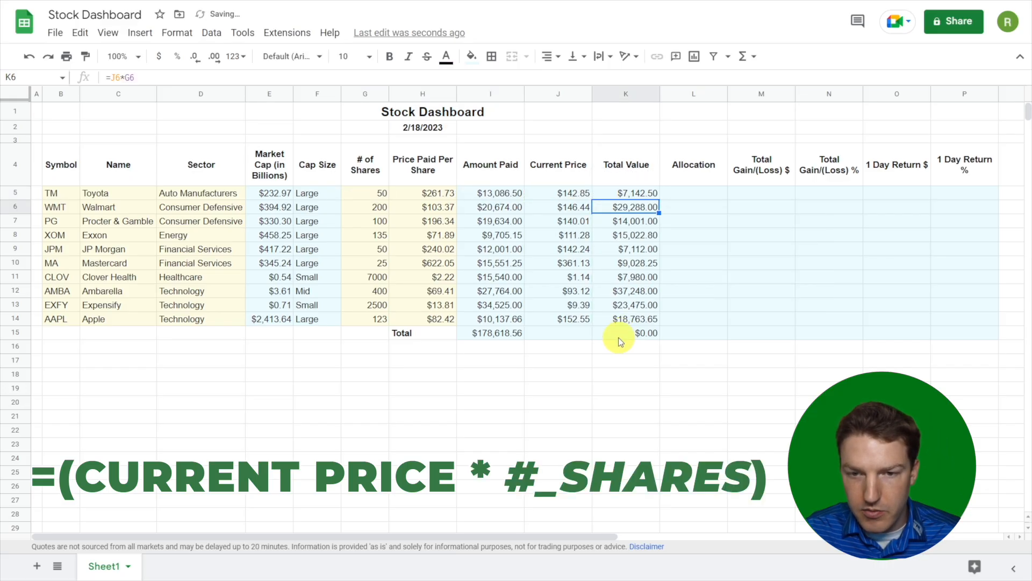
- Total the Total Value column in K15 with a SUM of K5:K14 and compare it with the Amount Paid total in I15
{"action": "left_click", "coordinate": [638, 334]}
{"action": "type", "text": "="}
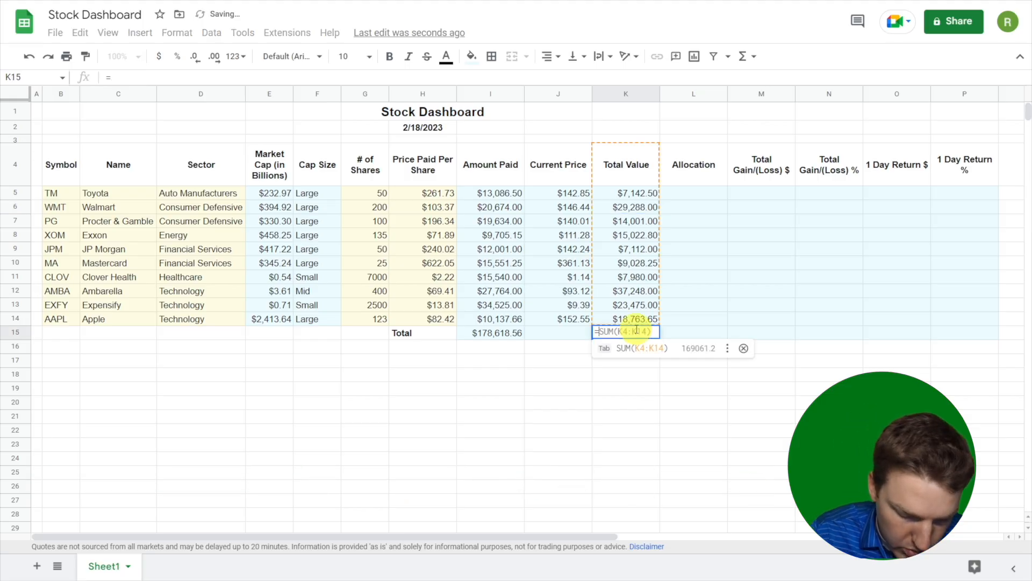
{"action": "type", "text": "sum("}
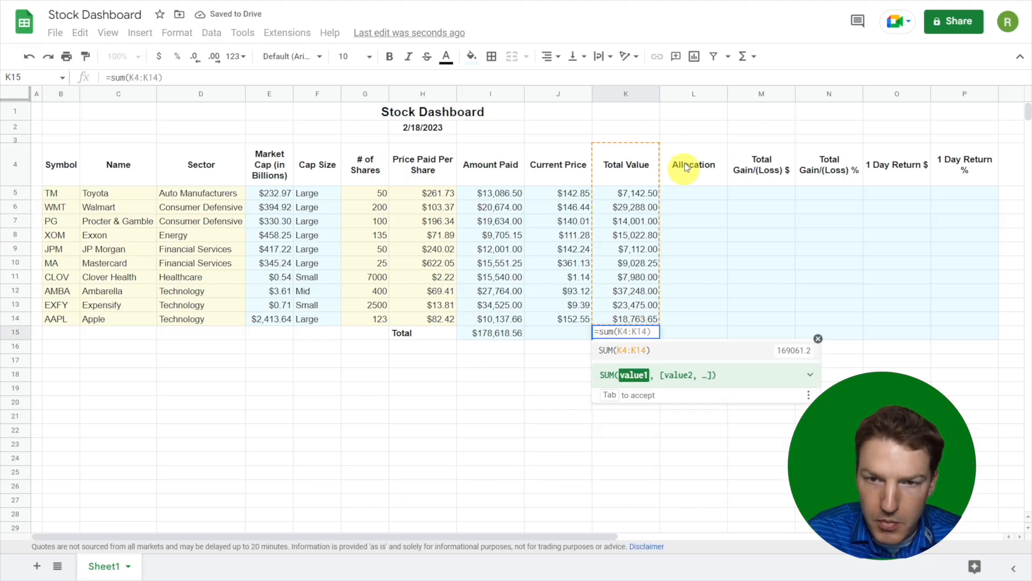
{"action": "left_click_drag", "start_coordinate": [632, 194], "coordinate": [640, 319]}
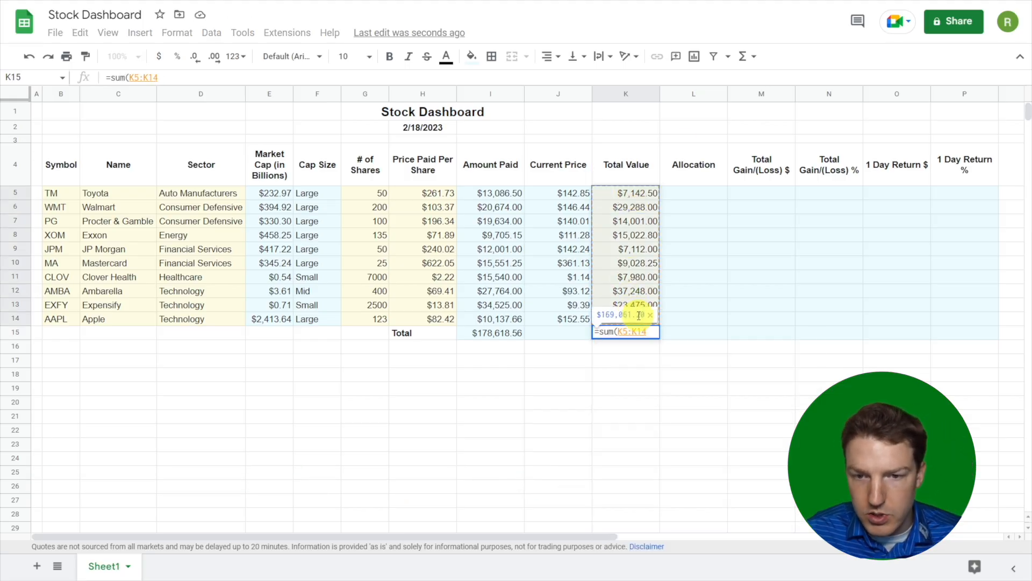
{"action": "key", "text": "Return"}
{"action": "key", "text": "Down"}
{"action": "key", "text": "Down"}
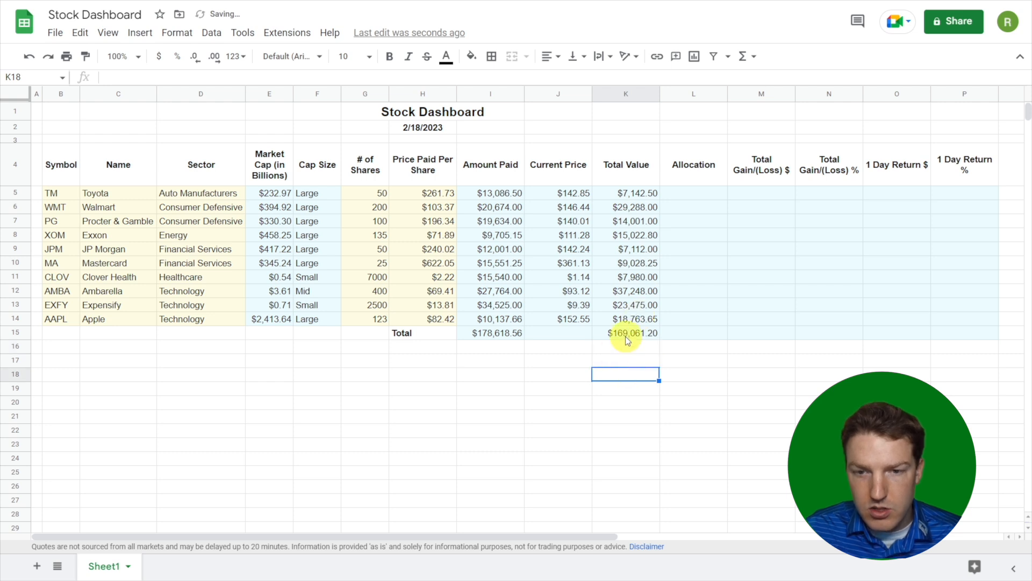
{"action": "left_click", "coordinate": [624, 336]}
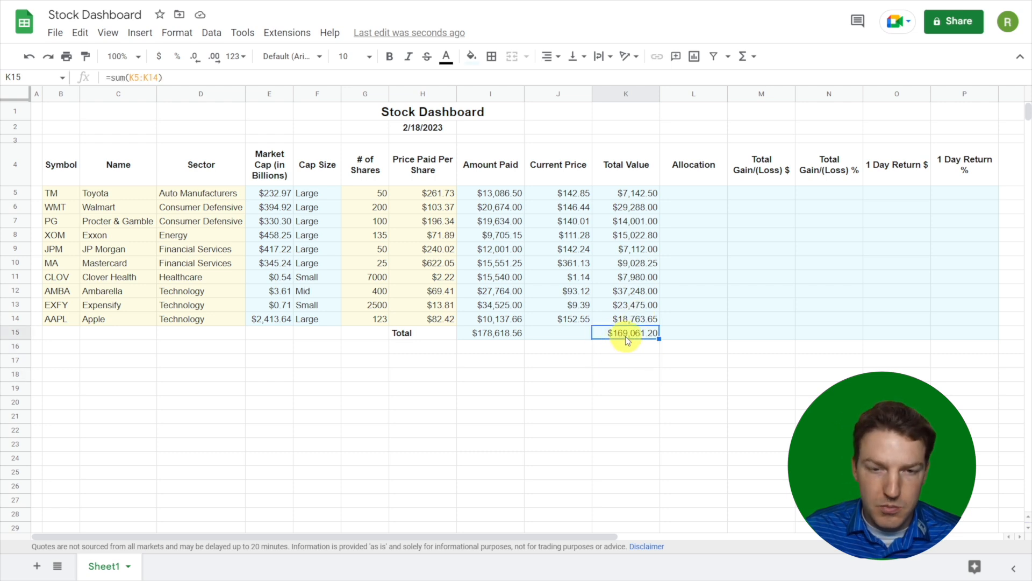
{"action": "left_click", "coordinate": [475, 339]}
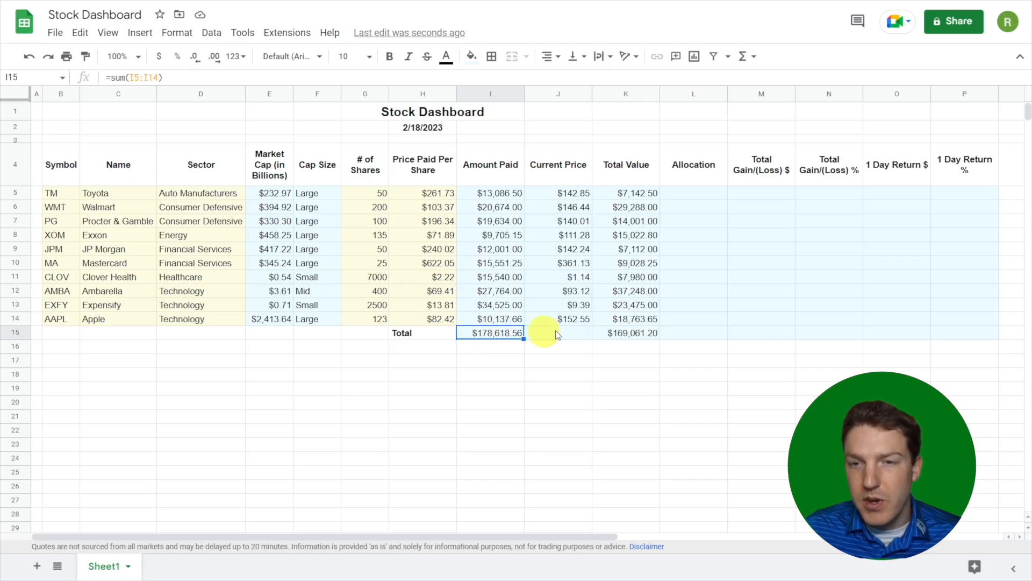
{"action": "left_click", "coordinate": [696, 194]}
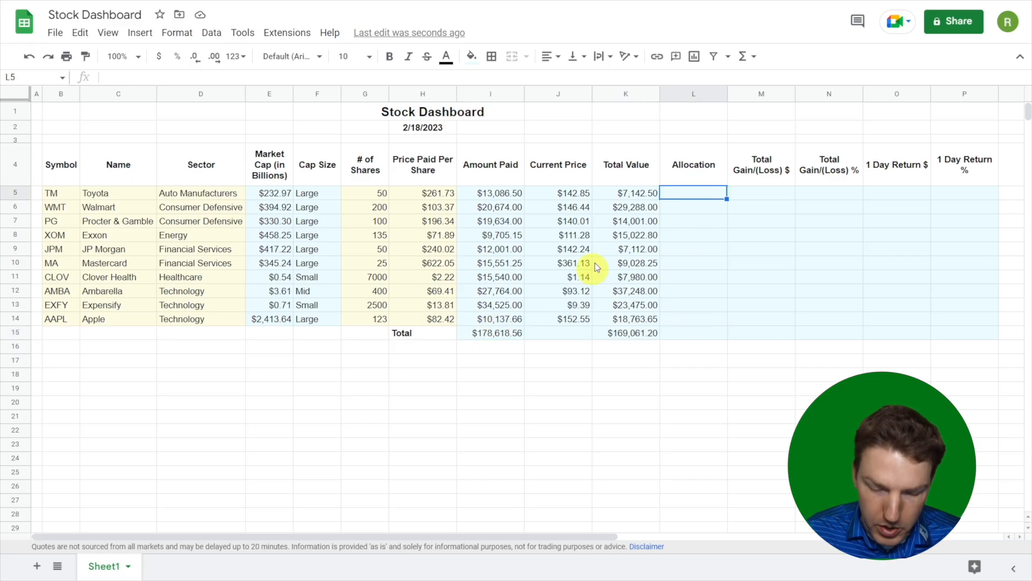
{"action": "left_click", "coordinate": [679, 175]}
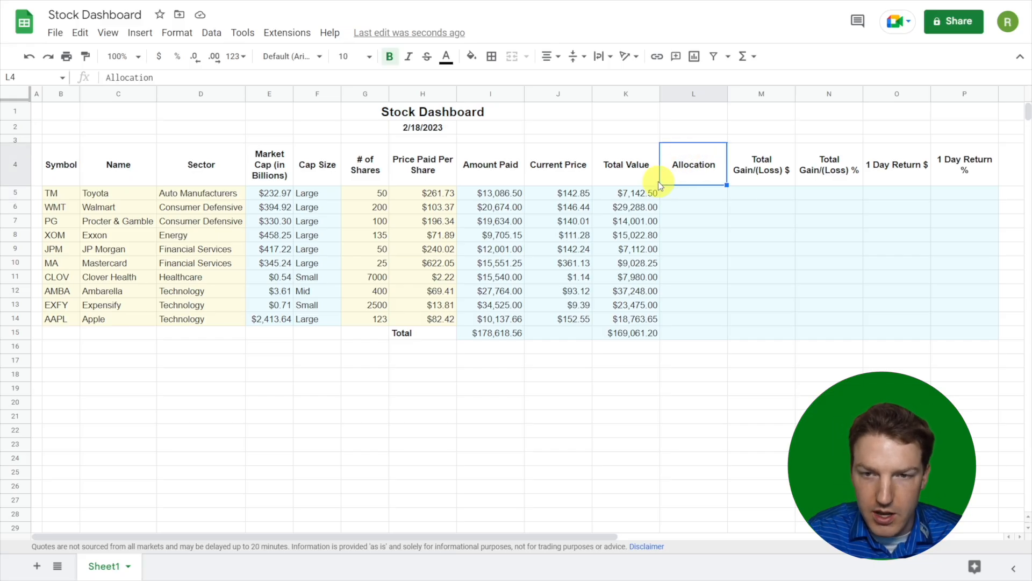
{"action": "type", "text": "="}
{"action": "key", "text": "Escape"}
- Calculate Allocation in L5 with =K5/$K$15, locking the total reference, and accept the suggested autofill down the column
{"action": "key", "text": "Down"}
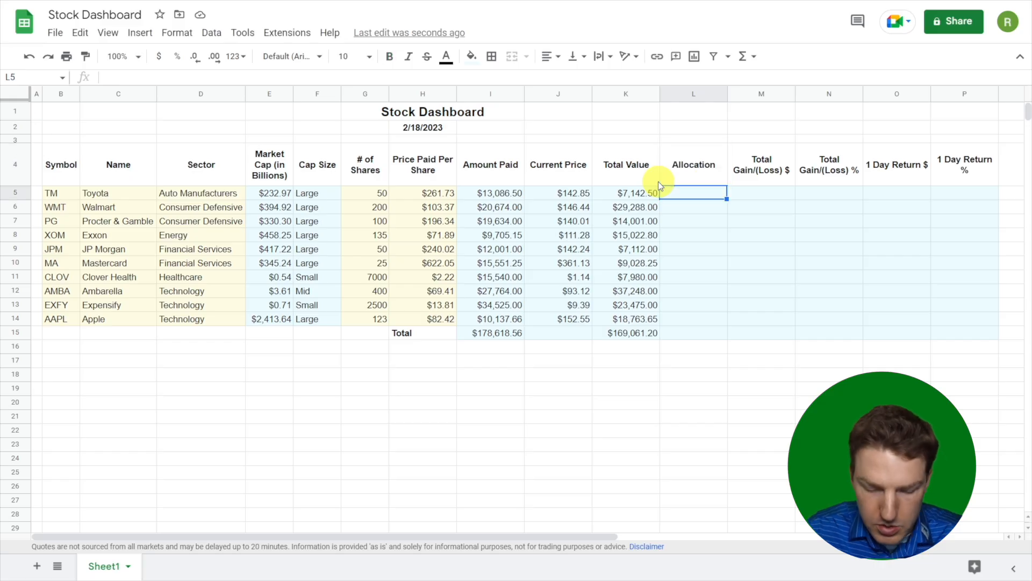
{"action": "type", "text": "="}
{"action": "left_click", "coordinate": [647, 193]}
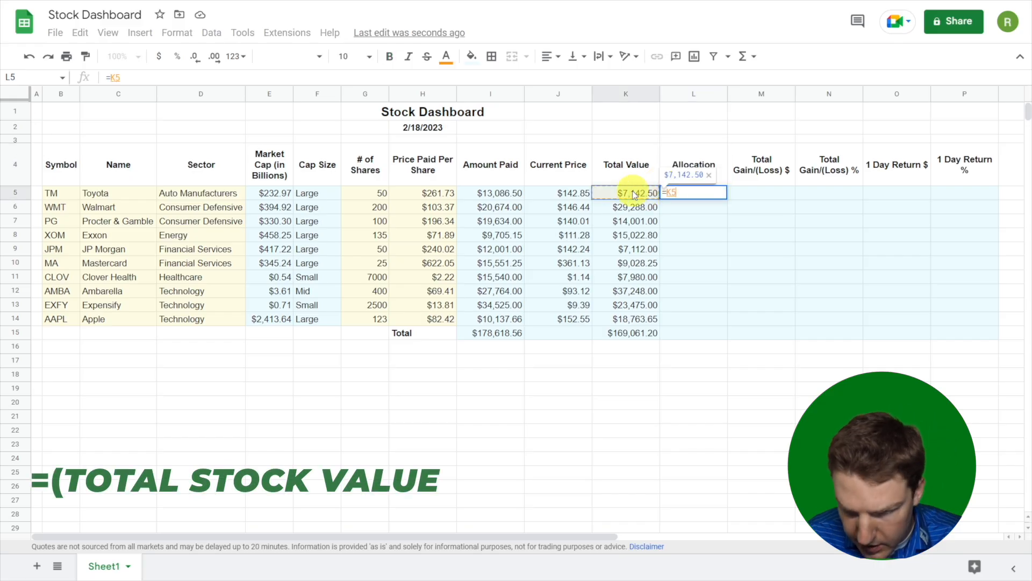
{"action": "type", "text": "/"}
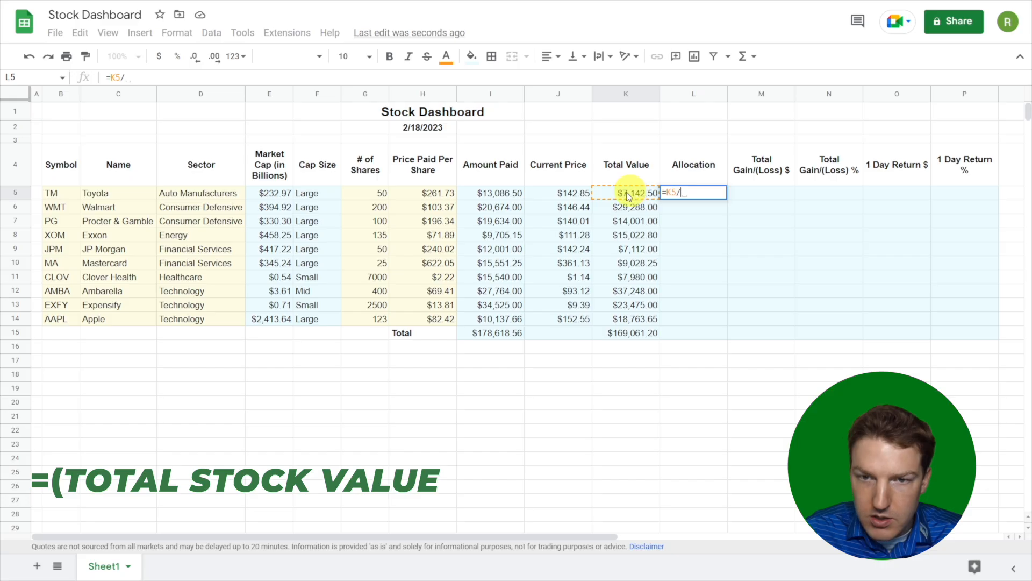
{"action": "left_click", "coordinate": [625, 334]}
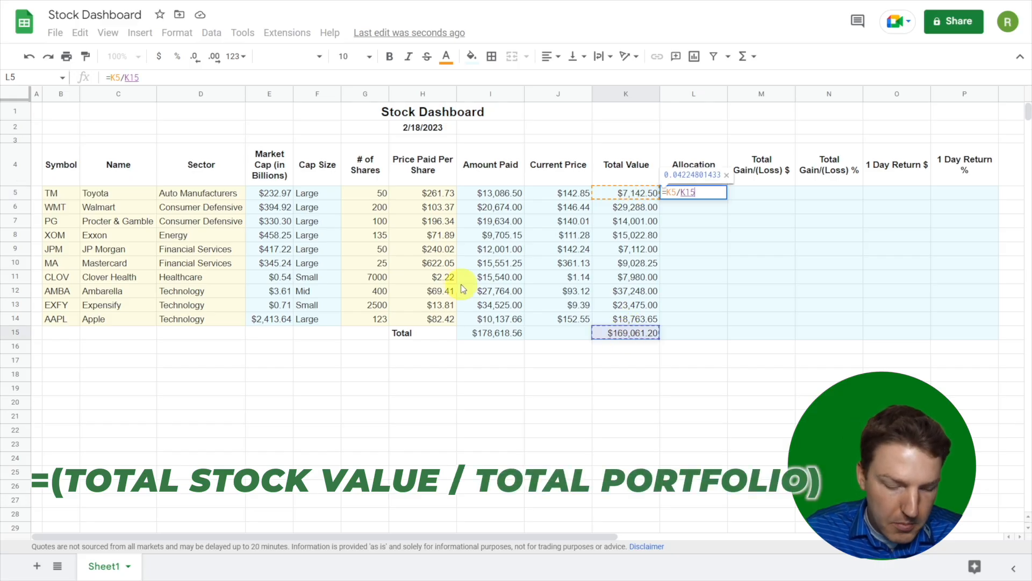
{"action": "key", "text": "F4"}
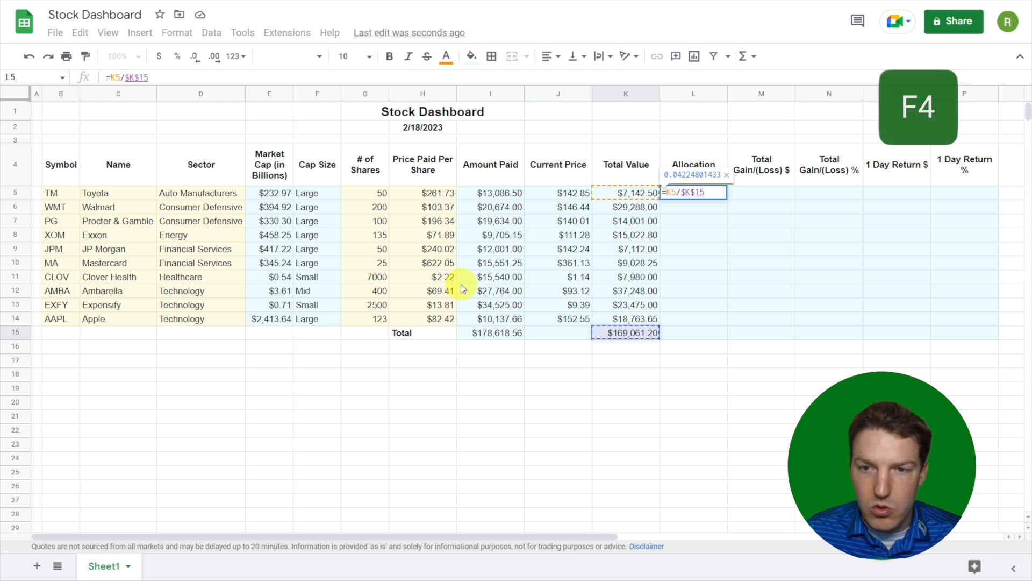
{"action": "key", "text": "Return"}
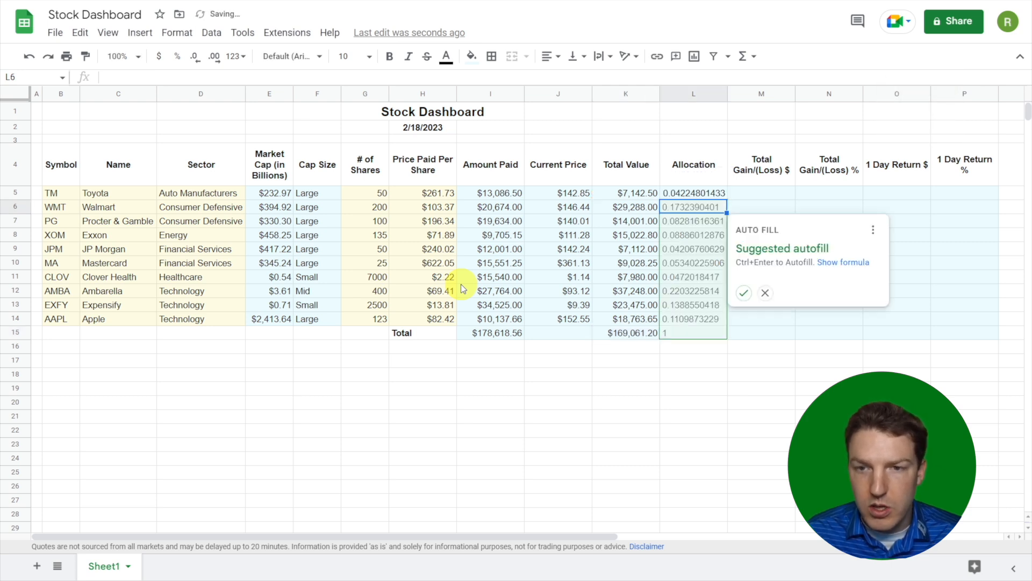
{"action": "left_click", "coordinate": [743, 293]}
{"action": "left_click", "coordinate": [702, 359]}
- Format the Allocation cells L5:L15 as percentages
{"action": "left_click", "coordinate": [693, 194]}
{"action": "left_click_drag", "start_coordinate": [693, 210], "coordinate": [712, 334]}
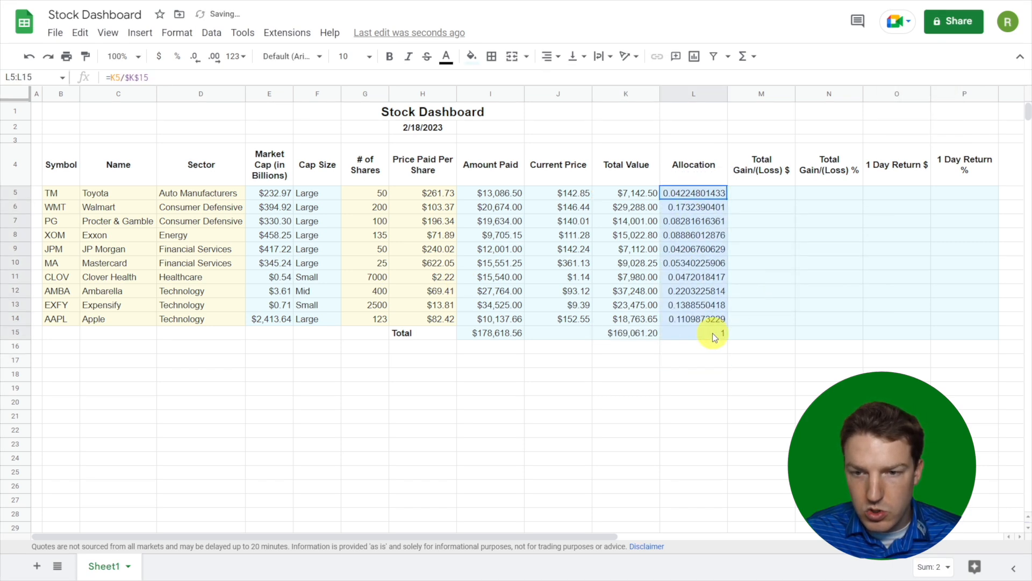
{"action": "left_click", "coordinate": [176, 56]}
{"action": "left_click", "coordinate": [657, 364]}
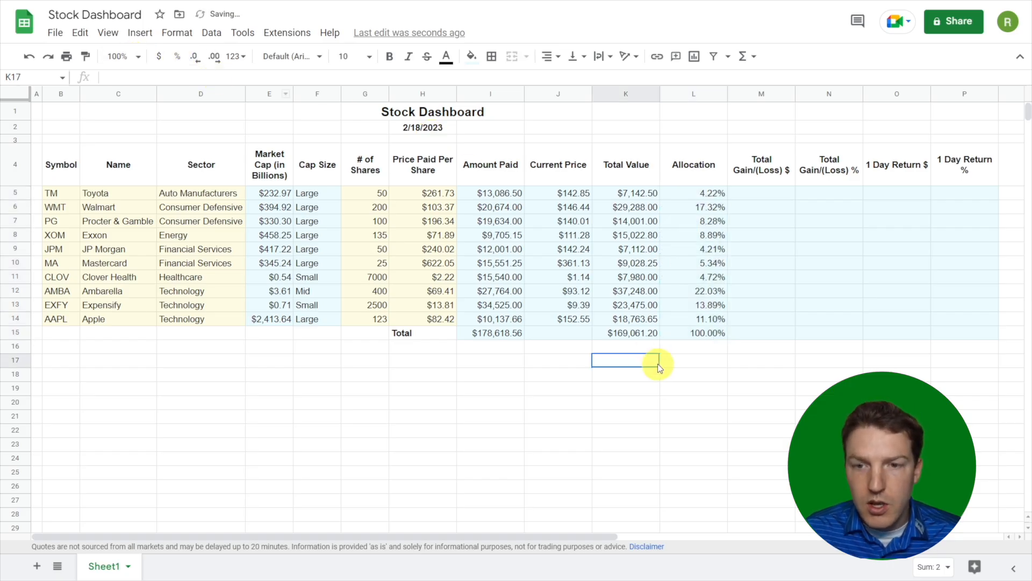
- Clear the allocation formula from total-row cell L15 and make the total row cells I15:P15 bold
{"action": "left_click", "coordinate": [702, 338]}
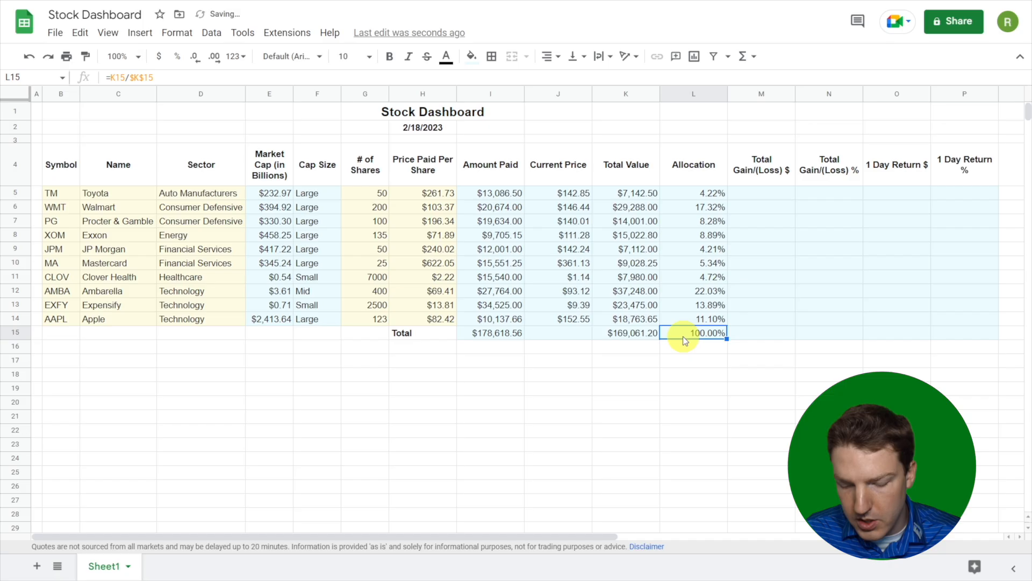
{"action": "key", "text": "Delete"}
{"action": "left_click", "coordinate": [679, 373]}
{"action": "left_click_drag", "start_coordinate": [510, 334], "coordinate": [961, 332]}
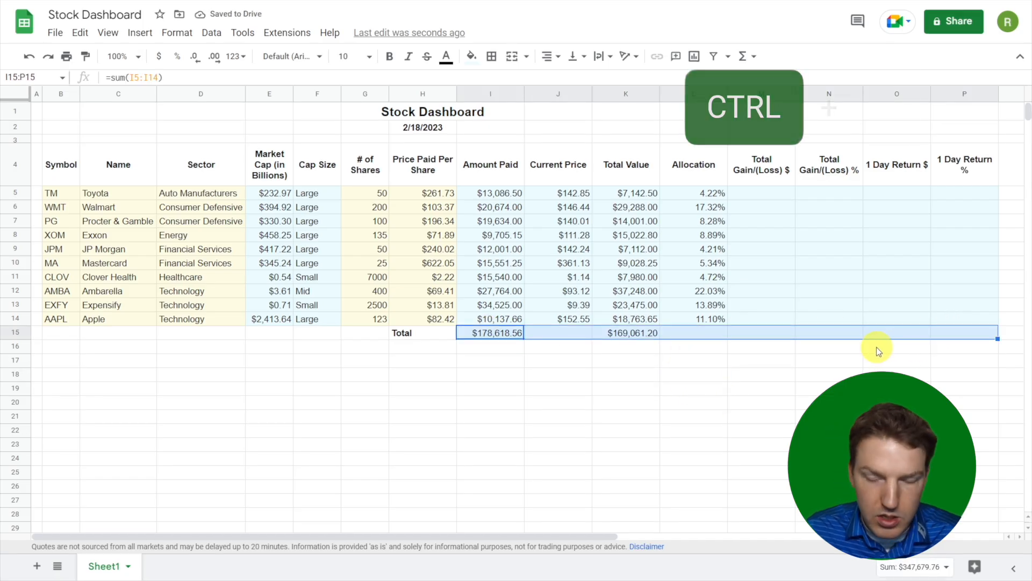
{"action": "key", "text": "ctrl+b"}
{"action": "left_click", "coordinate": [581, 375]}
- Calculate Total Gain/(Loss) $ in M5 with =K5-I5 and accept the suggested autofill down through total-row cell M15
{"action": "left_click", "coordinate": [759, 235]}
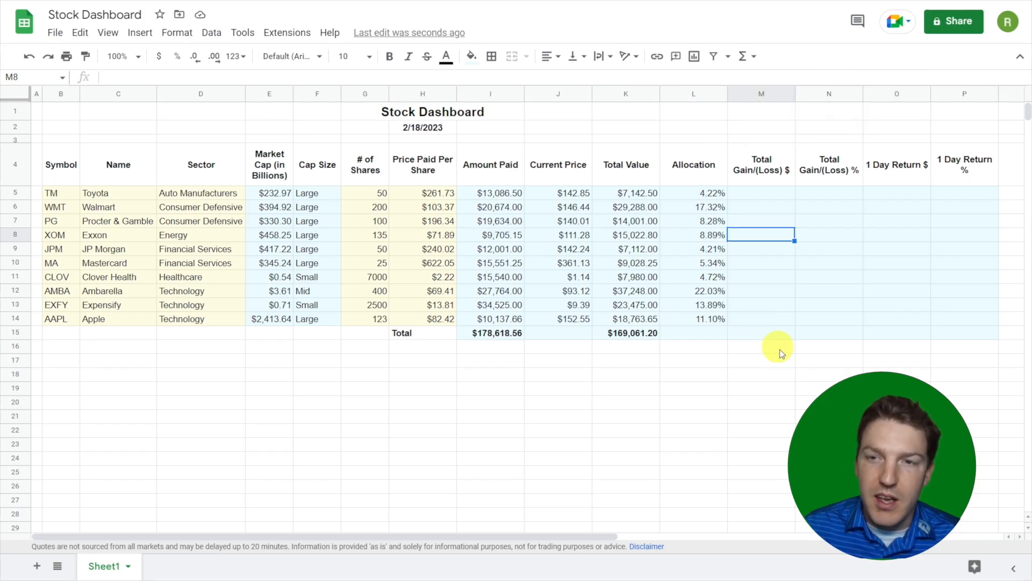
{"action": "left_click", "coordinate": [763, 167]}
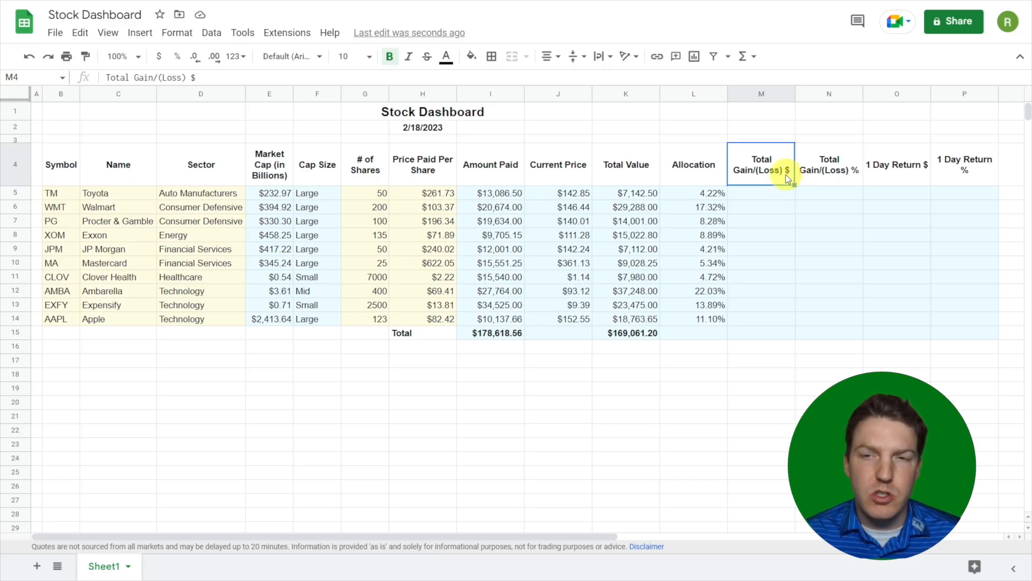
{"action": "left_click", "coordinate": [760, 195]}
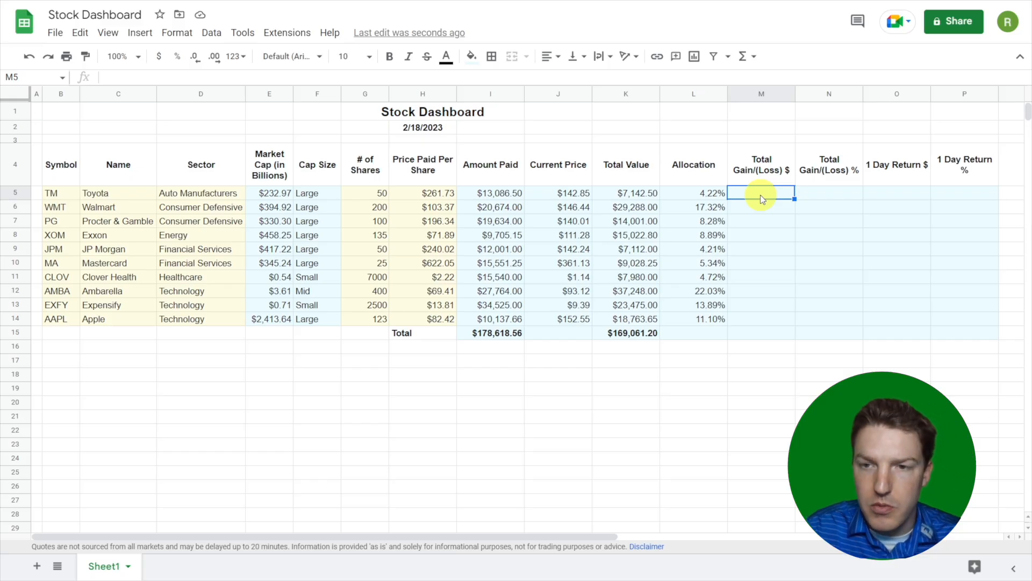
{"action": "type", "text": "="}
{"action": "key", "text": "Left"}
{"action": "key", "text": "Left"}
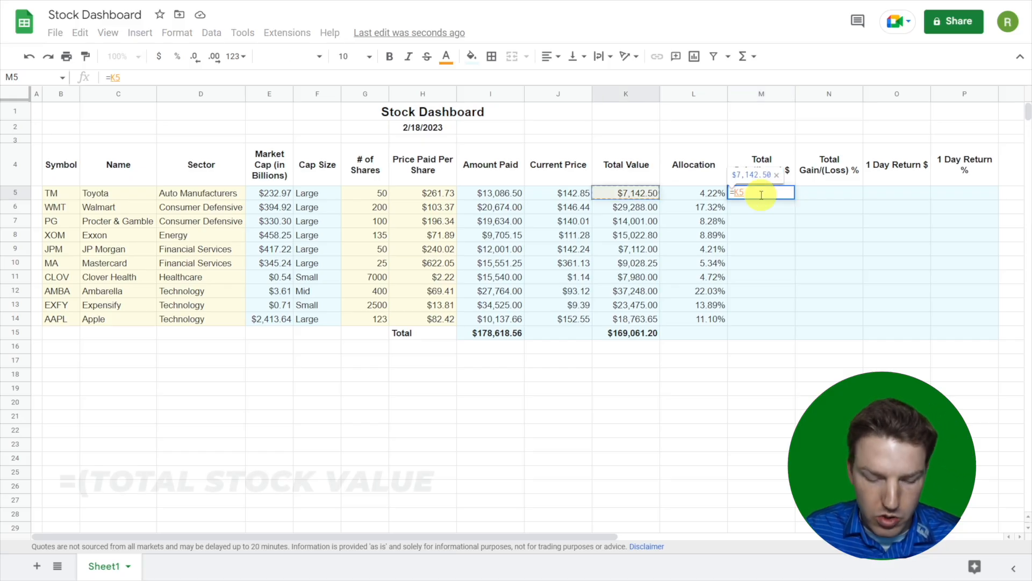
{"action": "type", "text": "-"}
{"action": "key", "text": "Left"}
{"action": "key", "text": "Left"}
{"action": "key", "text": "Left"}
{"action": "key", "text": "Left"}
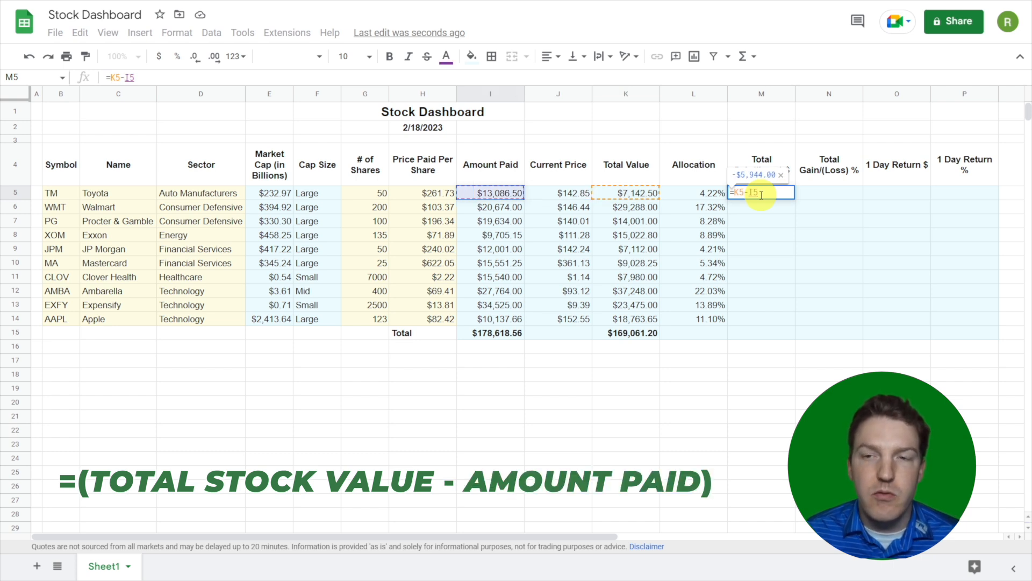
{"action": "key", "text": "Return"}
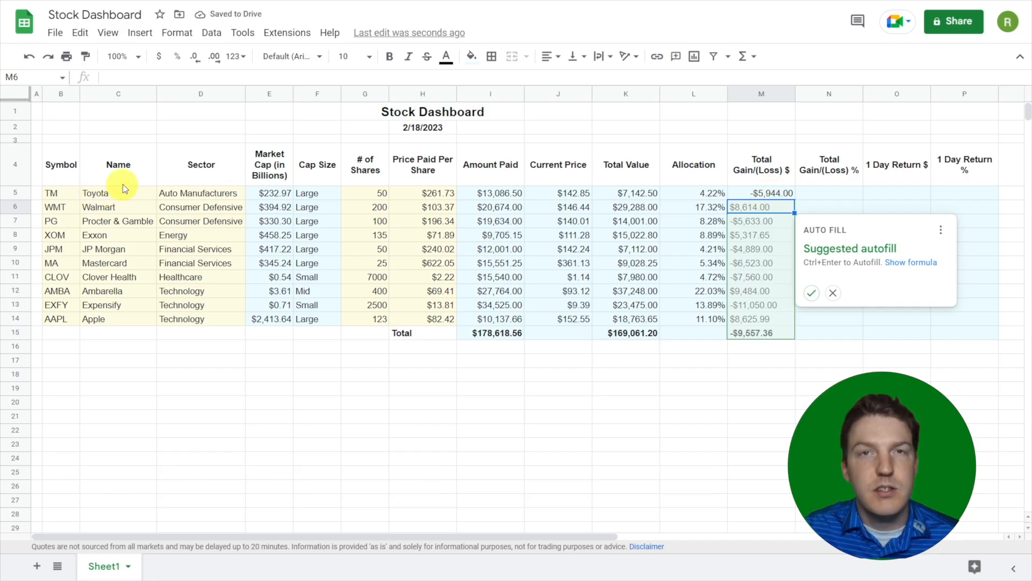
{"action": "left_click", "coordinate": [812, 294]}
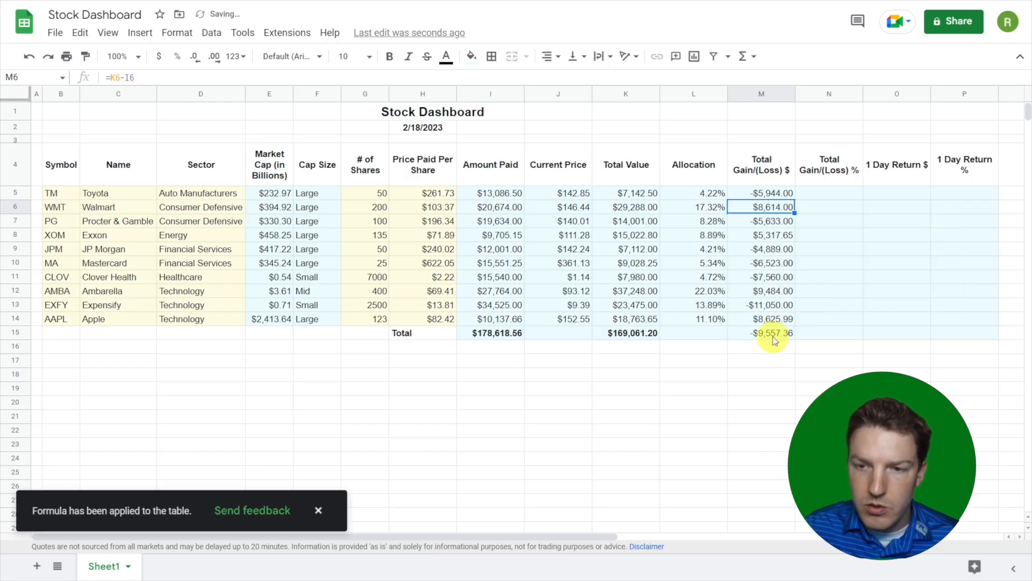
{"action": "left_click", "coordinate": [772, 336]}
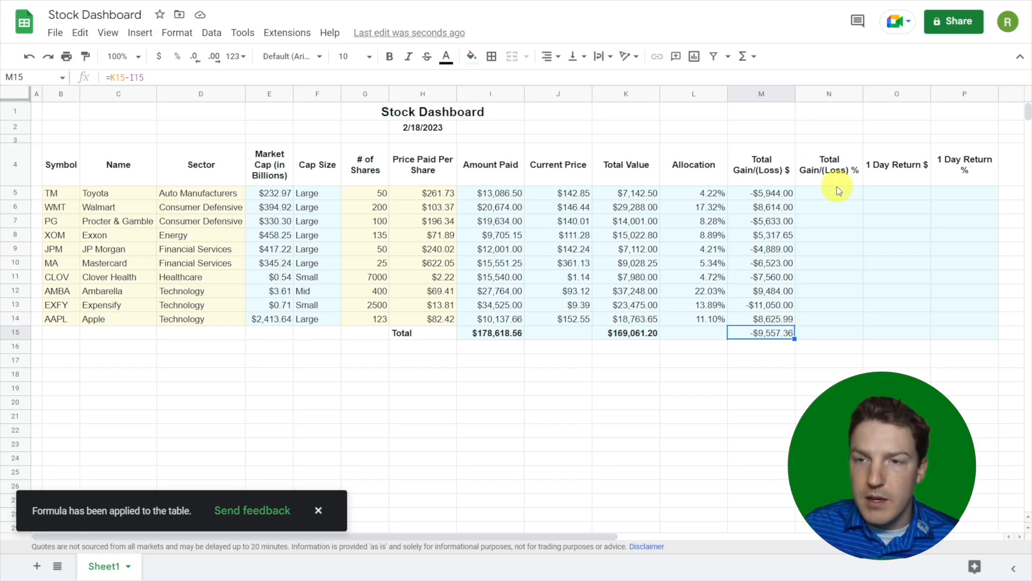
- Calculate Total Gain/(Loss) % in N5 with =M5/I5 and accept the suggested autofill down through total-row cell N15
{"action": "left_click", "coordinate": [844, 171]}
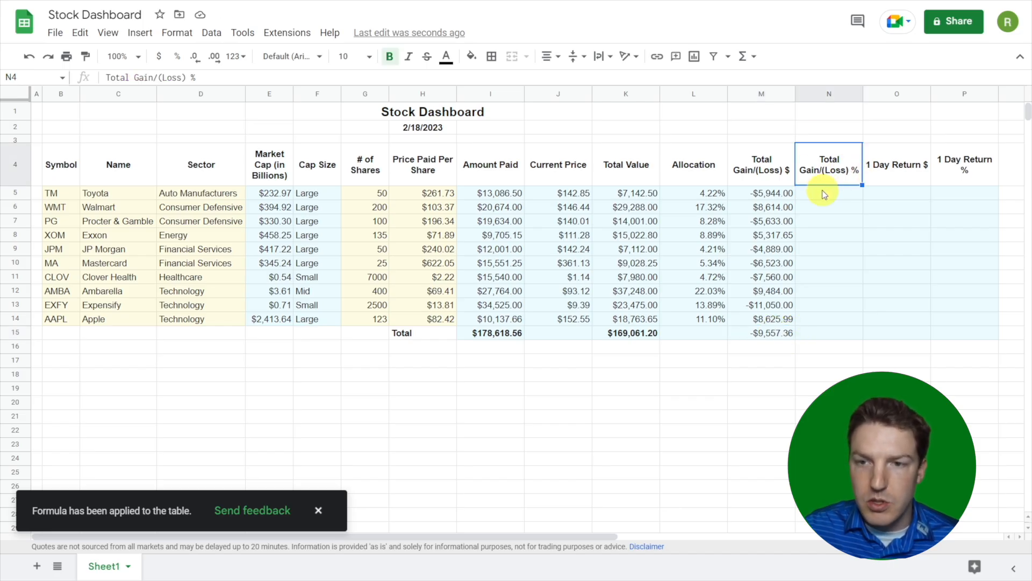
{"action": "left_click", "coordinate": [821, 191]}
{"action": "type", "text": "="}
{"action": "key", "text": "Left"}
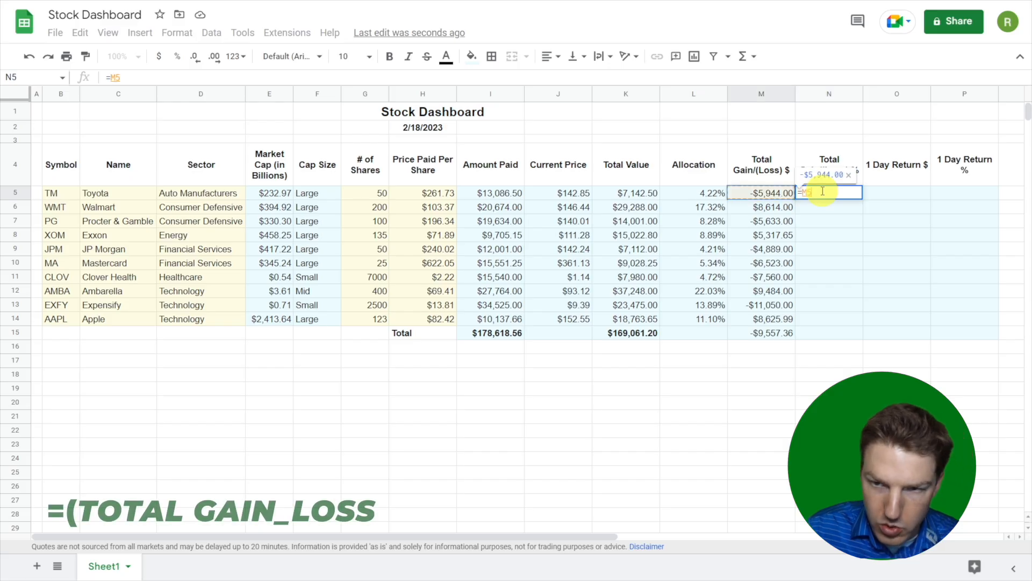
{"action": "type", "text": "/"}
{"action": "key", "text": "Left"}
{"action": "key", "text": "Left"}
{"action": "key", "text": "Left"}
{"action": "key", "text": "Left"}
{"action": "key", "text": "Left"}
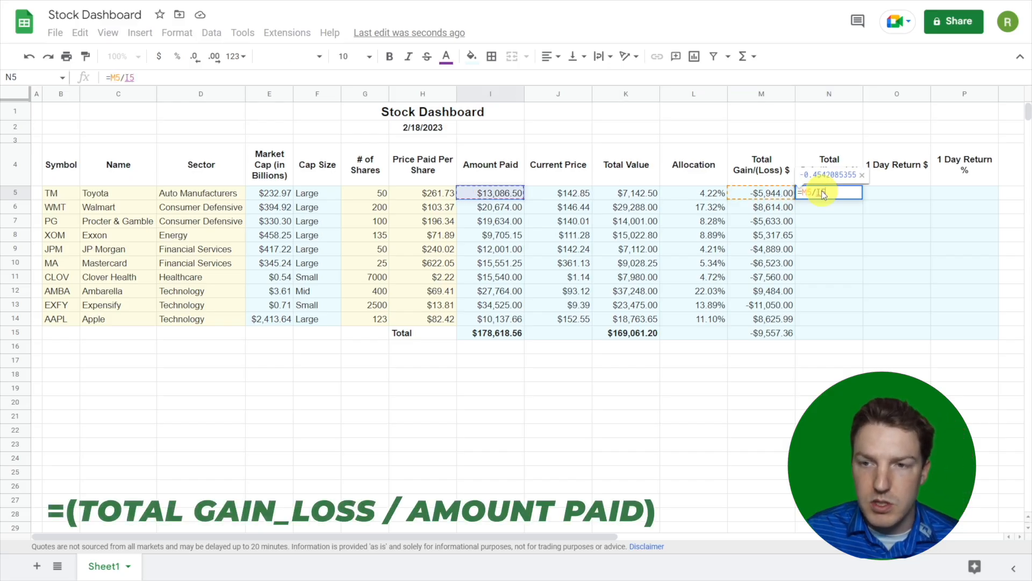
{"action": "key", "text": "Return"}
{"action": "left_click", "coordinate": [642, 293]}
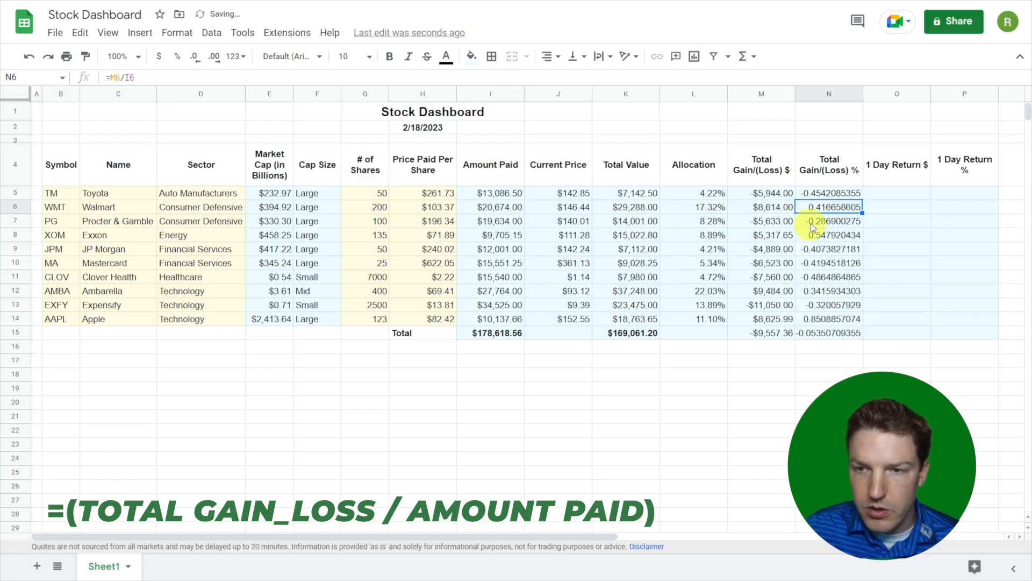
- Format the Total Gain/(Loss) % cells N5:N15 as percentages
{"action": "left_click_drag", "start_coordinate": [822, 193], "coordinate": [819, 330]}
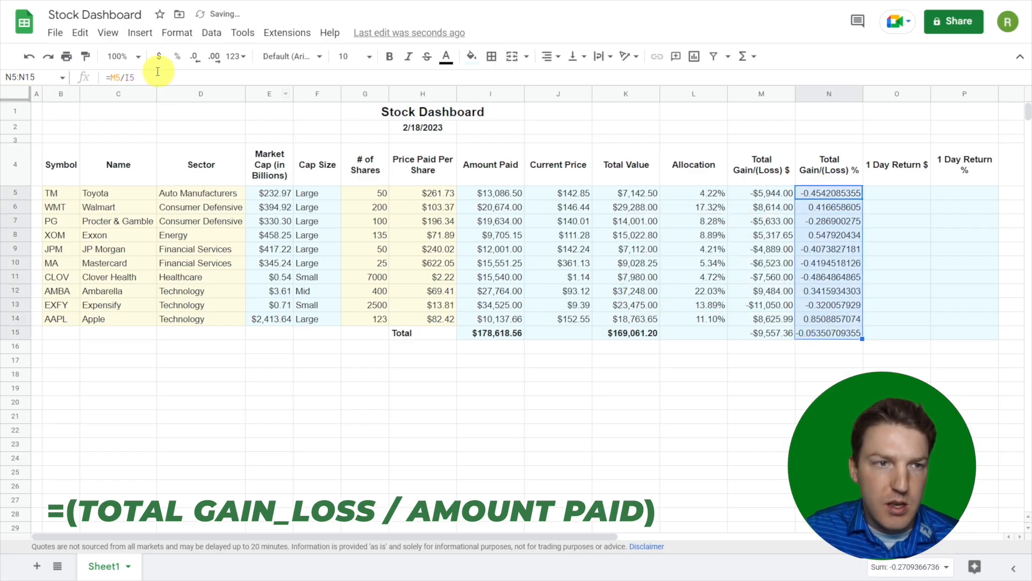
{"action": "left_click", "coordinate": [177, 56]}
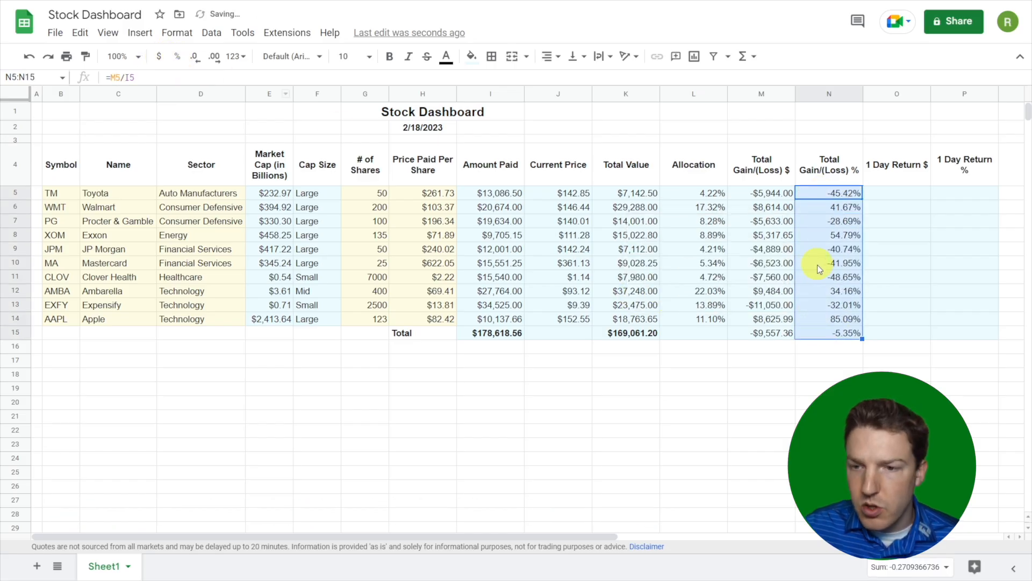
{"action": "left_click", "coordinate": [831, 194]}
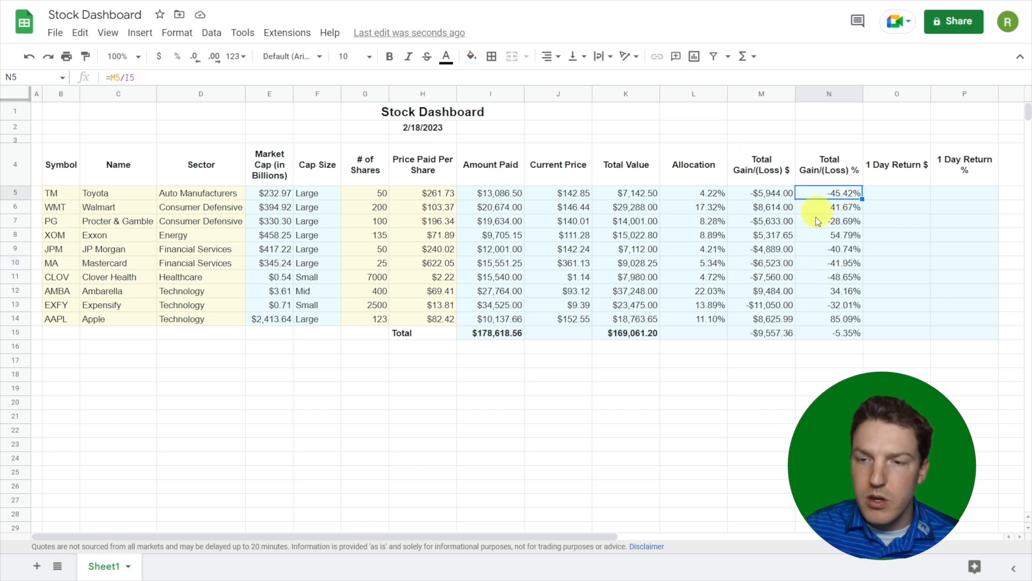
{"action": "left_click", "coordinate": [838, 338]}
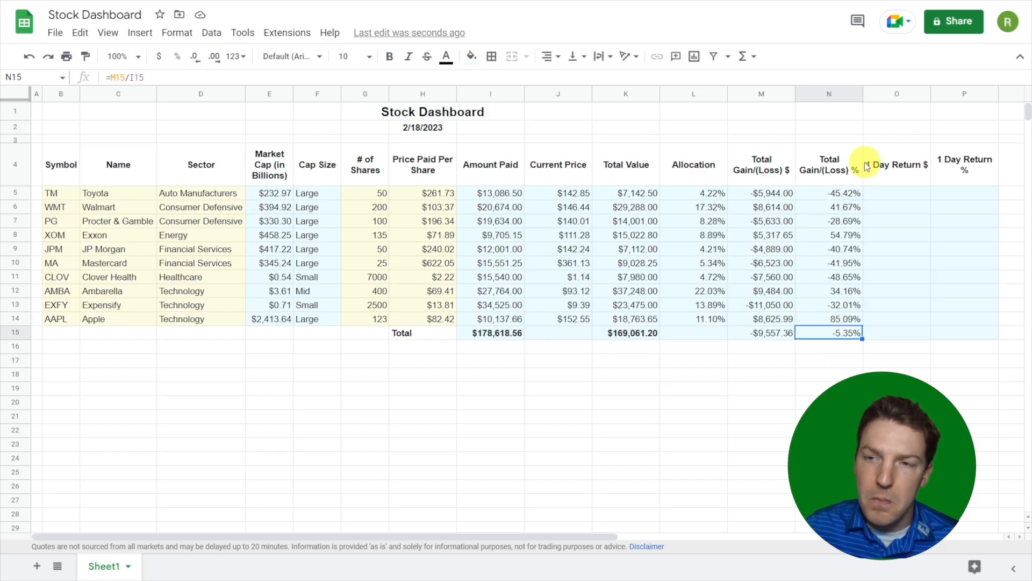
- Enter =GOOGLEFINANCE(B5,"Change") in O5 to fetch Toyota's one-day price change for the 1 Day Return $ column
{"action": "left_click", "coordinate": [888, 175]}
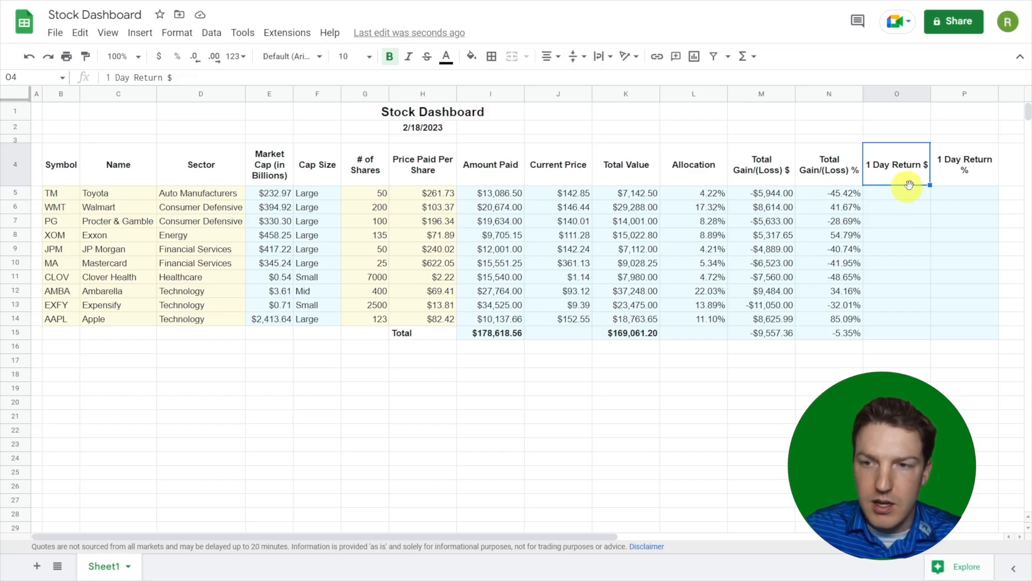
{"action": "left_click", "coordinate": [876, 197]}
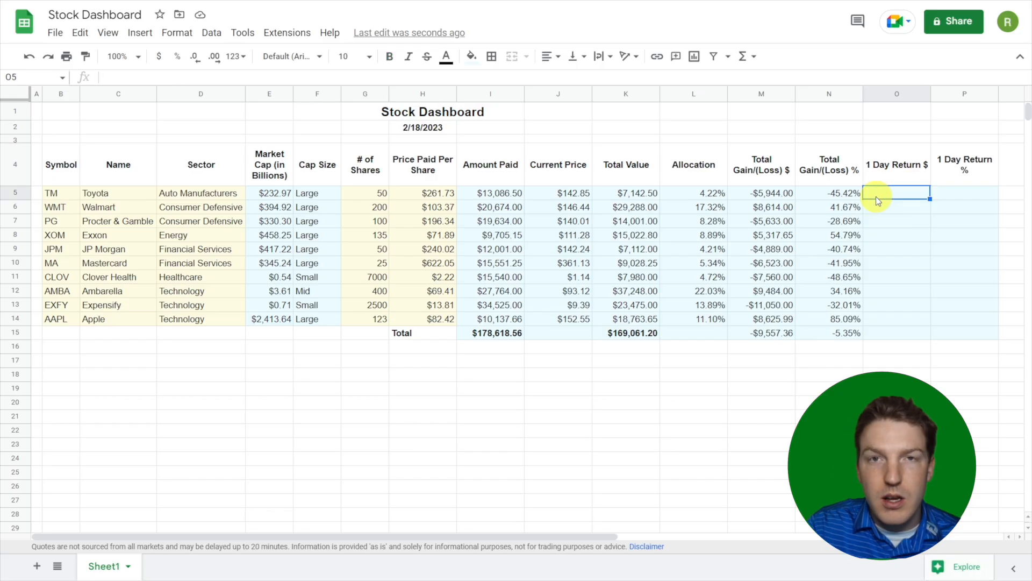
{"action": "type", "text": "=goo"}
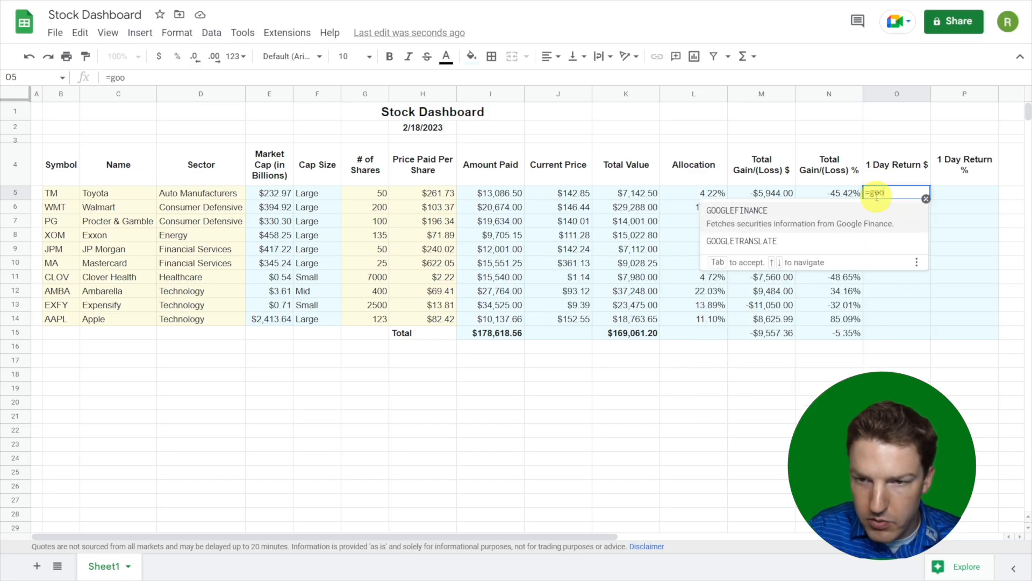
{"action": "type", "text": "g"}
{"action": "key", "text": "Tab"}
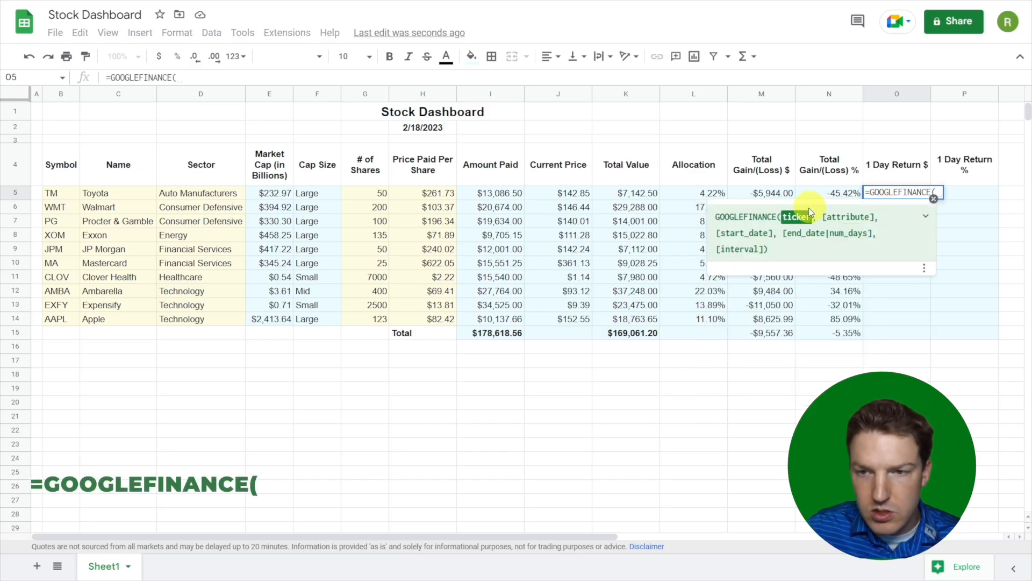
{"action": "left_click", "coordinate": [50, 192]}
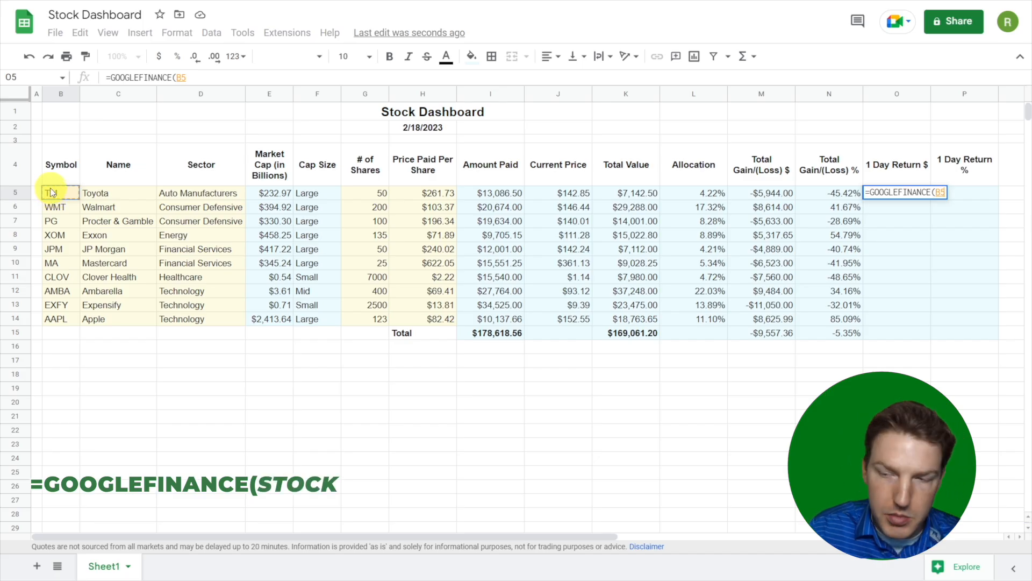
{"action": "type", "text": ","}
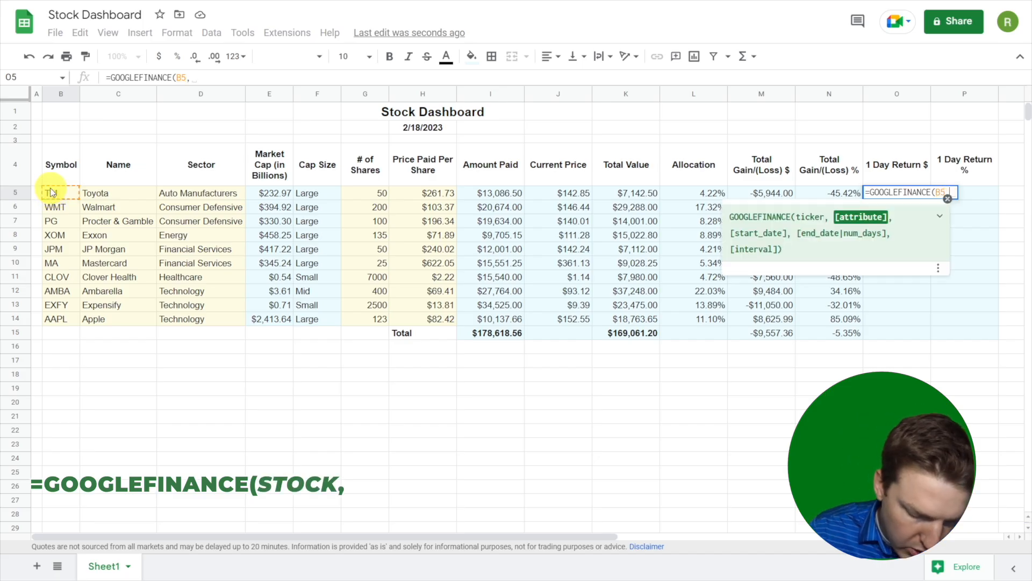
{"action": "type", "text": "\"Change"}
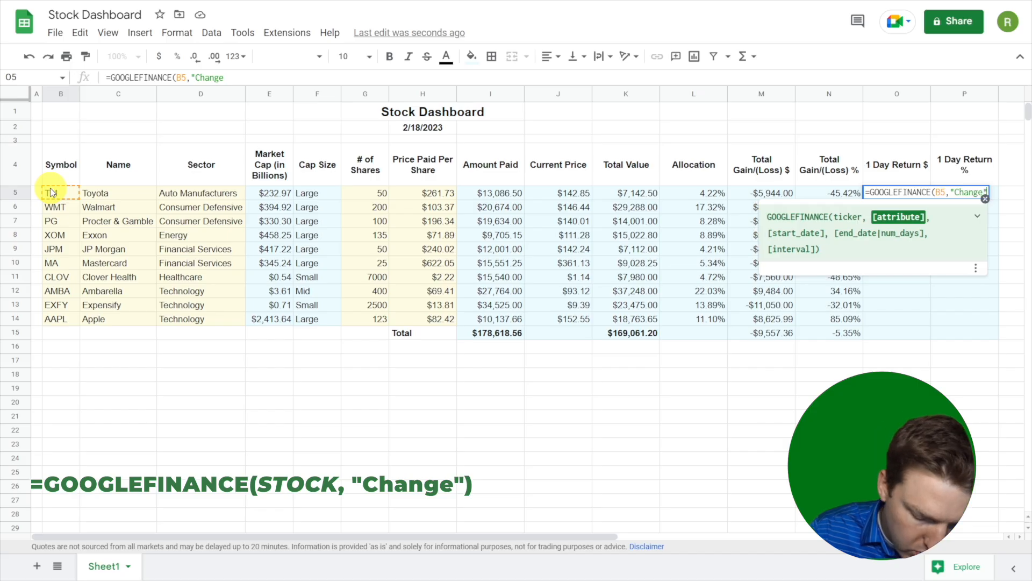
{"action": "type", "text": "\""}
{"action": "key", "text": "Return"}
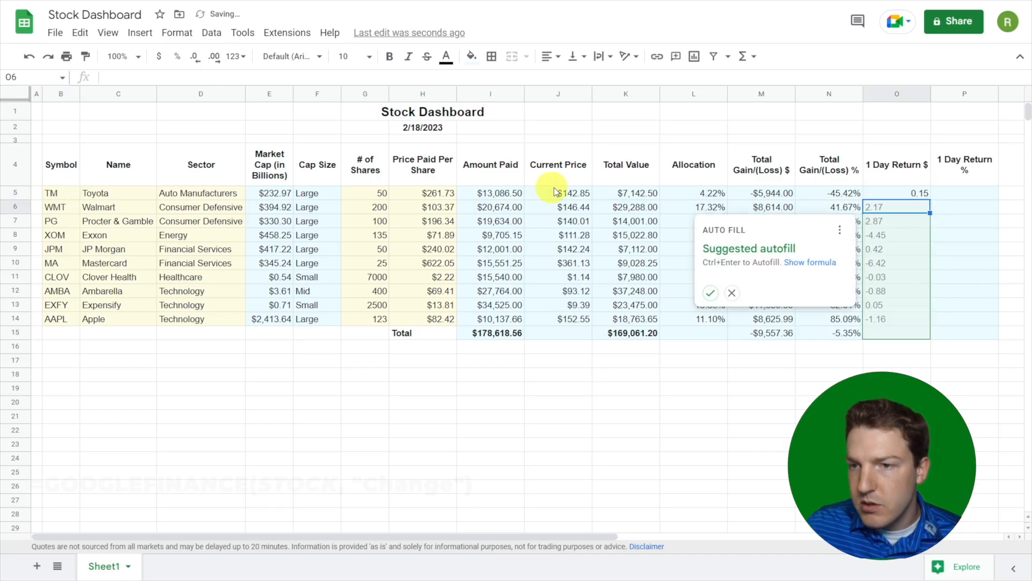
- Extend the O5 formula to multiply the price change by the number of shares: =GOOGLEFINANCE(B5,"Change")*G5
{"action": "left_click", "coordinate": [904, 197]}
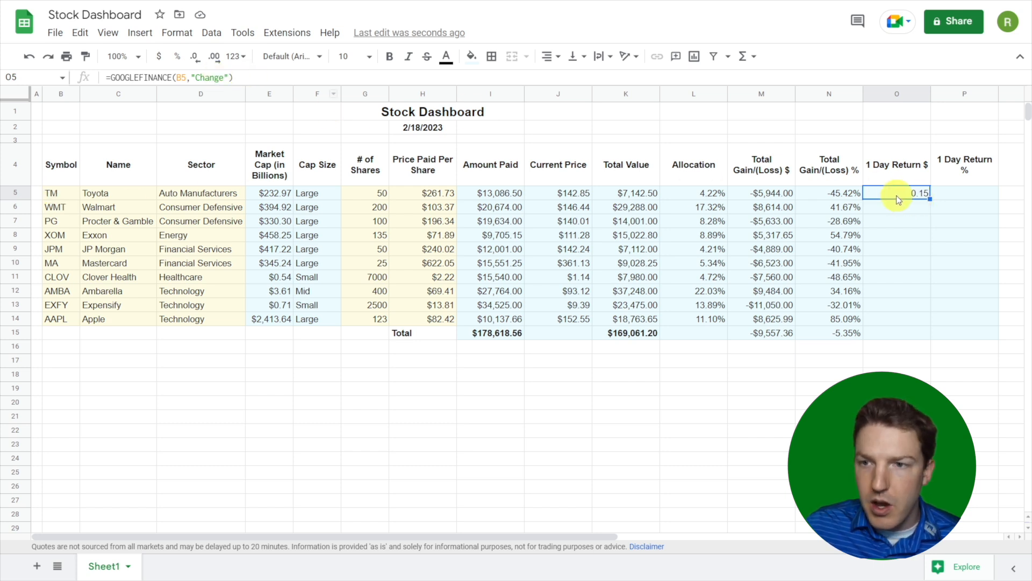
{"action": "left_click", "coordinate": [249, 77]}
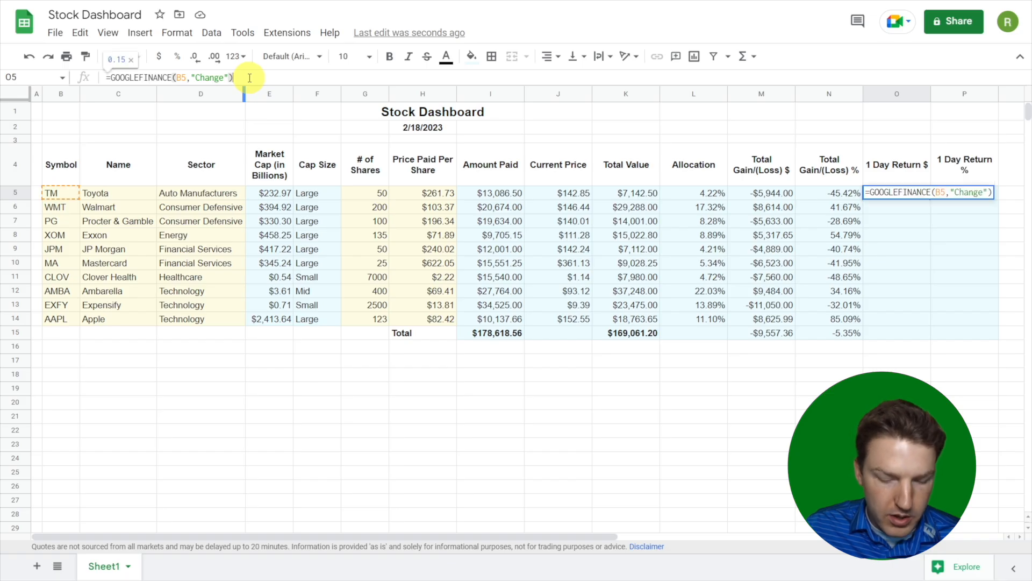
{"action": "type", "text": "*"}
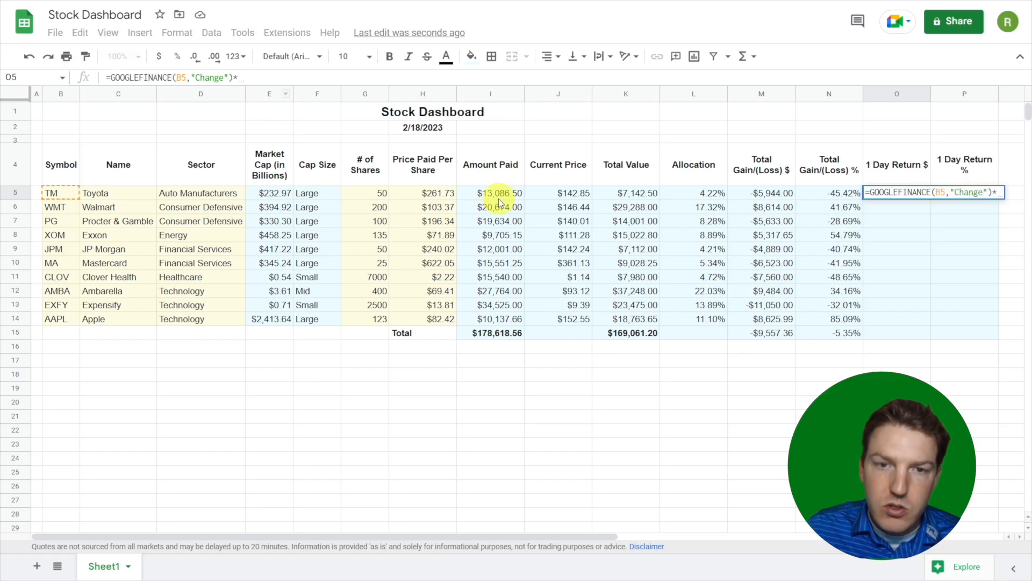
{"action": "left_click", "coordinate": [373, 195]}
{"action": "key", "text": "Return"}
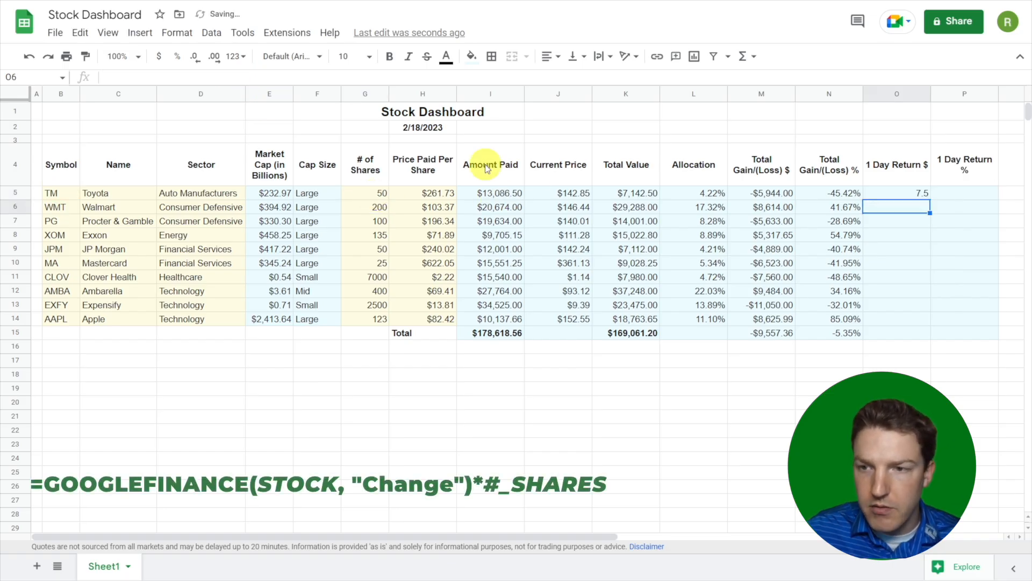
- Format O5 as currency and fill its formula down the 1 Day Return $ column through O15
{"action": "left_click", "coordinate": [907, 195]}
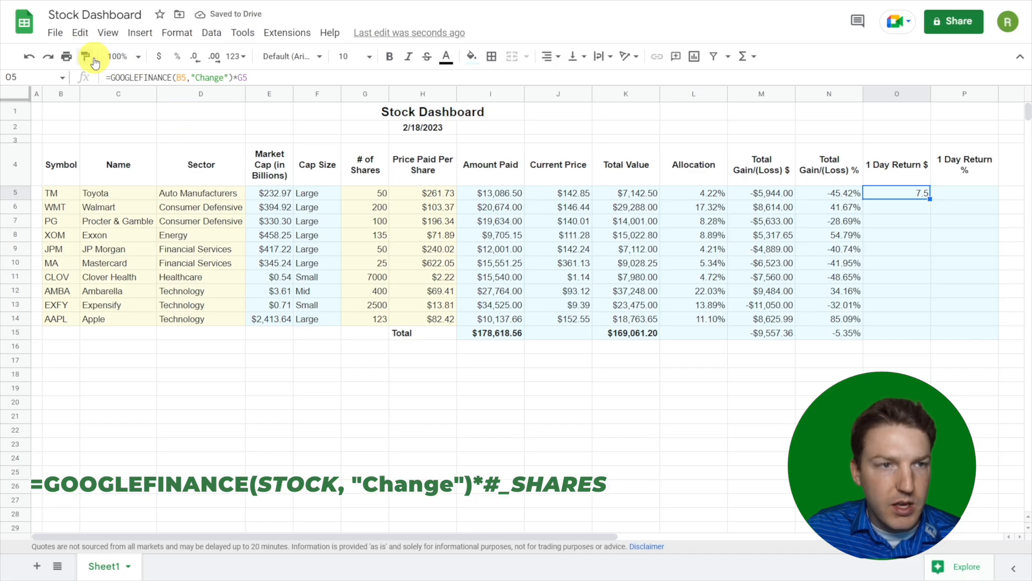
{"action": "left_click", "coordinate": [161, 58]}
{"action": "left_click", "coordinate": [914, 218]}
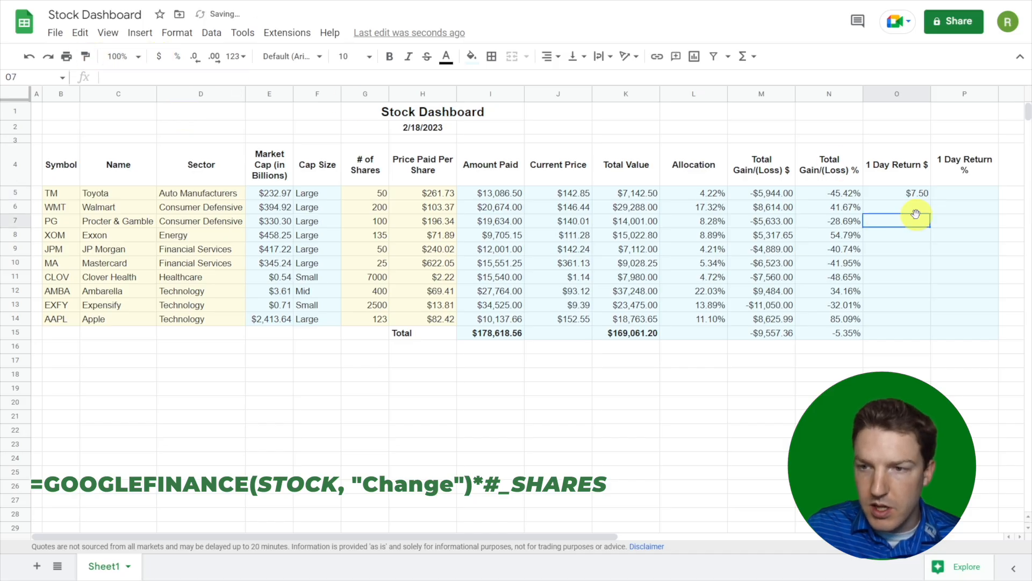
{"action": "left_click", "coordinate": [909, 194]}
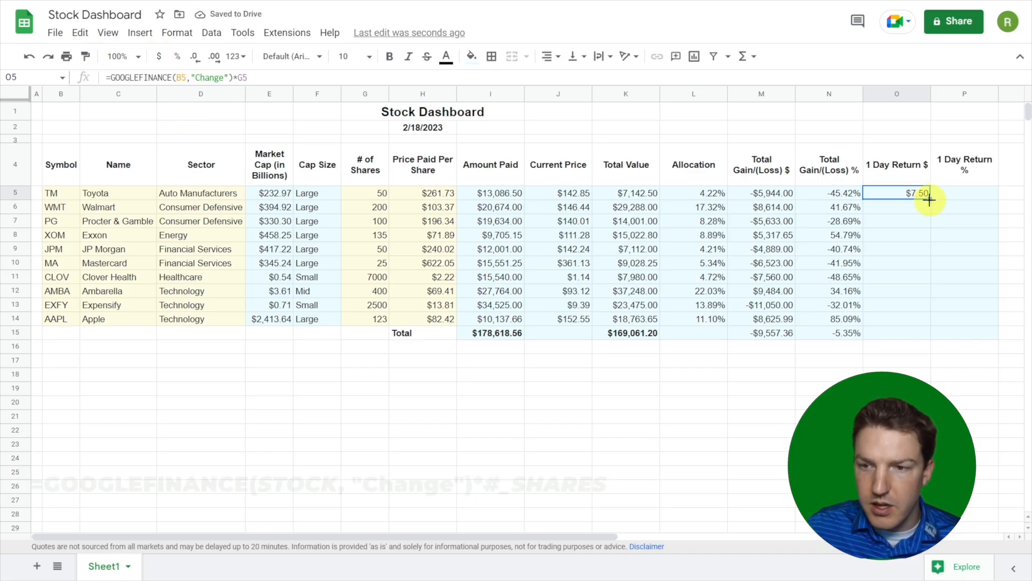
{"action": "double_click", "coordinate": [930, 200]}
- Replace the total-row formula in O15 with =sum(O5:O14) to total the 1 Day Return $ column
{"action": "left_click", "coordinate": [900, 334]}
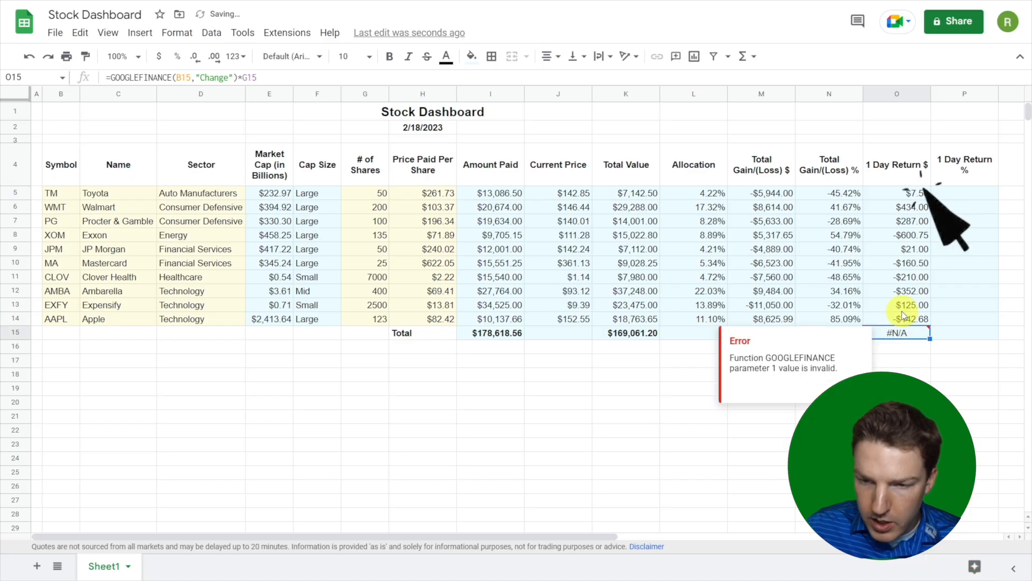
{"action": "type", "text": "=sum("}
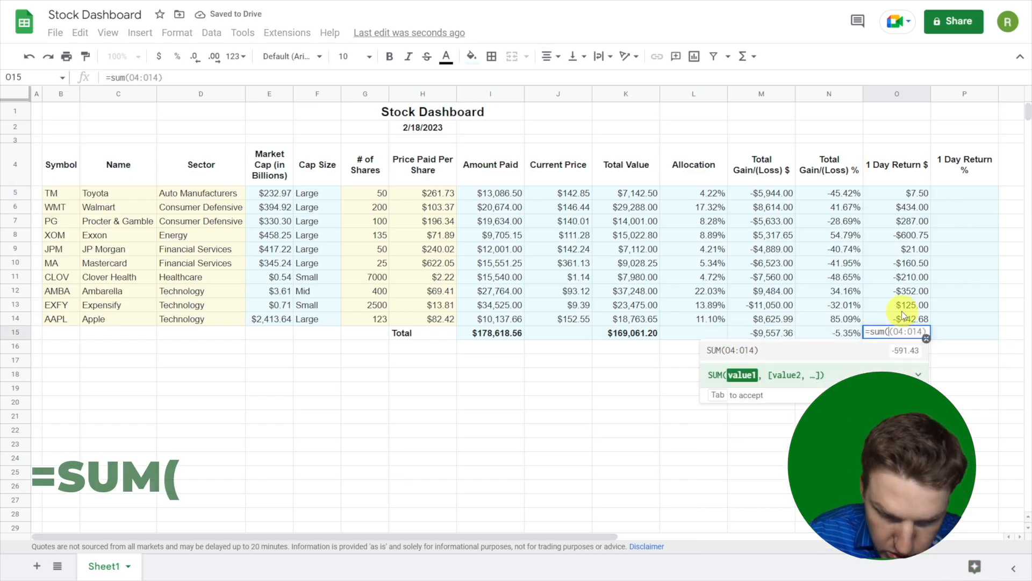
{"action": "left_click", "coordinate": [902, 312]}
{"action": "key", "text": "shift+Up"}
{"action": "key", "text": "shift+Up"}
{"action": "key", "text": "shift+Up"}
{"action": "key", "text": "shift+Up"}
{"action": "key", "text": "shift+Up"}
{"action": "key", "text": "shift+Up"}
{"action": "key", "text": "shift+Up"}
{"action": "key", "text": "shift+Up"}
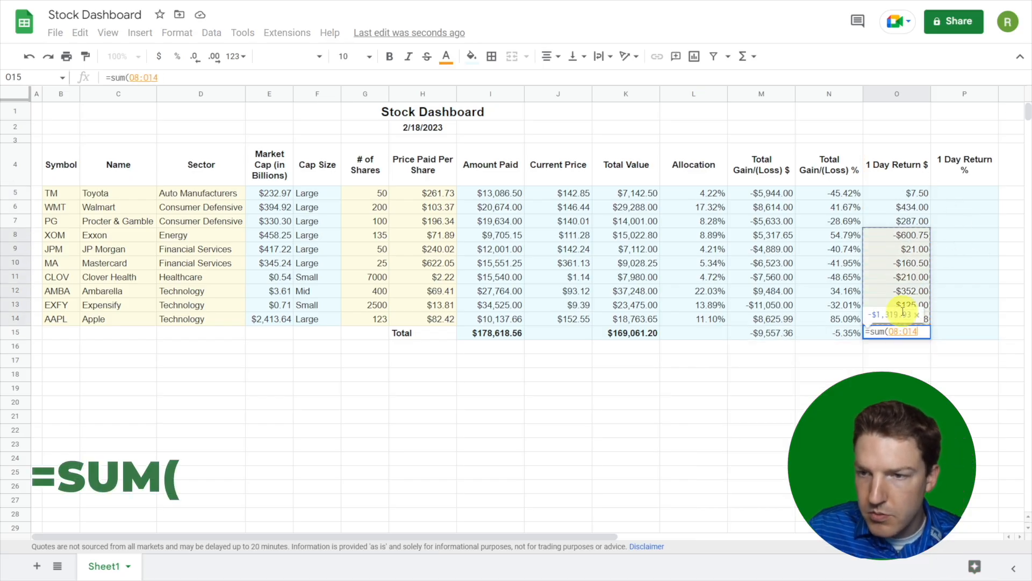
{"action": "key", "text": "shift+Up"}
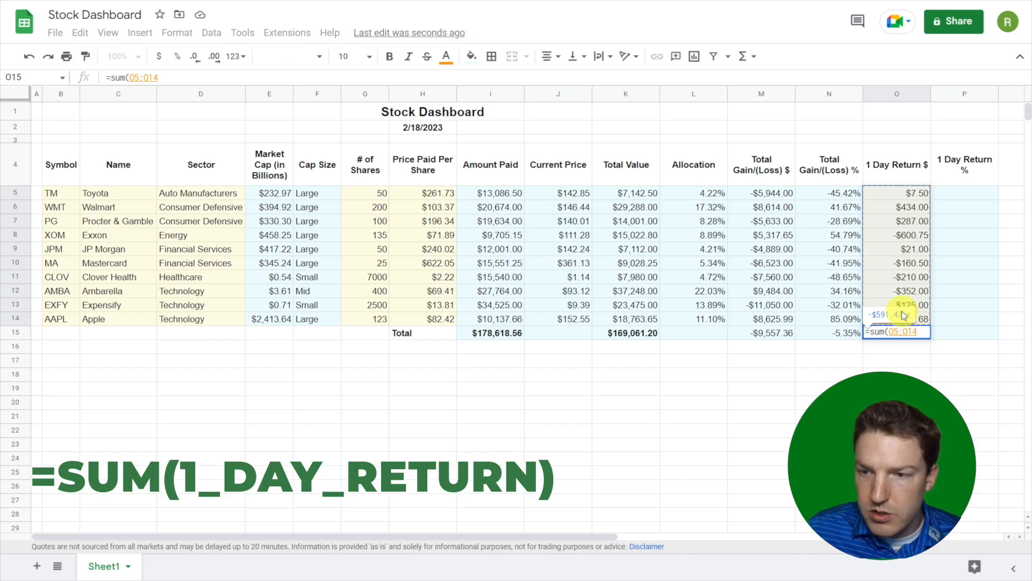
{"action": "key", "text": "Return"}
{"action": "left_click", "coordinate": [902, 334]}
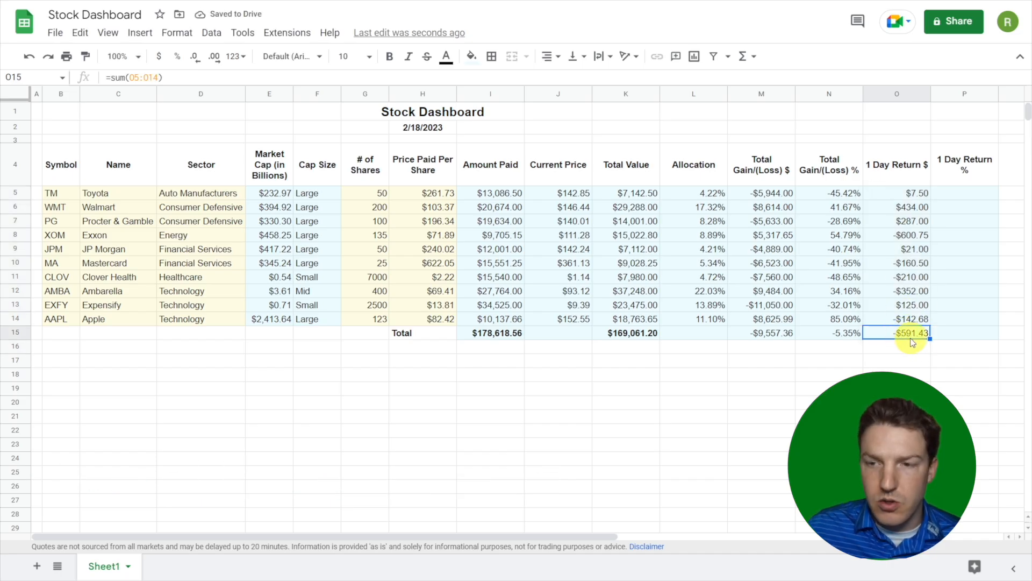
- Begin Toyota's 1 Day Return % formula in P5 with =GOOGLEFINANCE(B5,"Change")
{"action": "left_click", "coordinate": [956, 200]}
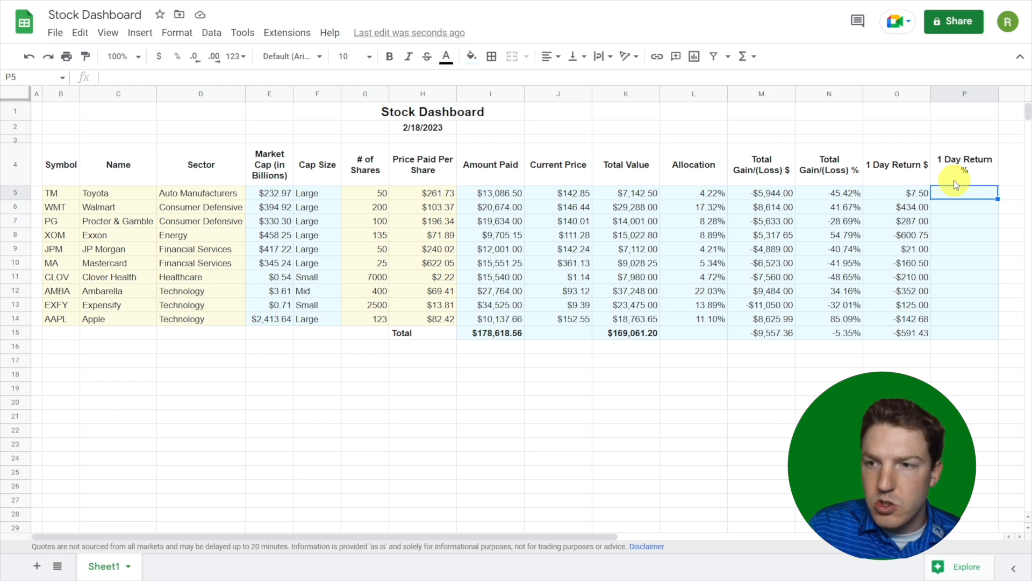
{"action": "type", "text": "="}
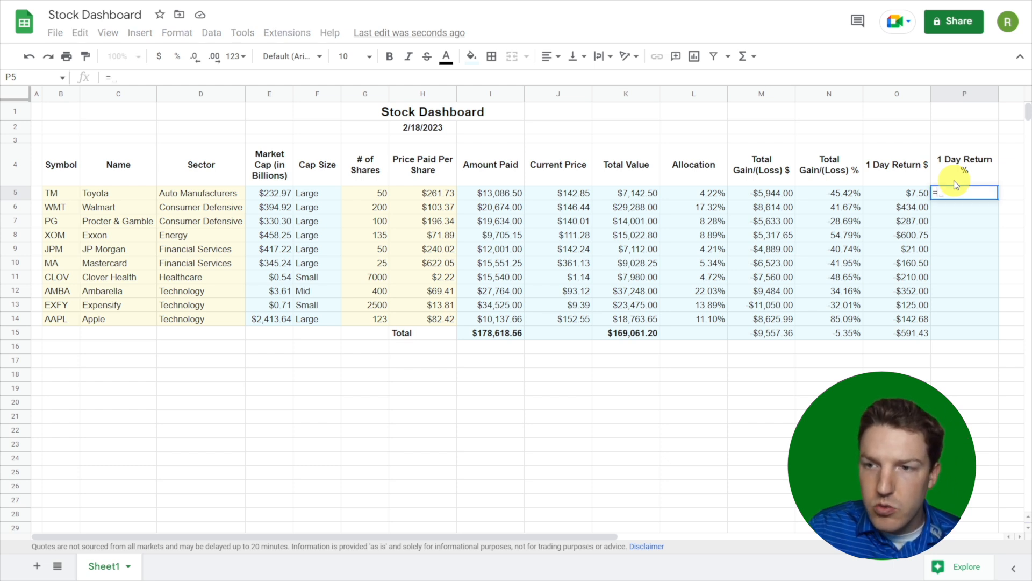
{"action": "type", "text": "g"}
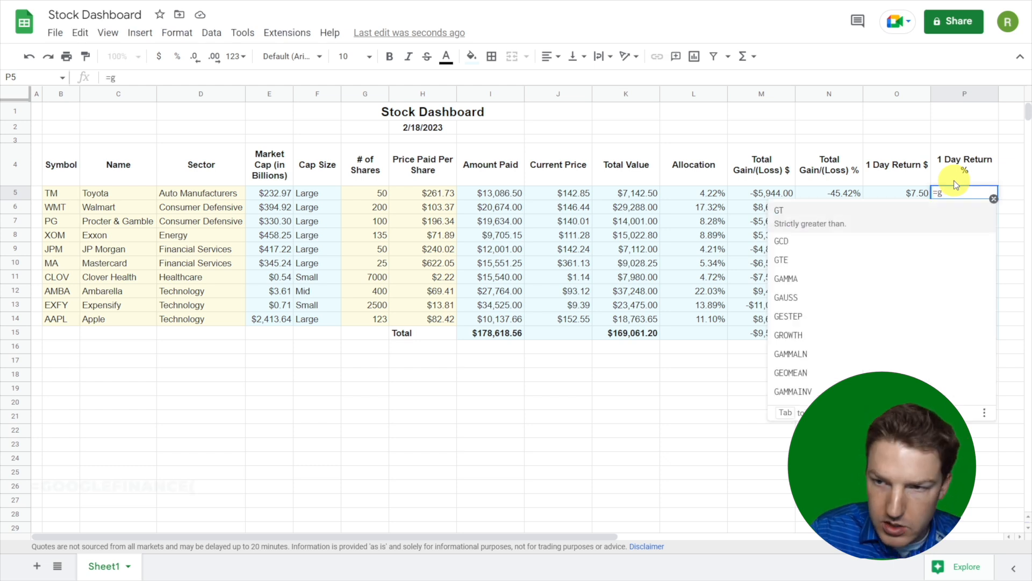
{"action": "type", "text": "oo"}
{"action": "key", "text": "Tab"}
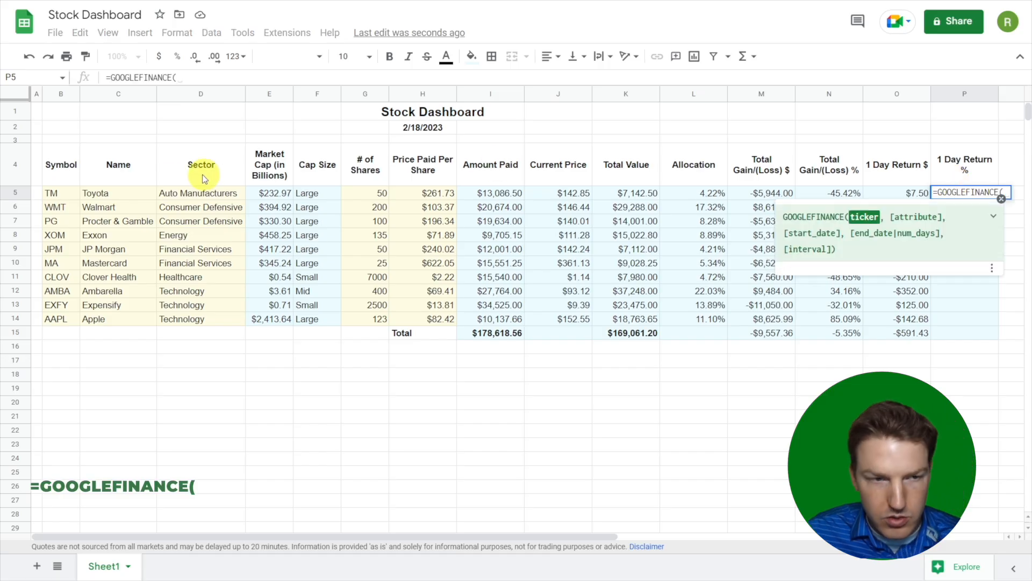
{"action": "left_click", "coordinate": [74, 192]}
{"action": "type", "text": ",\"Change"}
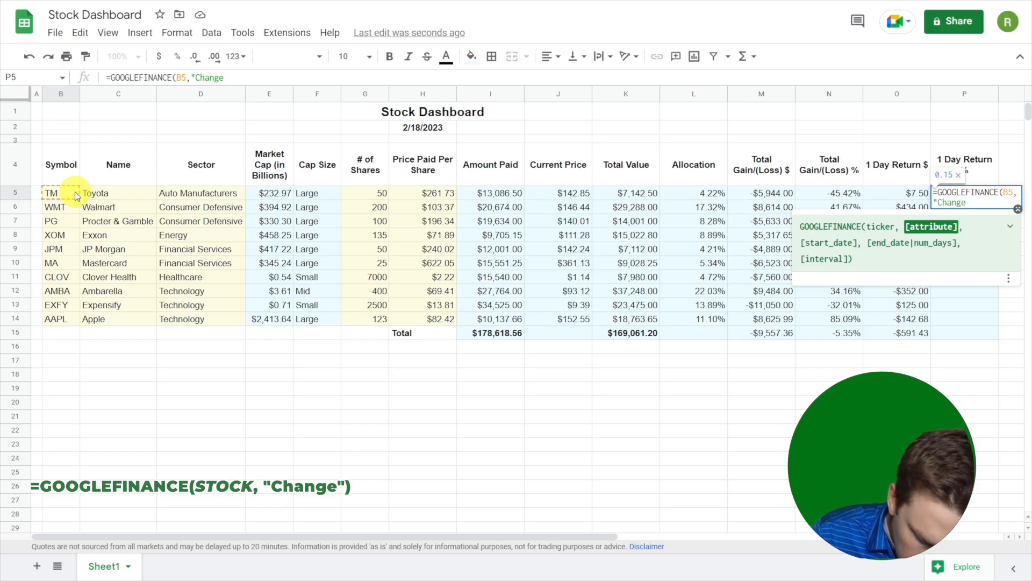
{"action": "type", "text": "\")"}
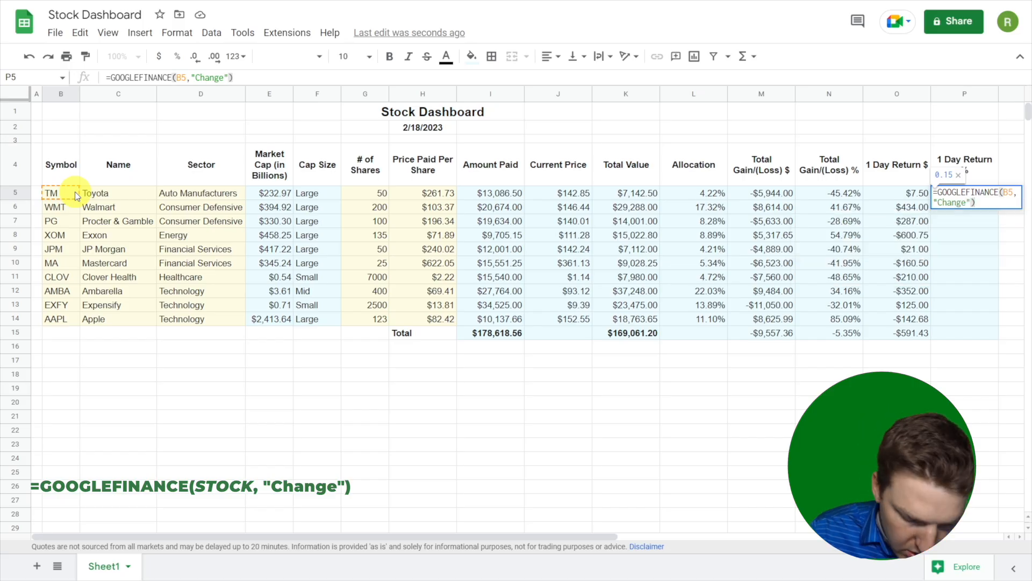
- Complete the P5 formula by dividing by the prior price: =GOOGLEFINANCE(B5,"Change")/(J5-GOOGLEFINANCE(B5,"Change"))
{"action": "type", "text": "/"}
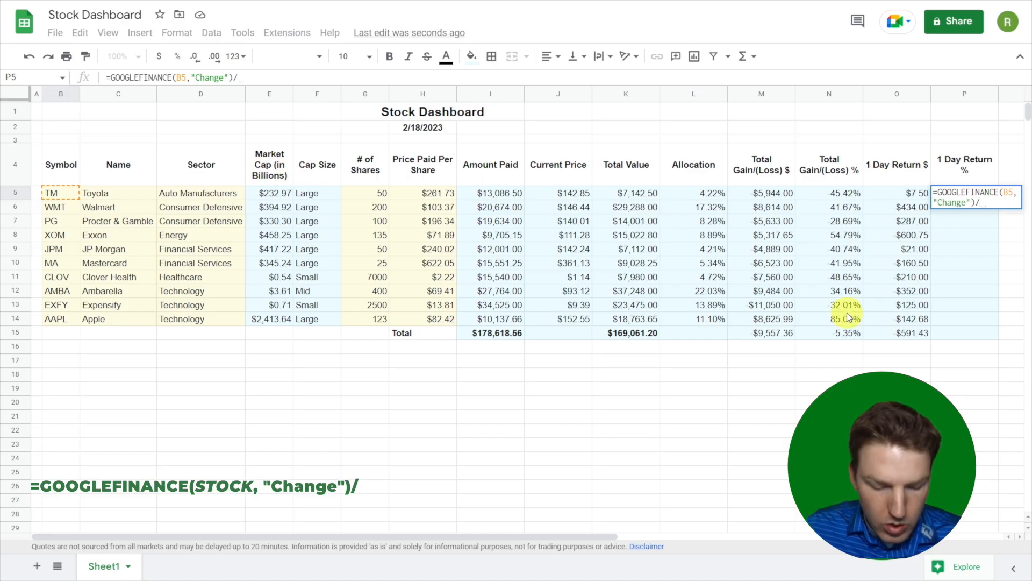
{"action": "type", "text": "("}
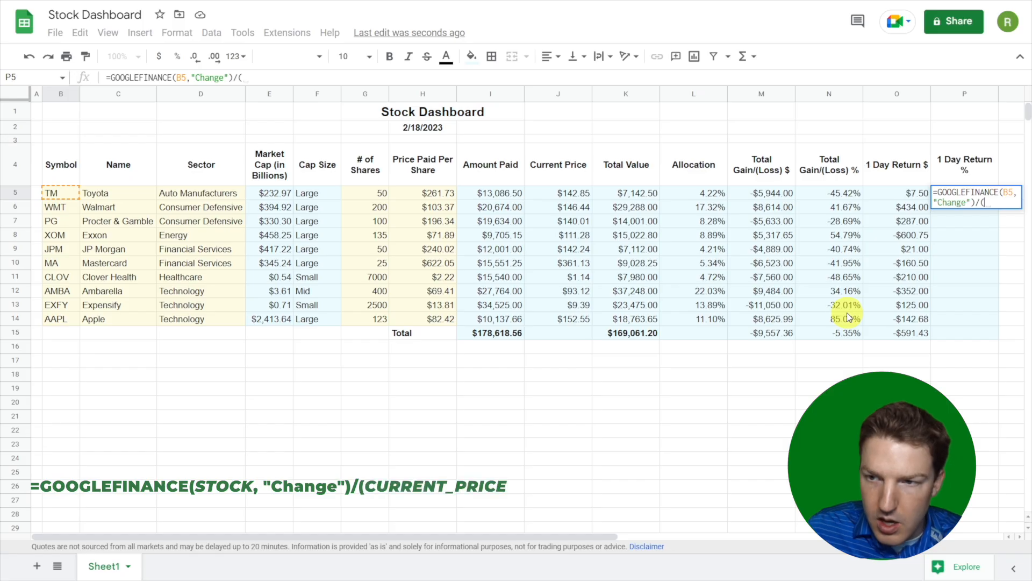
{"action": "left_click", "coordinate": [579, 194]}
{"action": "type", "text": "-"}
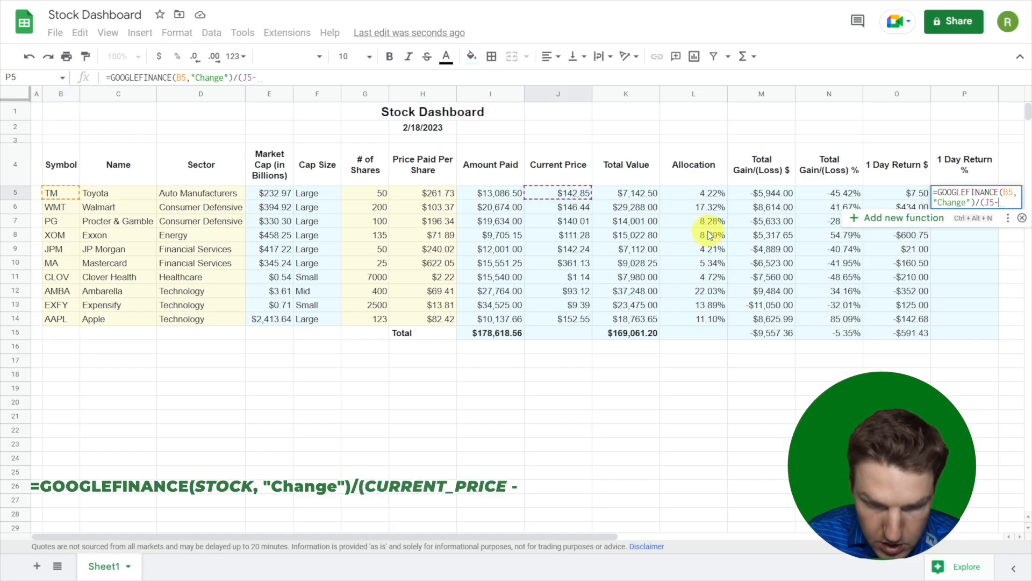
{"action": "left_click_drag", "start_coordinate": [937, 192], "coordinate": [976, 203]}
{"action": "key", "text": "ctrl+c"}
{"action": "left_click", "coordinate": [1007, 203]}
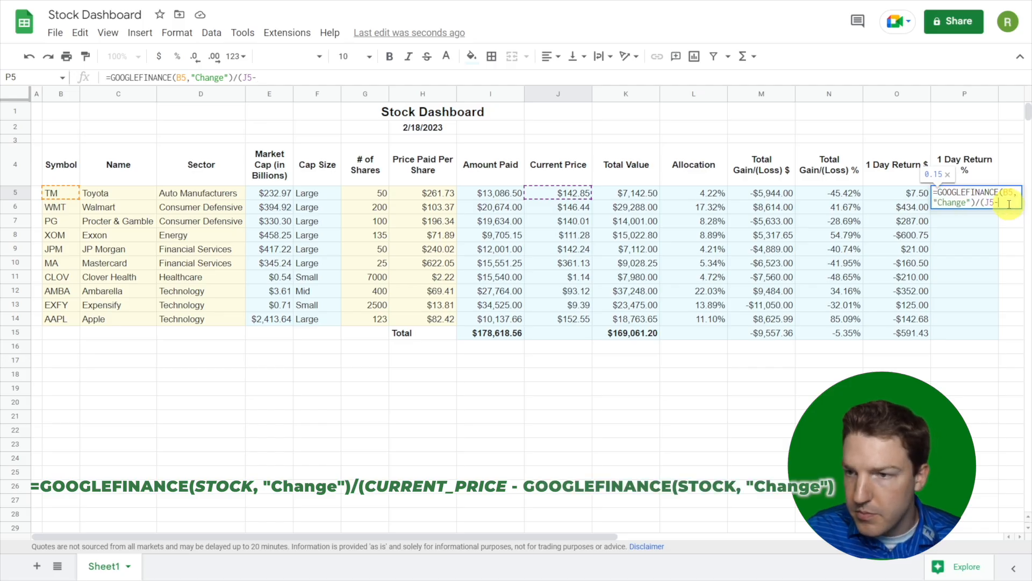
{"action": "key", "text": "ctrl+v"}
{"action": "type", "text": ")"}
{"action": "key", "text": "Return"}
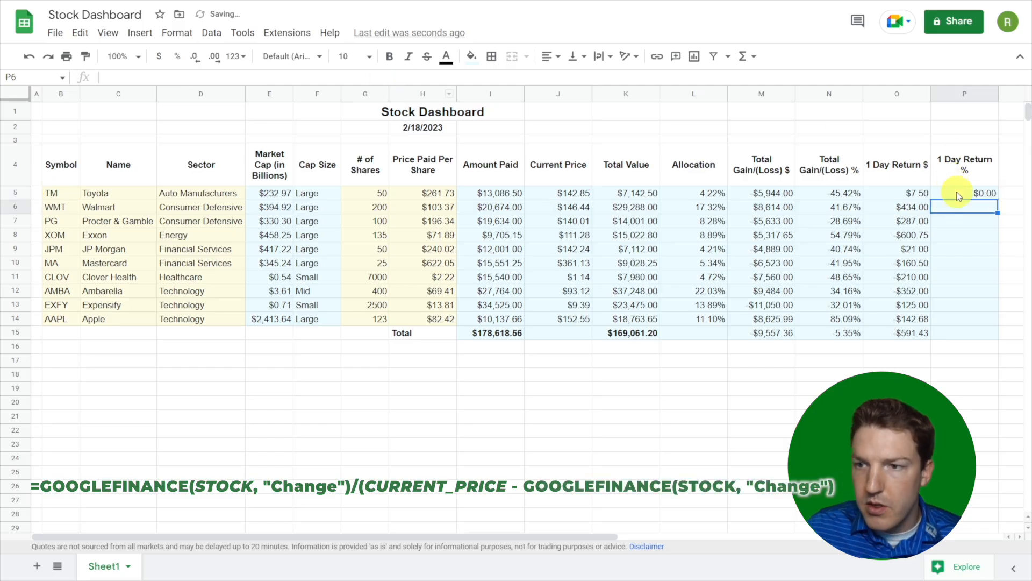
- Format P5 as a percentage and fill its formula down the 1 Day Return % column through P14
{"action": "left_click", "coordinate": [956, 192]}
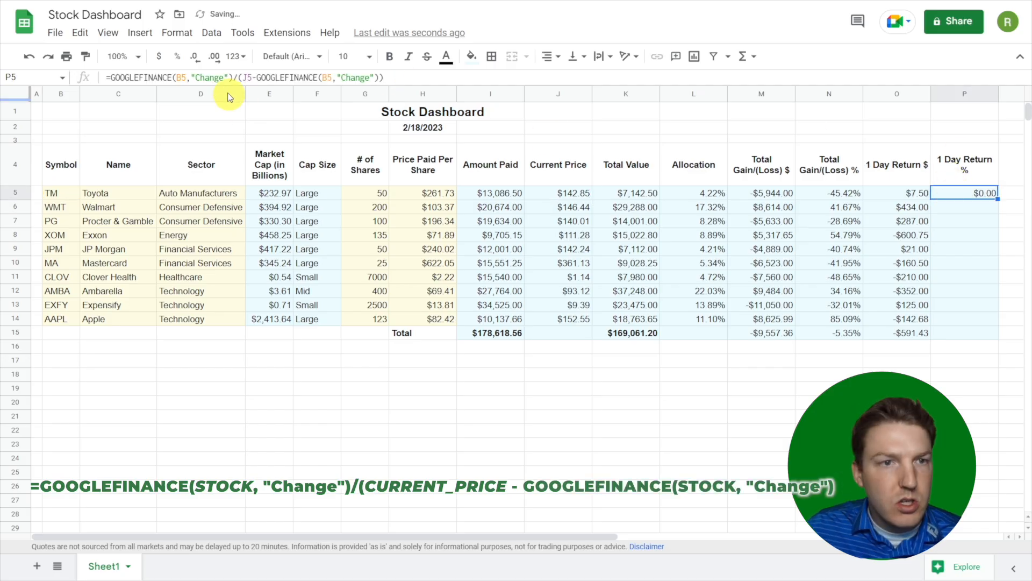
{"action": "left_click", "coordinate": [177, 56]}
{"action": "left_click", "coordinate": [997, 205]}
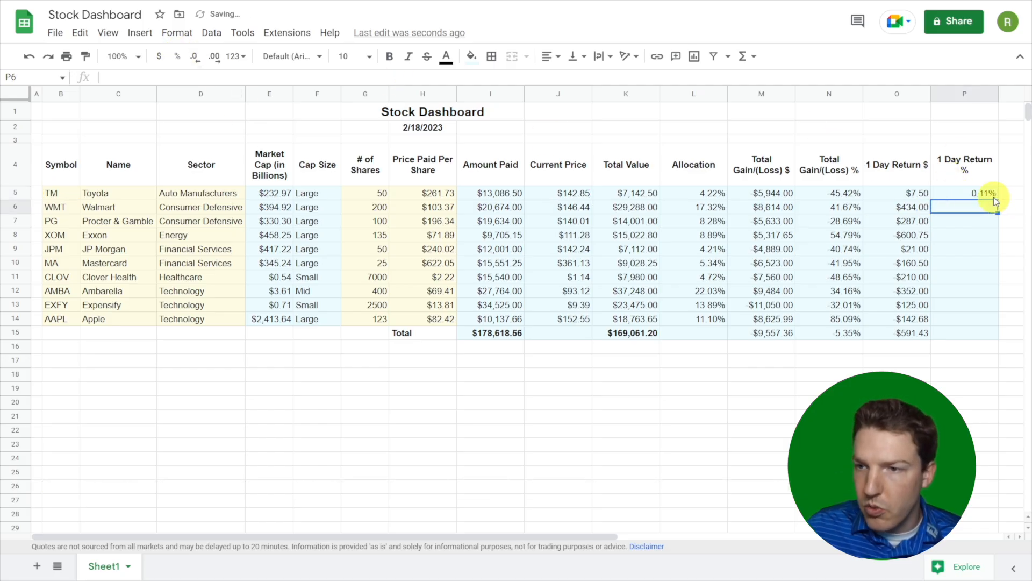
{"action": "left_click", "coordinate": [994, 196]}
{"action": "left_click_drag", "start_coordinate": [999, 199], "coordinate": [991, 318]}
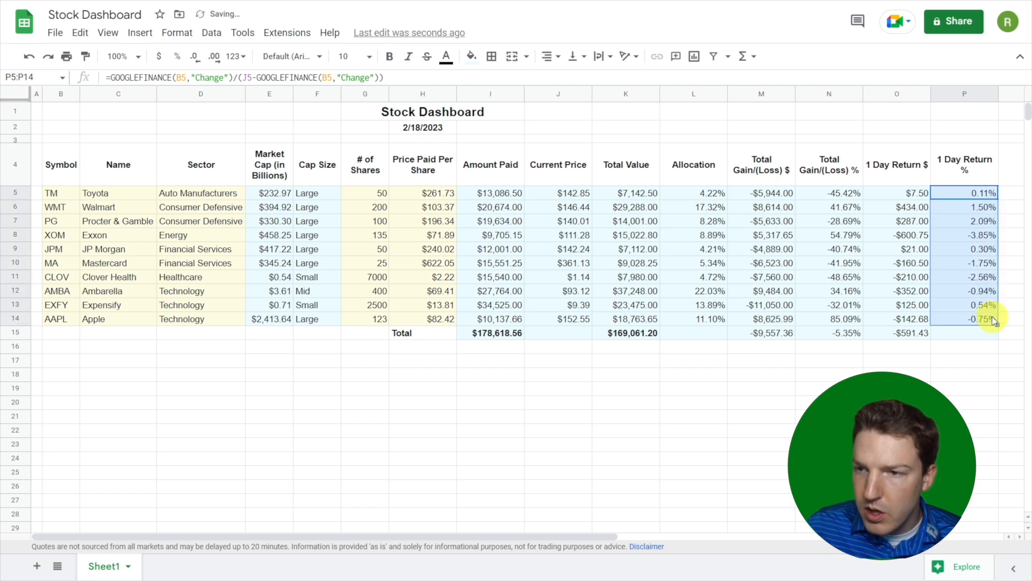
{"action": "left_click", "coordinate": [973, 347]}
{"action": "left_click", "coordinate": [988, 196]}
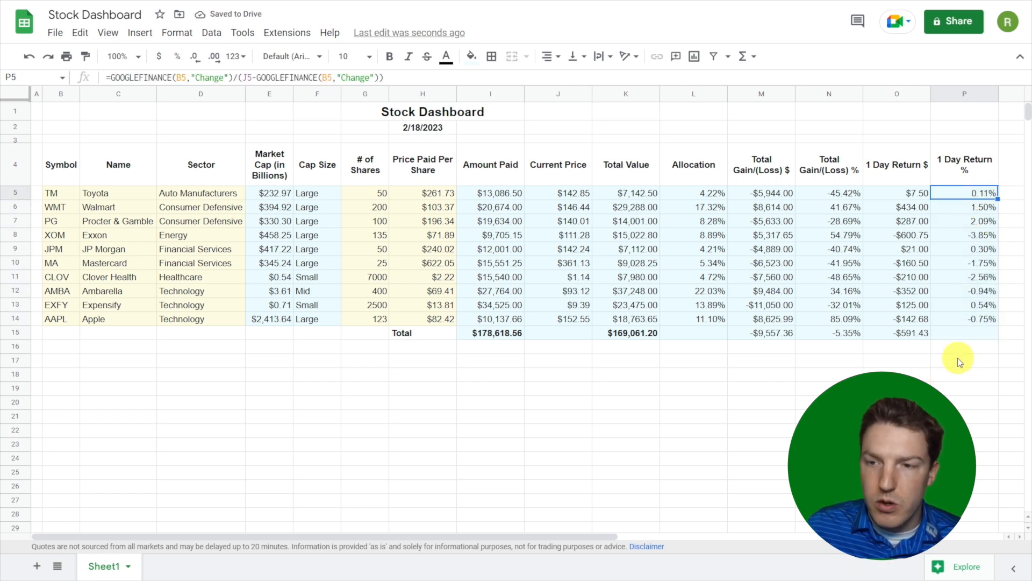
- Enter =K15/(K15-O15)-1 in P15 to calculate the portfolio's total 1 Day Return %
{"action": "left_click", "coordinate": [950, 334]}
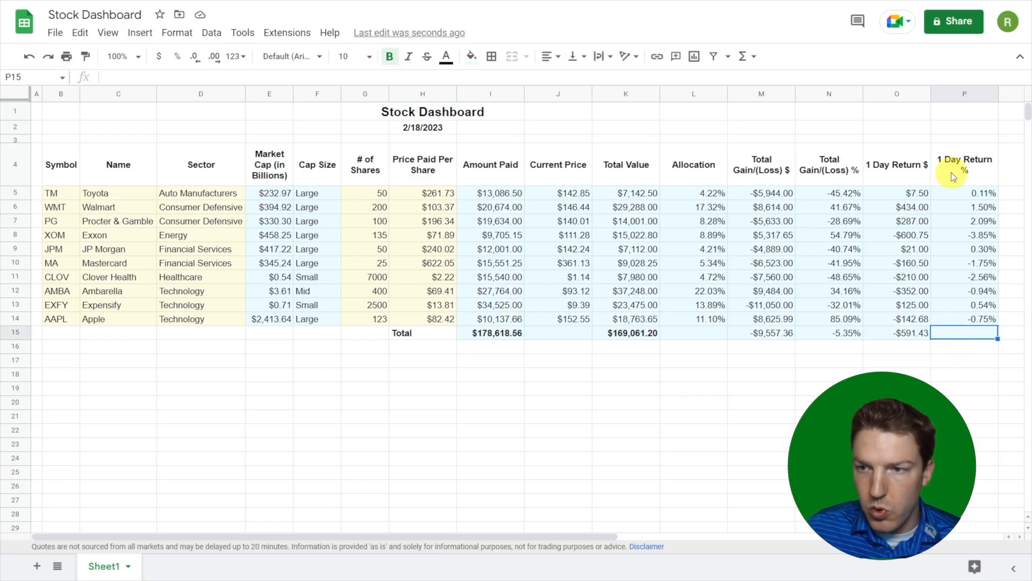
{"action": "left_click", "coordinate": [962, 162]}
{"action": "left_click", "coordinate": [964, 335]}
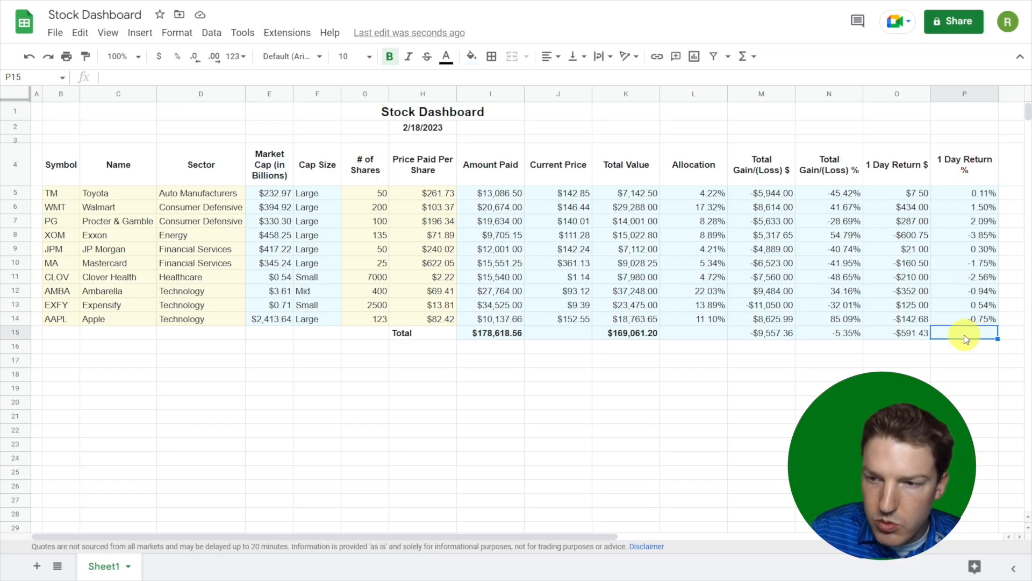
{"action": "type", "text": "="}
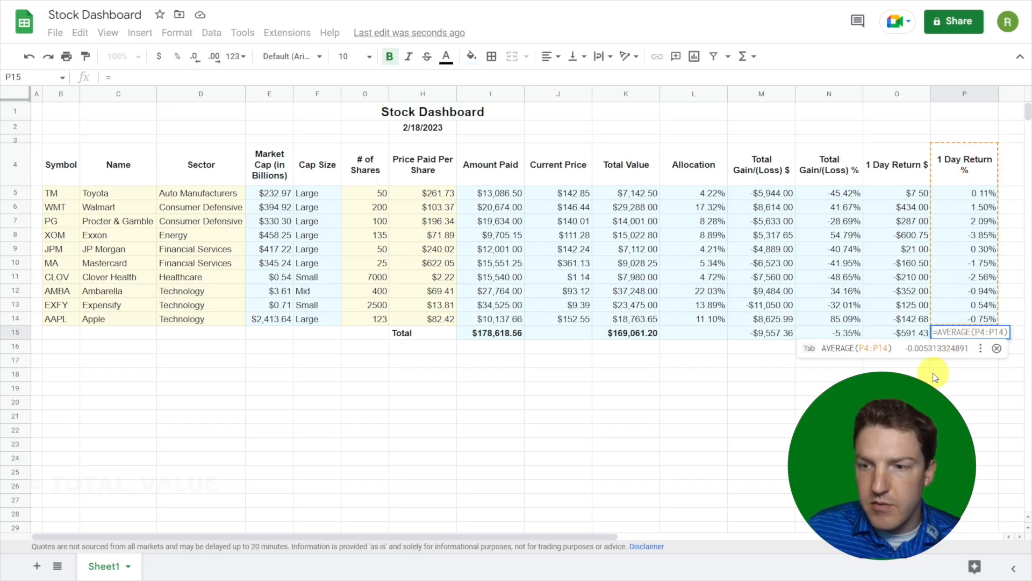
{"action": "left_click", "coordinate": [639, 334]}
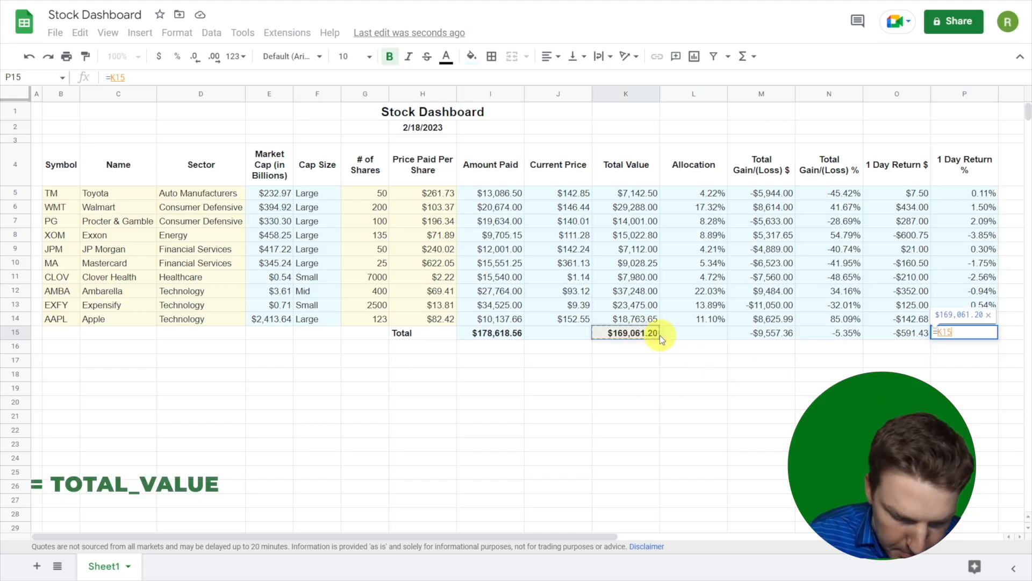
{"action": "type", "text": "/"}
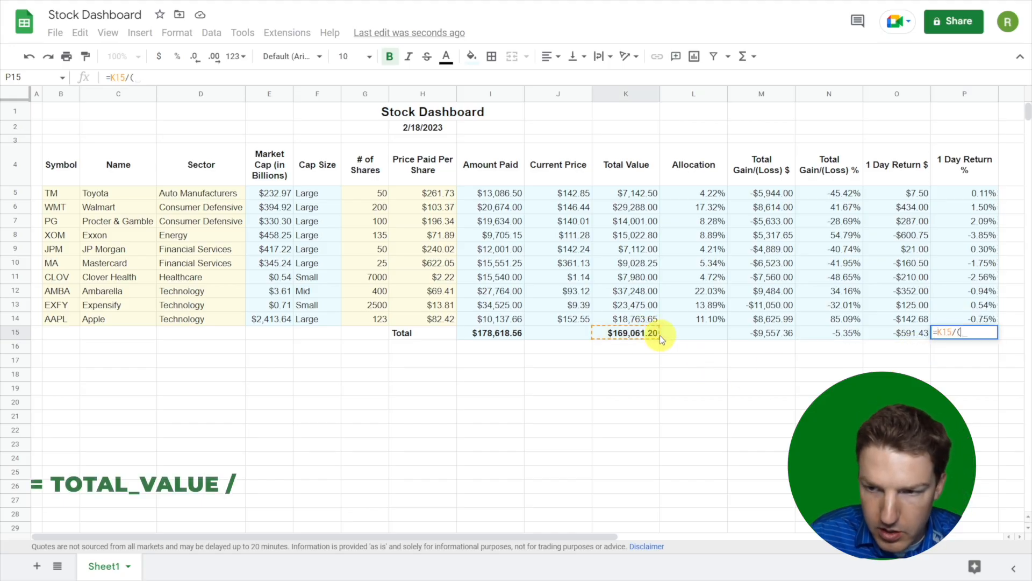
{"action": "type", "text": "("}
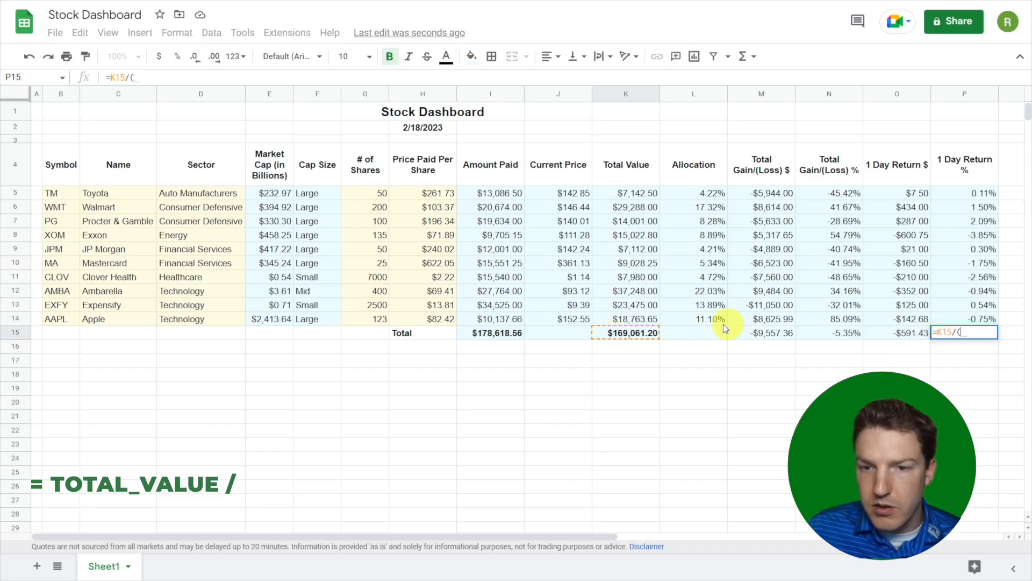
{"action": "left_click", "coordinate": [597, 330]}
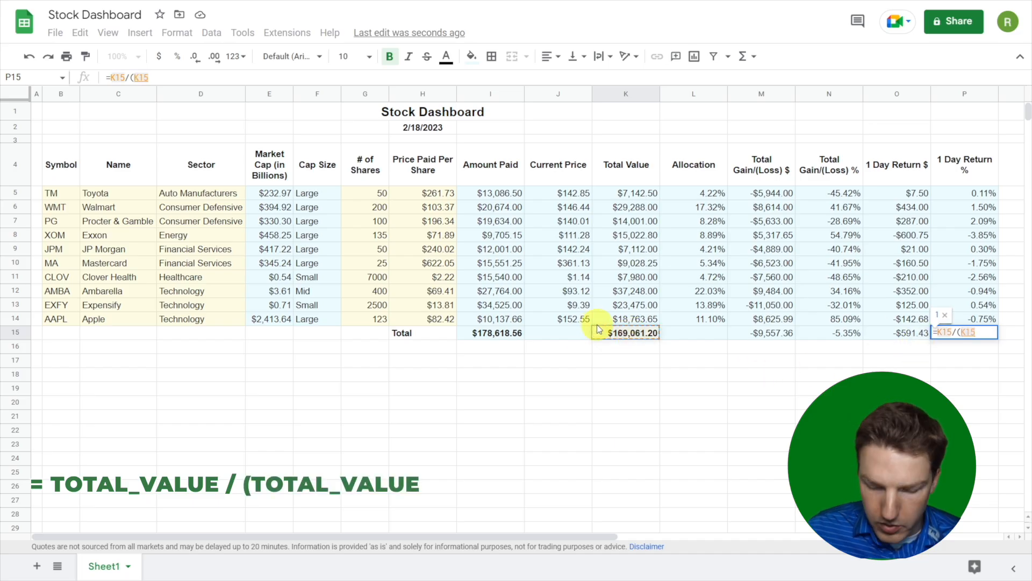
{"action": "type", "text": "-"}
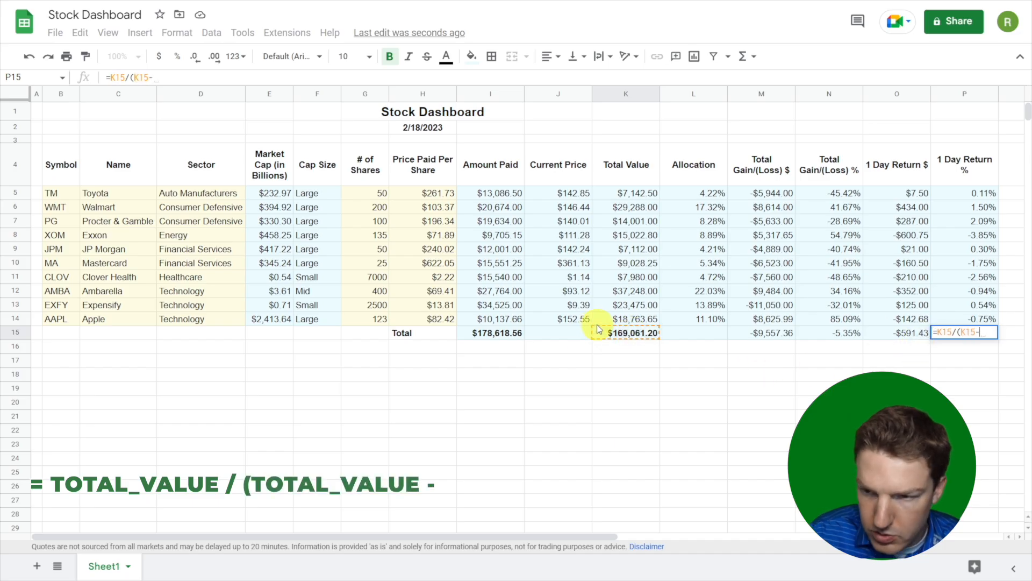
{"action": "left_click", "coordinate": [896, 334]}
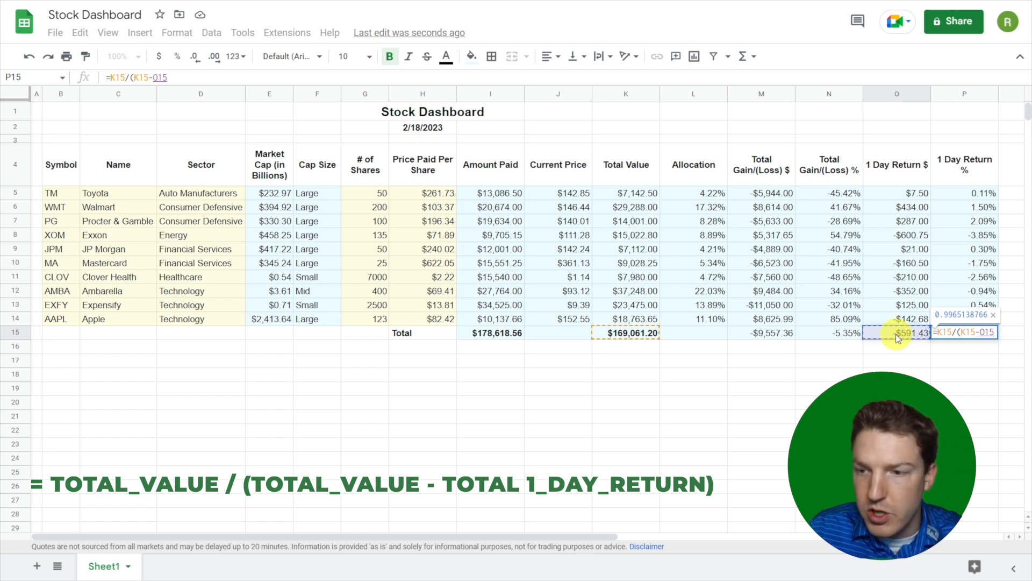
{"action": "type", "text": ")"}
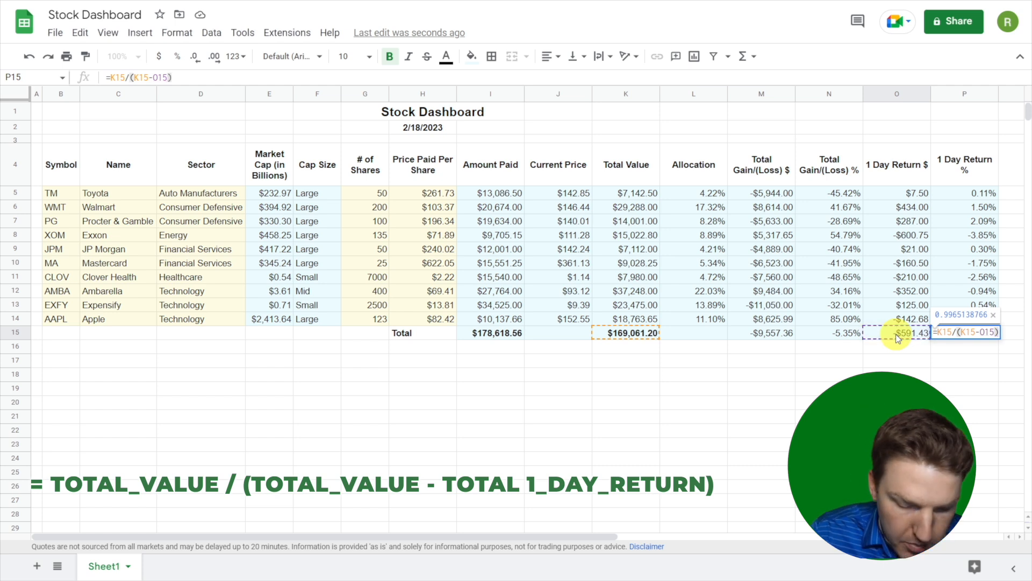
{"action": "type", "text": "-1"}
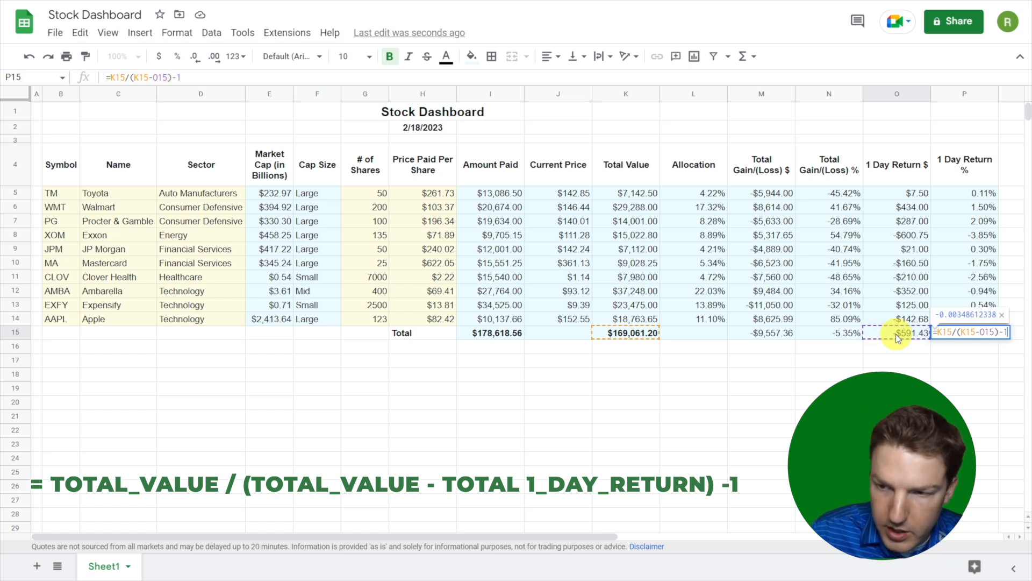
{"action": "key", "text": "Return"}
- Format P15 as a percentage and make the total-row values in M15:O15 bold
{"action": "left_click", "coordinate": [968, 334]}
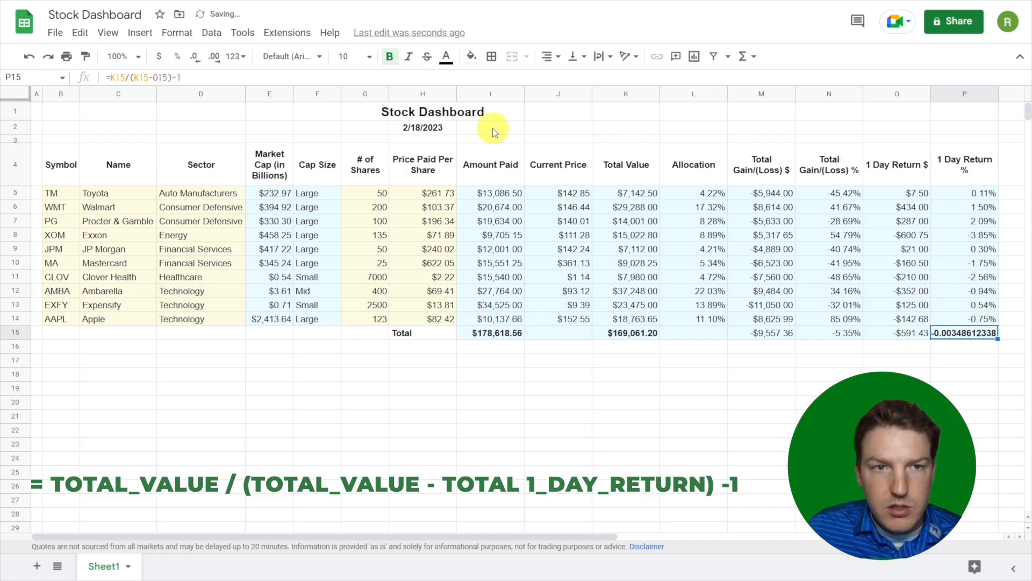
{"action": "left_click", "coordinate": [176, 57]}
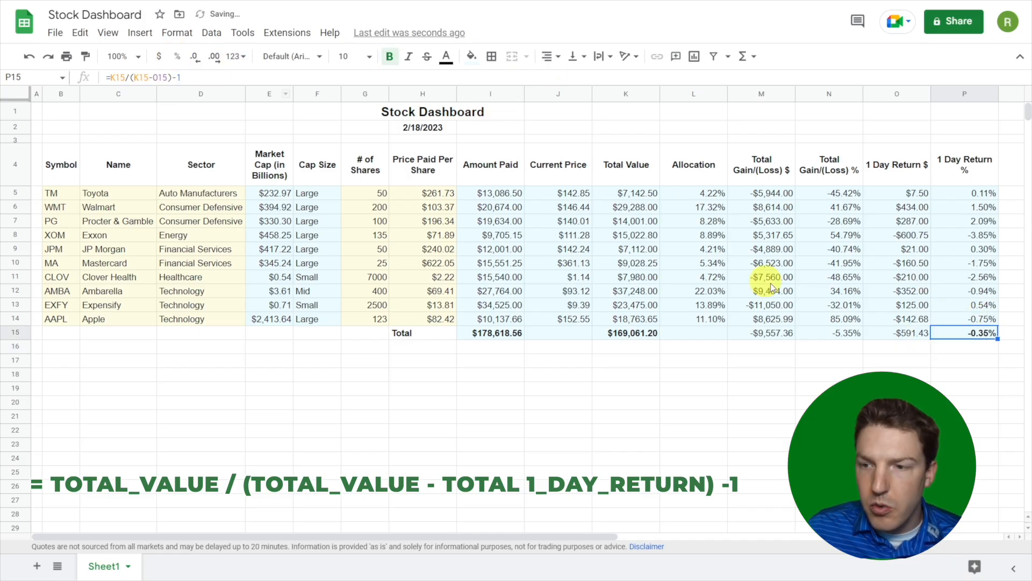
{"action": "left_click", "coordinate": [936, 348]}
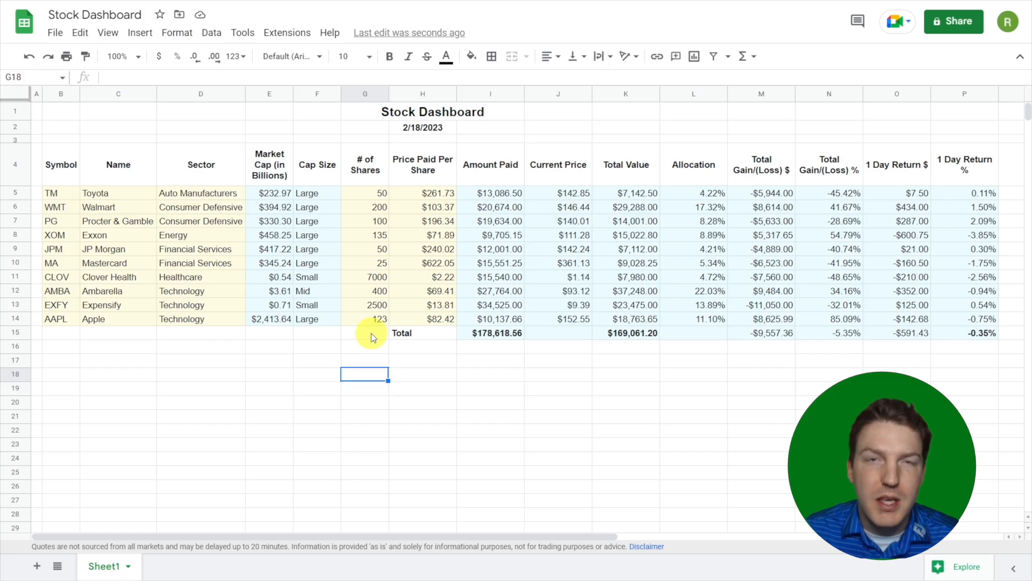
{"action": "left_click_drag", "start_coordinate": [762, 339], "coordinate": [923, 328]}
{"action": "key", "text": "ctrl+b"}
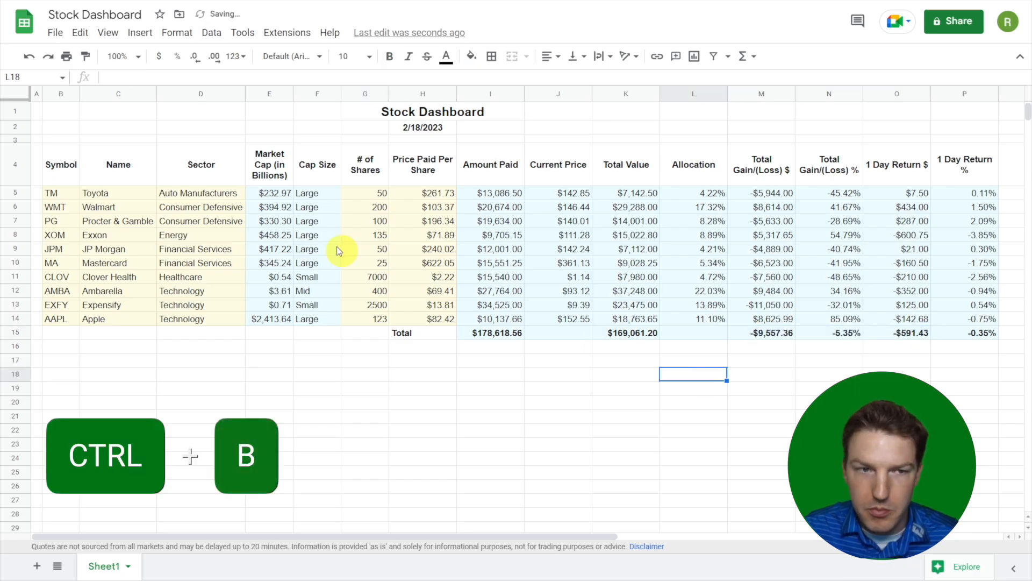
- Add an outer border around the header row B4:P4 and another around the stock rows B5:P14
{"action": "left_click_drag", "start_coordinate": [62, 161], "coordinate": [945, 158]}
{"action": "left_click", "coordinate": [492, 57]}
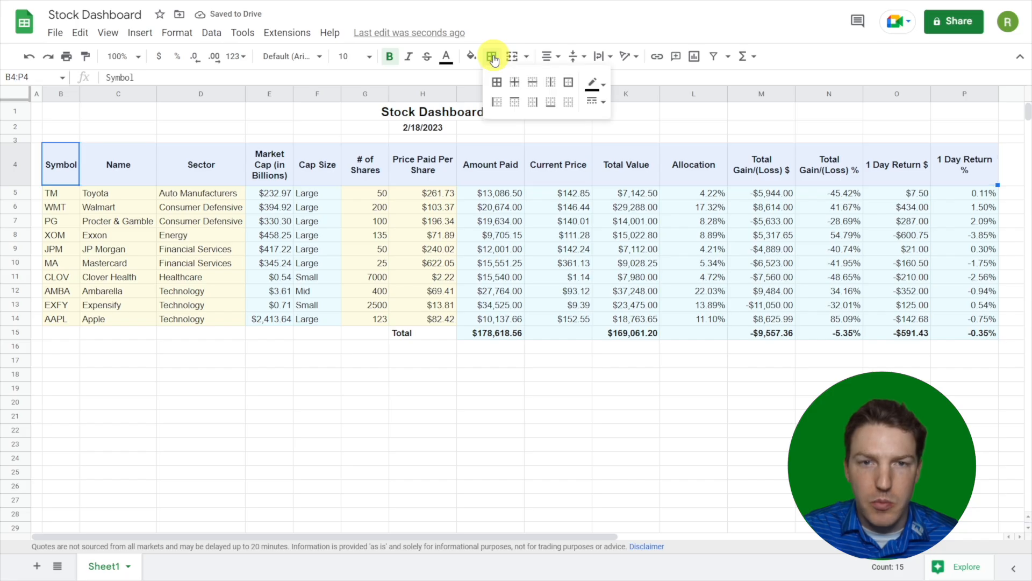
{"action": "left_click", "coordinate": [568, 83]}
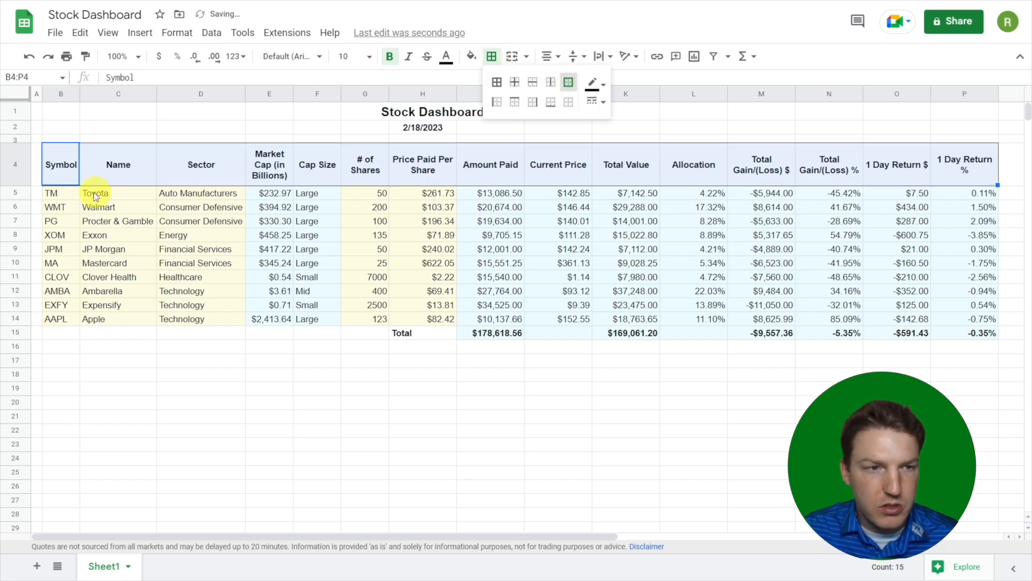
{"action": "left_click_drag", "start_coordinate": [60, 194], "coordinate": [989, 321]}
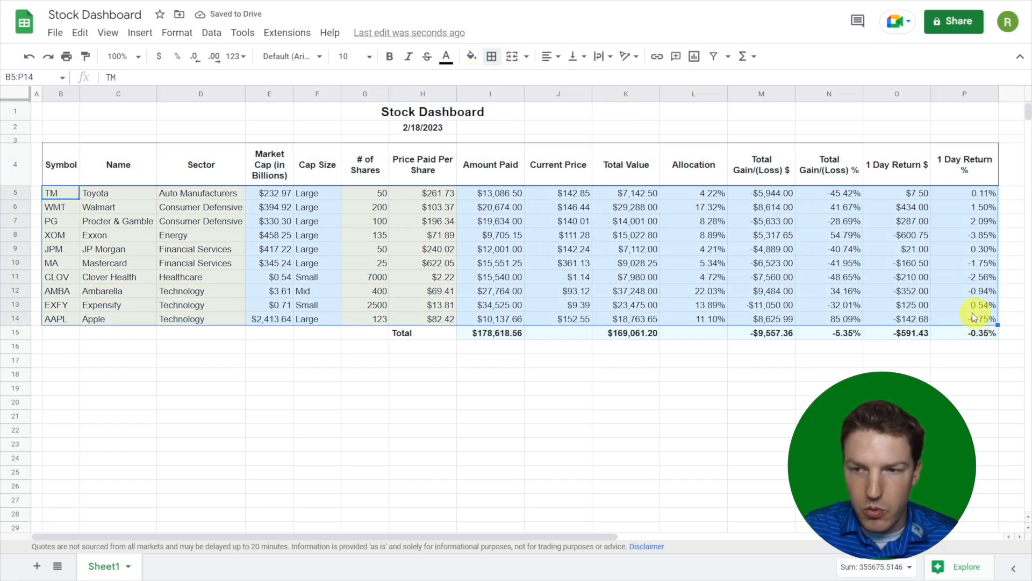
{"action": "left_click", "coordinate": [494, 58]}
{"action": "left_click", "coordinate": [569, 83]}
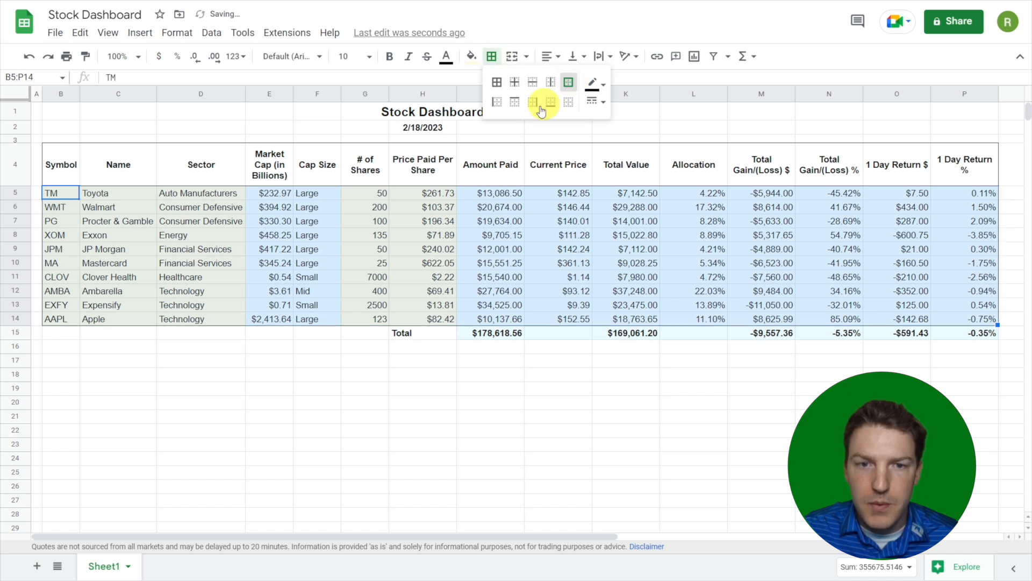
- Add an outer border around the total row B15:P15
{"action": "left_click_drag", "start_coordinate": [68, 334], "coordinate": [980, 335]}
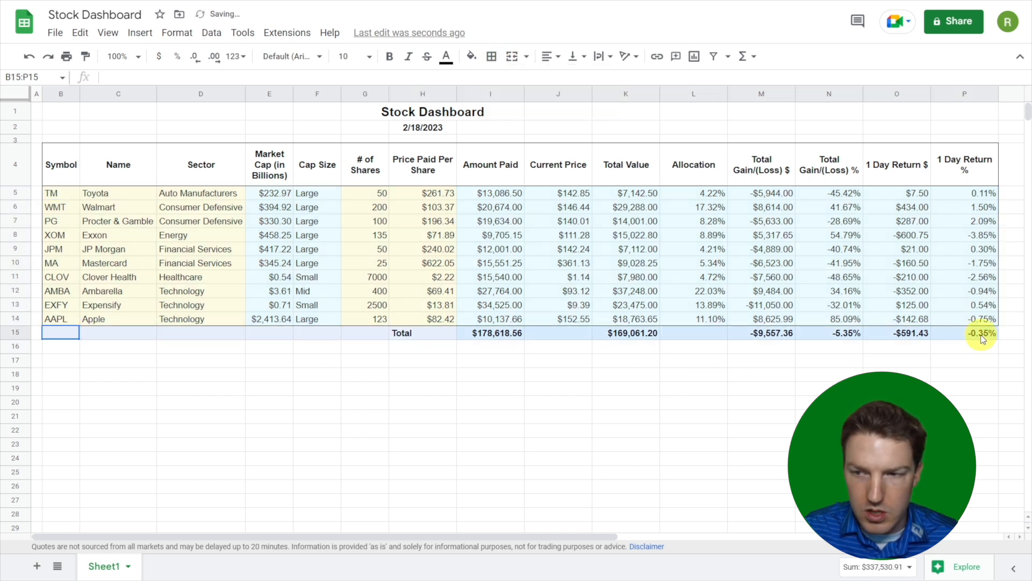
{"action": "left_click", "coordinate": [493, 59]}
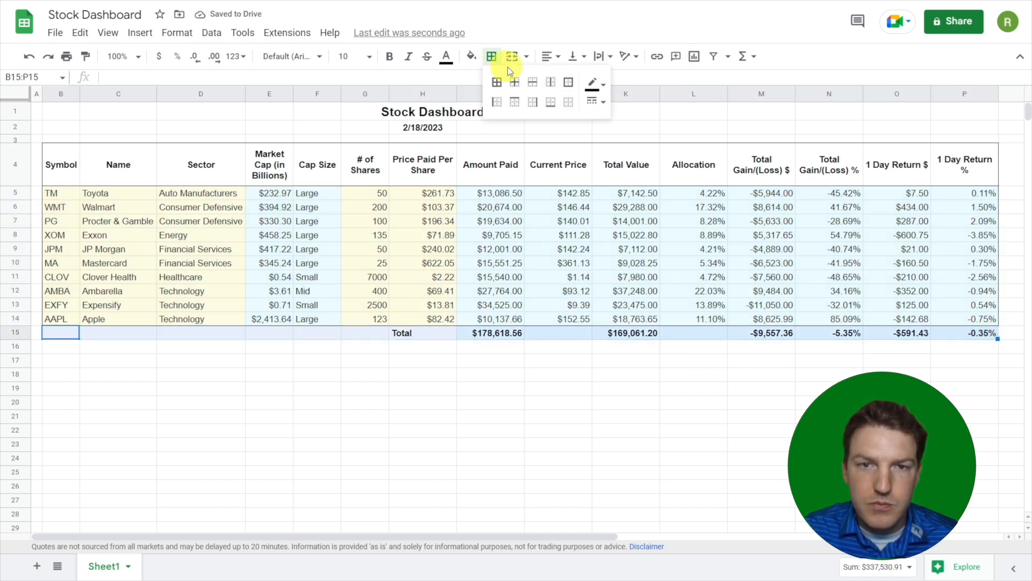
{"action": "left_click", "coordinate": [569, 83]}
{"action": "left_click", "coordinate": [338, 352]}
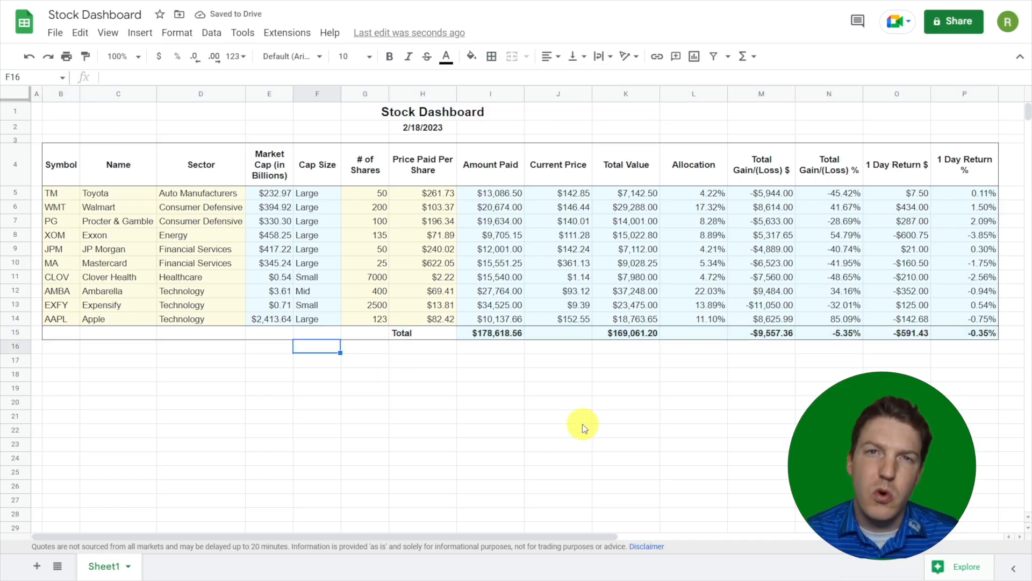
- Start a conditional formatting rule on M5:P15 for cells with a value greater than 0
{"action": "left_click", "coordinate": [769, 208]}
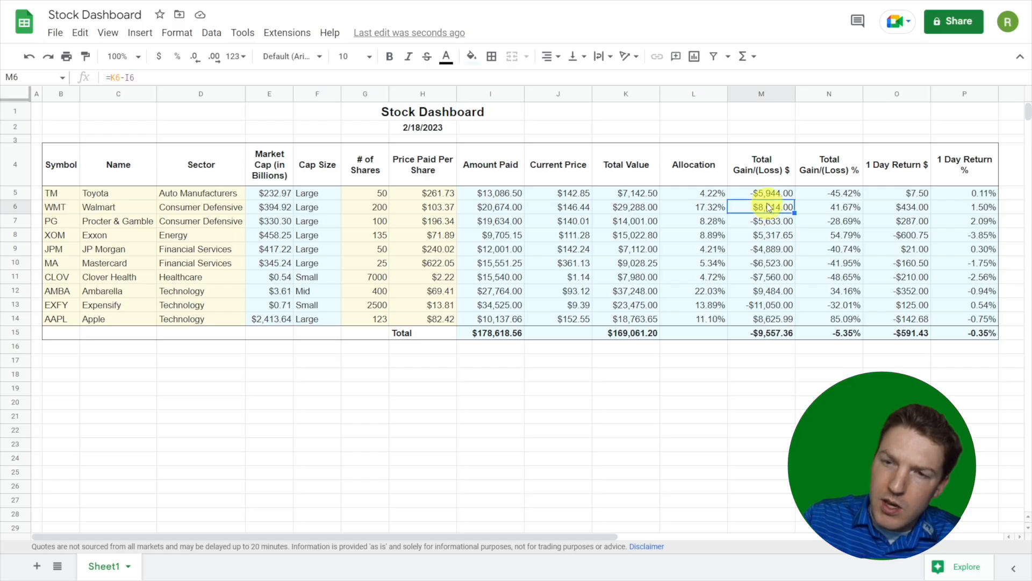
{"action": "left_click_drag", "start_coordinate": [752, 189], "coordinate": [973, 333]}
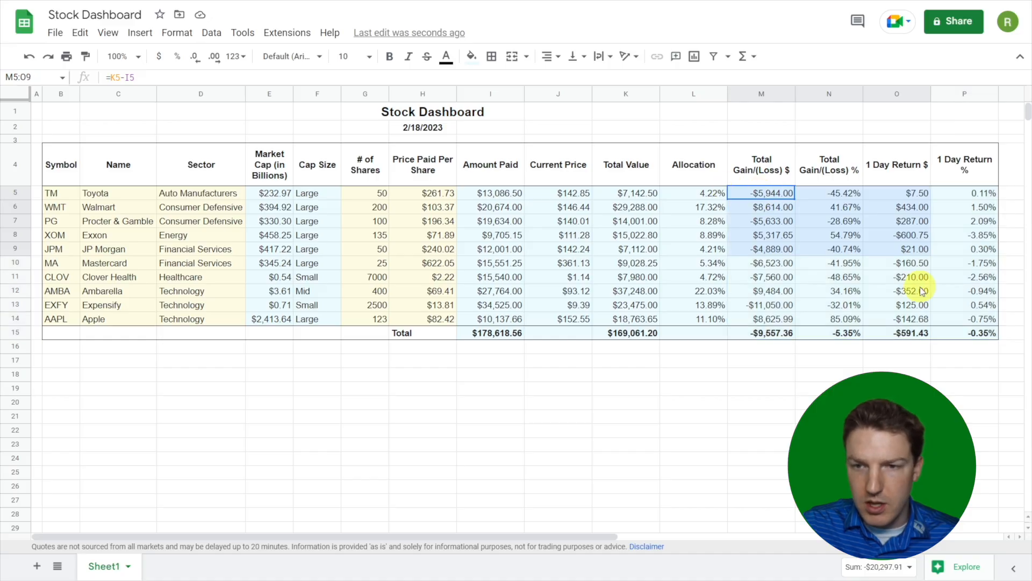
{"action": "left_click", "coordinate": [190, 38]}
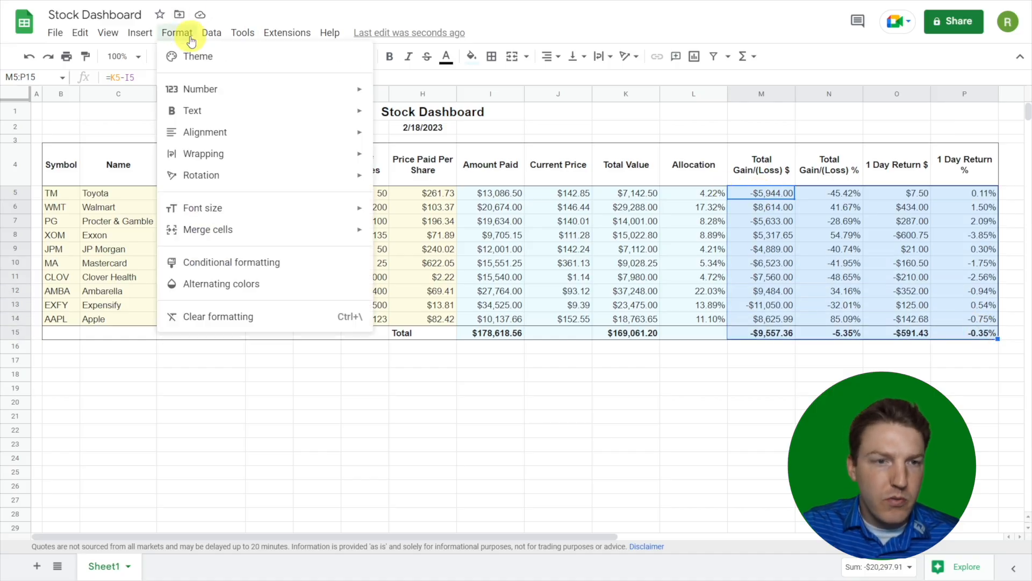
{"action": "left_click", "coordinate": [272, 262]}
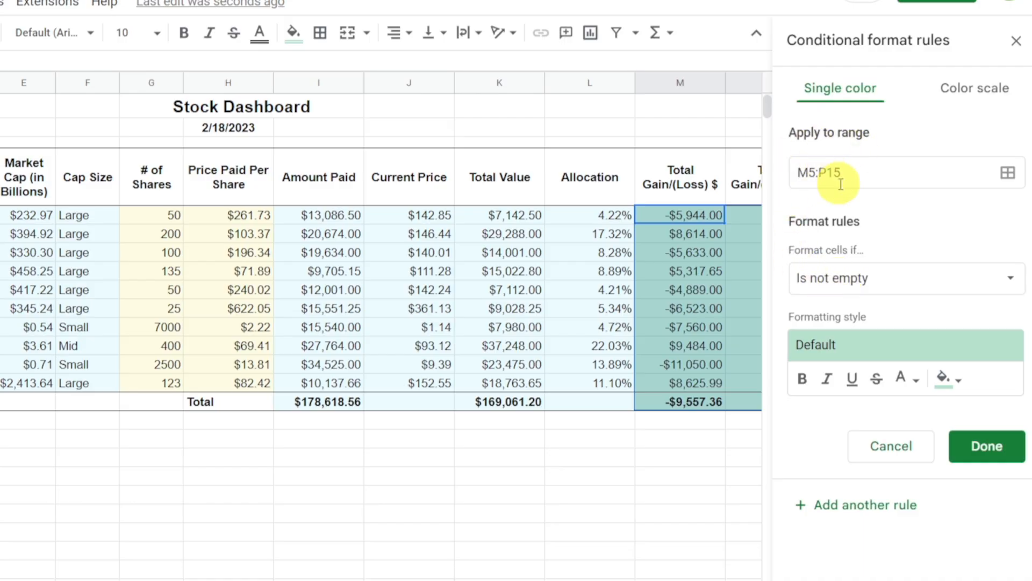
{"action": "left_click", "coordinate": [881, 278]}
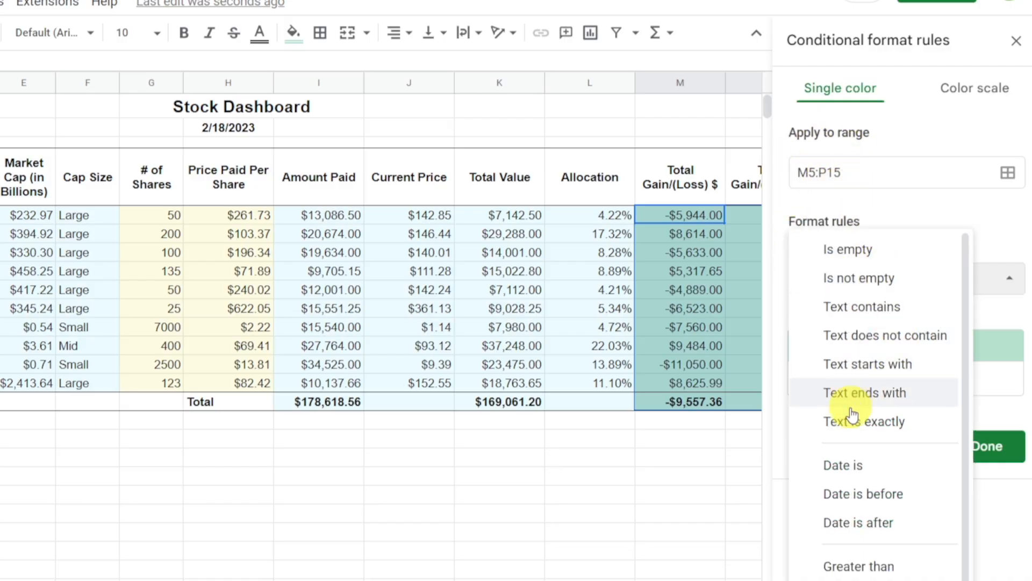
{"action": "left_click", "coordinate": [885, 567]}
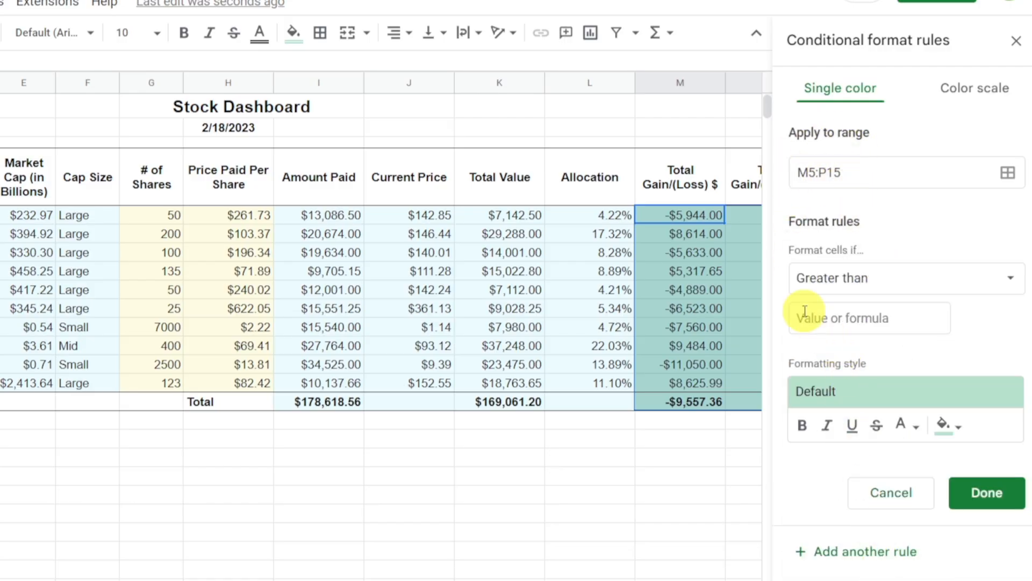
{"action": "left_click", "coordinate": [809, 317]}
{"action": "type", "text": "0"}
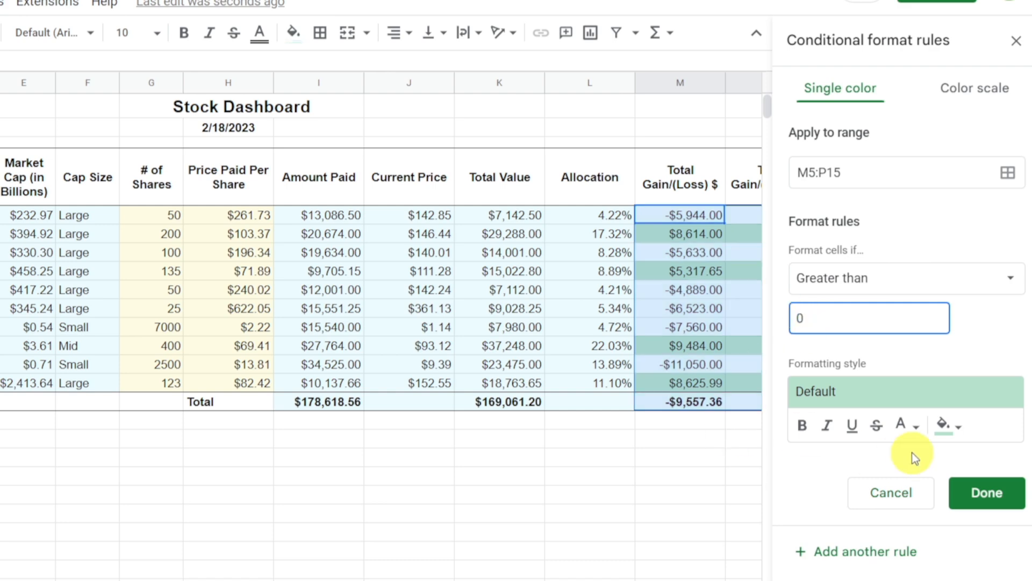
- Give the greater-than-0 rule green text and the custom light blue fill, save it and close the rules
{"action": "left_click", "coordinate": [914, 427]}
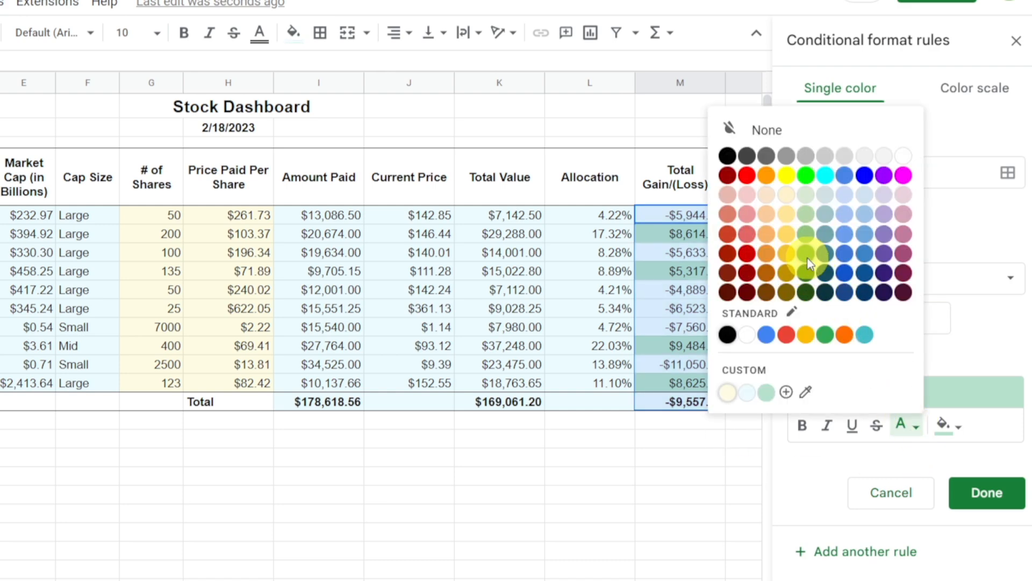
{"action": "left_click", "coordinate": [809, 274]}
{"action": "left_click", "coordinate": [960, 432]}
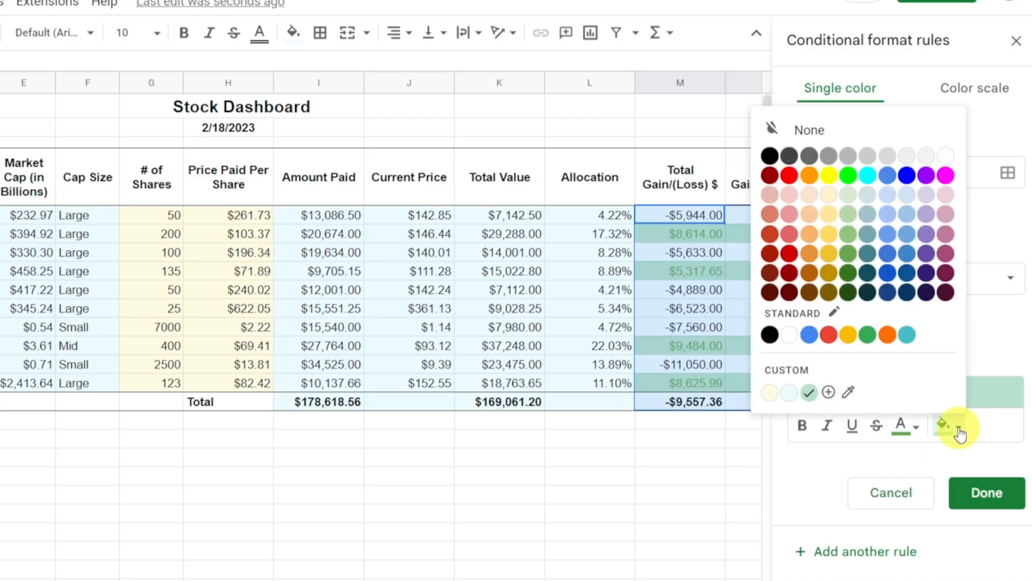
{"action": "left_click", "coordinate": [790, 396]}
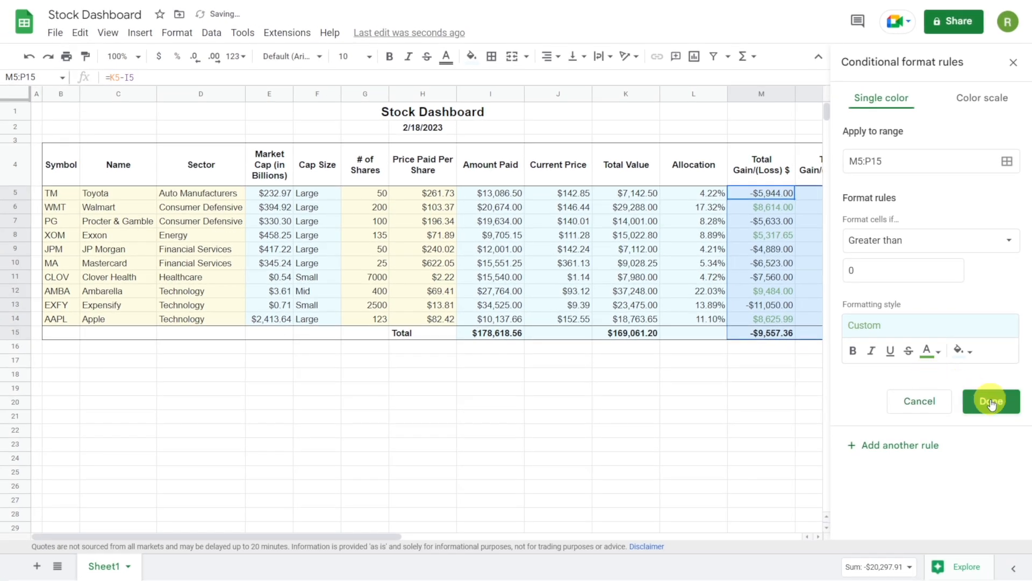
{"action": "left_click", "coordinate": [992, 403]}
{"action": "left_click", "coordinate": [761, 388]}
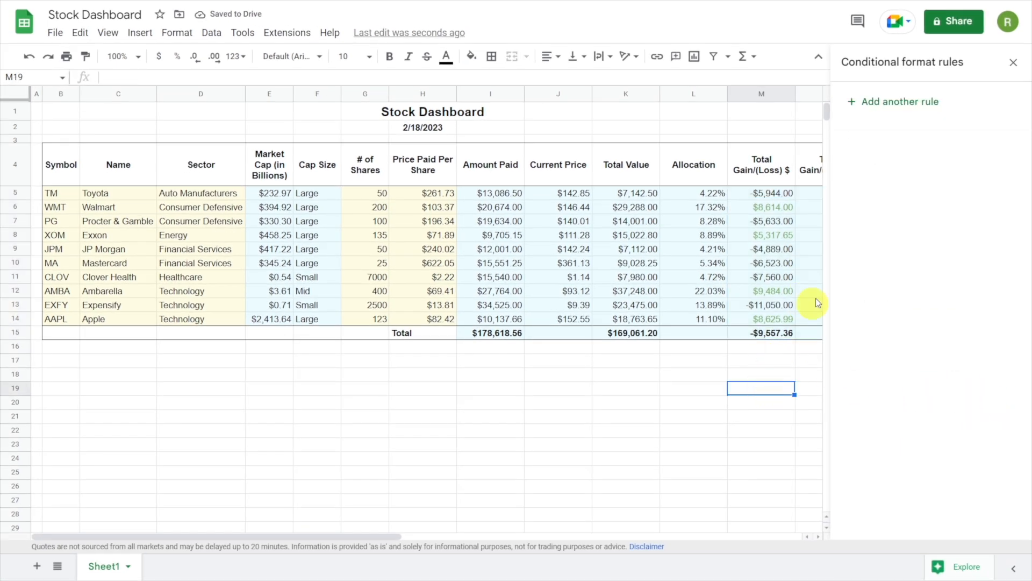
{"action": "left_click", "coordinate": [1014, 63]}
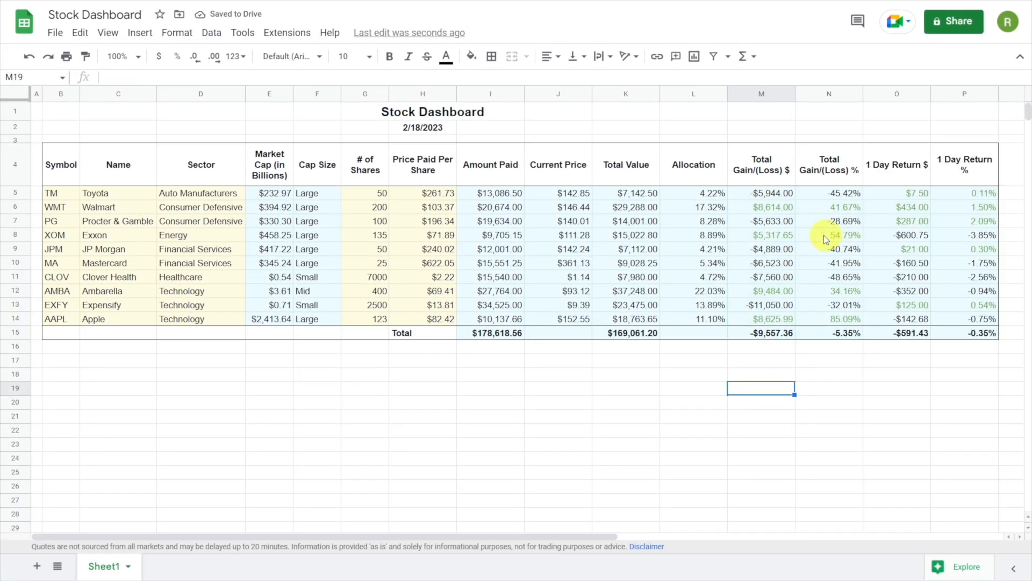
{"action": "left_click", "coordinate": [909, 194]}
{"action": "left_click", "coordinate": [989, 191]}
{"action": "left_click", "coordinate": [989, 208]}
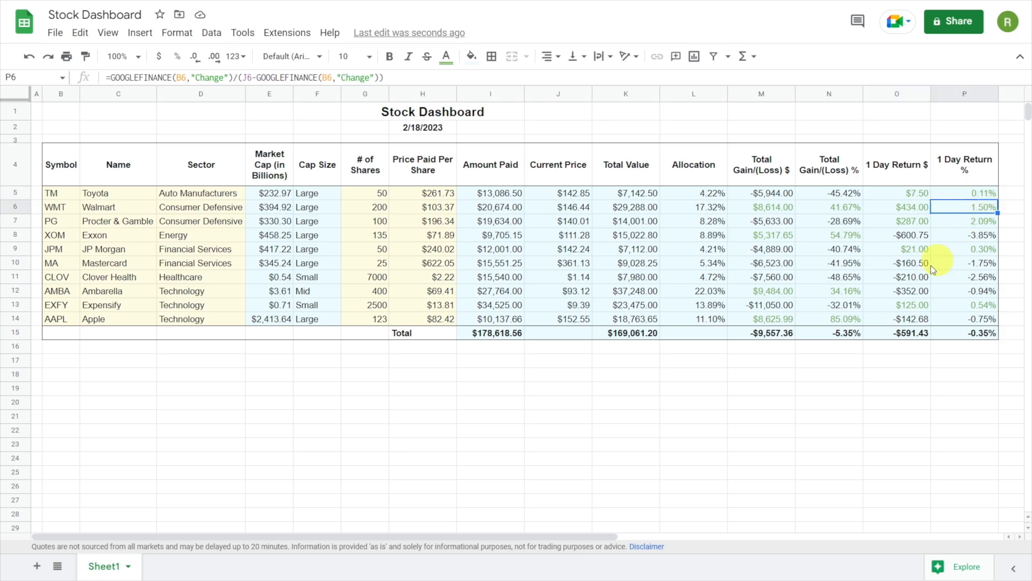
{"action": "left_click", "coordinate": [891, 346]}
- Add another conditional formatting rule on M5:P15 for cells with a value less than 0
{"action": "left_click_drag", "start_coordinate": [774, 194], "coordinate": [982, 335]}
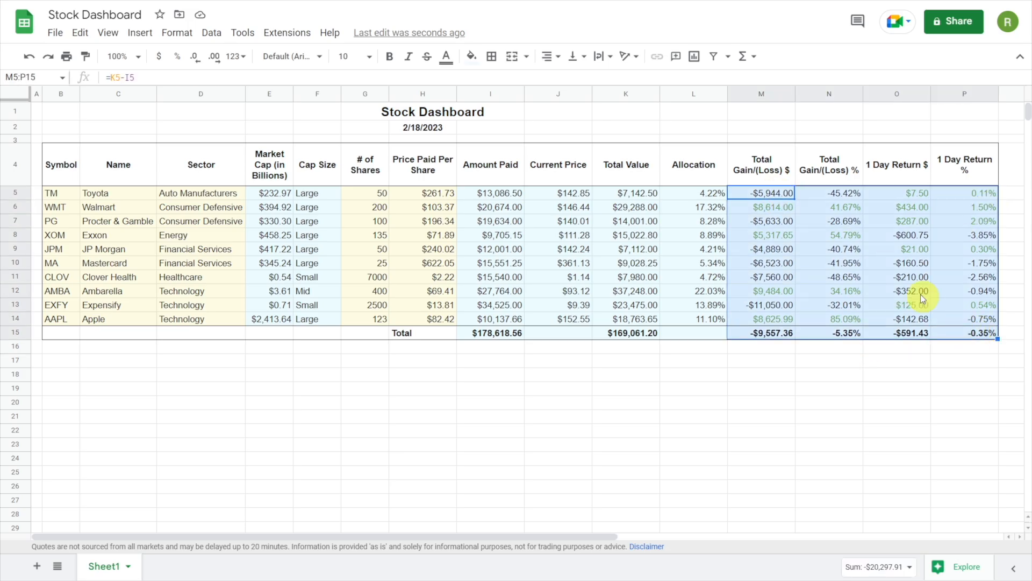
{"action": "left_click", "coordinate": [180, 32]}
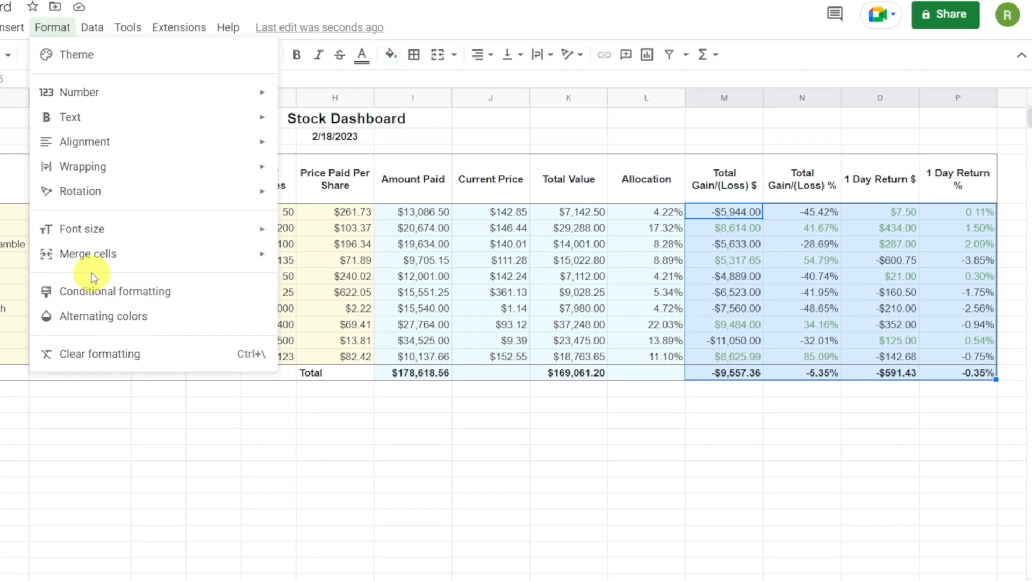
{"action": "left_click", "coordinate": [102, 295]}
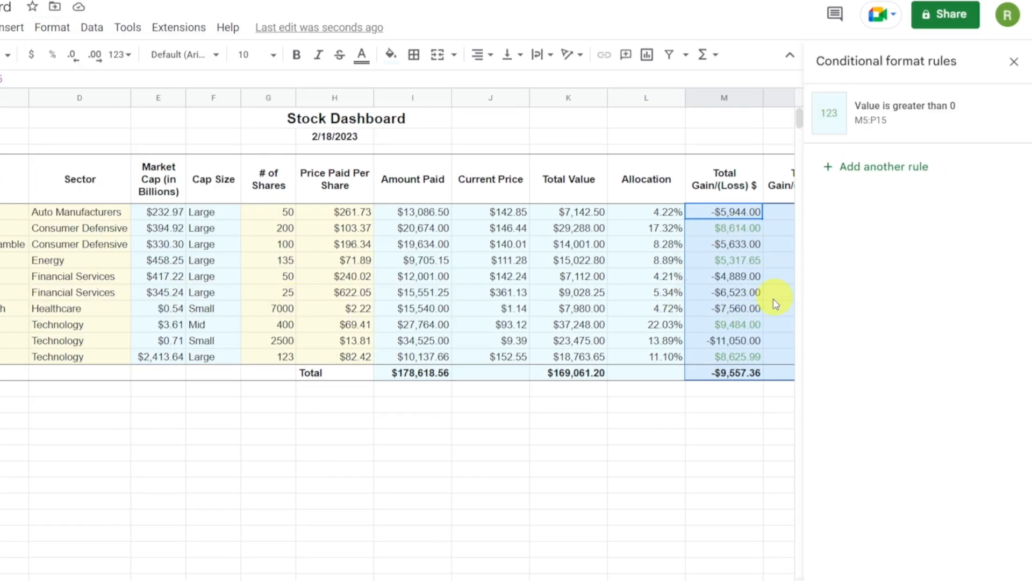
{"action": "left_click", "coordinate": [840, 171]}
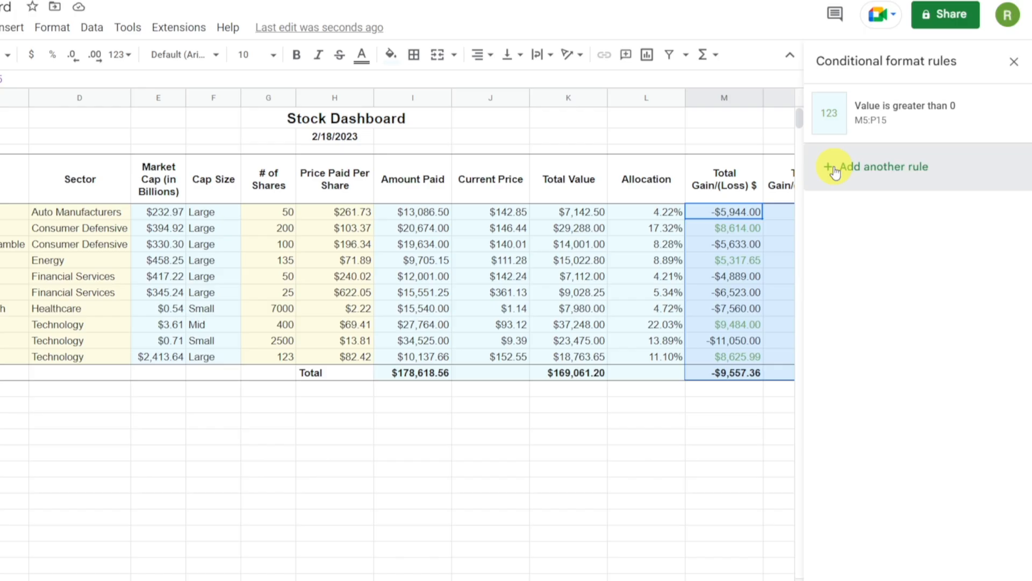
{"action": "left_click", "coordinate": [873, 277]}
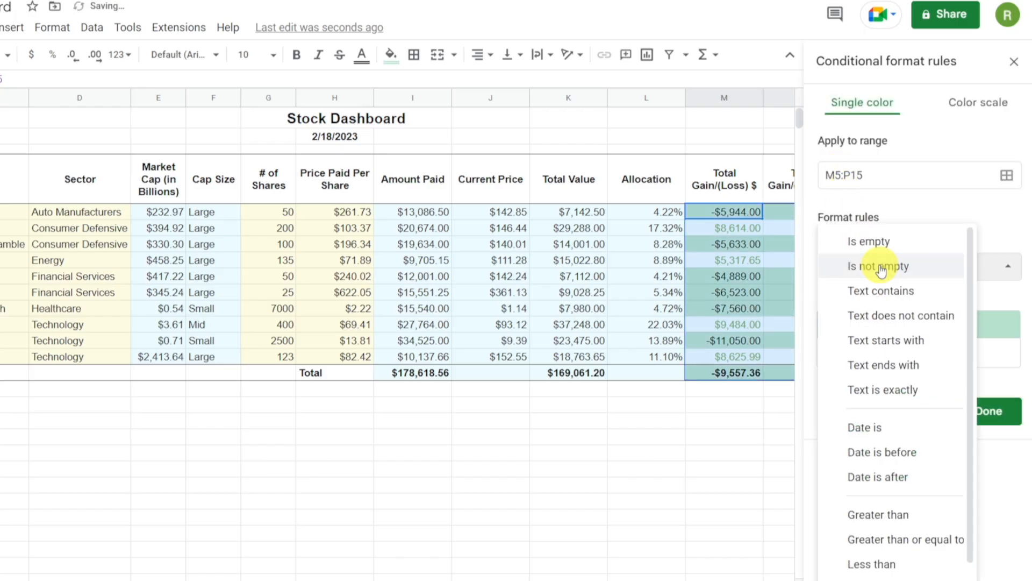
{"action": "left_click", "coordinate": [890, 559]}
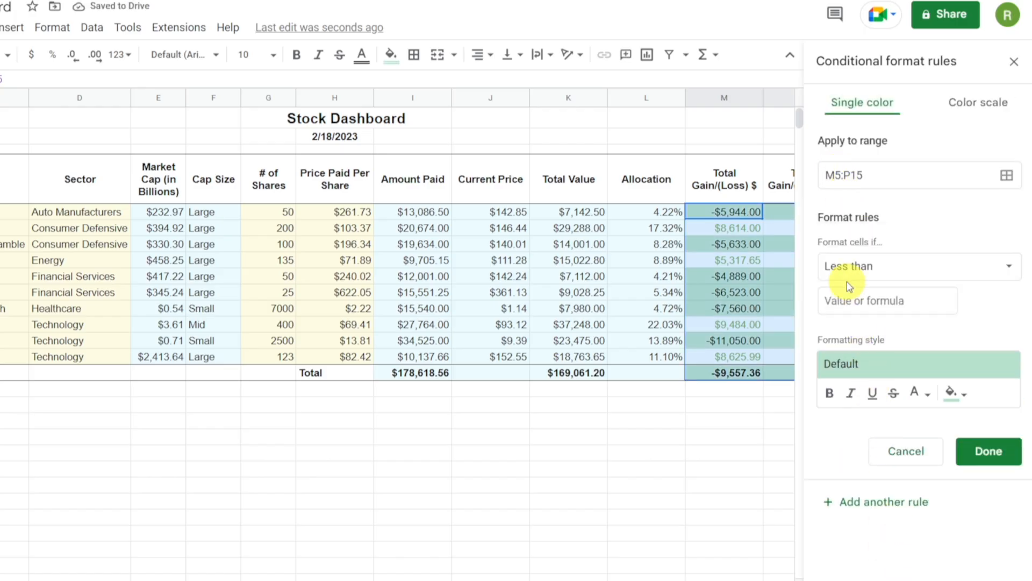
{"action": "left_click", "coordinate": [856, 304]}
{"action": "type", "text": "0"}
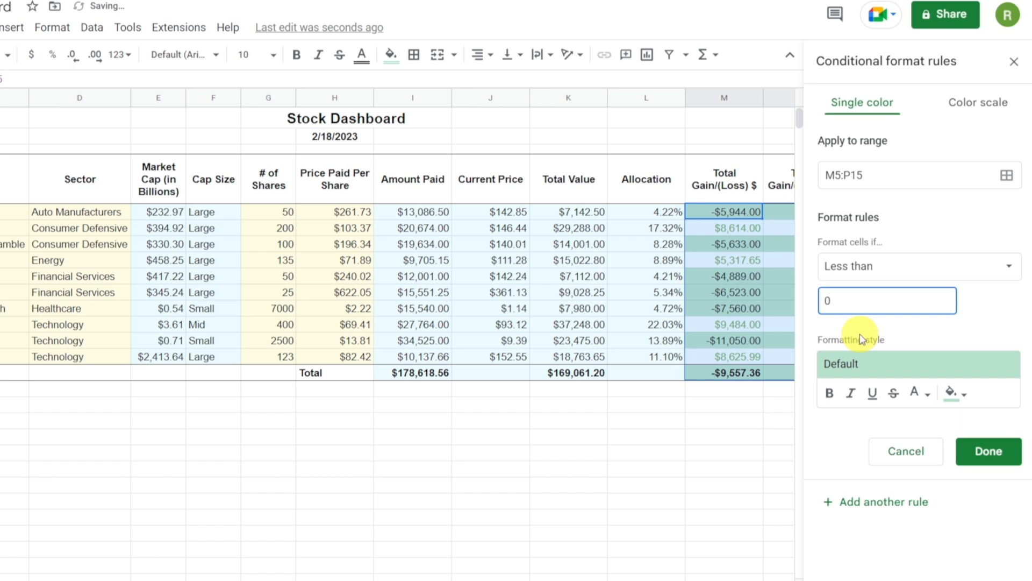
- Give the less-than-0 rule red text and the custom light blue fill, save it and close the rules
{"action": "left_click", "coordinate": [921, 393]}
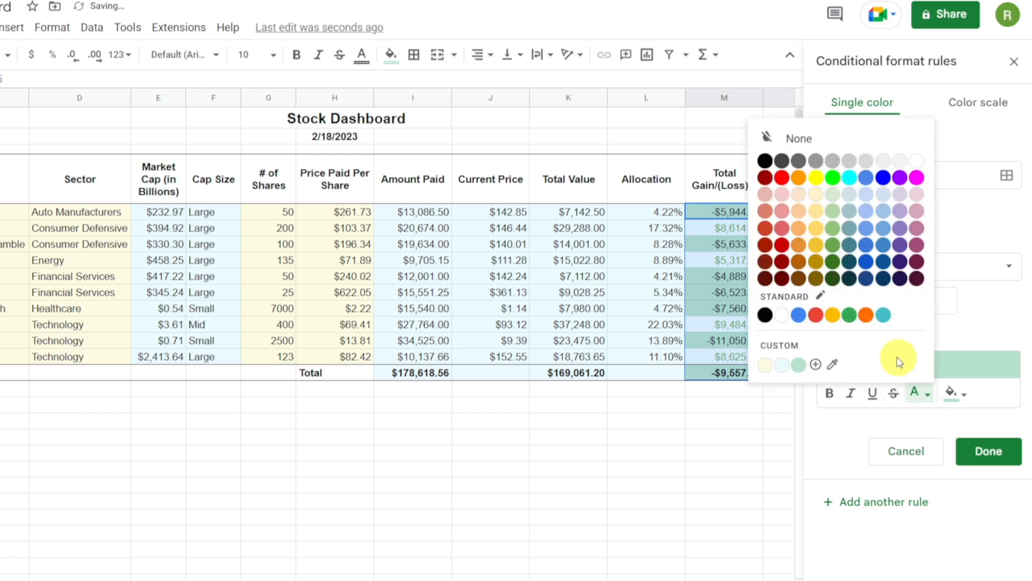
{"action": "left_click", "coordinate": [815, 316]}
{"action": "left_click", "coordinate": [962, 395]}
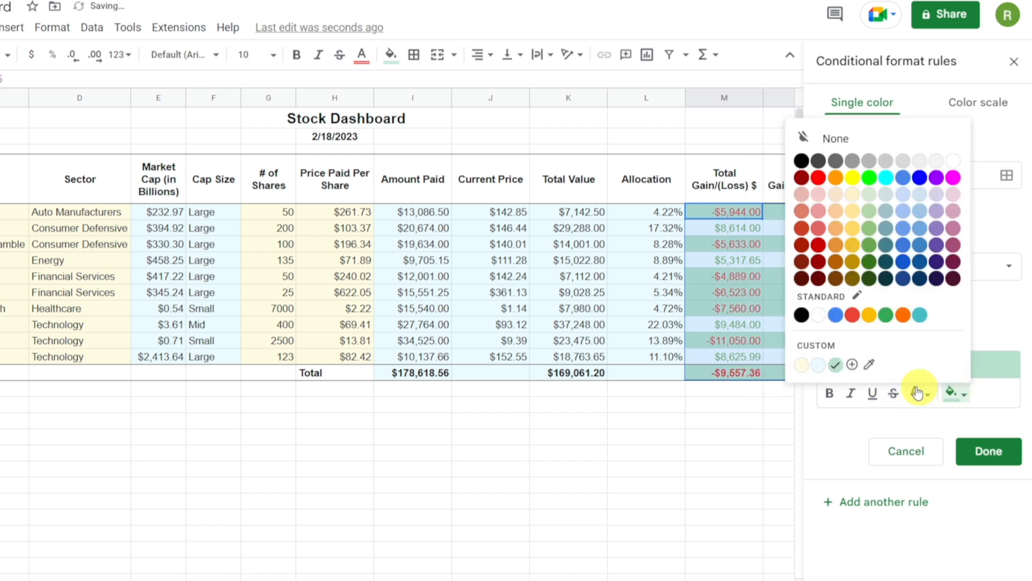
{"action": "left_click", "coordinate": [938, 398]}
{"action": "left_click", "coordinate": [961, 397]}
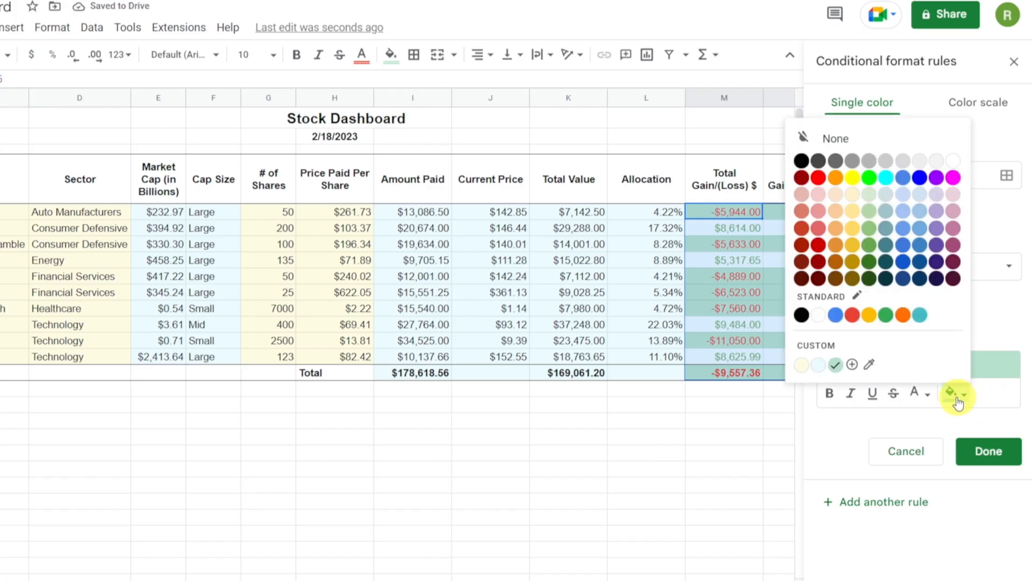
{"action": "left_click", "coordinate": [819, 373]}
{"action": "left_click", "coordinate": [988, 451]}
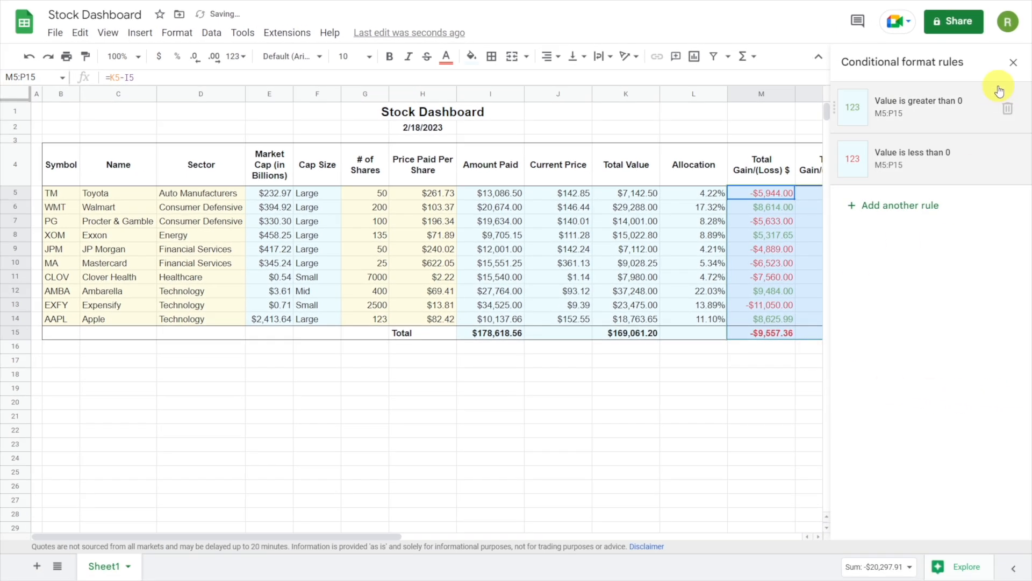
{"action": "left_click", "coordinate": [1013, 62]}
{"action": "left_click", "coordinate": [724, 377]}
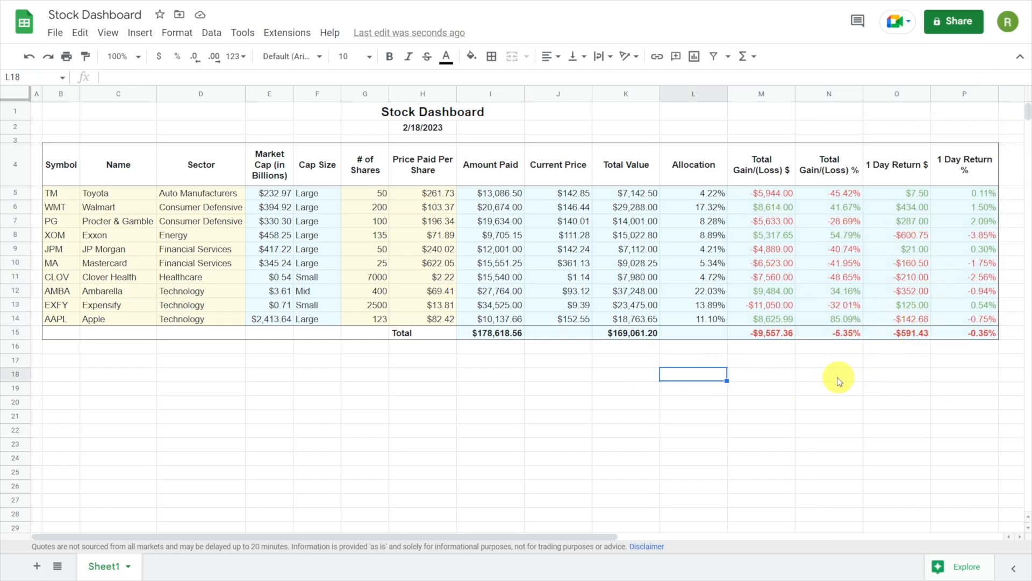
- Insert a blank chart with the empty cell B17 selected
{"action": "left_click", "coordinate": [151, 361]}
{"action": "key", "text": "Left"}
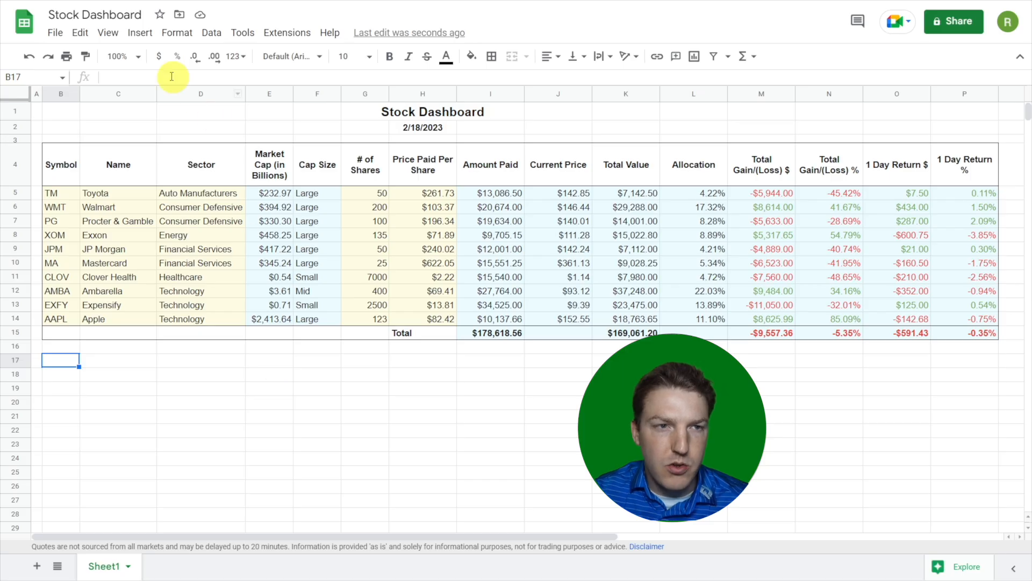
{"action": "left_click", "coordinate": [140, 33]}
{"action": "left_click", "coordinate": [193, 158]}
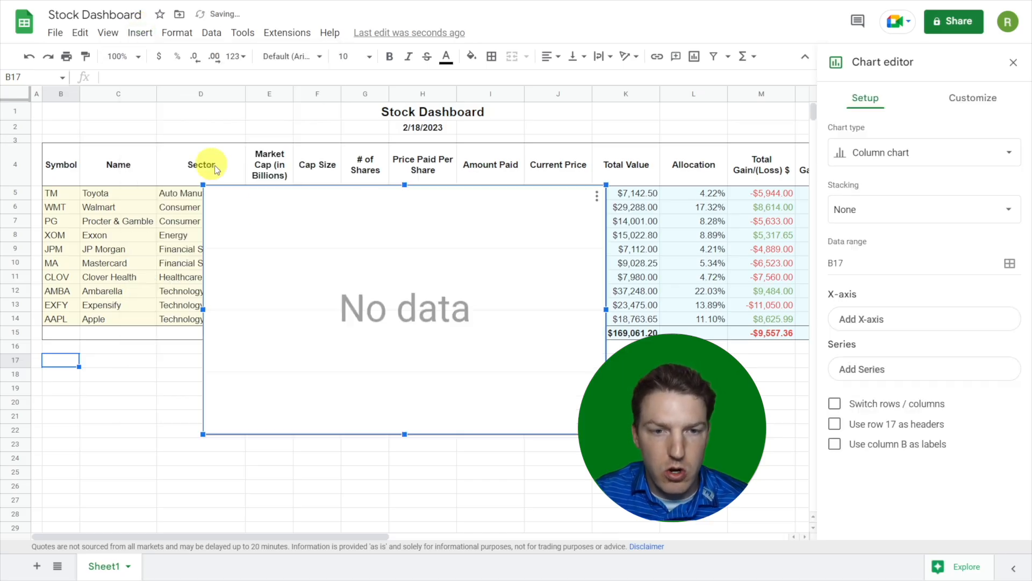
- Position and resize the chart below the table, covering about B17 to F28, and change its type to a pie chart
{"action": "left_click_drag", "start_coordinate": [203, 184], "coordinate": [427, 322]}
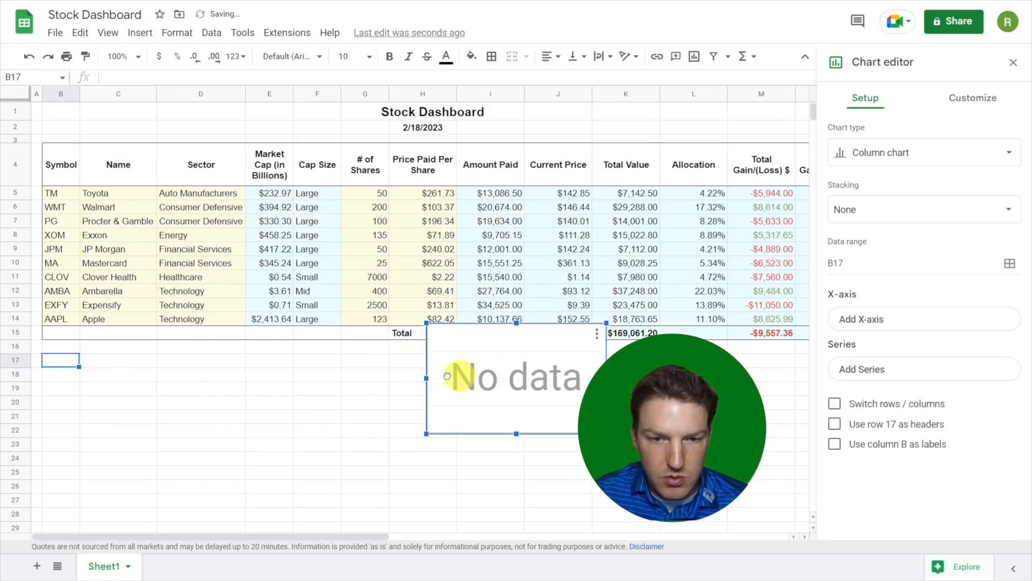
{"action": "left_click_drag", "start_coordinate": [447, 376], "coordinate": [62, 405]}
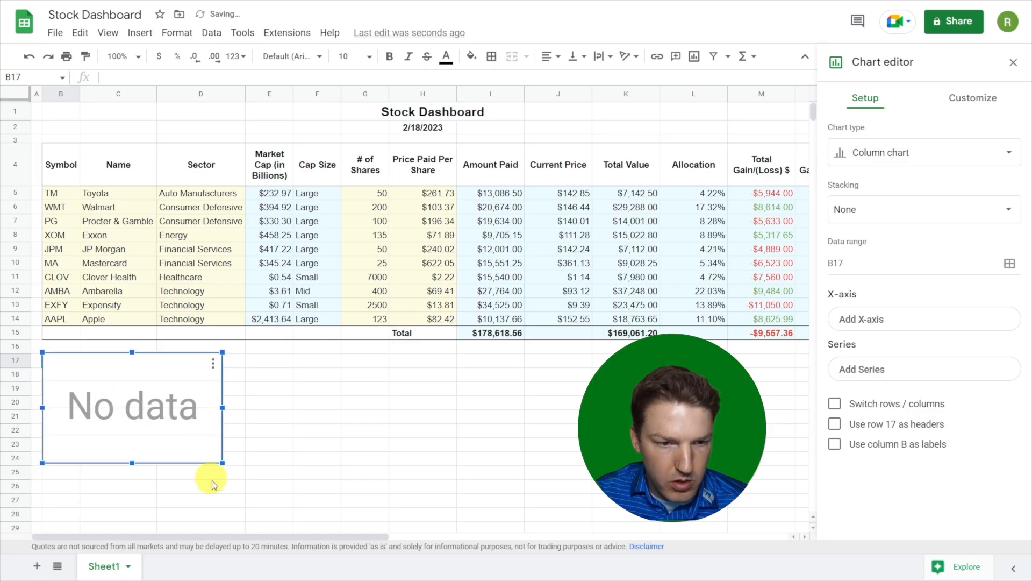
{"action": "left_click_drag", "start_coordinate": [221, 463], "coordinate": [269, 525]}
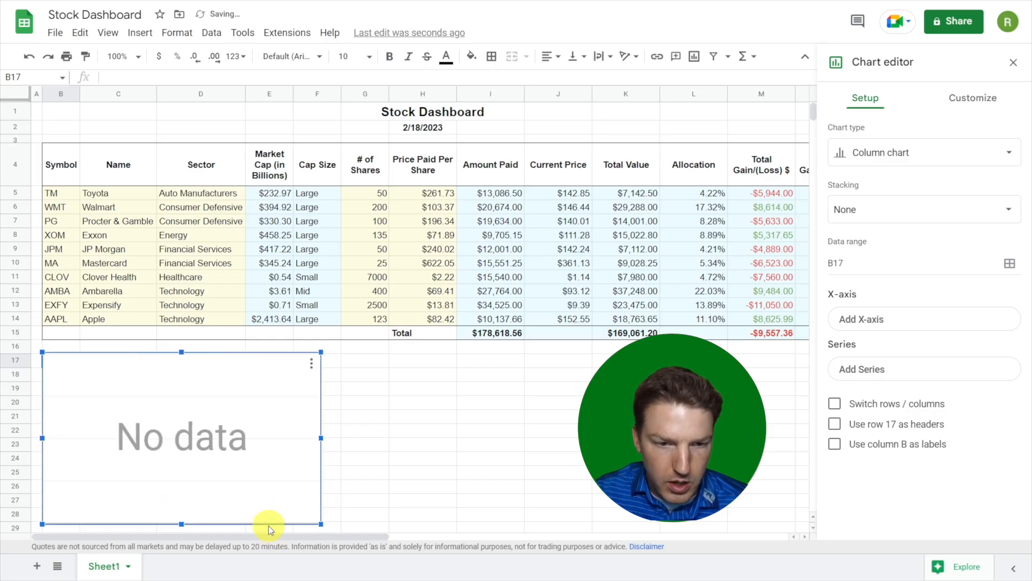
{"action": "left_click_drag", "start_coordinate": [319, 436], "coordinate": [311, 436]}
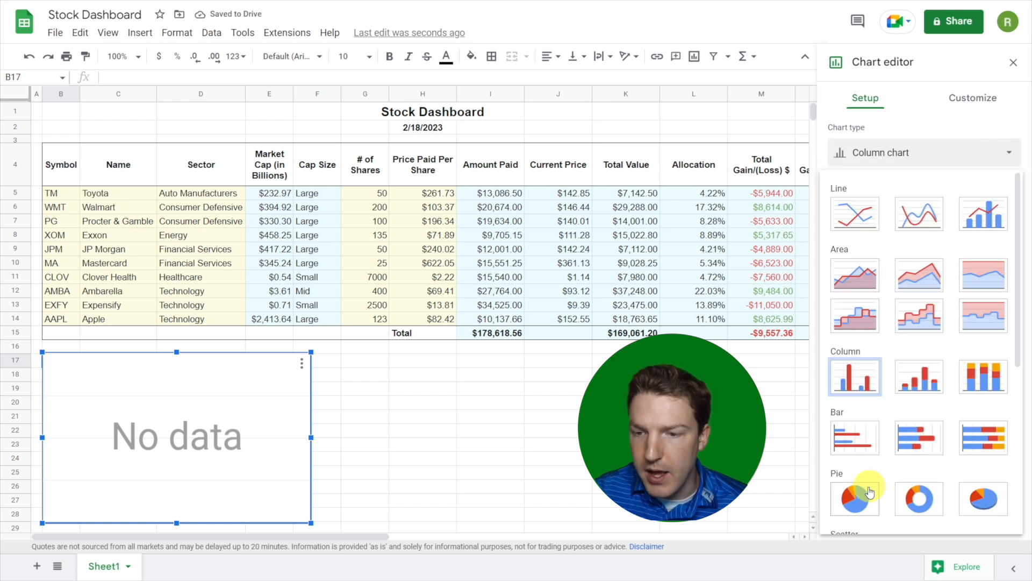
{"action": "left_click", "coordinate": [864, 504]}
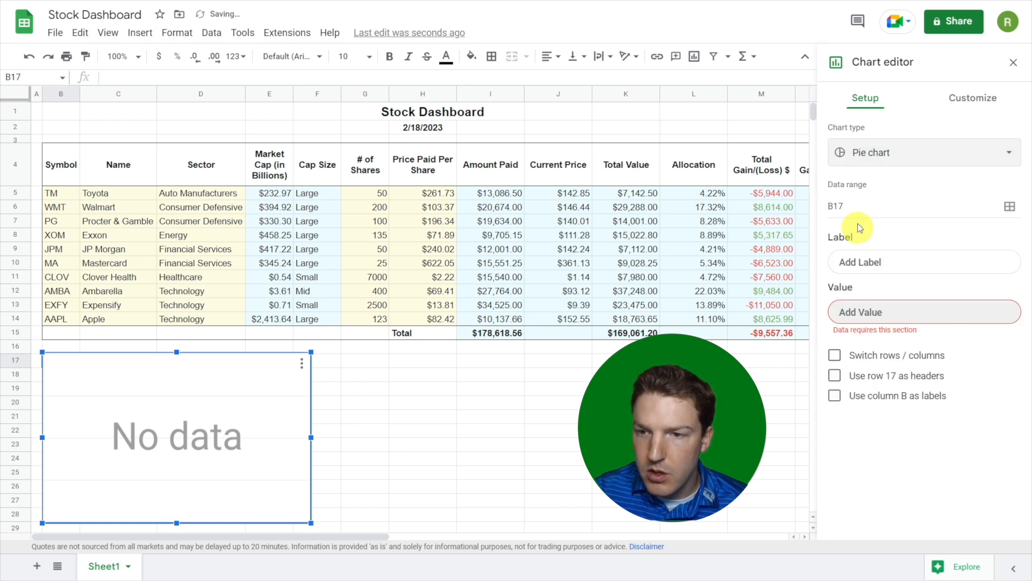
- Set the pie chart's label range to the company names in C5:C14
{"action": "left_click", "coordinate": [860, 264]}
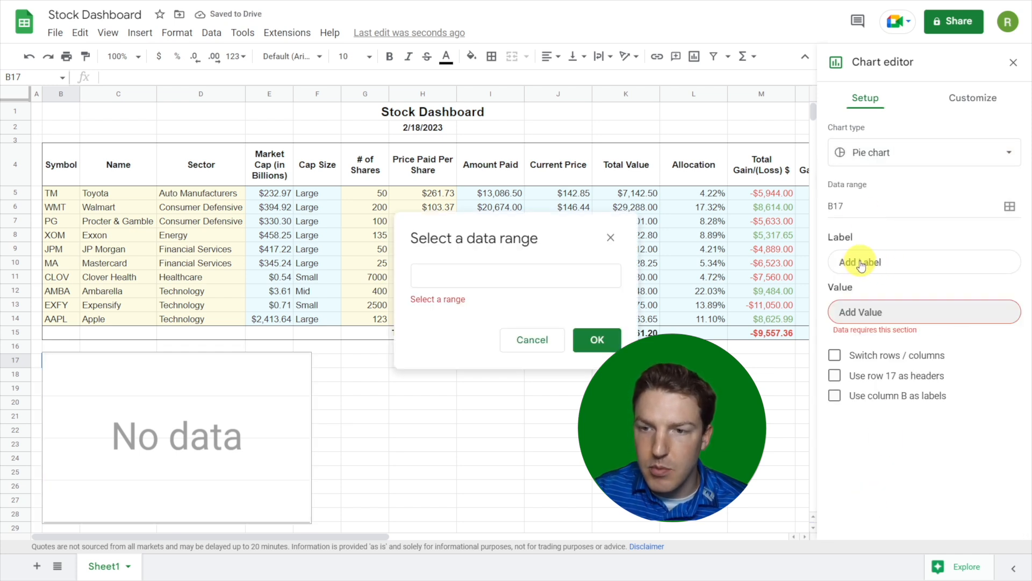
{"action": "left_click", "coordinate": [444, 275]}
{"action": "left_click_drag", "start_coordinate": [121, 192], "coordinate": [115, 319]}
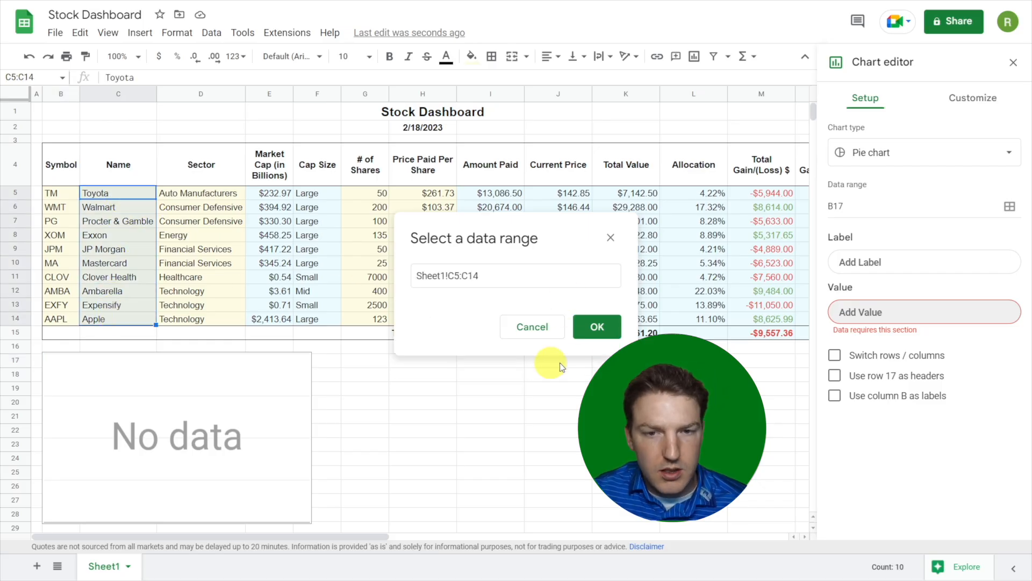
{"action": "left_click", "coordinate": [596, 327]}
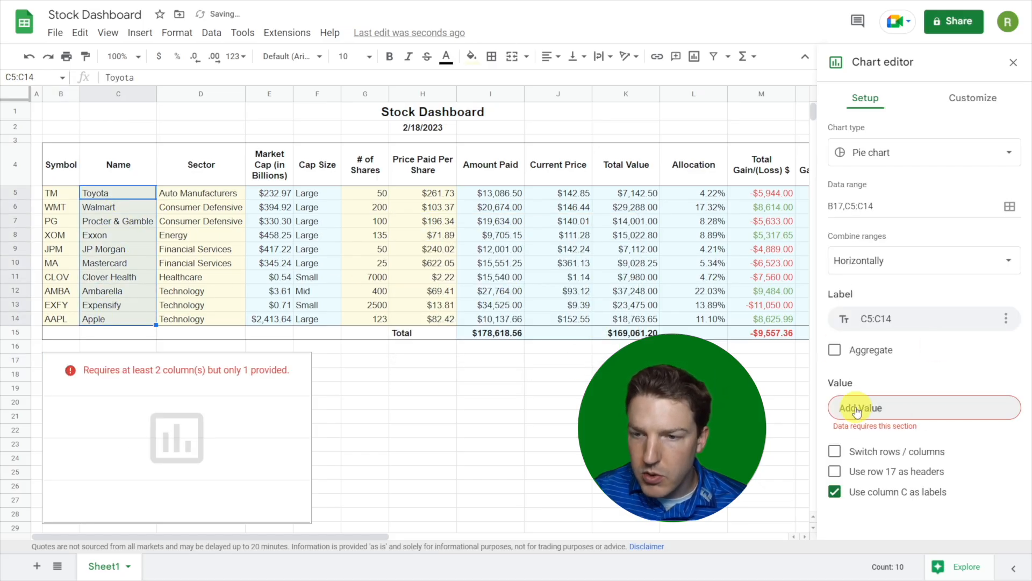
- Set the pie chart's value range to the Allocation percentages in L5:L14
{"action": "left_click", "coordinate": [856, 409]}
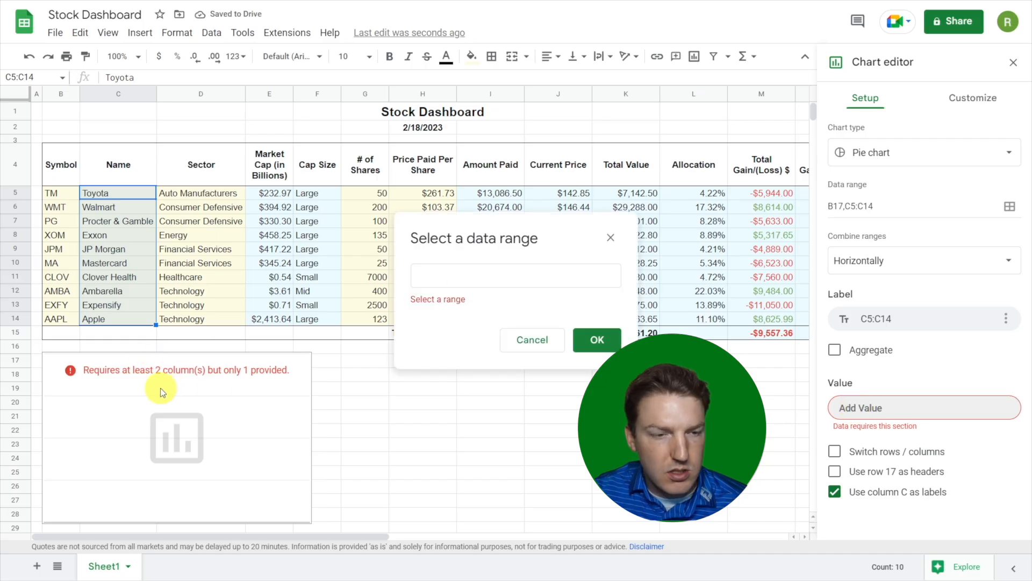
{"action": "left_click", "coordinate": [457, 277]}
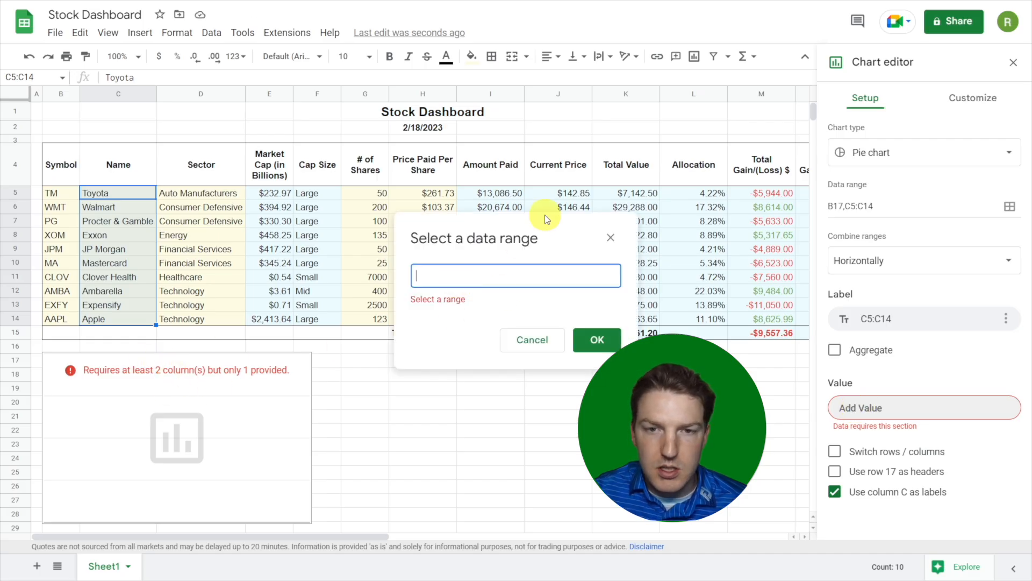
{"action": "left_click_drag", "start_coordinate": [544, 214], "coordinate": [403, 199]}
{"action": "left_click_drag", "start_coordinate": [701, 199], "coordinate": [717, 318]}
{"action": "left_click", "coordinate": [454, 311]}
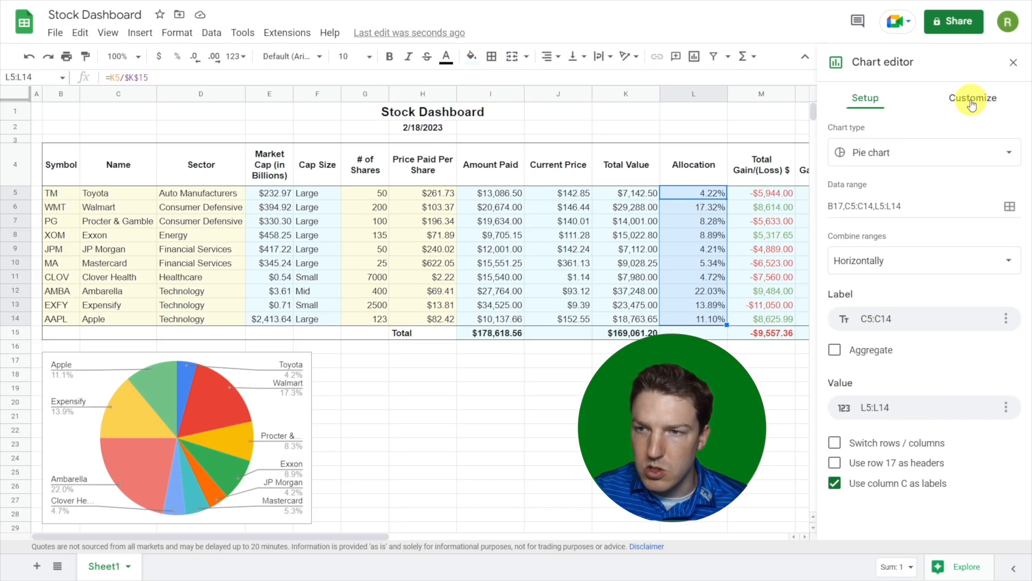
- Title the pie chart "Stock Allocations"
{"action": "left_click", "coordinate": [975, 105]}
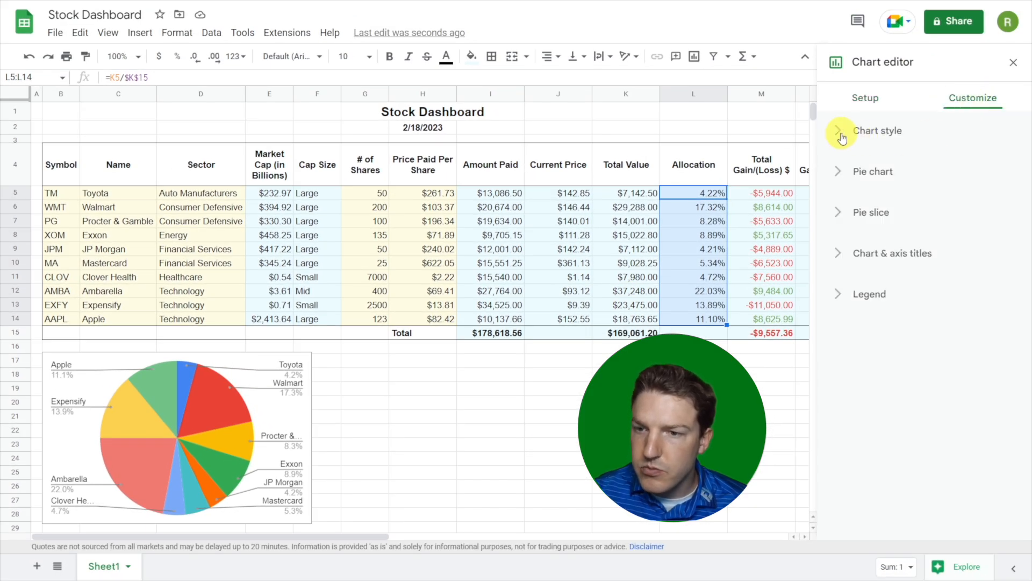
{"action": "left_click", "coordinate": [838, 294]}
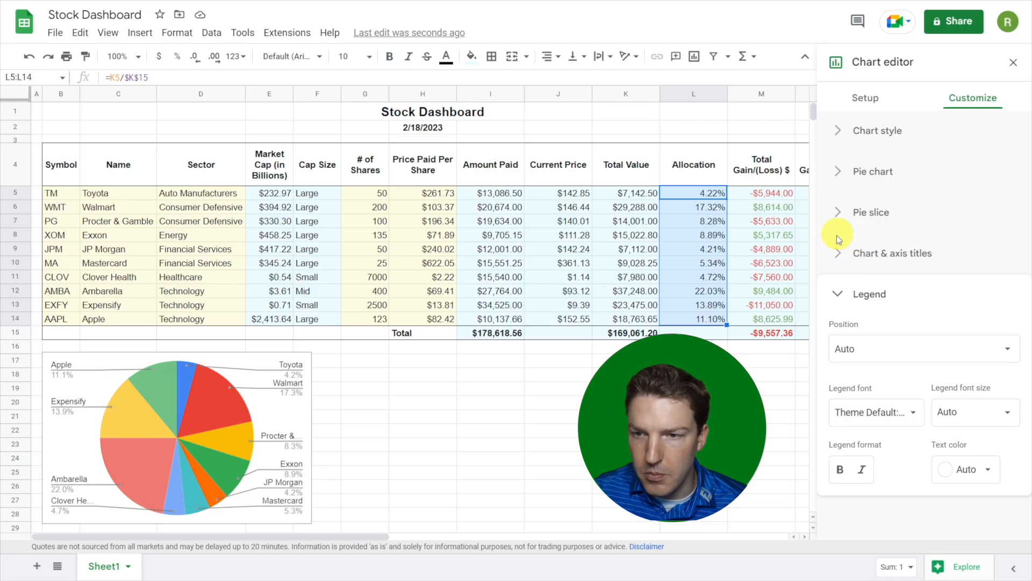
{"action": "left_click", "coordinate": [838, 253]}
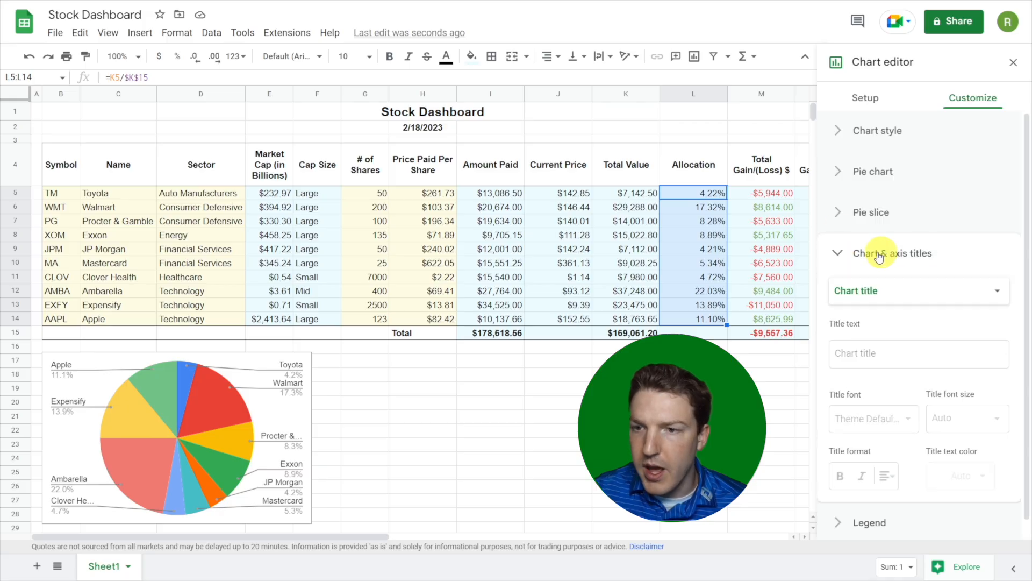
{"action": "left_click", "coordinate": [862, 353]}
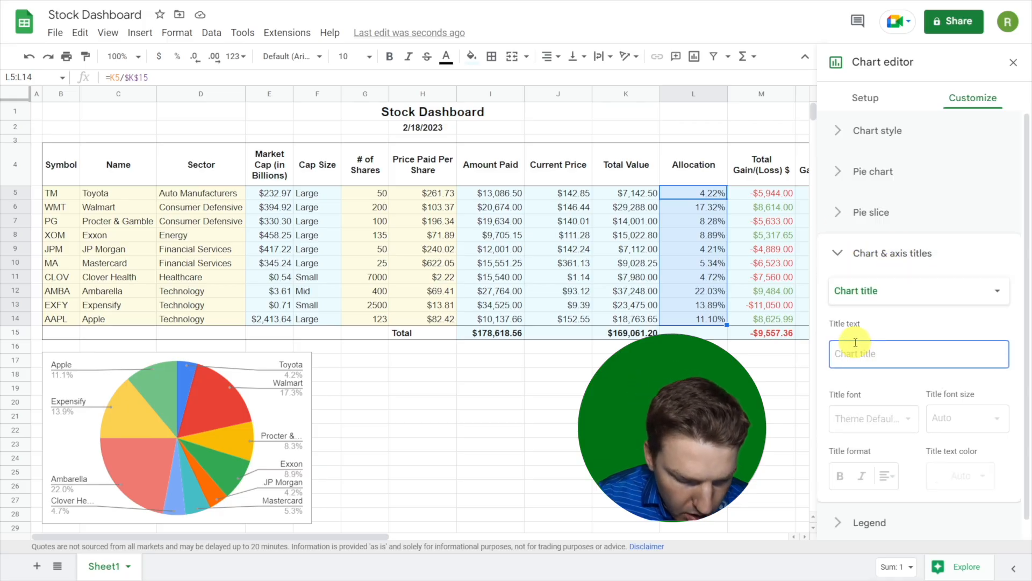
{"action": "type", "text": "Stock Allocations"}
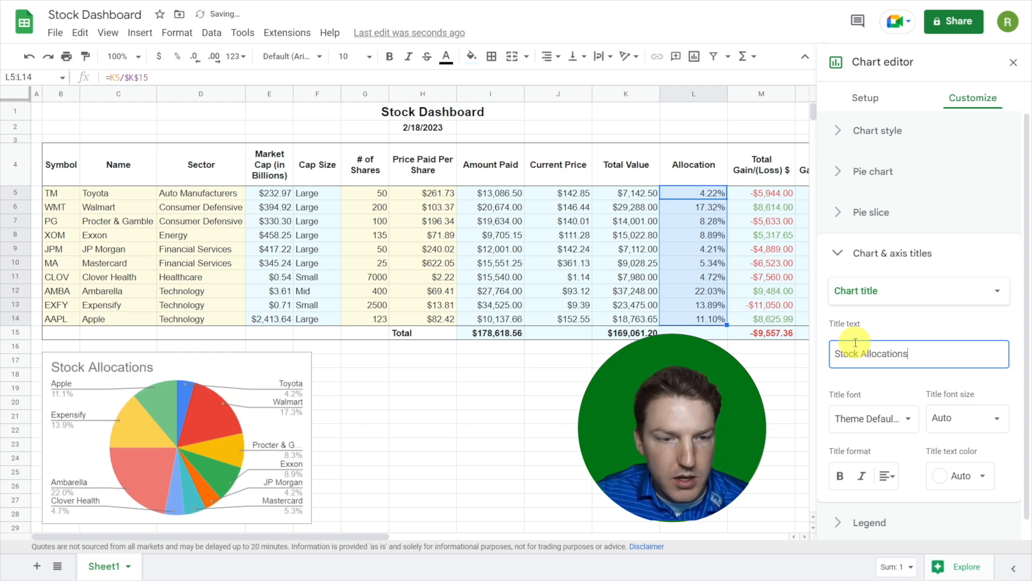
- Center and bold the pie chart's title, and close the chart editor
{"action": "left_click", "coordinate": [887, 476]}
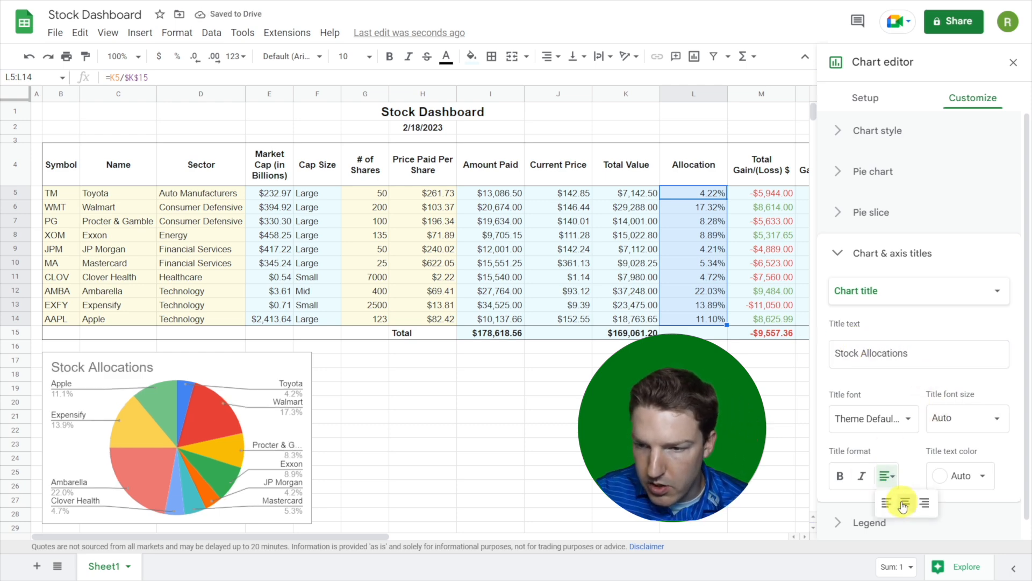
{"action": "left_click", "coordinate": [904, 502]}
{"action": "left_click", "coordinate": [840, 475]}
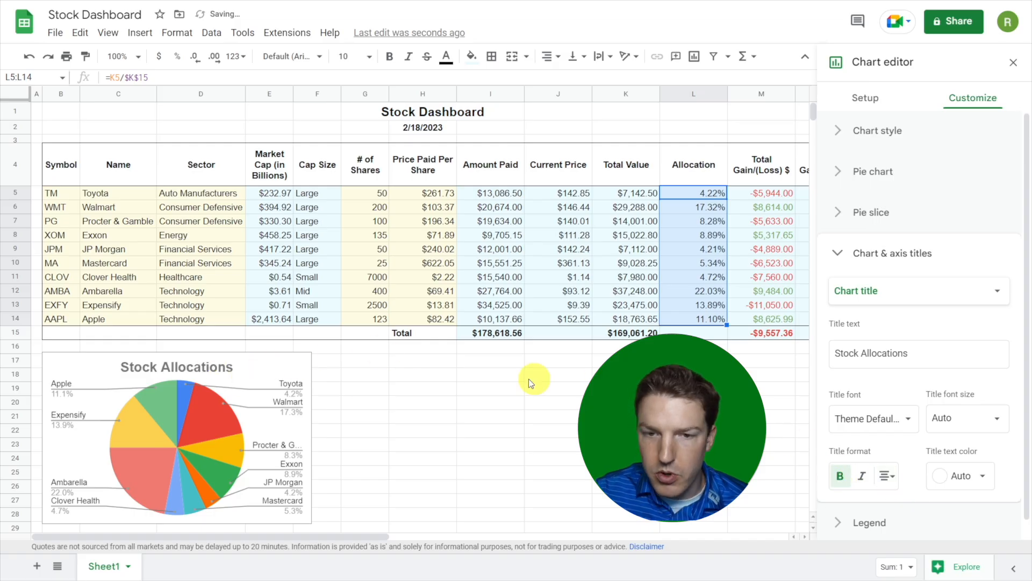
{"action": "left_click", "coordinate": [1016, 64]}
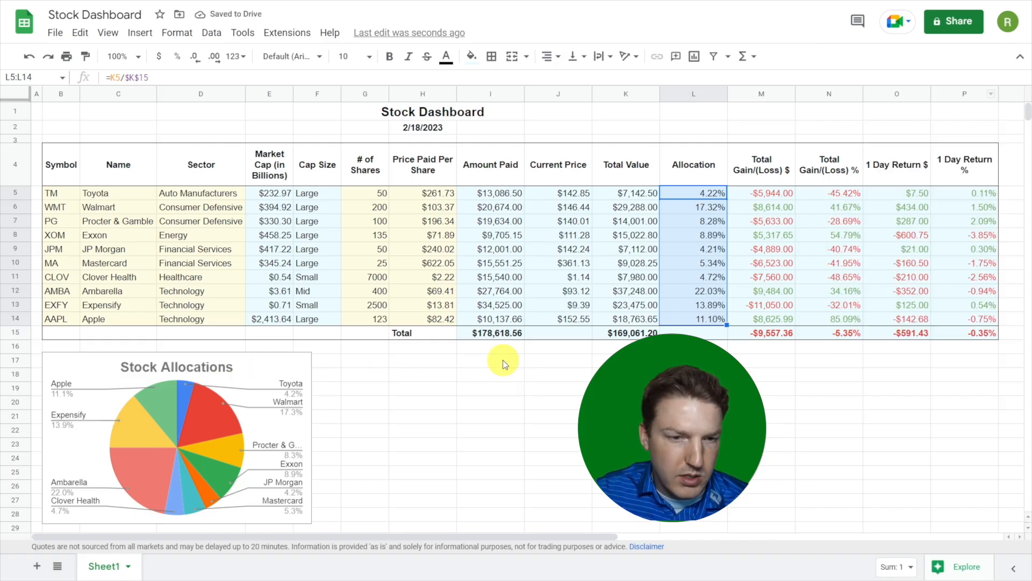
{"action": "left_click", "coordinate": [502, 360]}
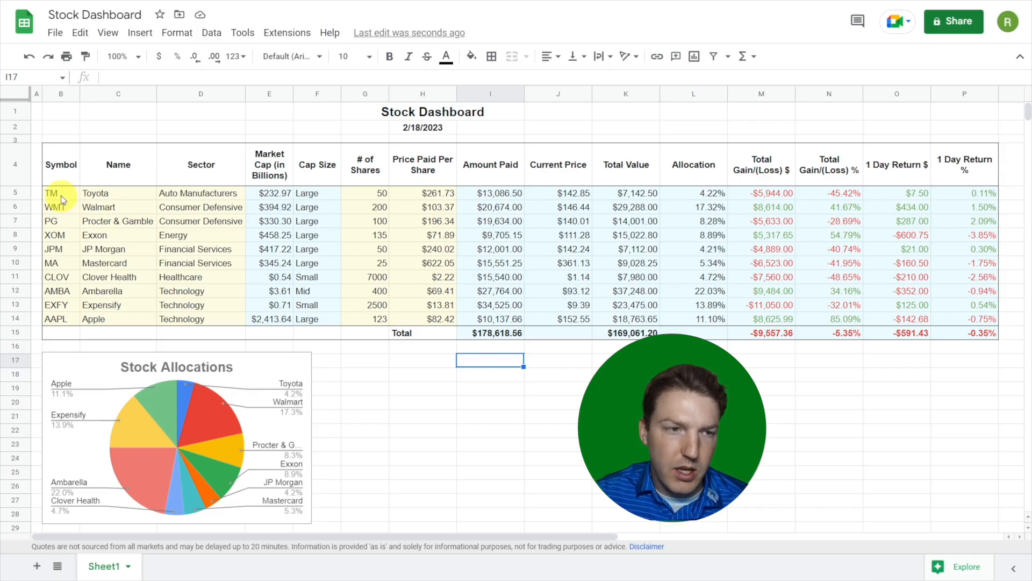
- Sort the stock rows B5:P14 by the Allocation values in column L in descending (Z → A) order
{"action": "left_click_drag", "start_coordinate": [54, 194], "coordinate": [976, 321]}
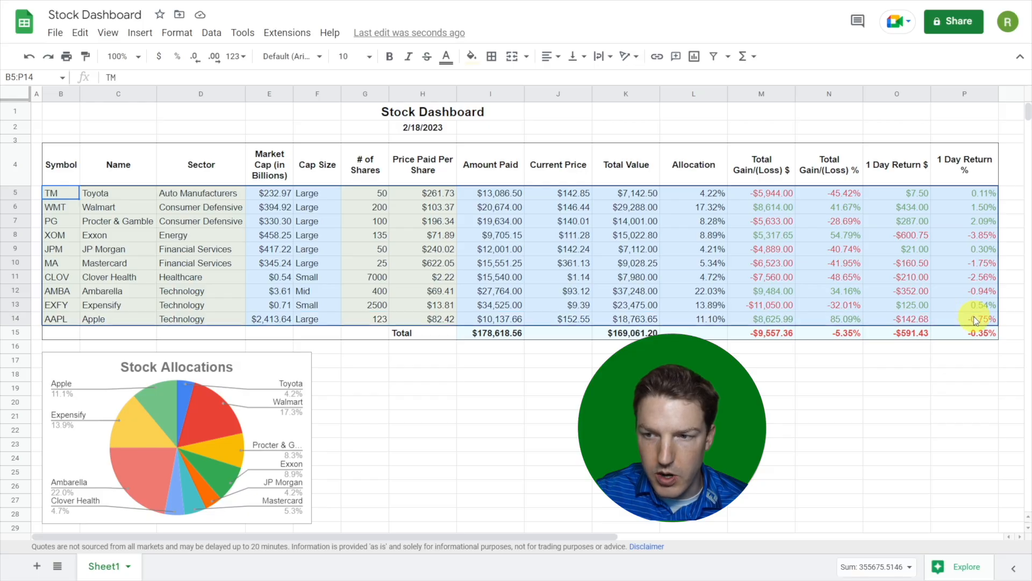
{"action": "left_click", "coordinate": [212, 33]}
{"action": "mouse_move", "coordinate": [271, 88]}
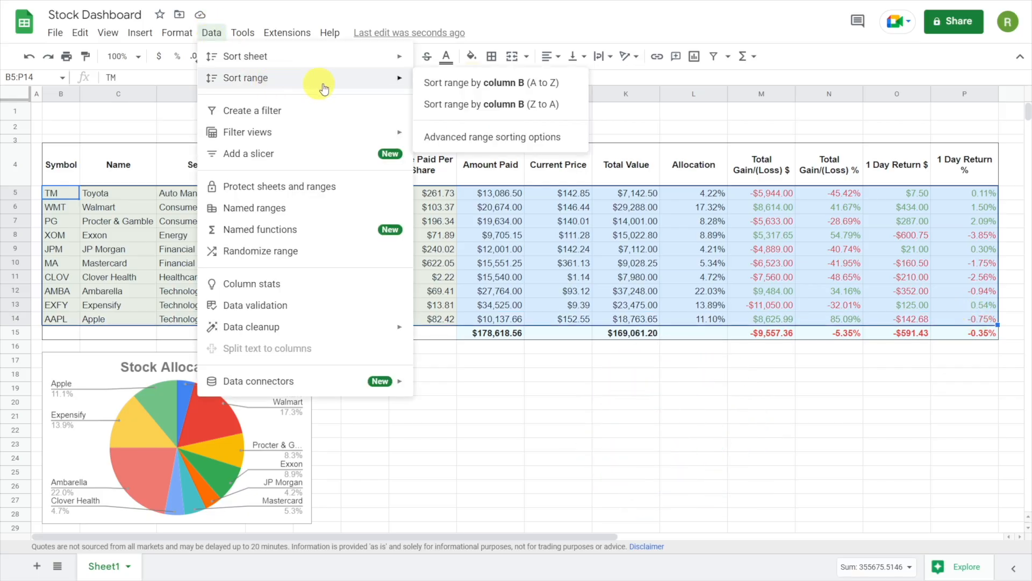
{"action": "left_click", "coordinate": [495, 140]}
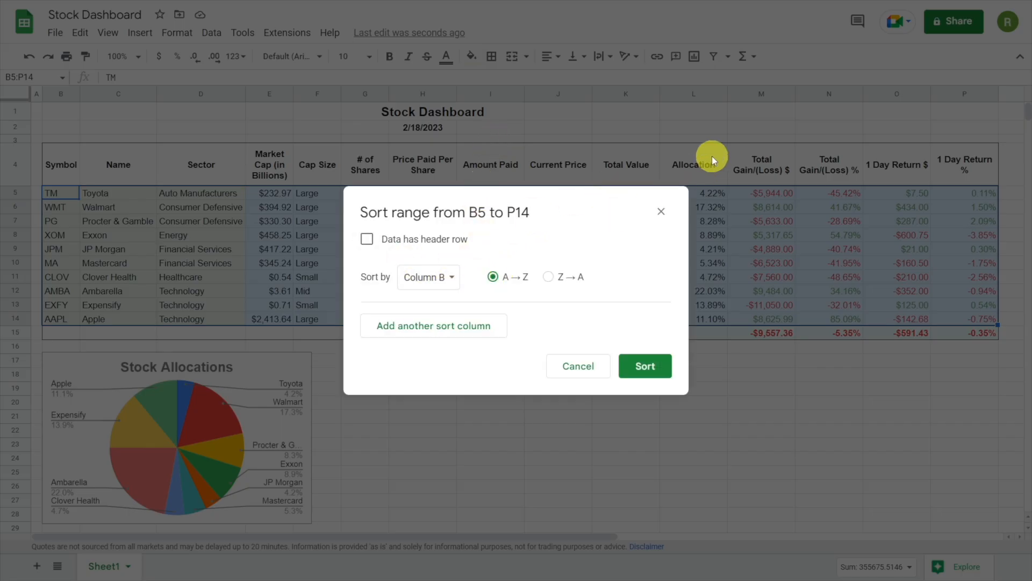
{"action": "left_click", "coordinate": [449, 277]}
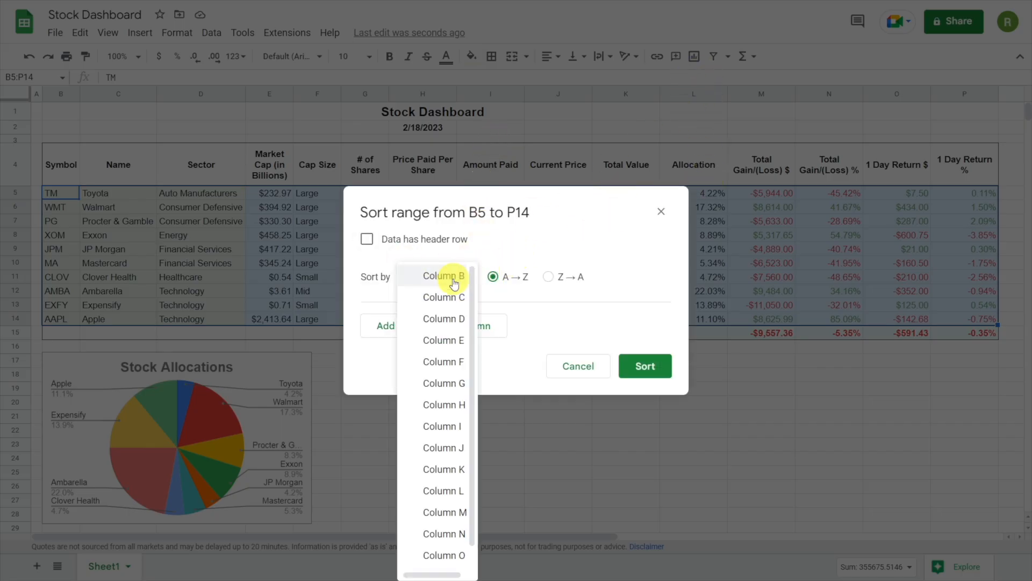
{"action": "left_click", "coordinate": [444, 491]}
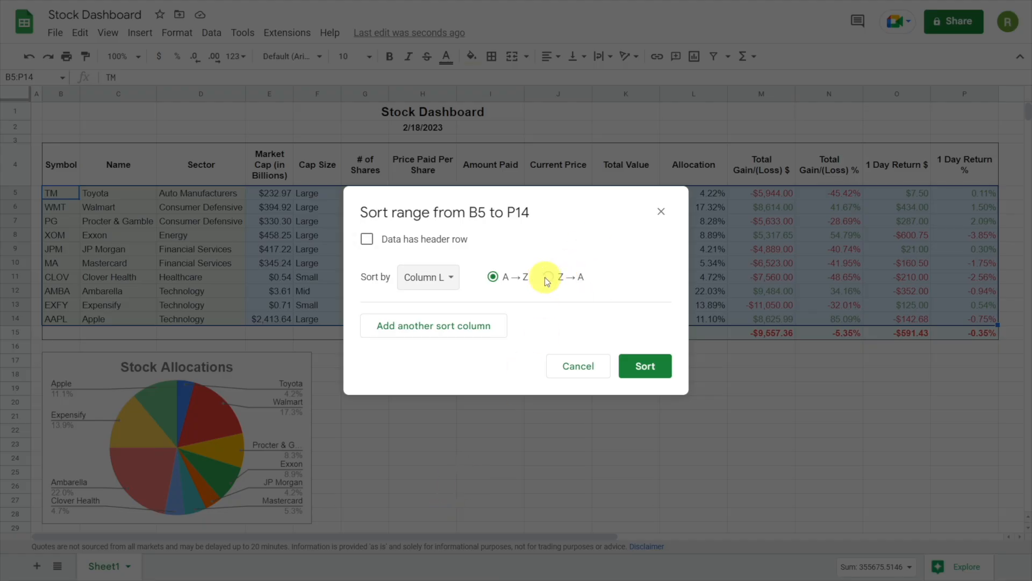
{"action": "left_click", "coordinate": [547, 277]}
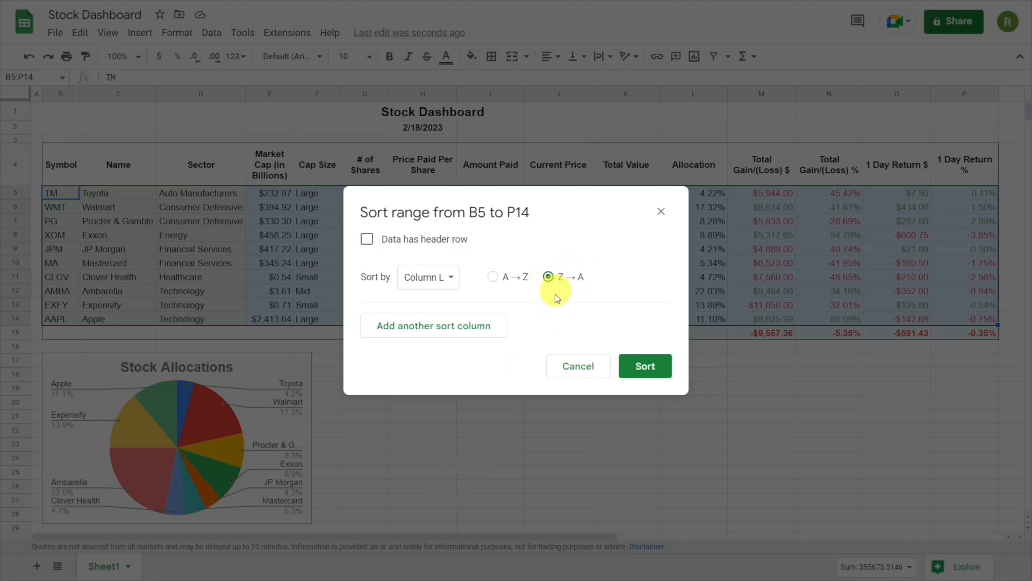
{"action": "left_click", "coordinate": [645, 367]}
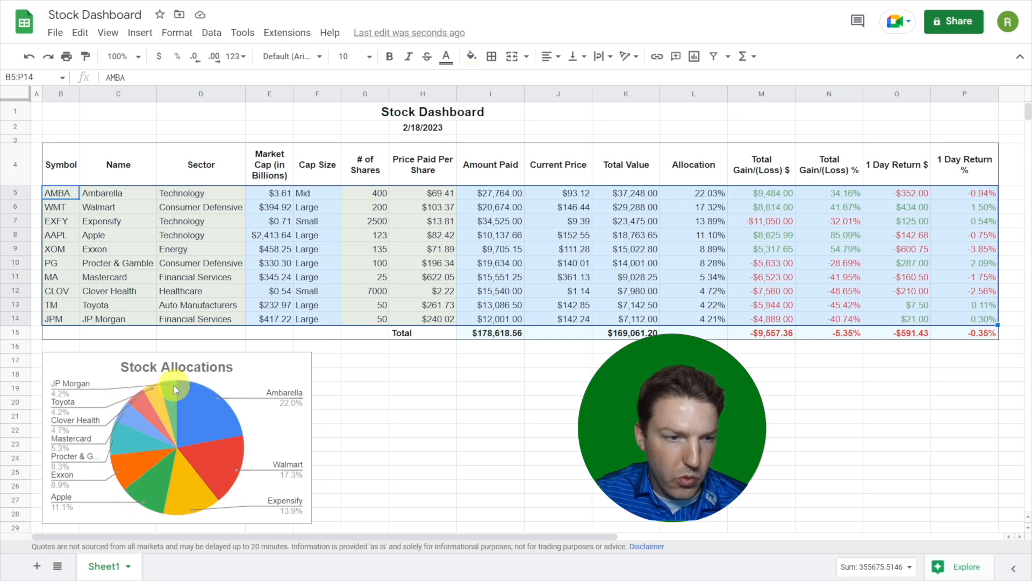
{"action": "left_click", "coordinate": [415, 386]}
{"action": "left_click", "coordinate": [411, 444]}
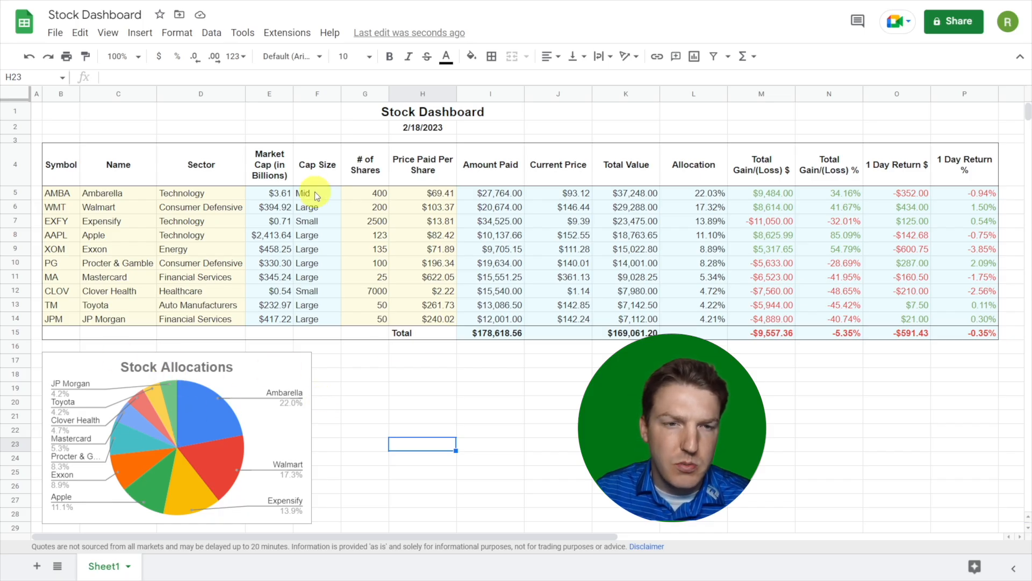
{"action": "left_click_drag", "start_coordinate": [314, 191], "coordinate": [317, 314]}
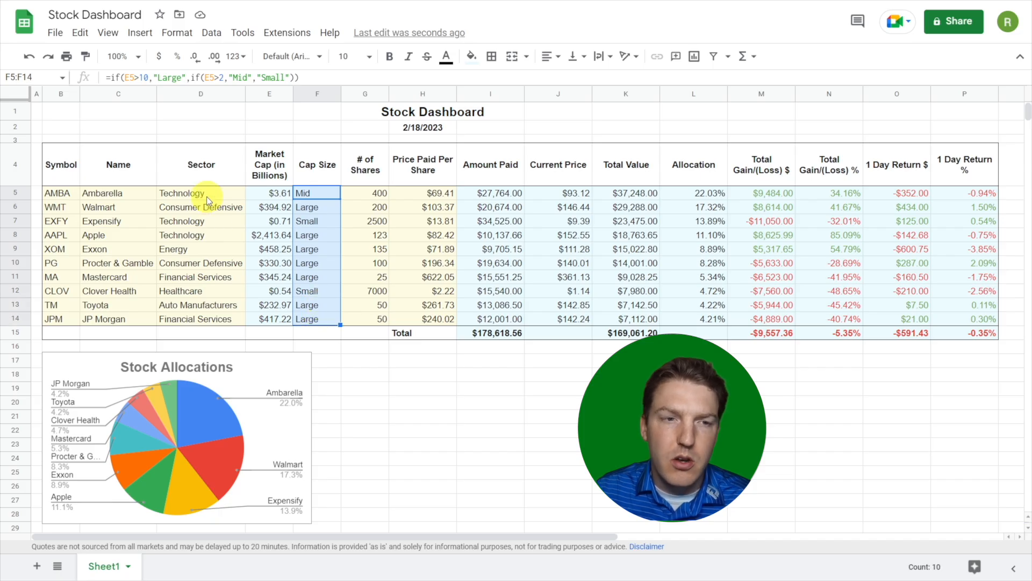
{"action": "left_click_drag", "start_coordinate": [206, 195], "coordinate": [221, 319]}
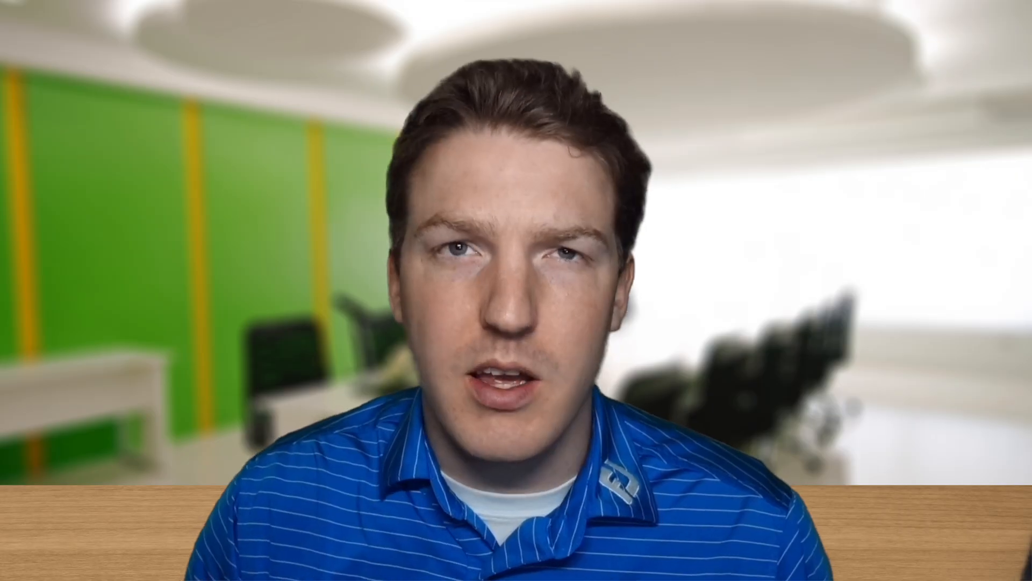
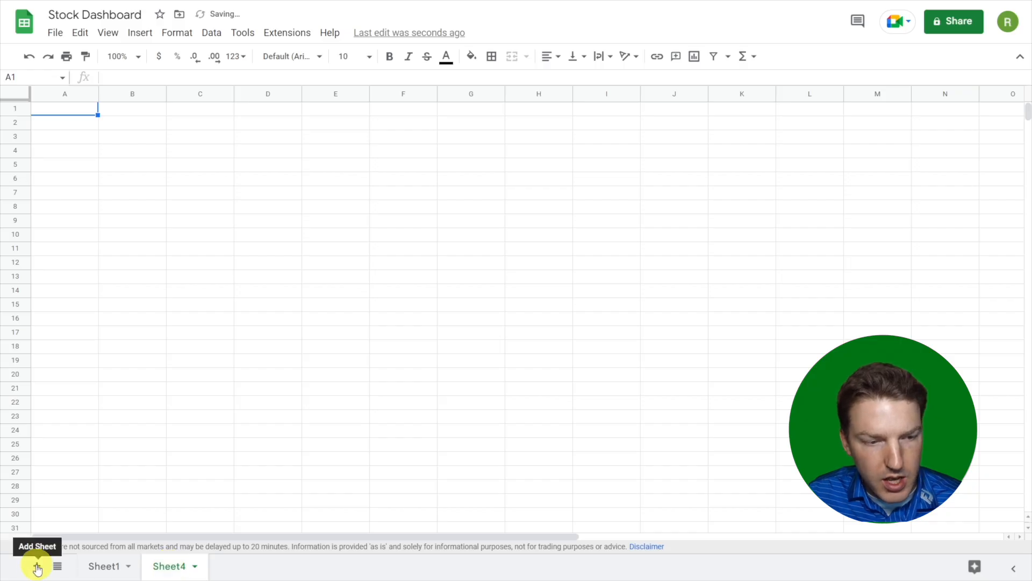
- Rename the new blank sheet as Helper and Sheet1 as Dashboard
{"action": "double_click", "coordinate": [179, 567]}
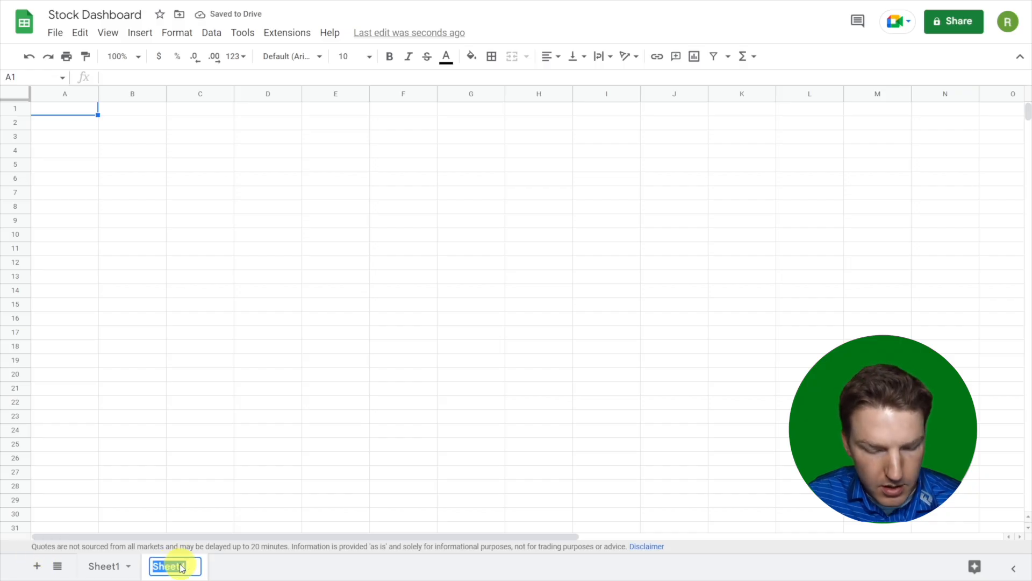
{"action": "type", "text": "Helper"}
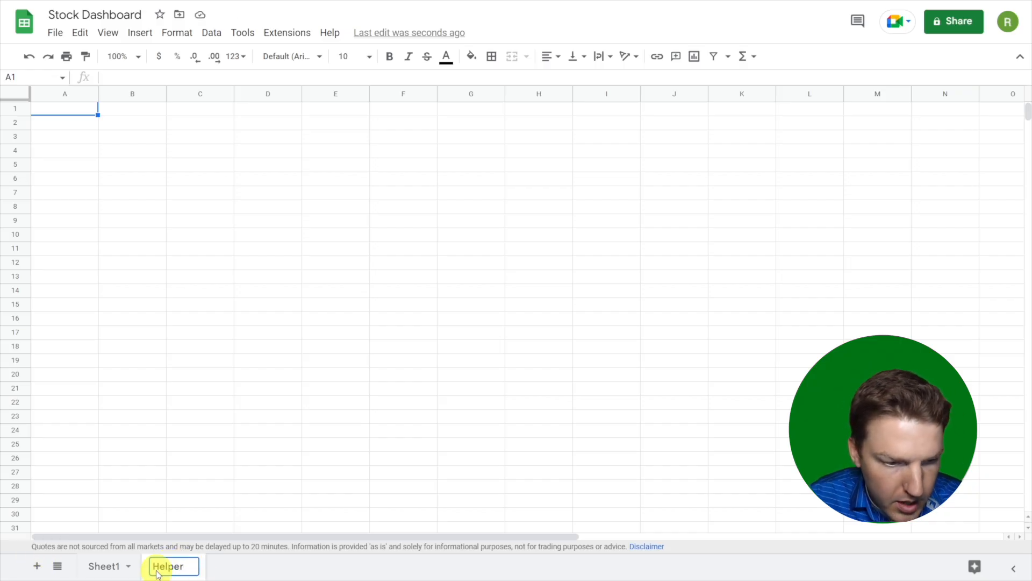
{"action": "double_click", "coordinate": [109, 571]}
{"action": "type", "text": "Dashboard"}
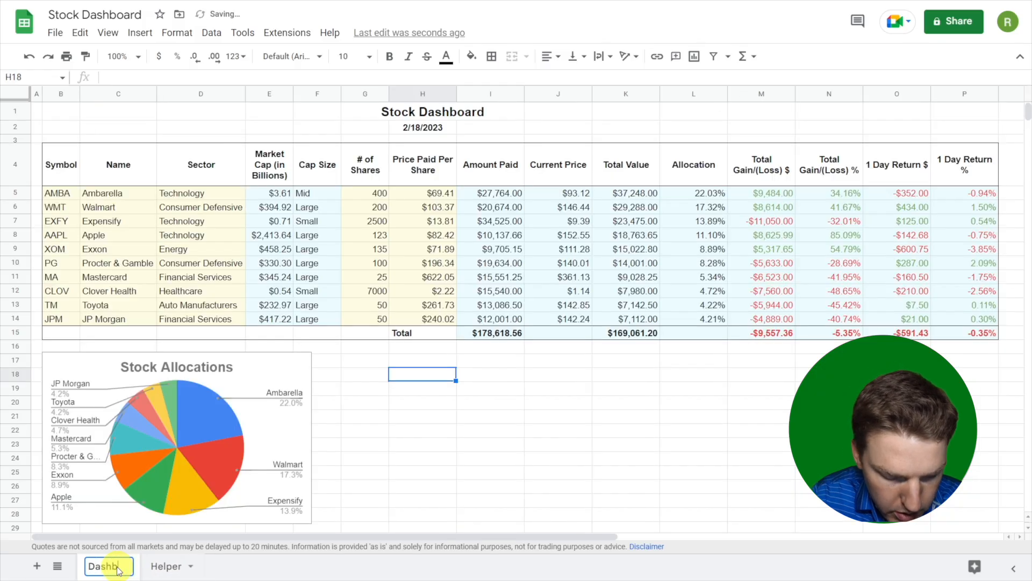
- Enter the headers Cap Size in A1 and Allocation in B1 of the Helper sheet
{"action": "left_click", "coordinate": [187, 566]}
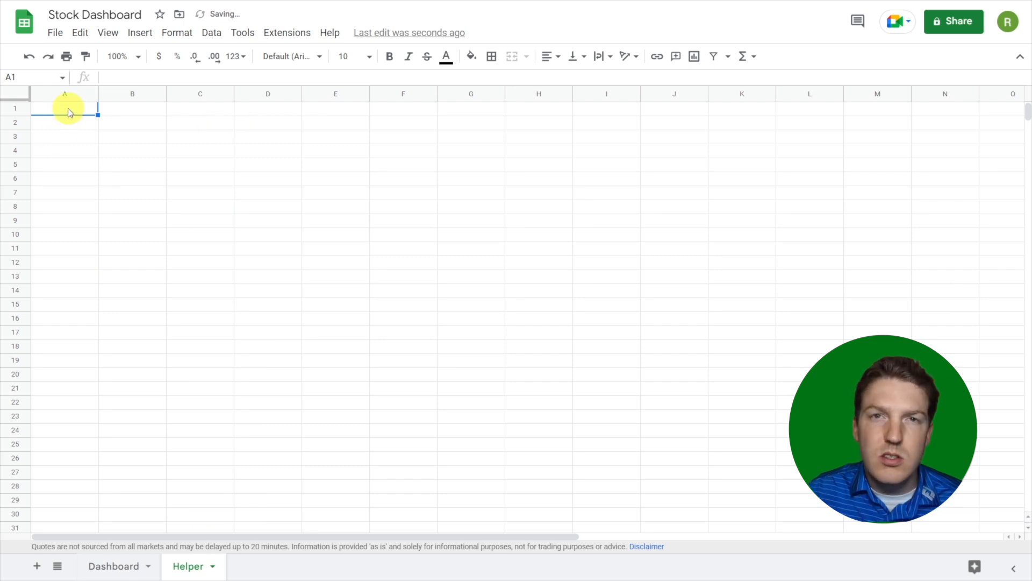
{"action": "type", "text": "Cap Size"}
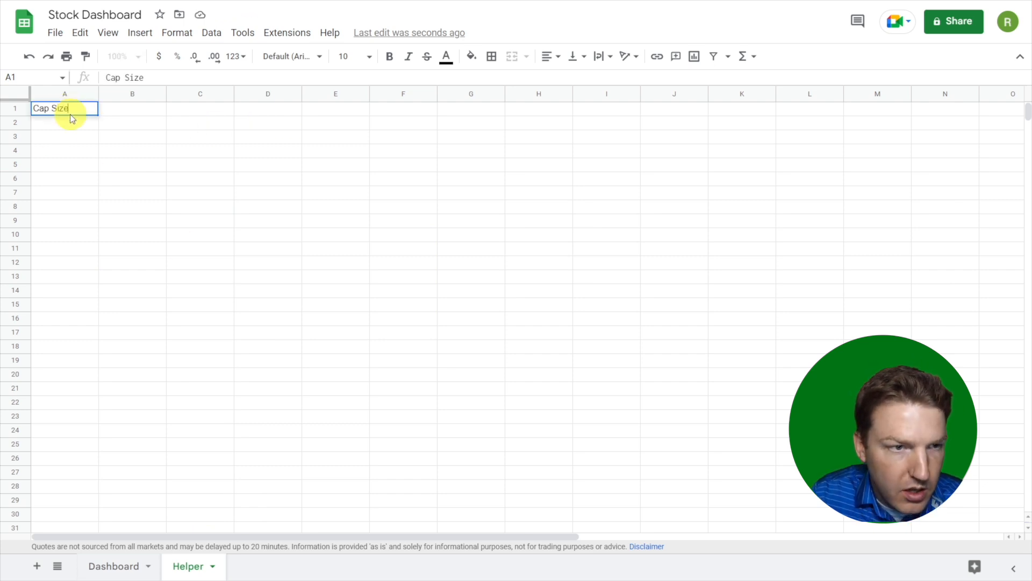
{"action": "key", "text": "Tab"}
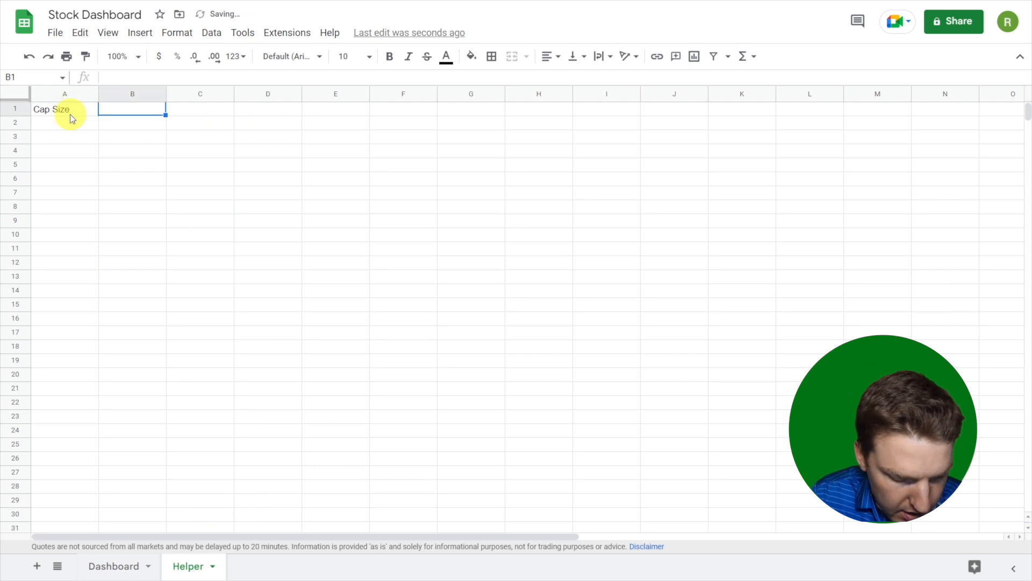
{"action": "type", "text": "Allocation"}
{"action": "key", "text": "Tab"}
- Enter the headers Sector in D1 and Allocations in E1 of the Helper sheet
{"action": "key", "text": "Tab"}
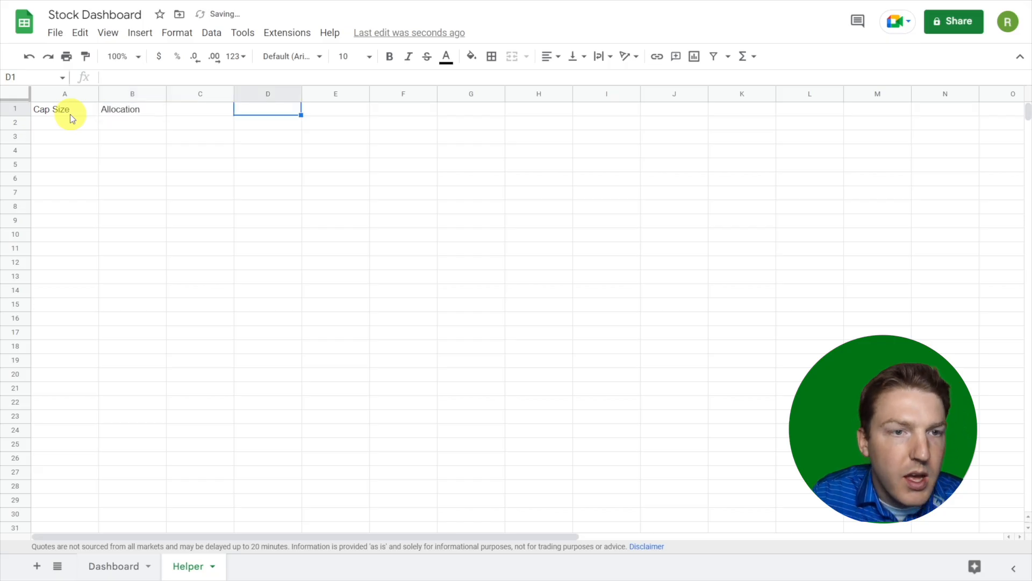
{"action": "type", "text": "Sector"}
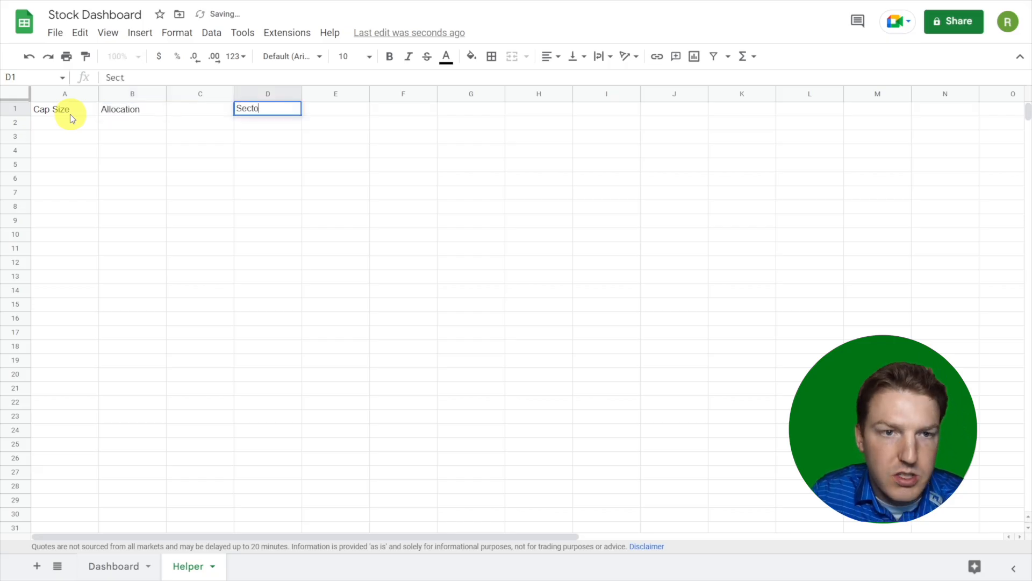
{"action": "key", "text": "Tab"}
{"action": "type", "text": "Alloc"}
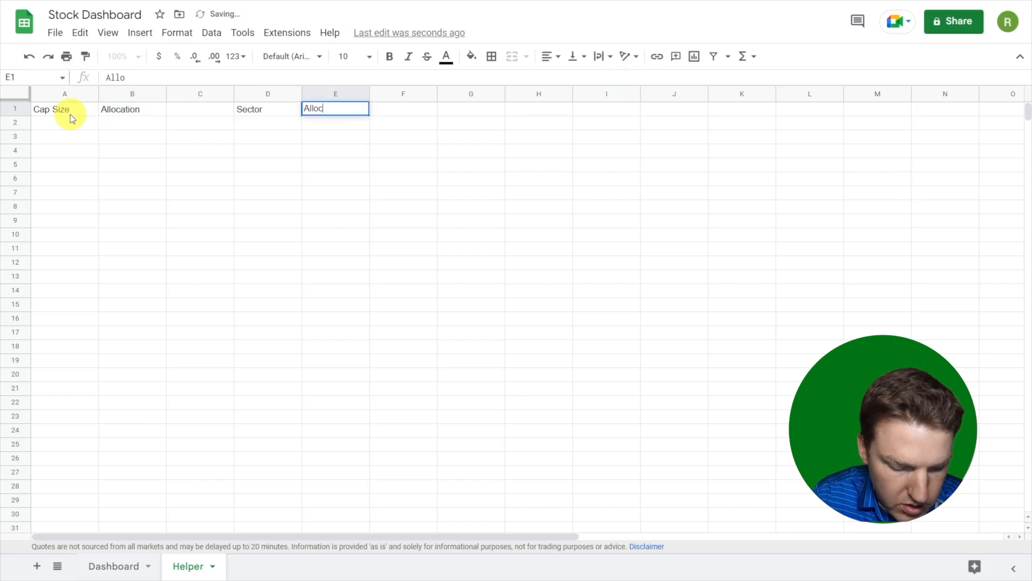
{"action": "type", "text": "ations"}
{"action": "key", "text": "Return"}
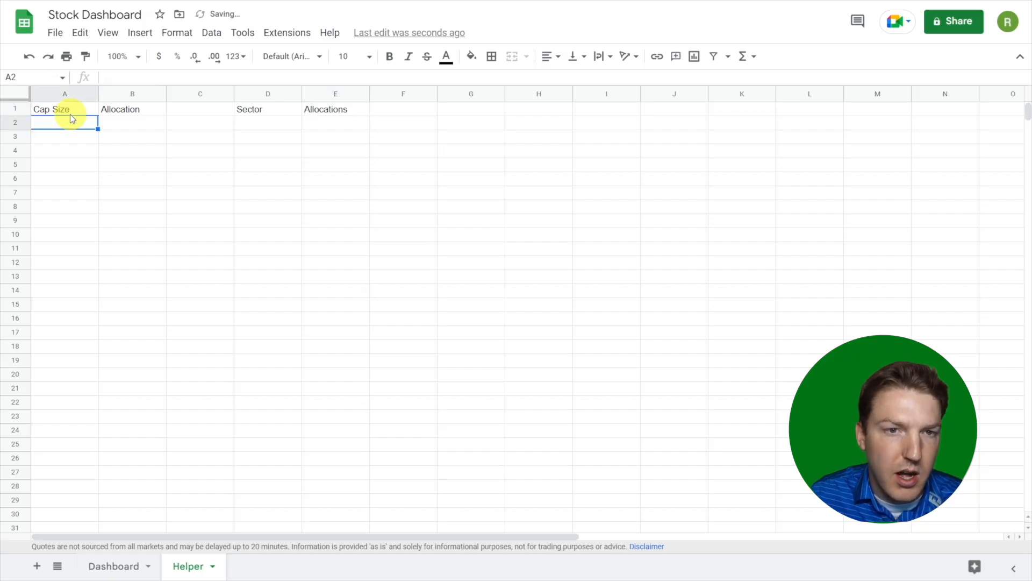
- Make the header cells A1:E1 bold
{"action": "left_click_drag", "start_coordinate": [68, 113], "coordinate": [341, 110]}
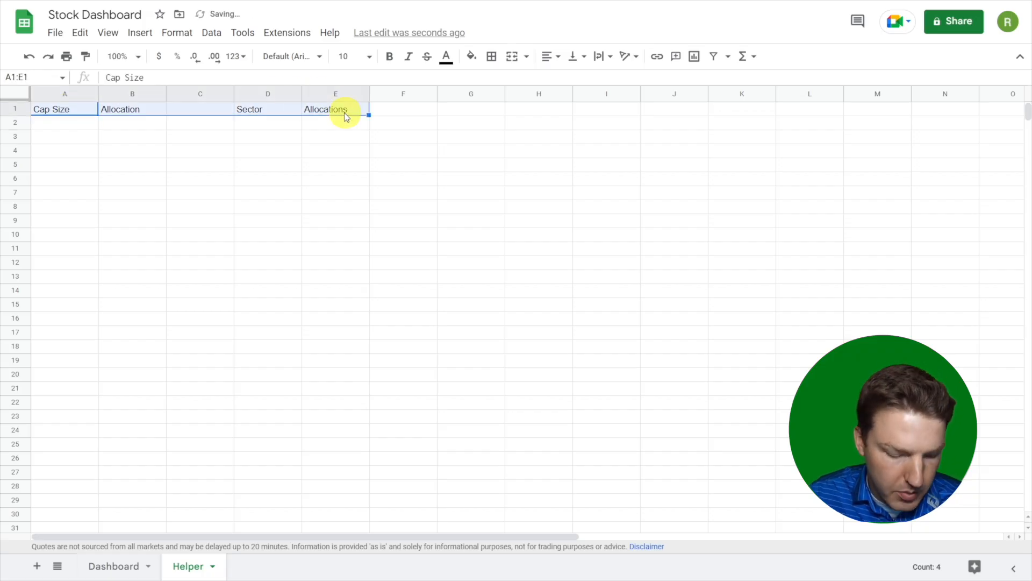
{"action": "key", "text": "ctrl+b"}
{"action": "left_click", "coordinate": [102, 132]}
- List the distinct cap sizes in A2 with the formula =UNIQUE(Dashboard!F5:F14)
{"action": "left_click", "coordinate": [82, 122]}
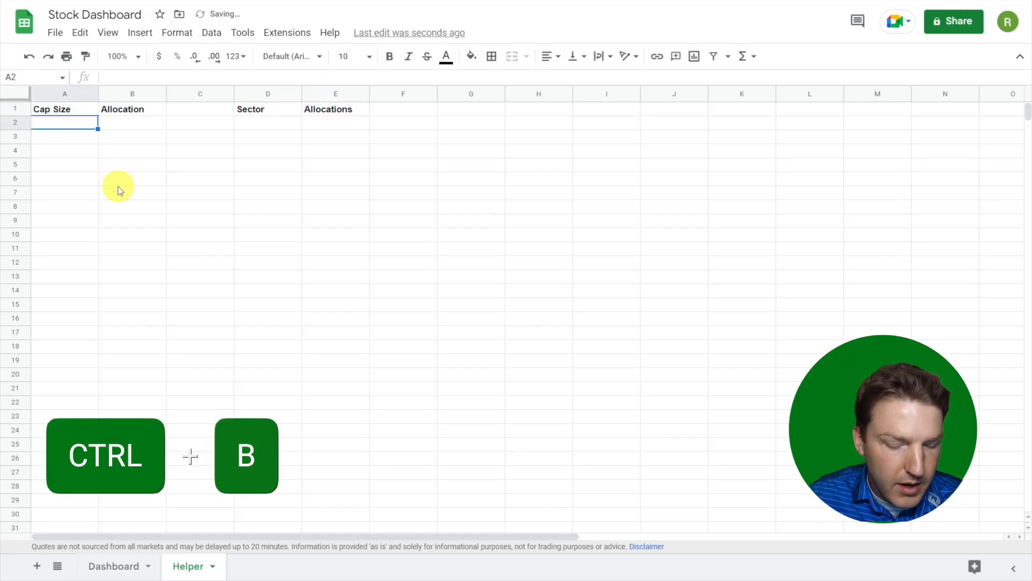
{"action": "type", "text": "=uniq"}
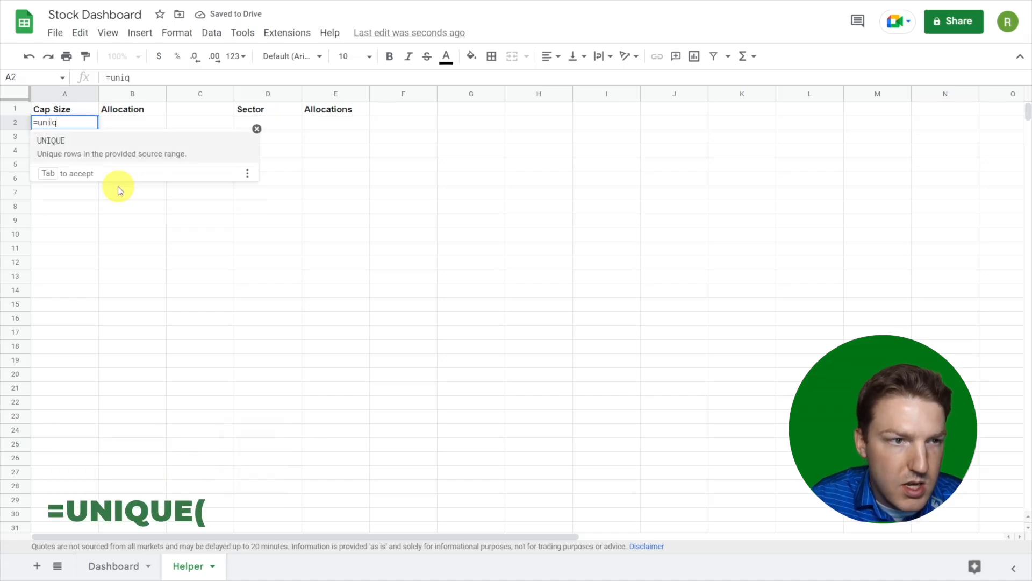
{"action": "key", "text": "Tab"}
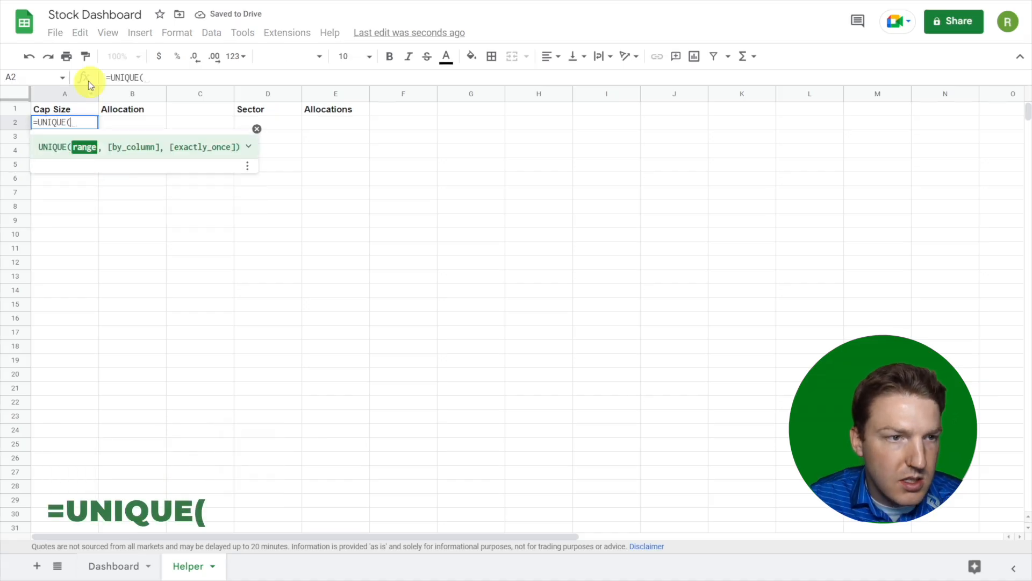
{"action": "left_click", "coordinate": [114, 567]}
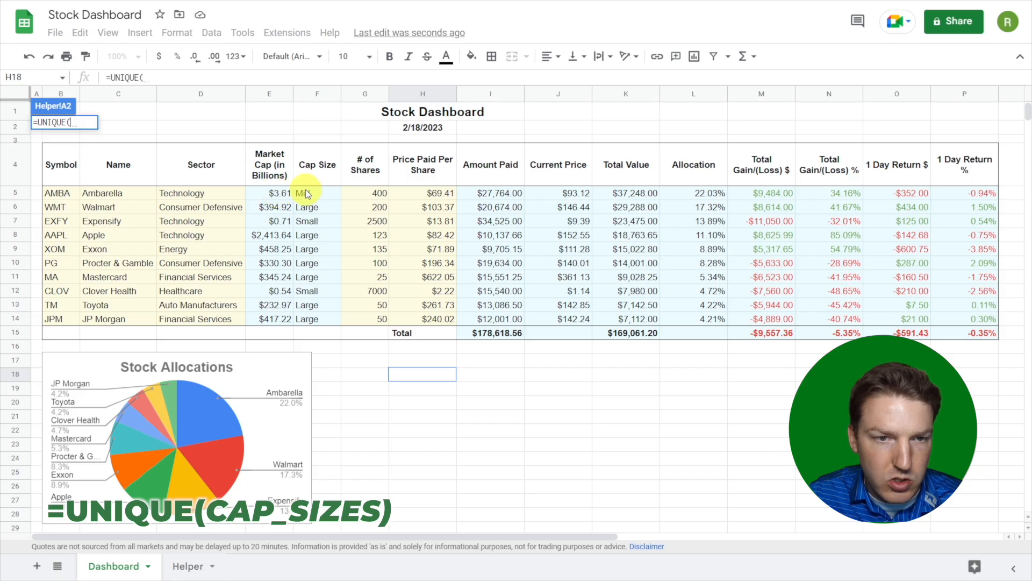
{"action": "left_click_drag", "start_coordinate": [307, 193], "coordinate": [325, 317]}
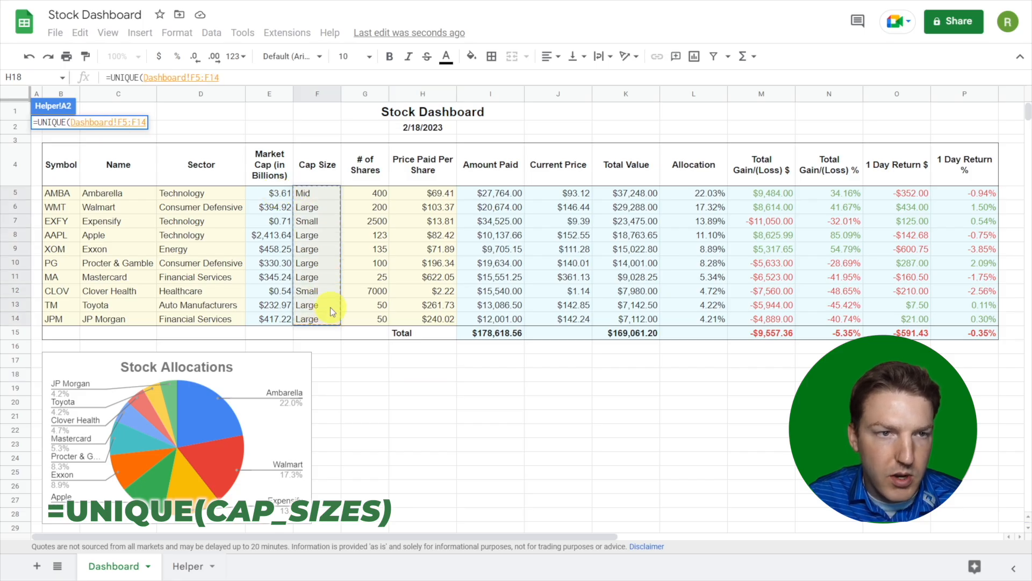
{"action": "key", "text": "Return"}
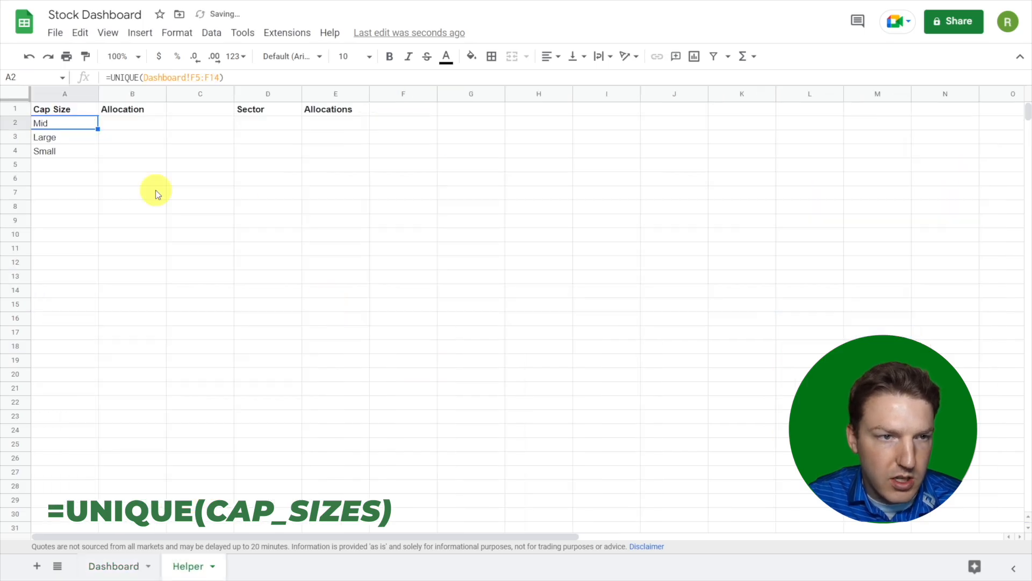
{"action": "left_click", "coordinate": [53, 139]}
{"action": "left_click_drag", "start_coordinate": [50, 125], "coordinate": [55, 156]}
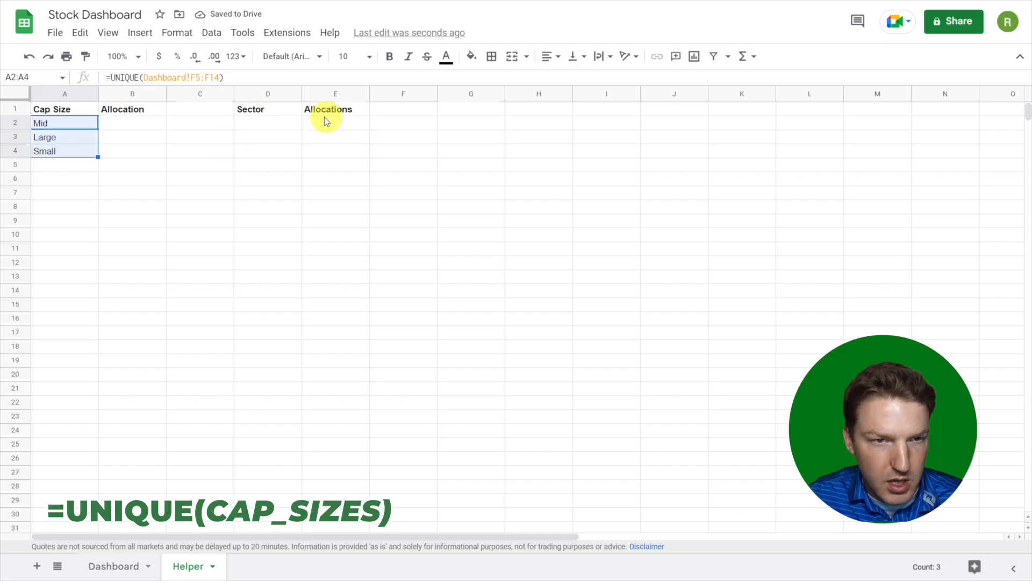
- List the distinct sectors in D2 with =UNIQUE(Dashboard!D5:D14), and widen column D to fit the sector names
{"action": "left_click", "coordinate": [270, 127]}
{"action": "type", "text": "=UNIQUE("}
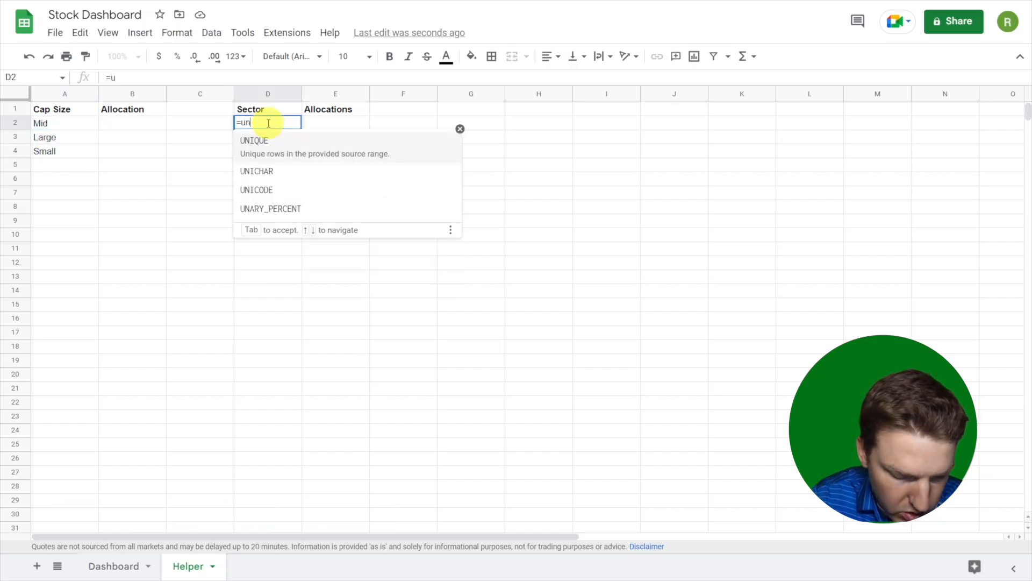
{"action": "left_click", "coordinate": [114, 566]}
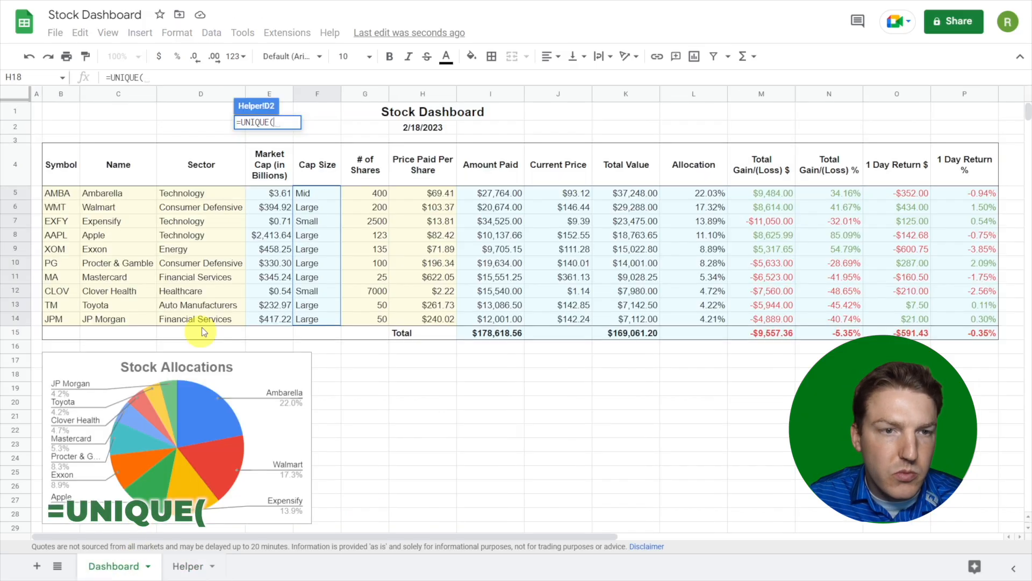
{"action": "left_click_drag", "start_coordinate": [203, 194], "coordinate": [203, 320]}
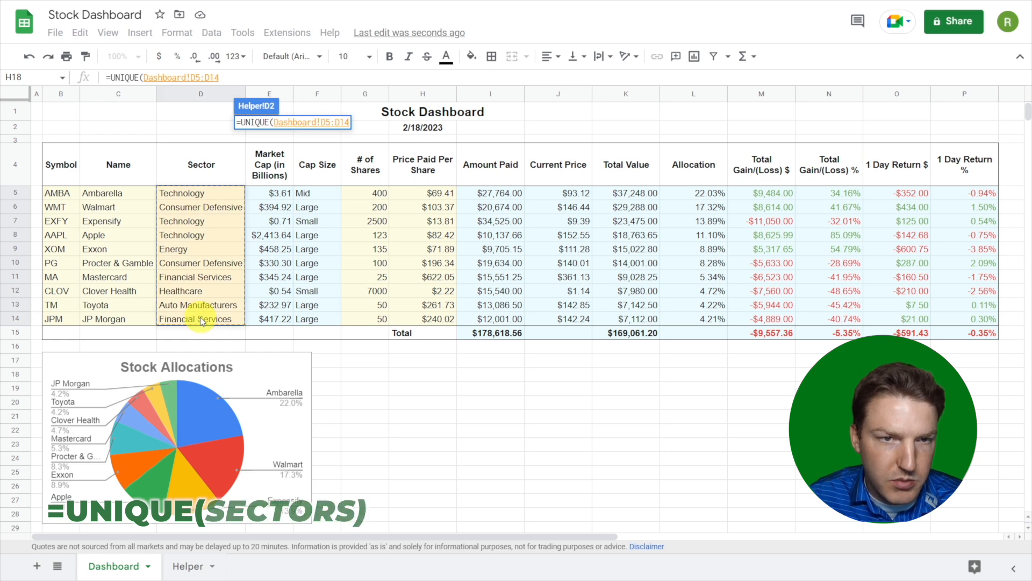
{"action": "key", "text": "Return"}
{"action": "left_click", "coordinate": [306, 170]}
{"action": "left_click_drag", "start_coordinate": [265, 122], "coordinate": [276, 193]}
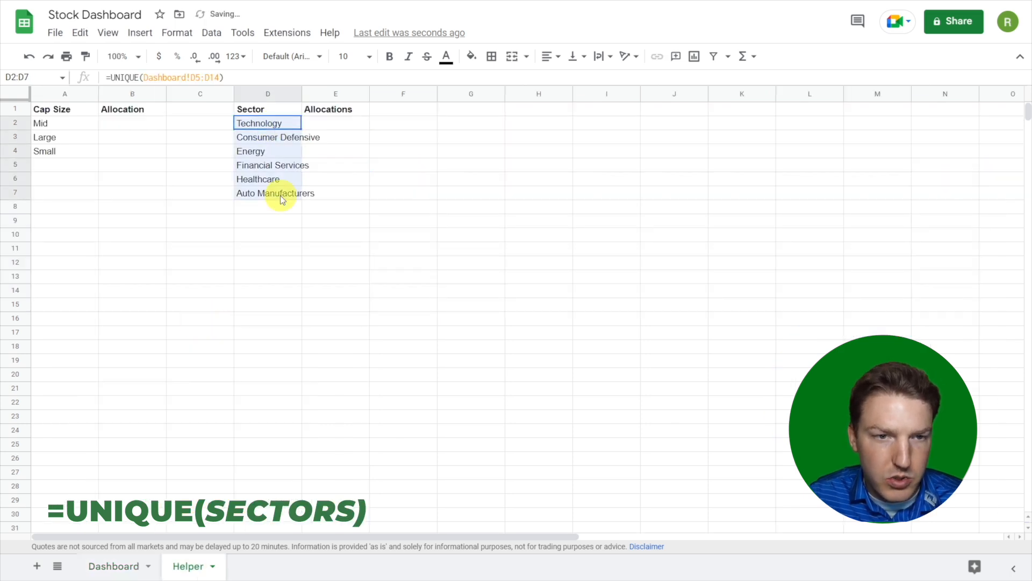
{"action": "left_click_drag", "start_coordinate": [300, 94], "coordinate": [322, 94]}
{"action": "left_click", "coordinate": [330, 192]}
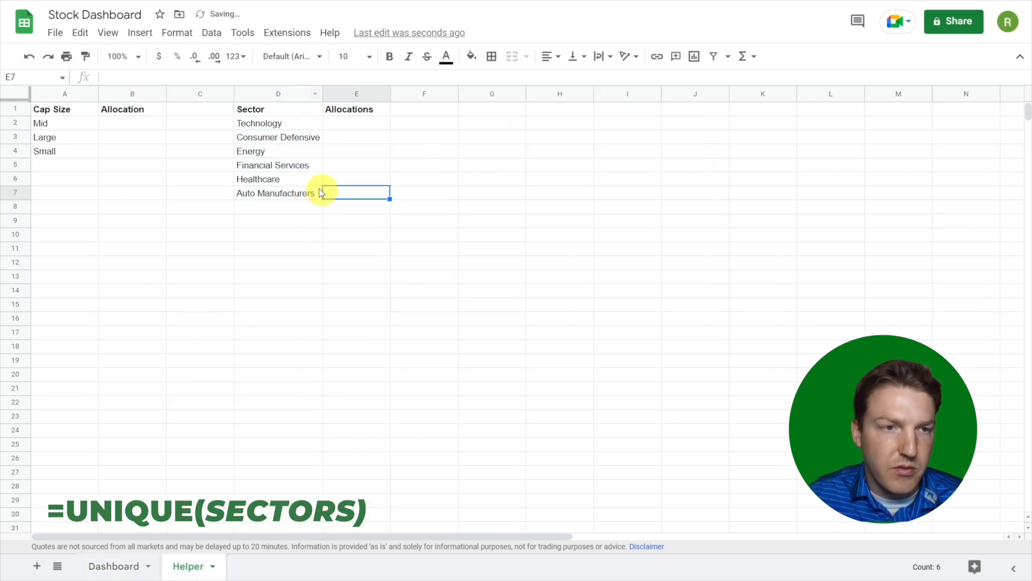
- Start a SUMIF formula in B2 using the absolute cap size range Dashboard!$F$5:$F$14 as its range
{"action": "left_click", "coordinate": [122, 127]}
{"action": "left_click_drag", "start_coordinate": [67, 124], "coordinate": [105, 151]}
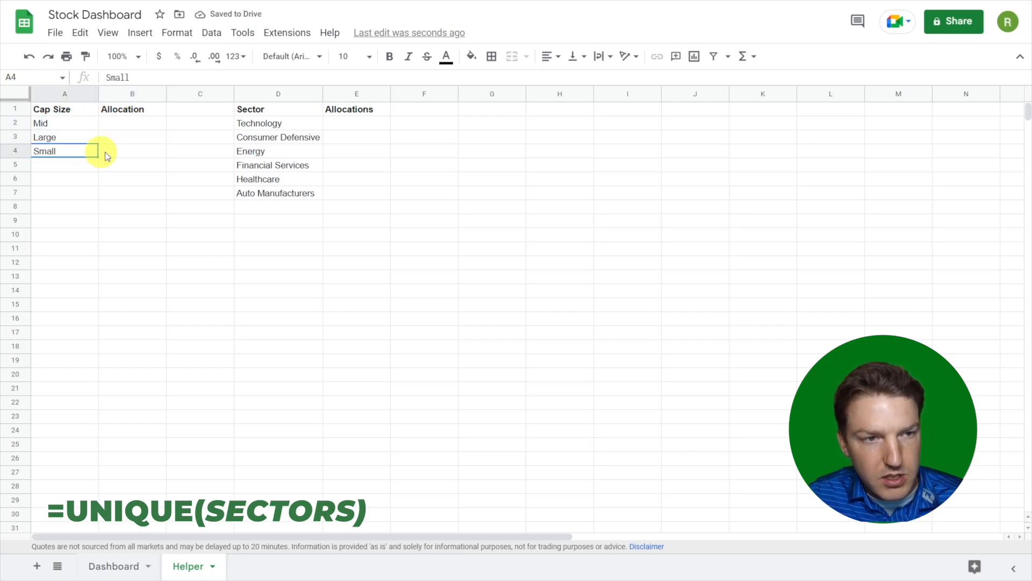
{"action": "left_click", "coordinate": [122, 124]}
{"action": "type", "text": "="}
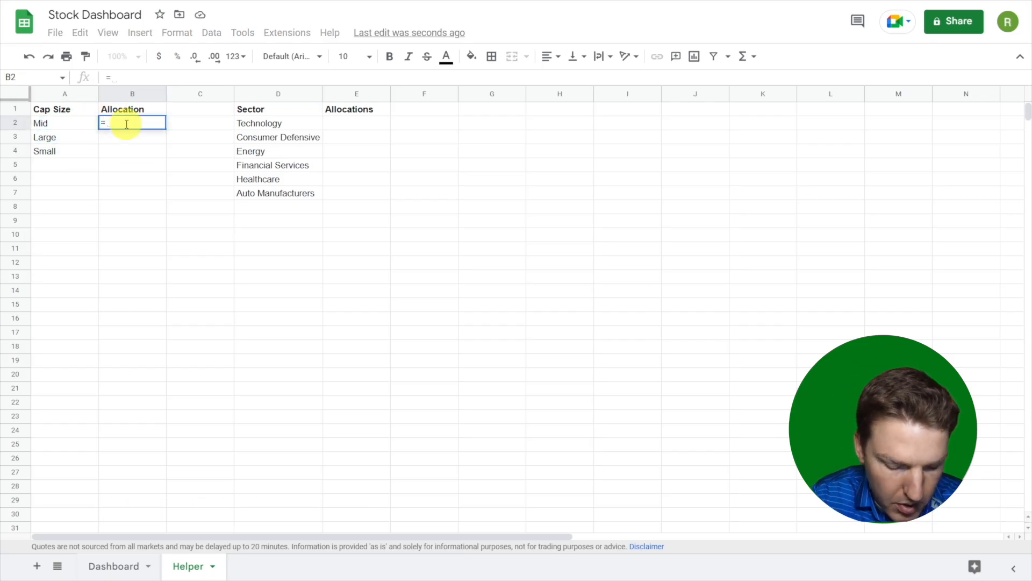
{"action": "type", "text": "SUMIF("}
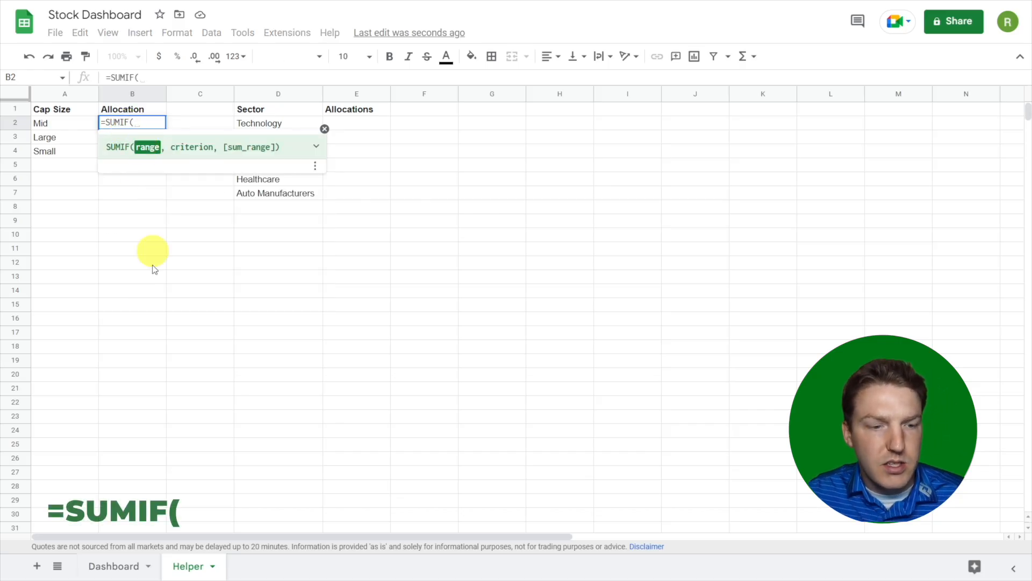
{"action": "left_click", "coordinate": [128, 574]}
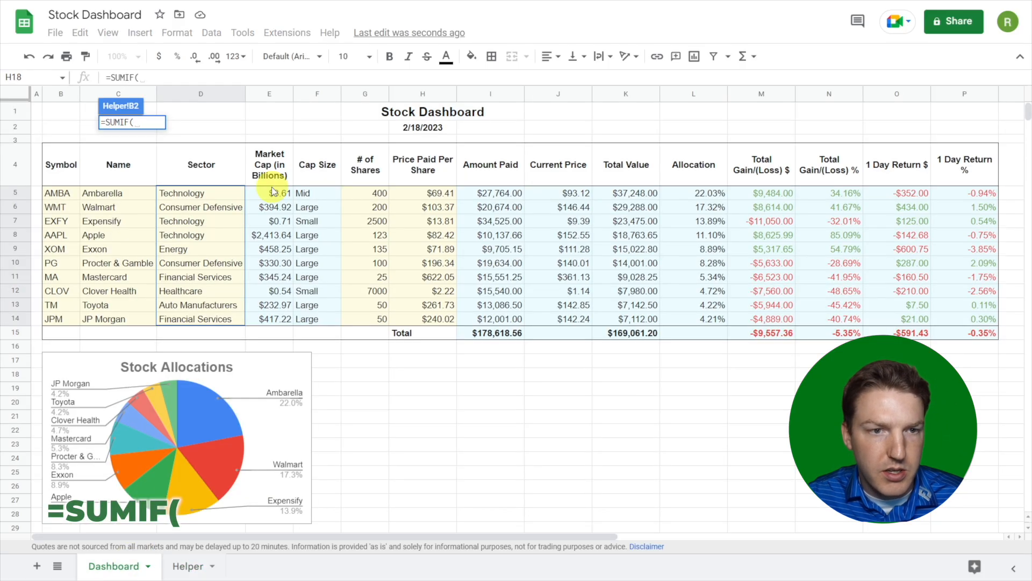
{"action": "left_click_drag", "start_coordinate": [319, 195], "coordinate": [317, 318]}
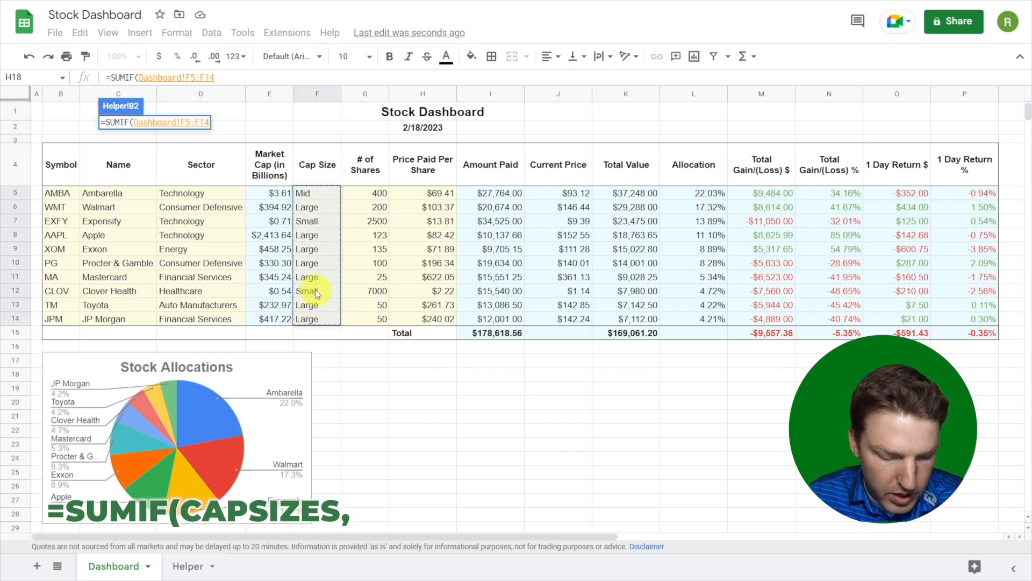
{"action": "key", "text": "F4"}
{"action": "type", "text": ","}
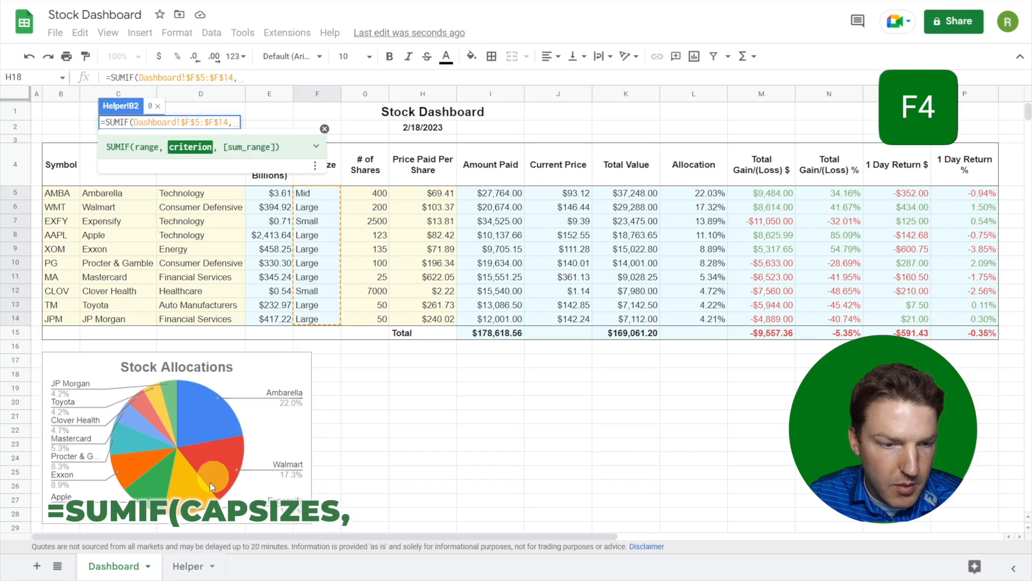
- Complete the SUMIF formula in B2 with A2 as the criterion and Dashboard!$L$5:$L$14 as the sum range
{"action": "left_click", "coordinate": [188, 566]}
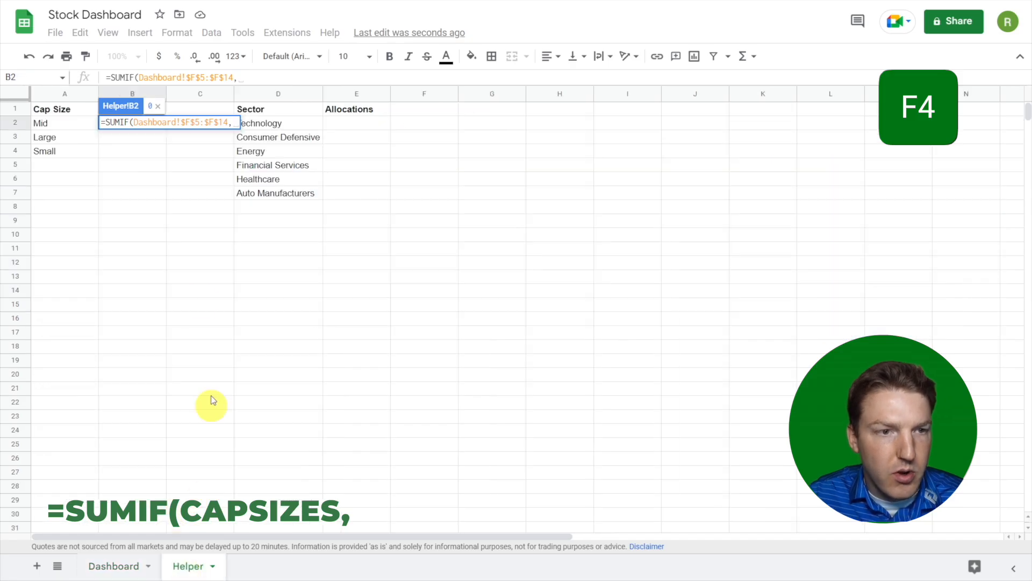
{"action": "left_click", "coordinate": [44, 123]}
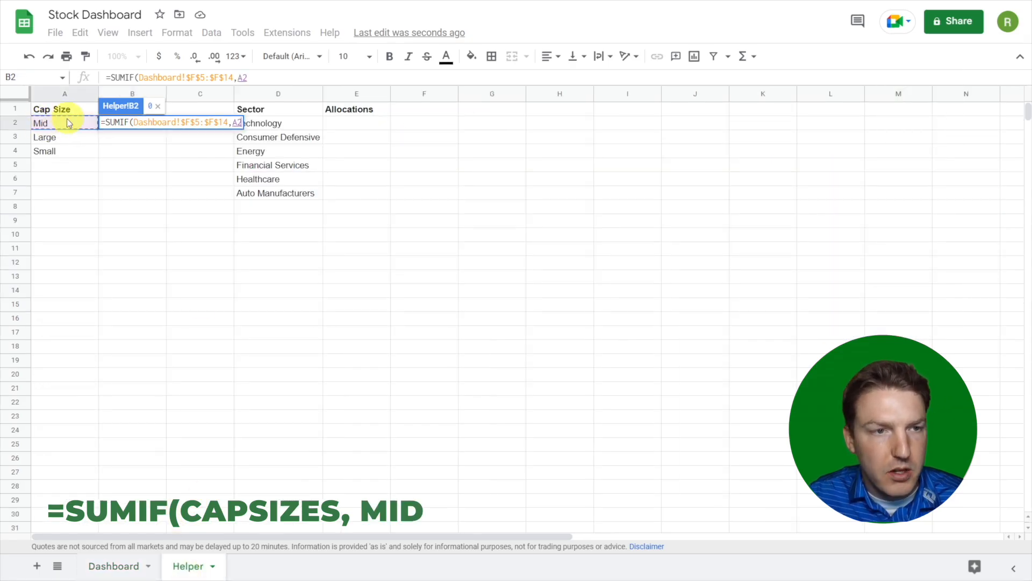
{"action": "type", "text": ","}
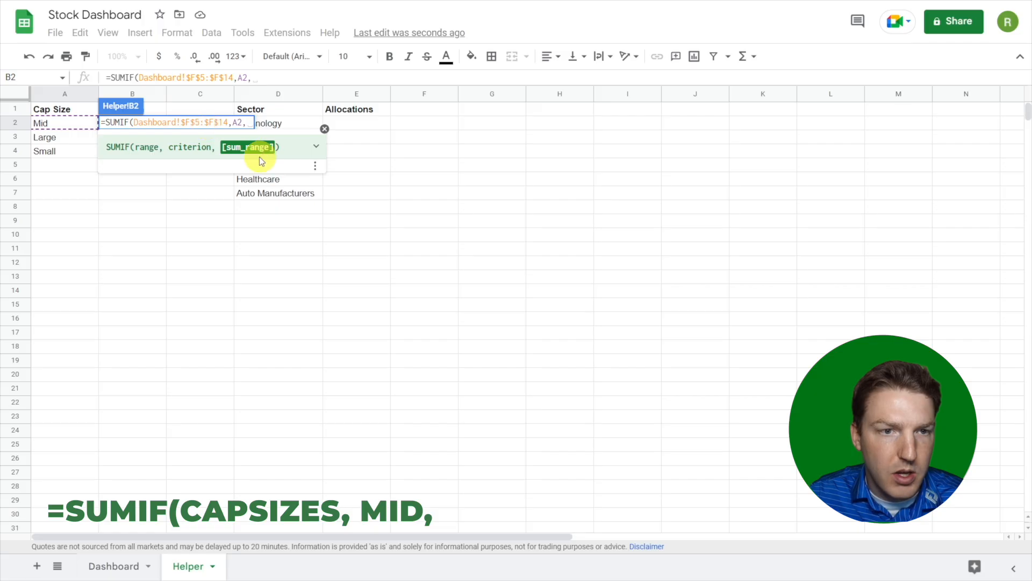
{"action": "left_click", "coordinate": [117, 574]}
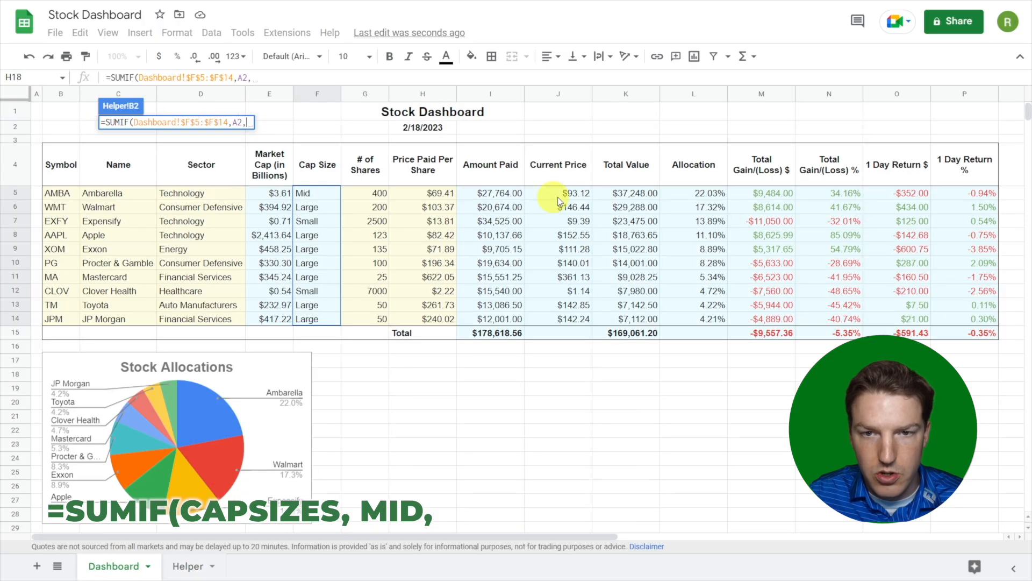
{"action": "left_click_drag", "start_coordinate": [706, 196], "coordinate": [704, 319]}
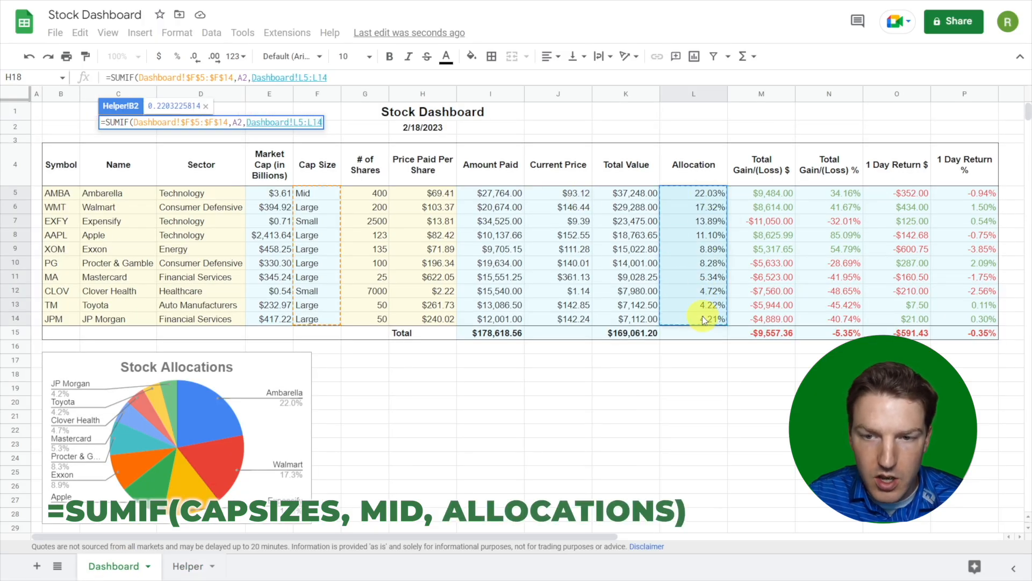
{"action": "key", "text": "F4"}
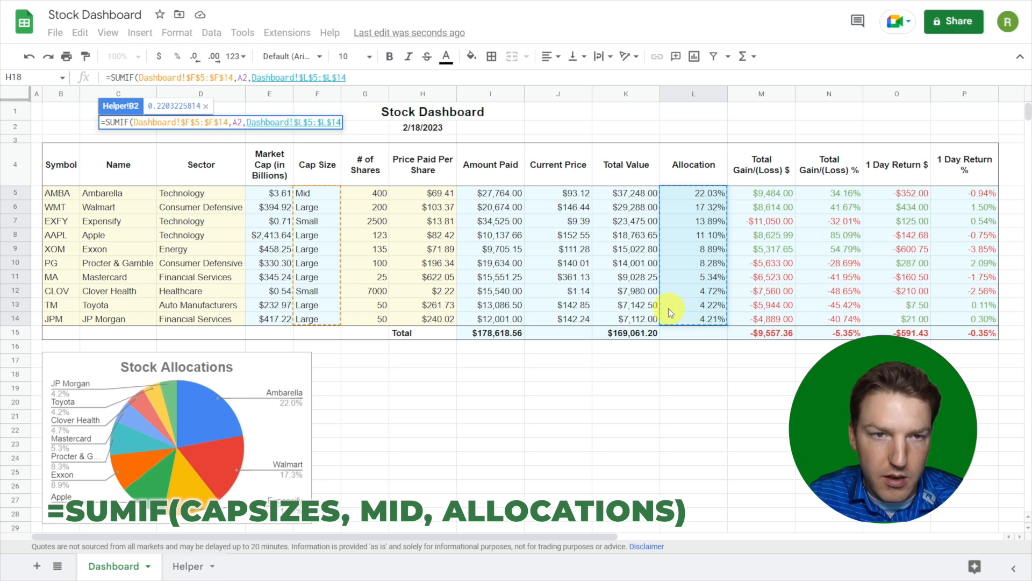
{"action": "type", "text": ")"}
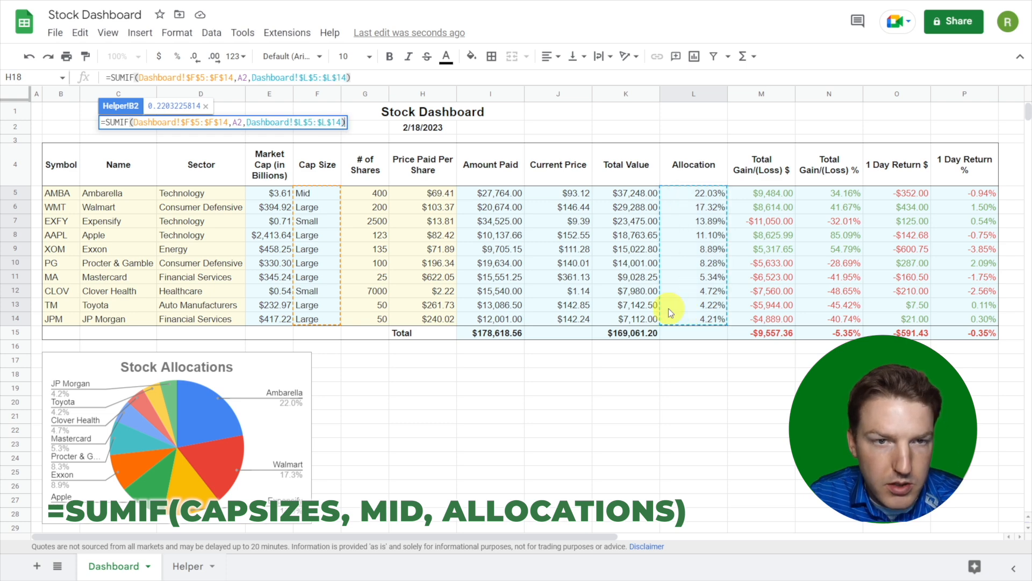
{"action": "key", "text": "Return"}
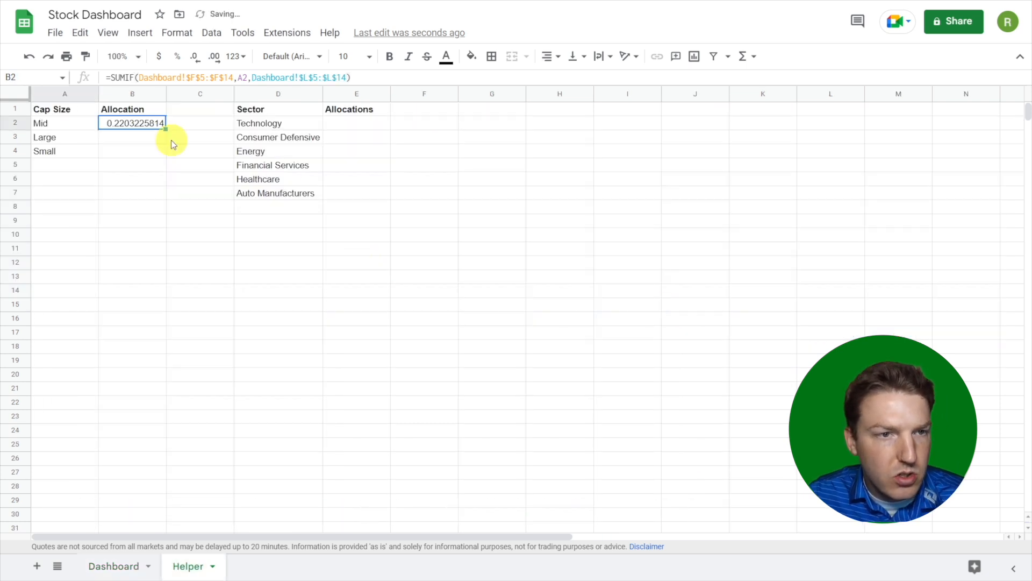
- Format B2 as a percentage and fill its formula down to B4
{"action": "left_click", "coordinate": [176, 55]}
{"action": "left_click_drag", "start_coordinate": [164, 135], "coordinate": [163, 152]}
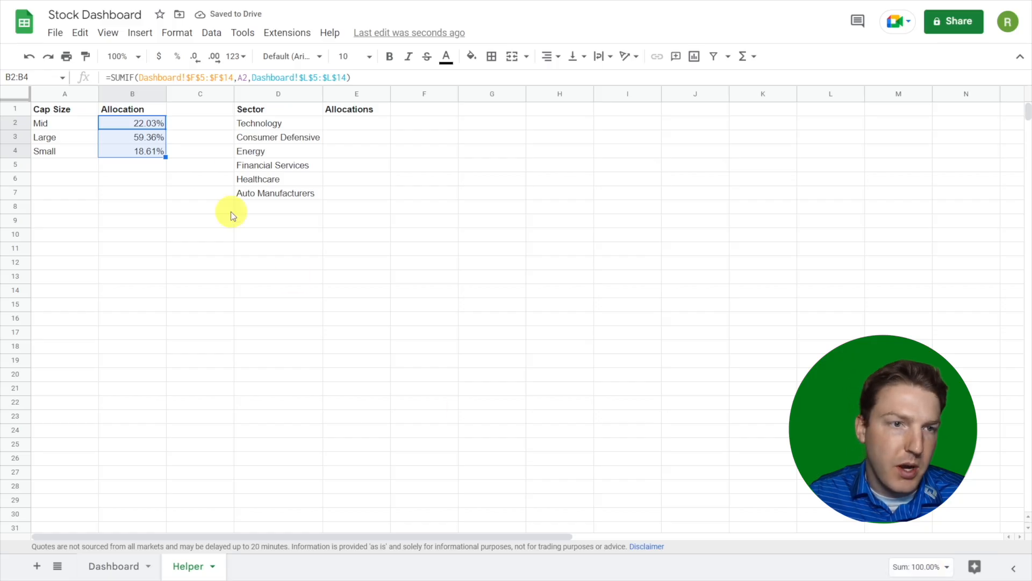
{"action": "left_click", "coordinate": [127, 173]}
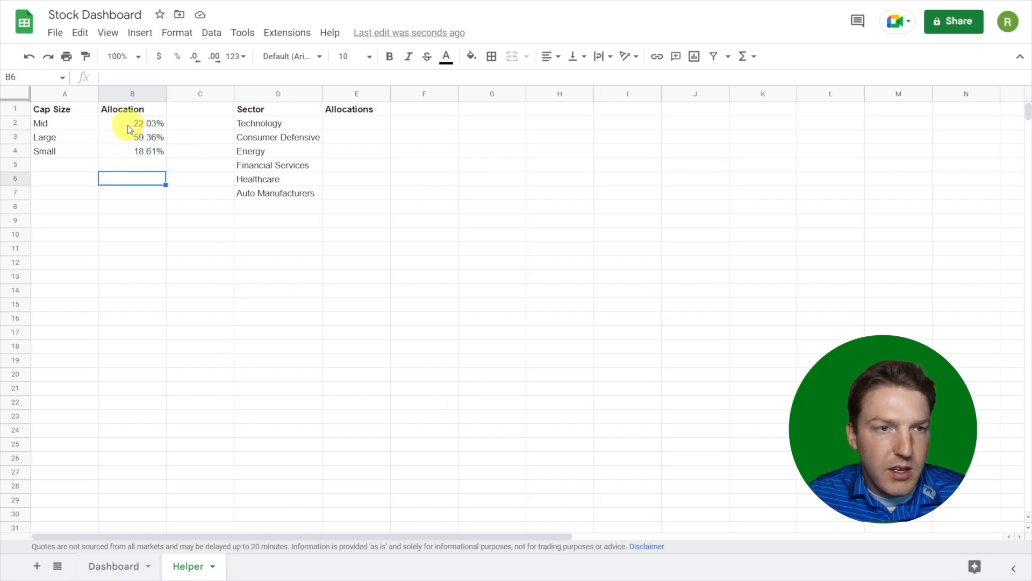
- Start a SUMIF formula in E2 using the absolute sector range Dashboard!$D$5:$D$14 as its range
{"action": "left_click", "coordinate": [348, 126]}
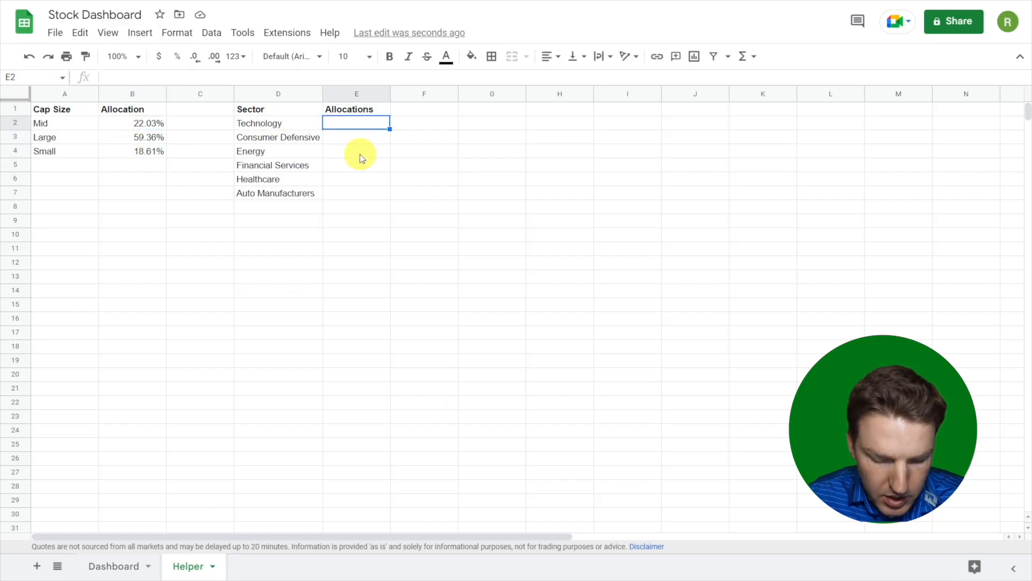
{"action": "type", "text": "=sum"}
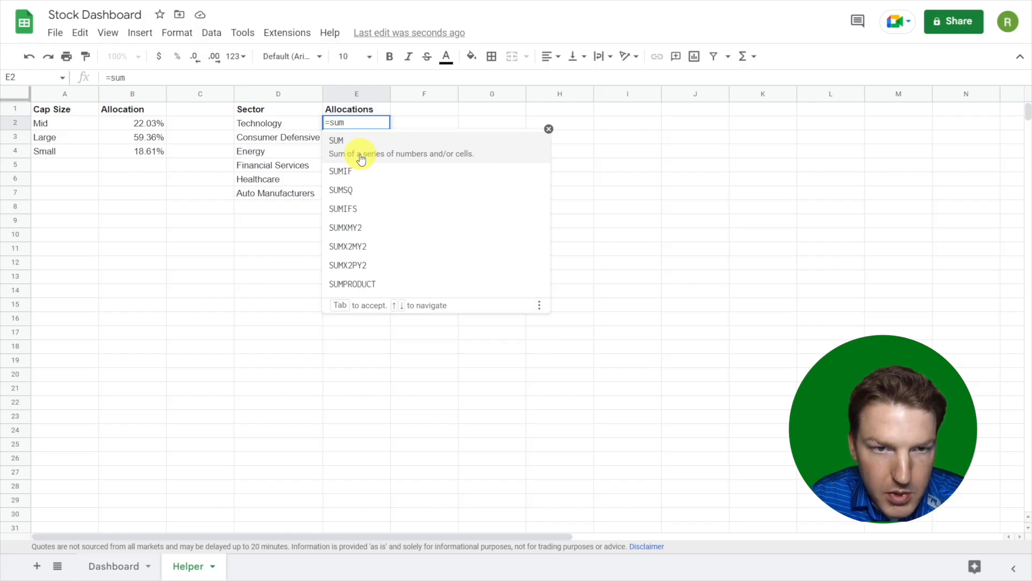
{"action": "type", "text": "if("}
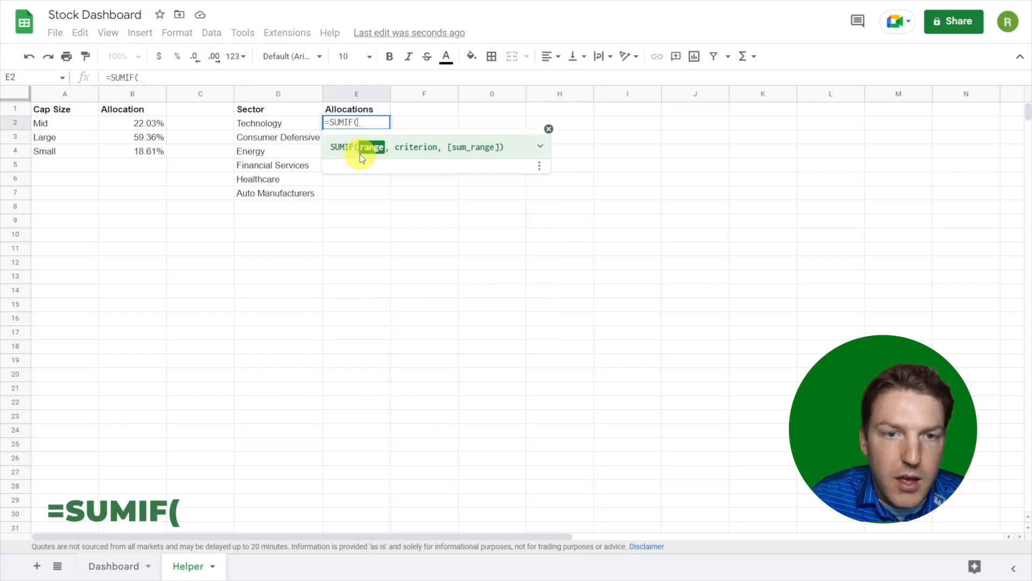
{"action": "left_click", "coordinate": [116, 567]}
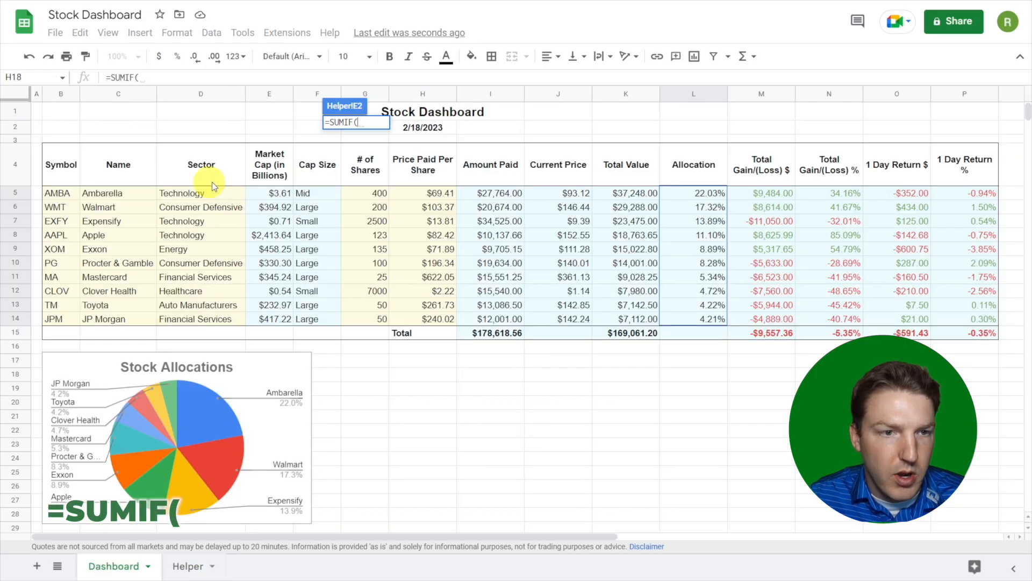
{"action": "left_click_drag", "start_coordinate": [198, 197], "coordinate": [212, 317]}
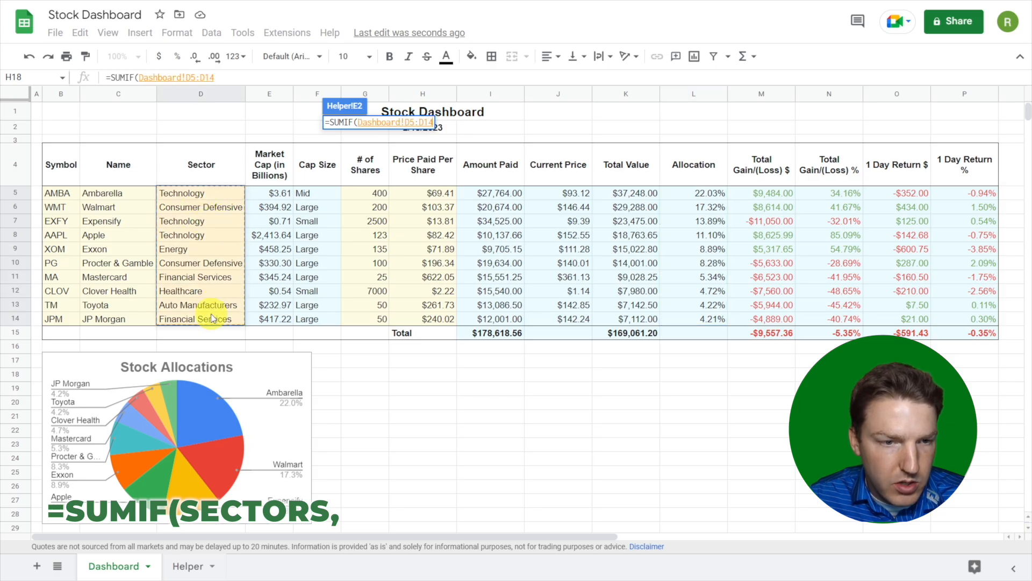
{"action": "key", "text": "F4"}
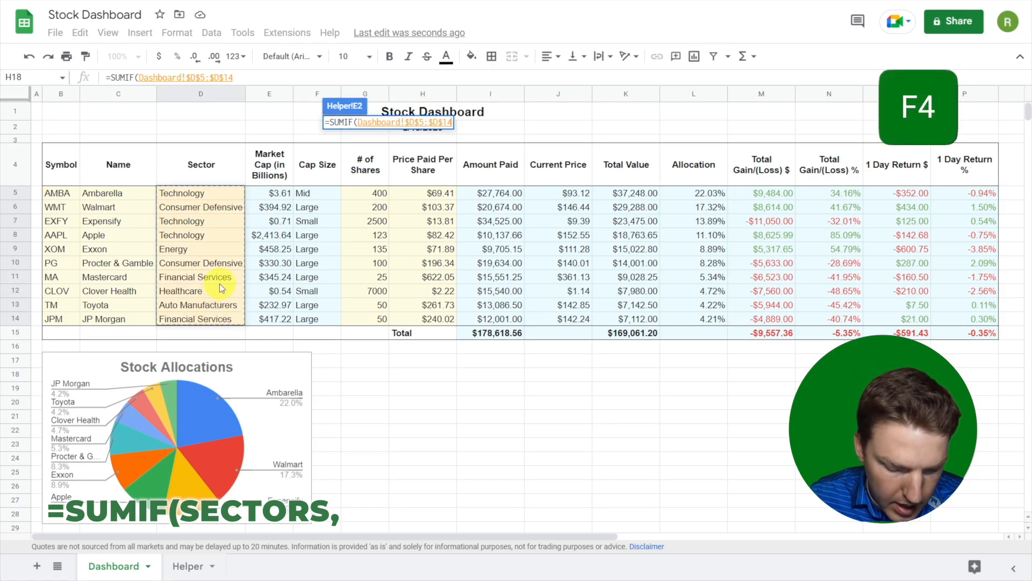
{"action": "type", "text": ","}
- Complete the SUMIF formula in E2 with D2 as the criterion and Dashboard!$L$5:$L$14 as the sum range
{"action": "left_click", "coordinate": [189, 573]}
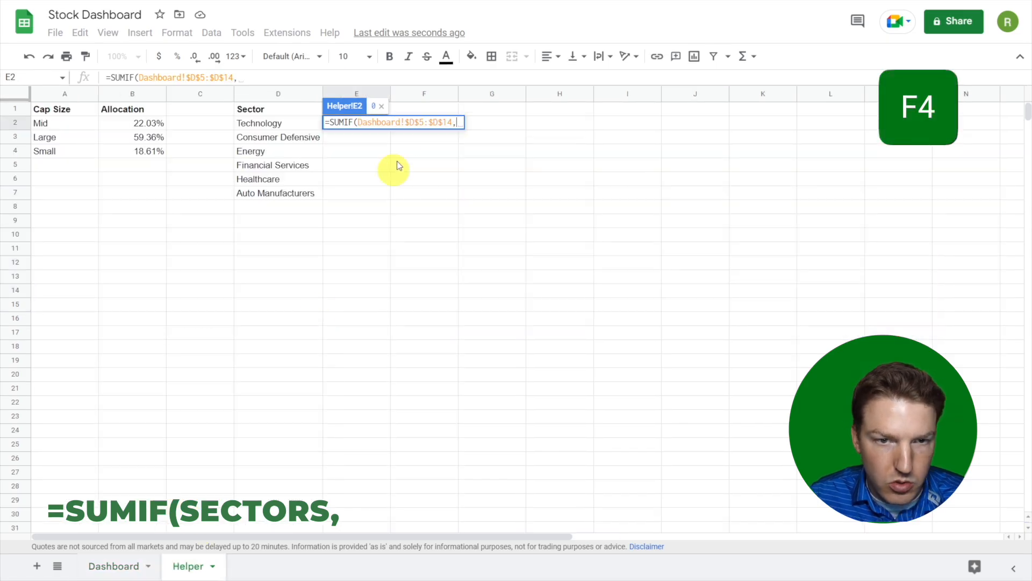
{"action": "left_click", "coordinate": [258, 124]}
{"action": "type", "text": ","}
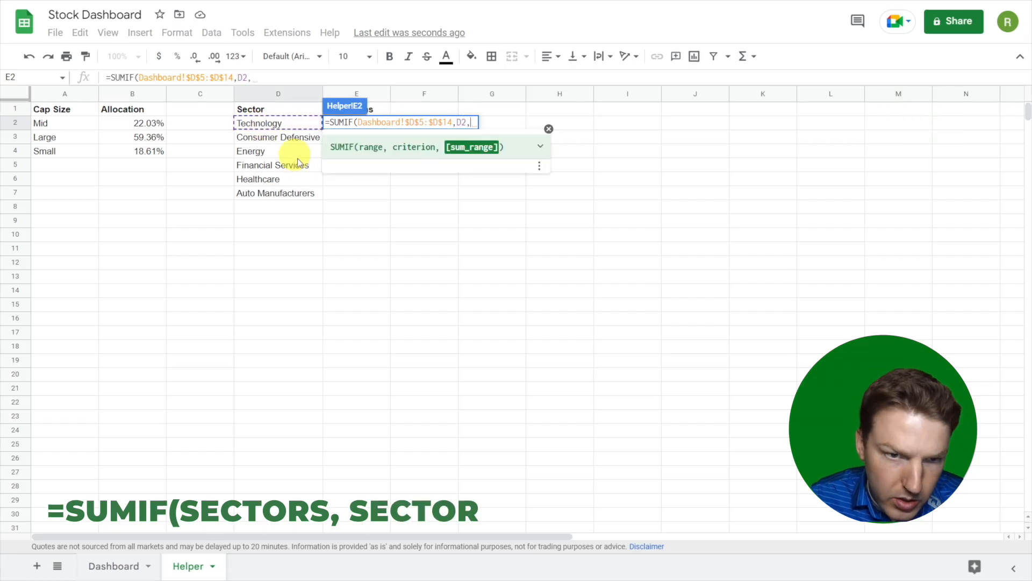
{"action": "left_click", "coordinate": [113, 566]}
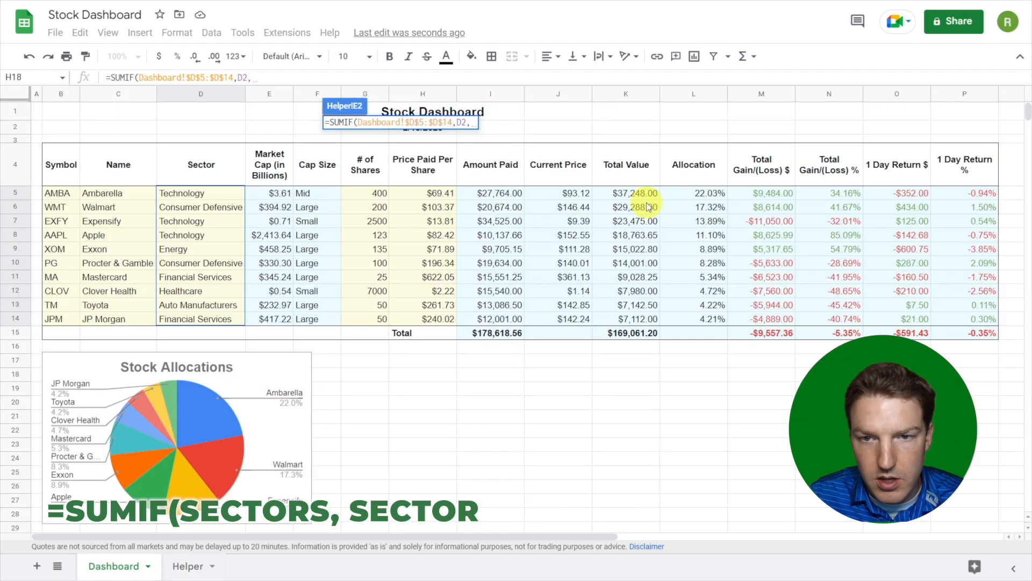
{"action": "left_click_drag", "start_coordinate": [710, 194], "coordinate": [719, 322]}
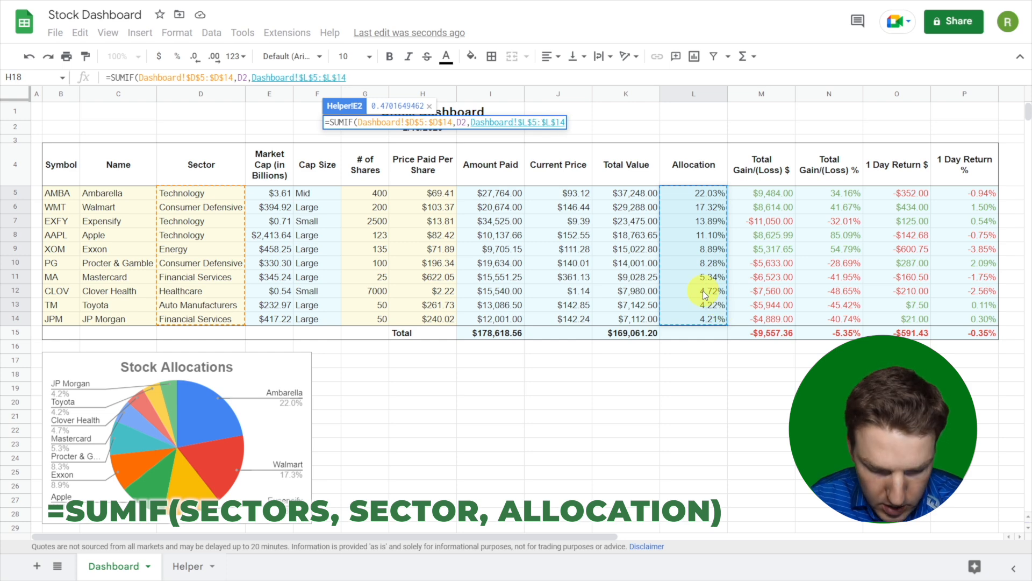
{"action": "type", "text": ")"}
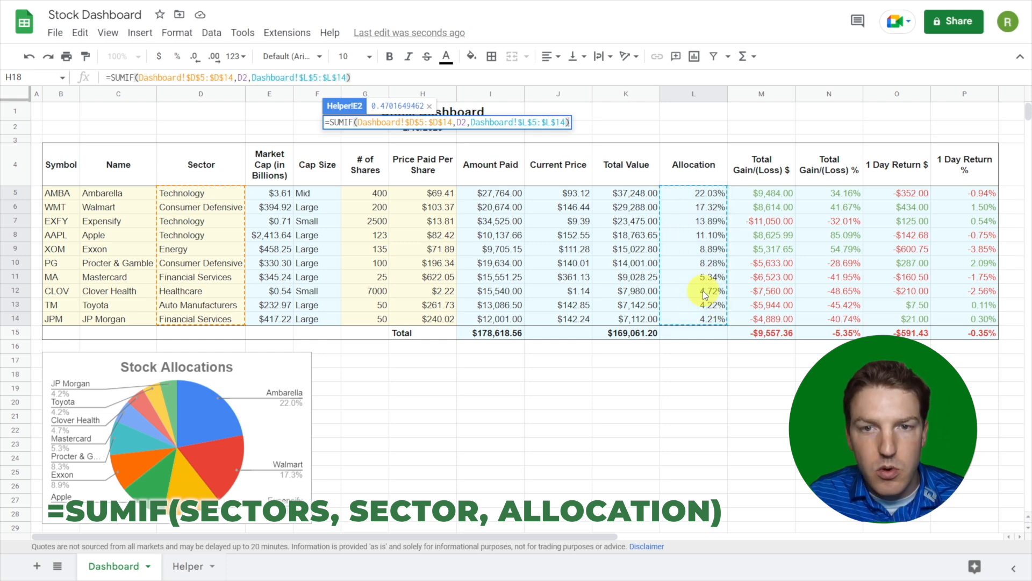
{"action": "key", "text": "Return"}
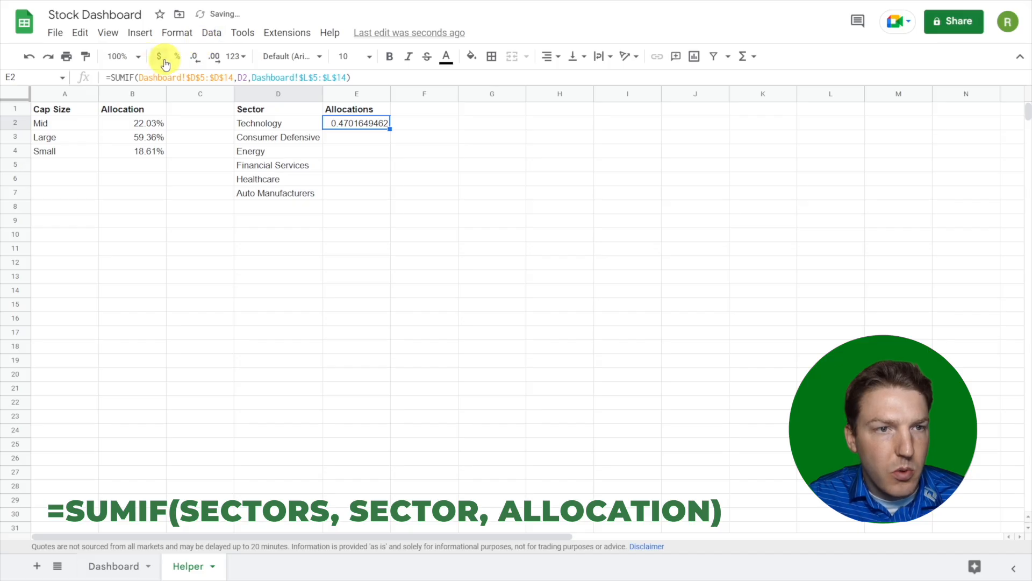
- Format E2 as a percentage and fill its formula down to E7
{"action": "left_click_drag", "start_coordinate": [391, 129], "coordinate": [387, 196]}
{"action": "left_click", "coordinate": [379, 219]}
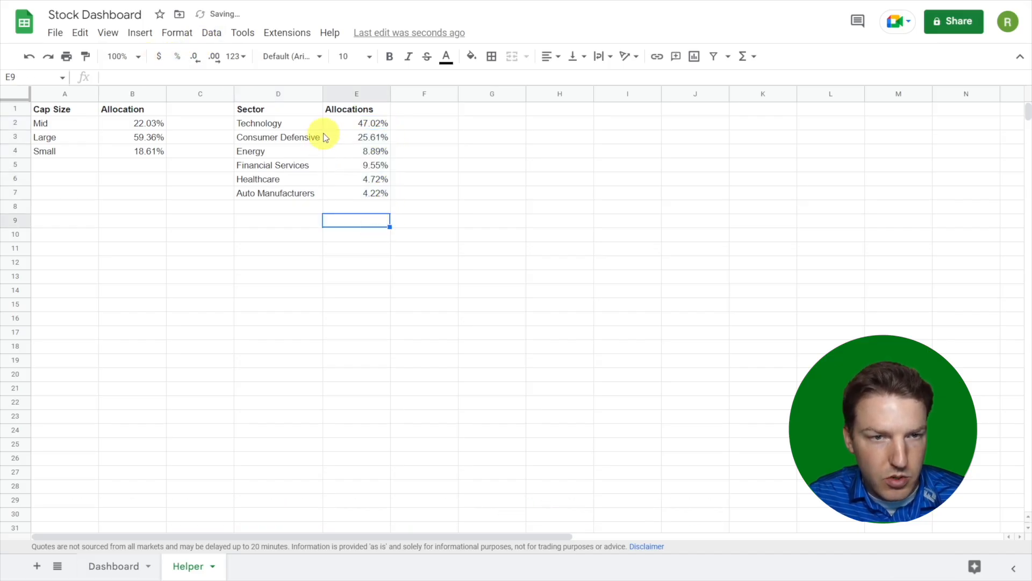
{"action": "left_click", "coordinate": [367, 127]}
{"action": "left_click_drag", "start_coordinate": [289, 124], "coordinate": [345, 124]}
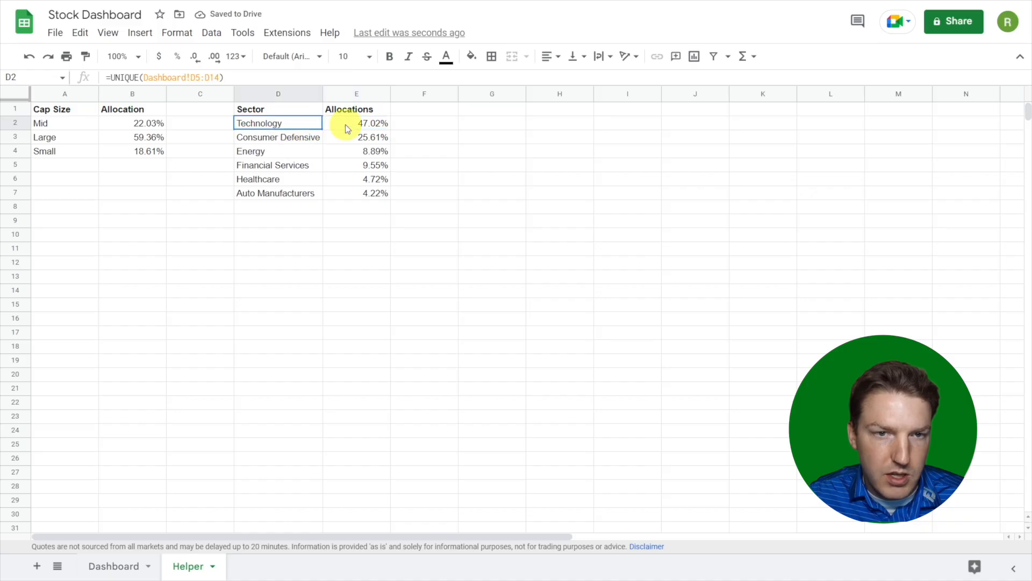
{"action": "left_click", "coordinate": [398, 151]}
{"action": "left_click", "coordinate": [139, 138]}
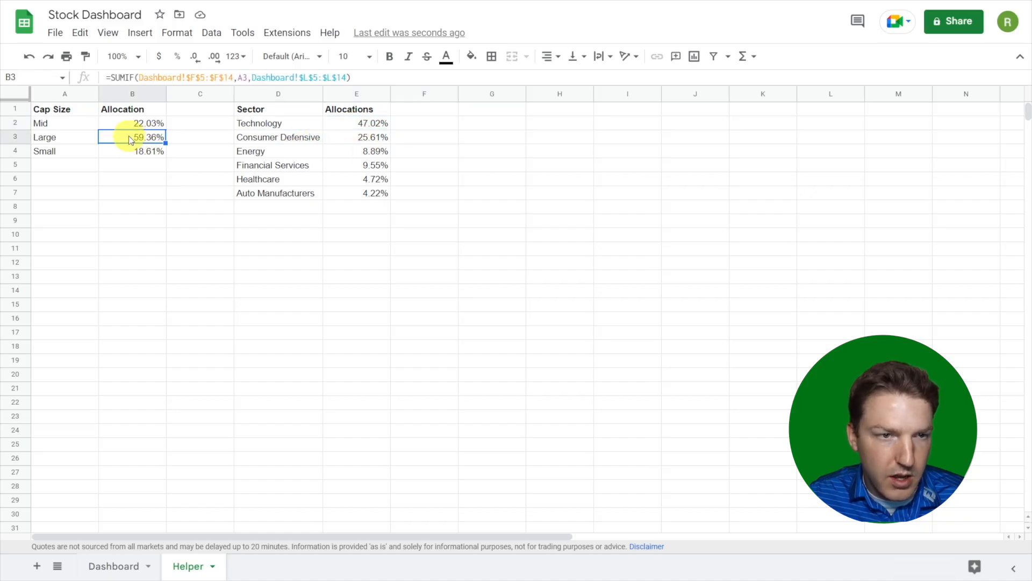
{"action": "left_click", "coordinate": [74, 138]}
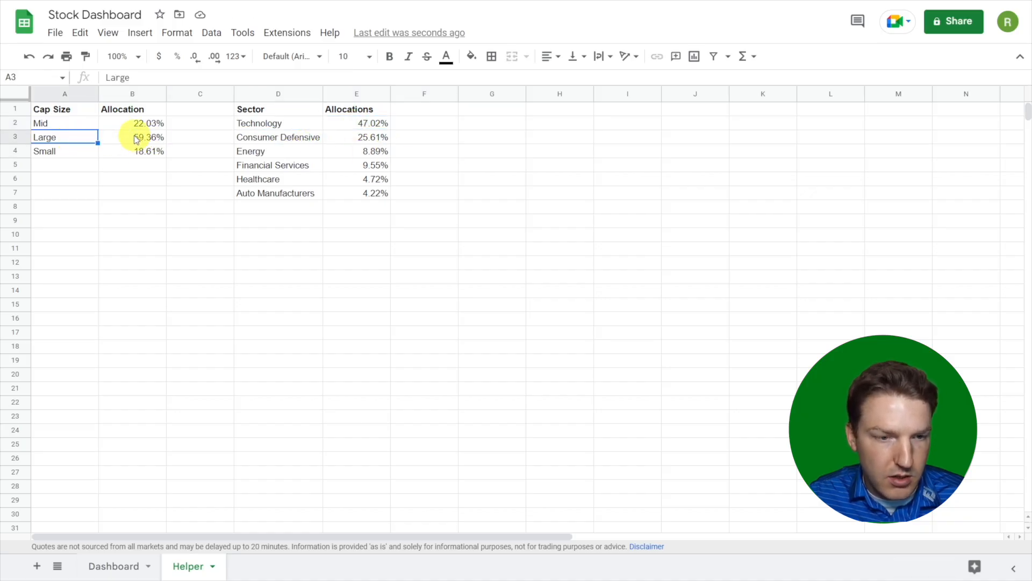
- Duplicate the Stock Allocations pie chart on the Dashboard sheet and place the copy beside the original at G17
{"action": "left_click", "coordinate": [131, 572]}
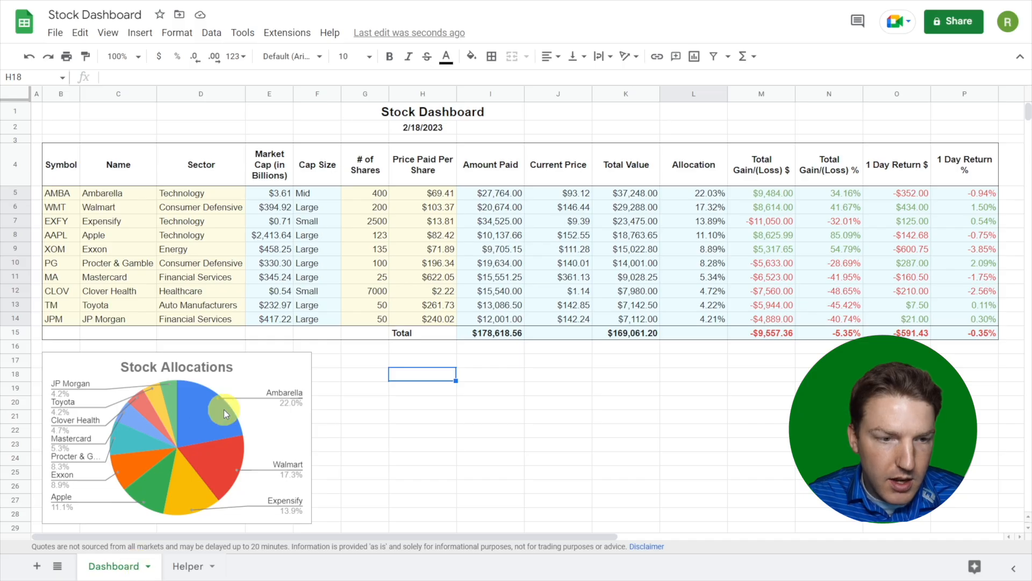
{"action": "left_click", "coordinate": [66, 366]}
{"action": "key", "text": "ctrl+c"}
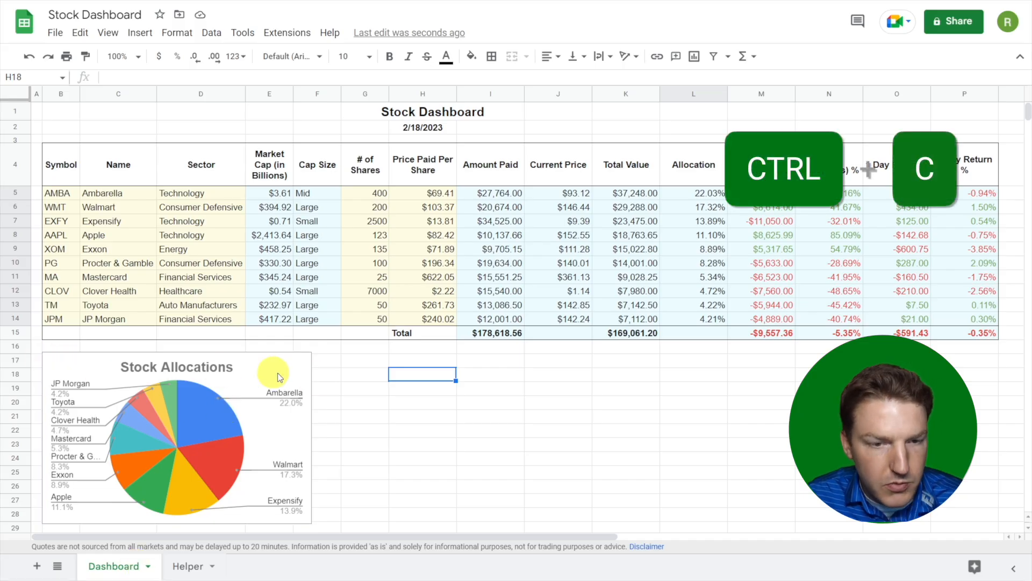
{"action": "left_click", "coordinate": [356, 364]}
{"action": "key", "text": "ctrl+v"}
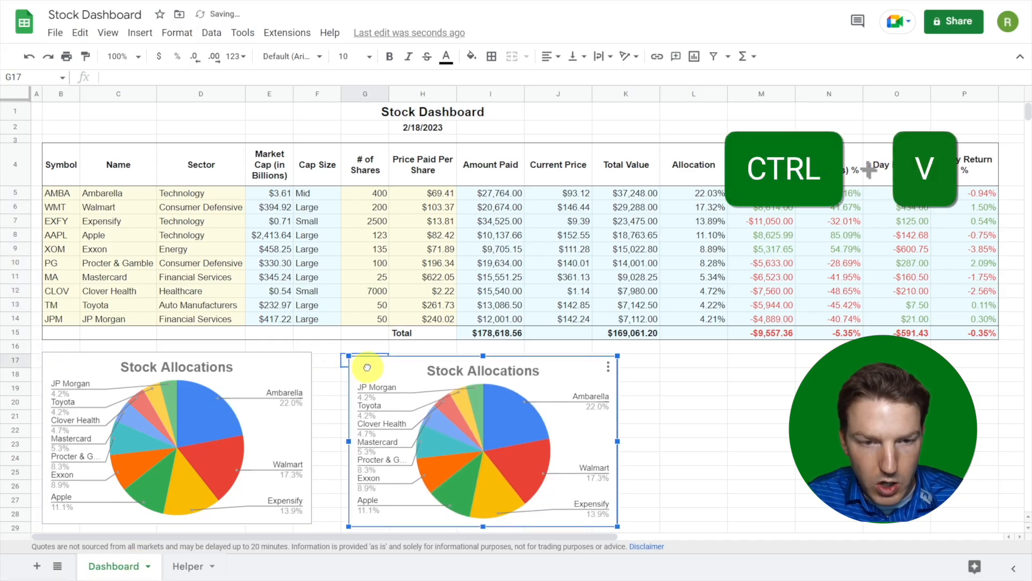
- Change the copied pie chart's title to "Sector Allocations"
{"action": "double_click", "coordinate": [443, 366]}
{"action": "left_click_drag", "start_coordinate": [858, 354], "coordinate": [819, 353]}
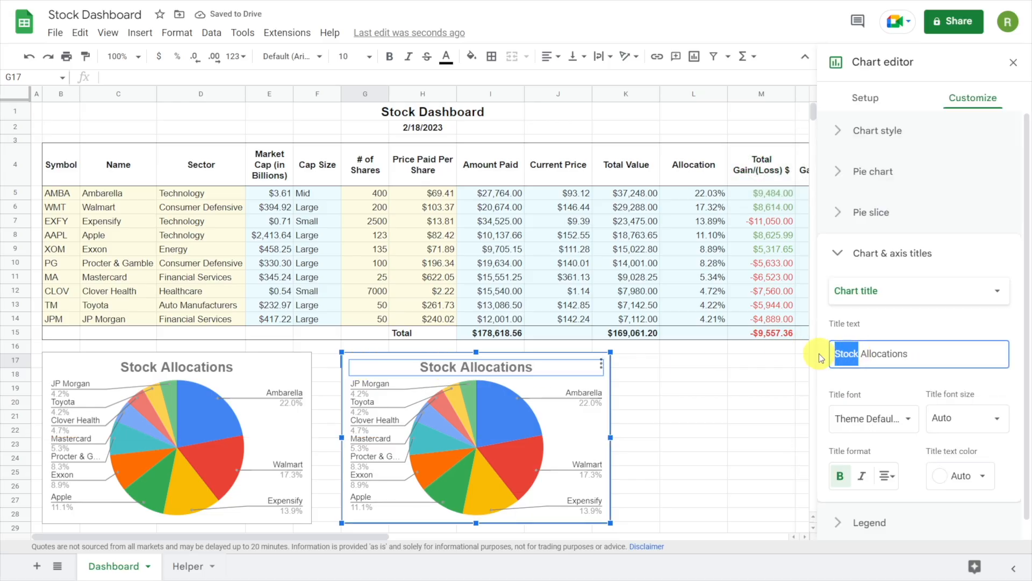
{"action": "type", "text": "Sector"}
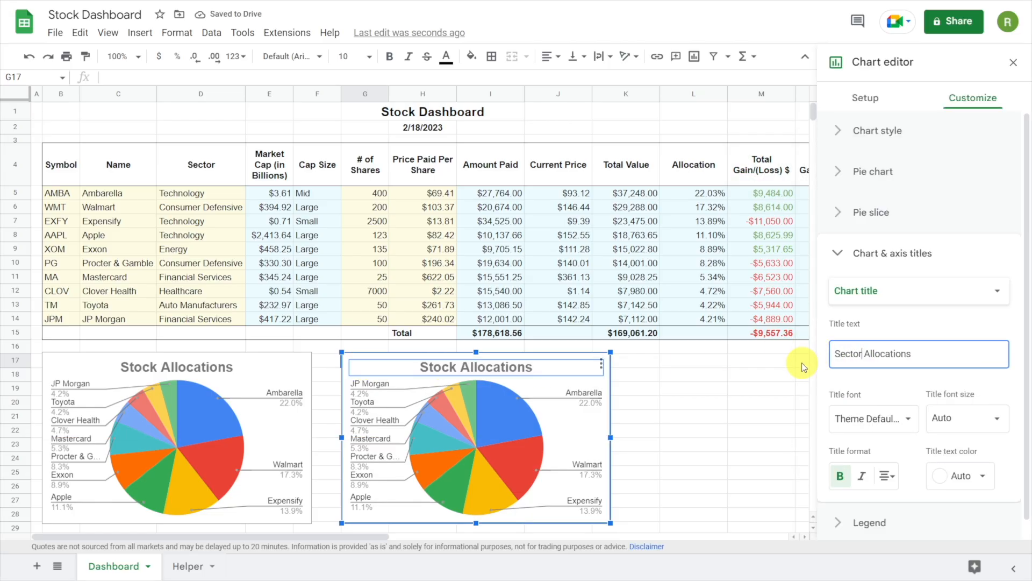
- Set the Sector Allocations chart's label range to the cap sizes in Helper!A2:A4
{"action": "left_click", "coordinate": [872, 101]}
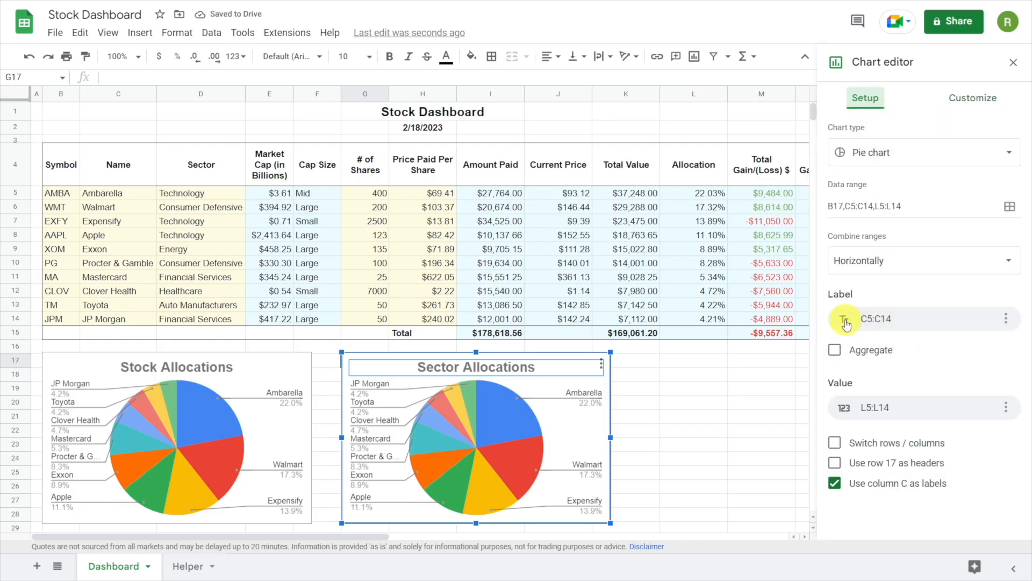
{"action": "left_click", "coordinate": [863, 323]}
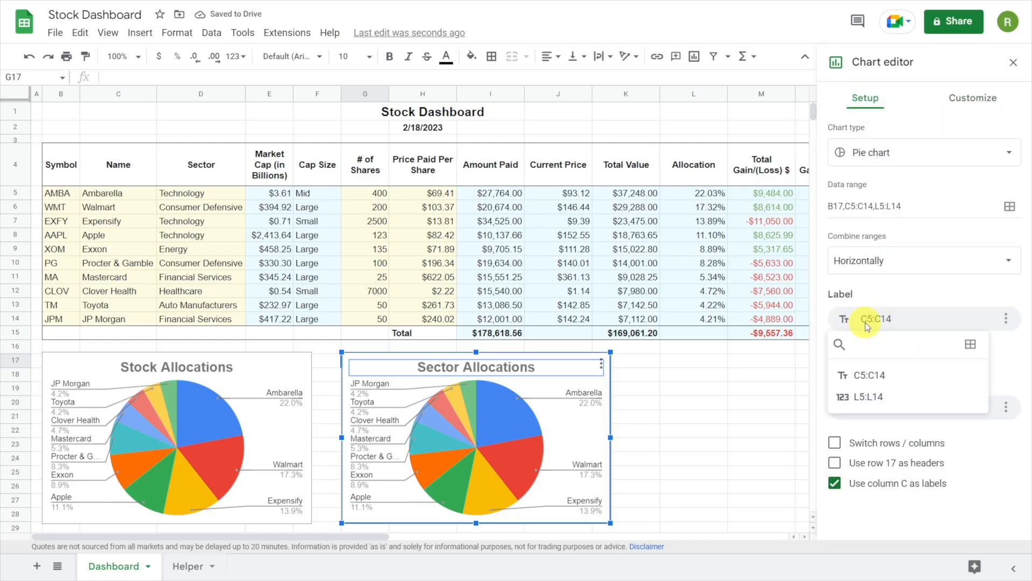
{"action": "left_click", "coordinate": [971, 346]}
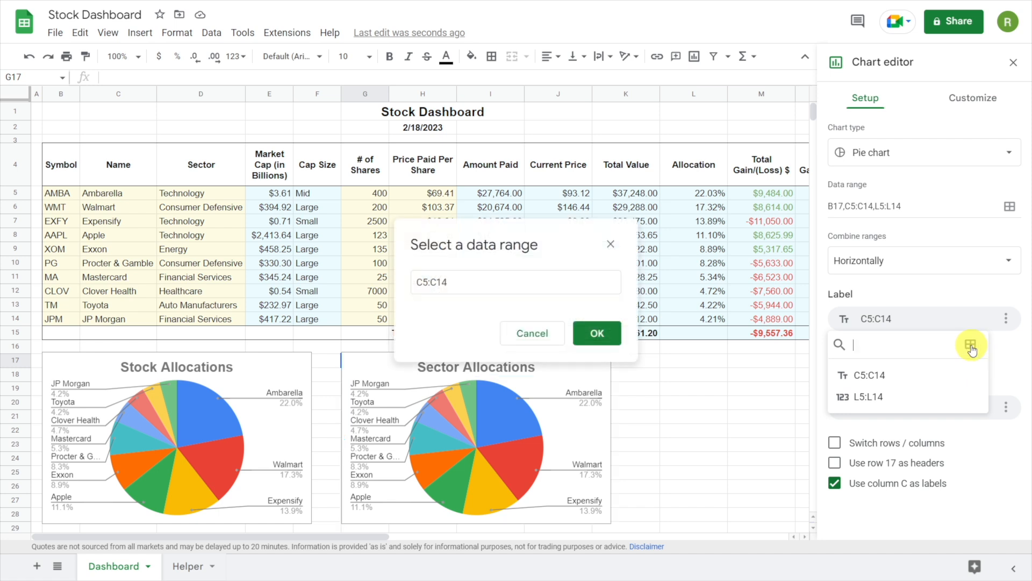
{"action": "left_click_drag", "start_coordinate": [460, 281], "coordinate": [402, 287]}
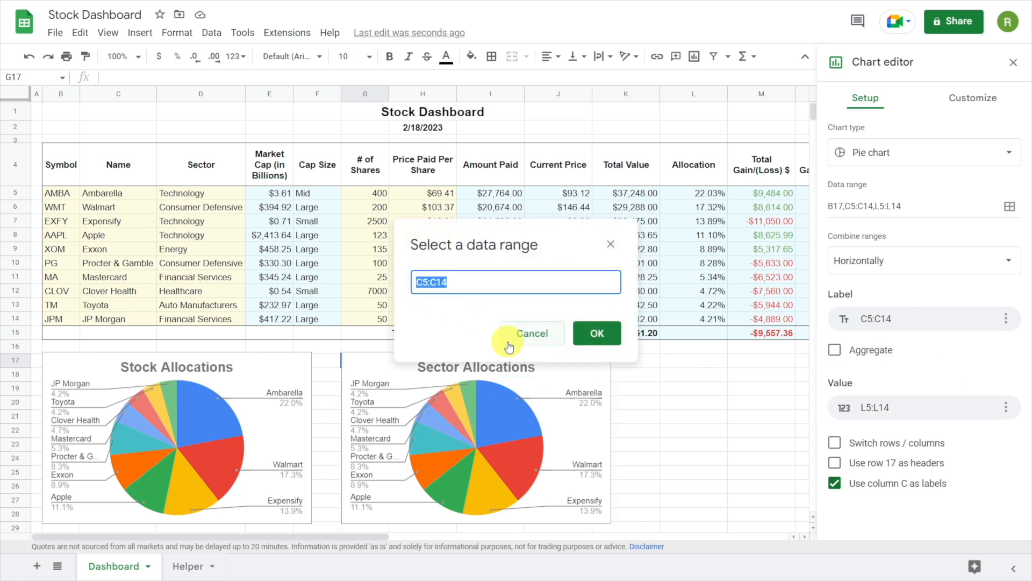
{"action": "key", "text": "BackSpace"}
{"action": "left_click", "coordinate": [187, 567]}
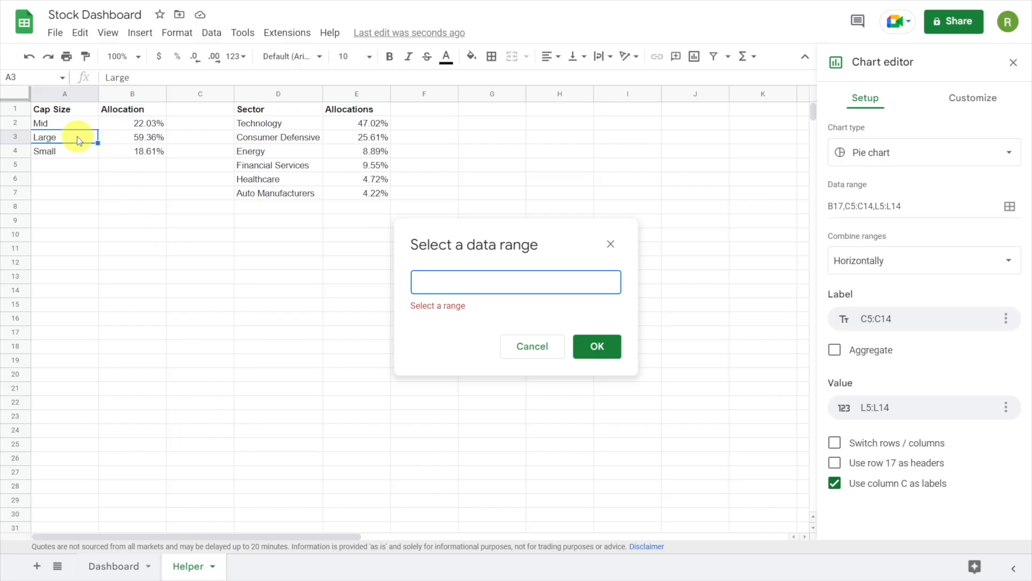
{"action": "left_click_drag", "start_coordinate": [68, 124], "coordinate": [64, 151]}
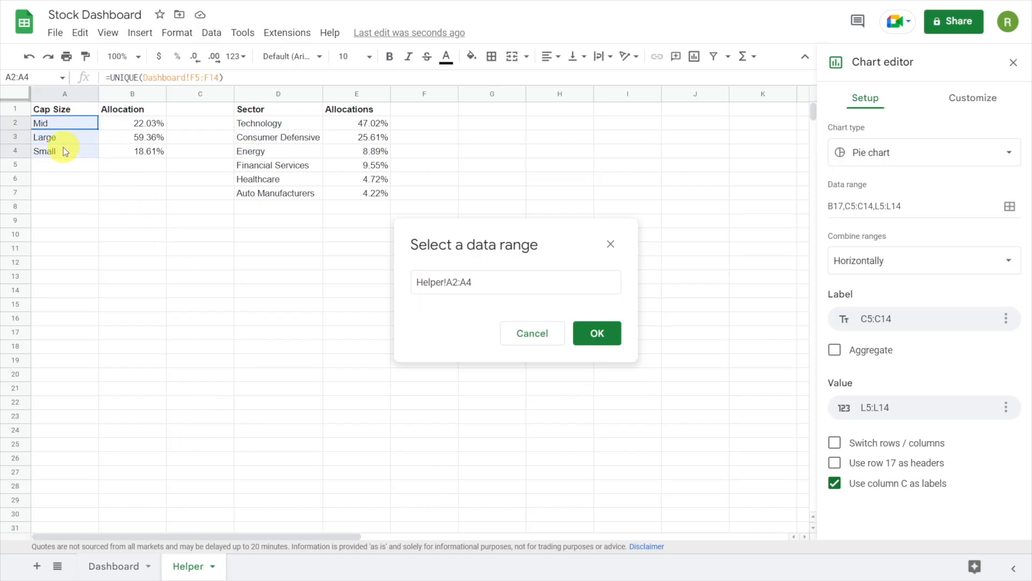
{"action": "left_click", "coordinate": [599, 337]}
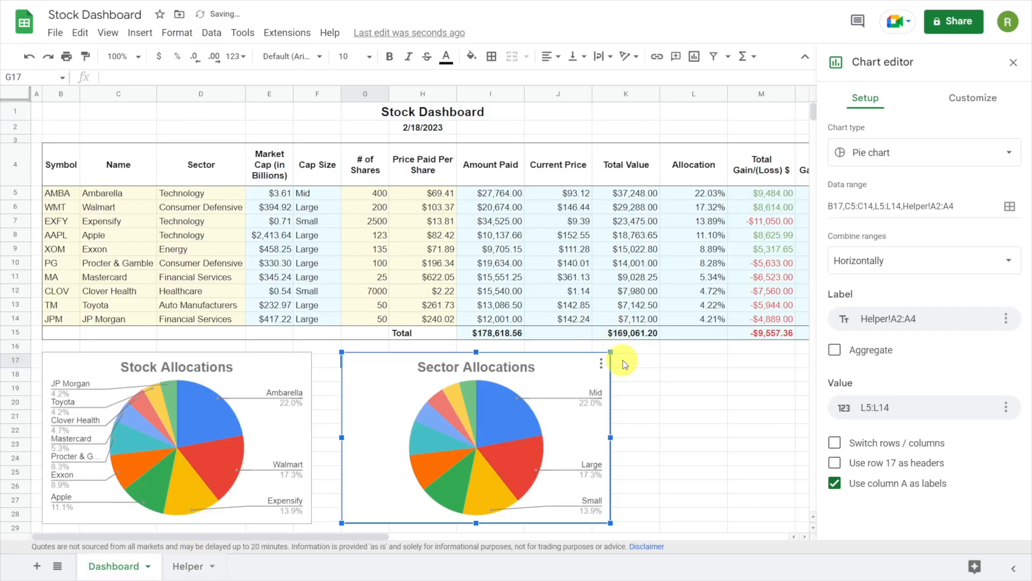
- Set the Sector Allocations chart's value range to Helper!B2:B4 and close the chart editor
{"action": "left_click", "coordinate": [849, 413]}
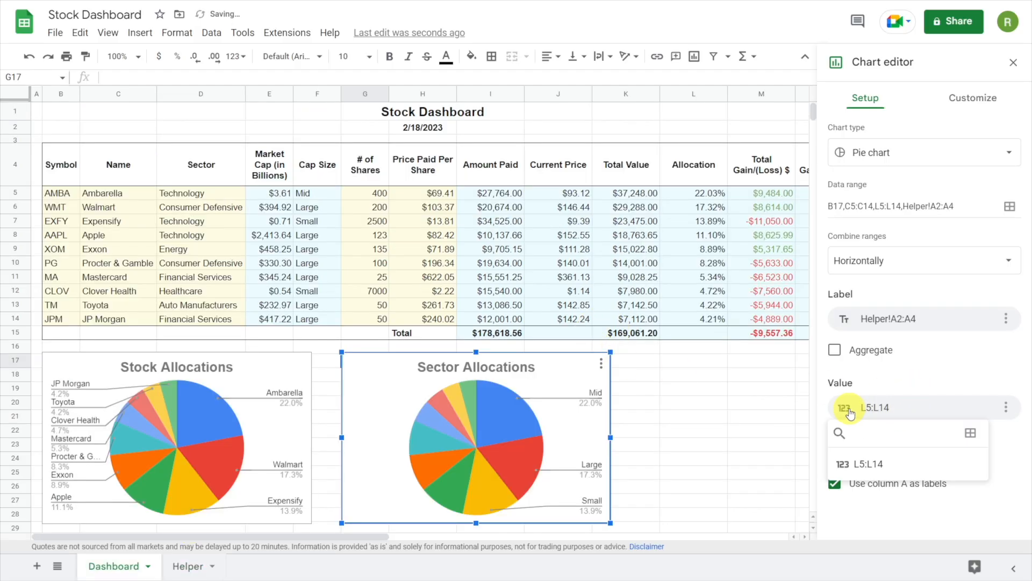
{"action": "left_click", "coordinate": [970, 434]}
{"action": "left_click_drag", "start_coordinate": [430, 283], "coordinate": [380, 283]}
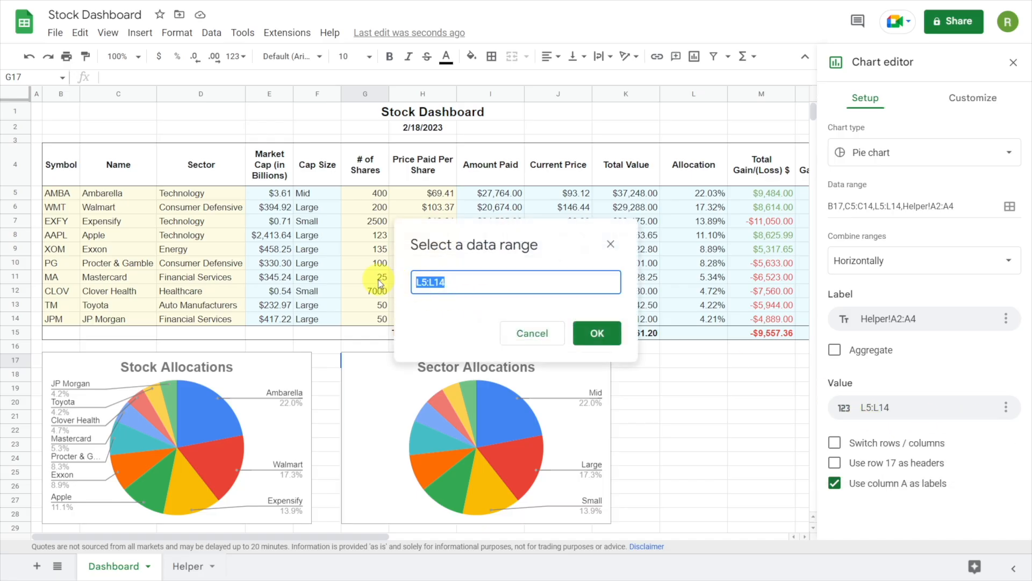
{"action": "key", "text": "BackSpace"}
{"action": "left_click", "coordinate": [184, 573]}
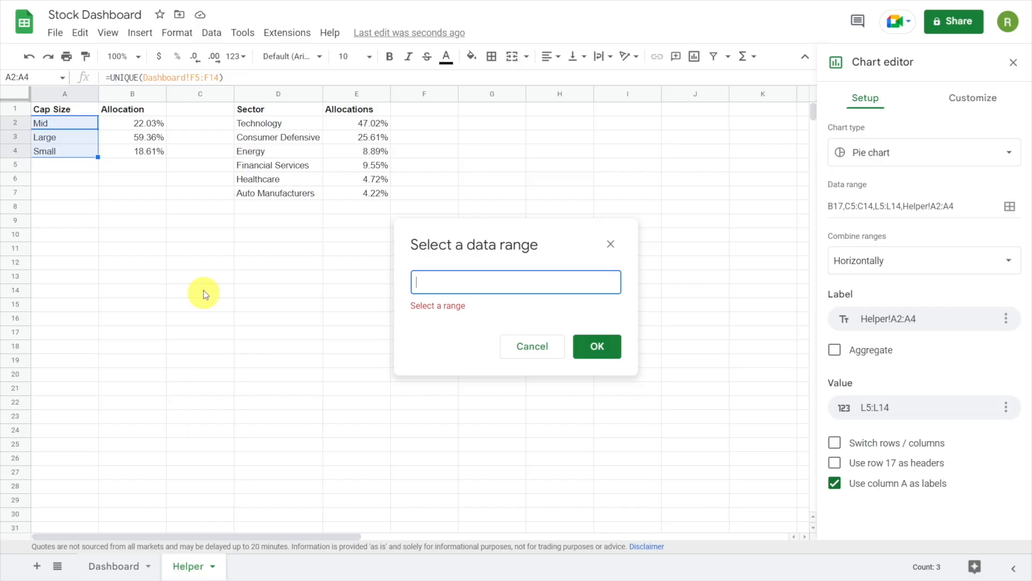
{"action": "left_click_drag", "start_coordinate": [145, 123], "coordinate": [150, 152]}
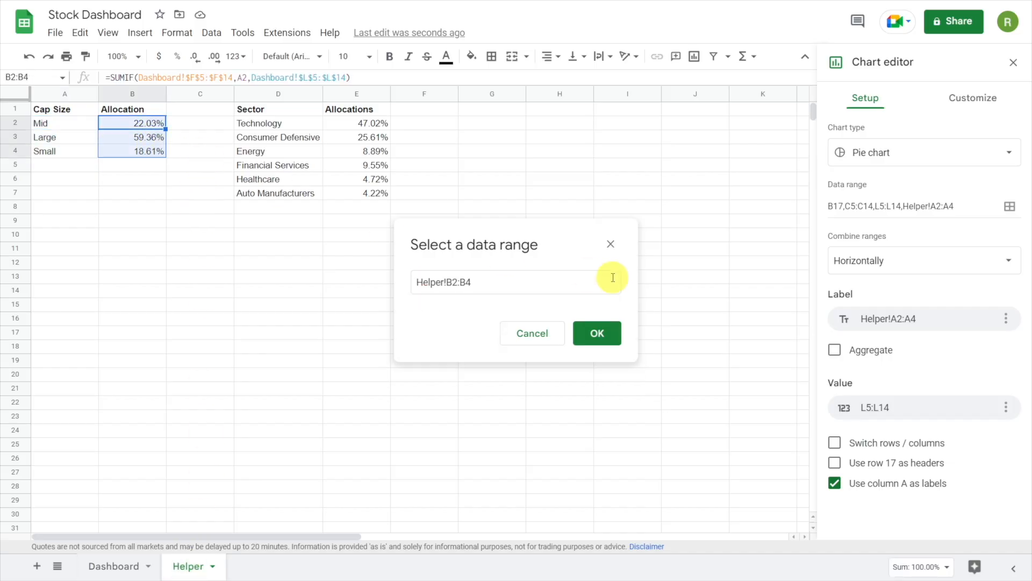
{"action": "left_click", "coordinate": [597, 333]}
{"action": "left_click", "coordinate": [651, 473]}
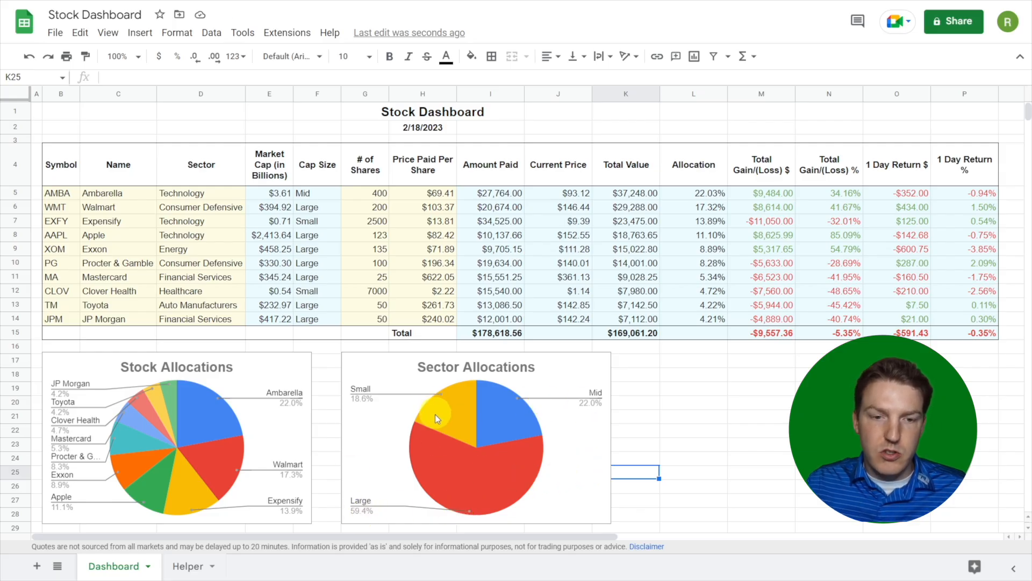
- Change the Sector Allocations chart's title to "Cap Size Allocations"
{"action": "left_click", "coordinate": [356, 361]}
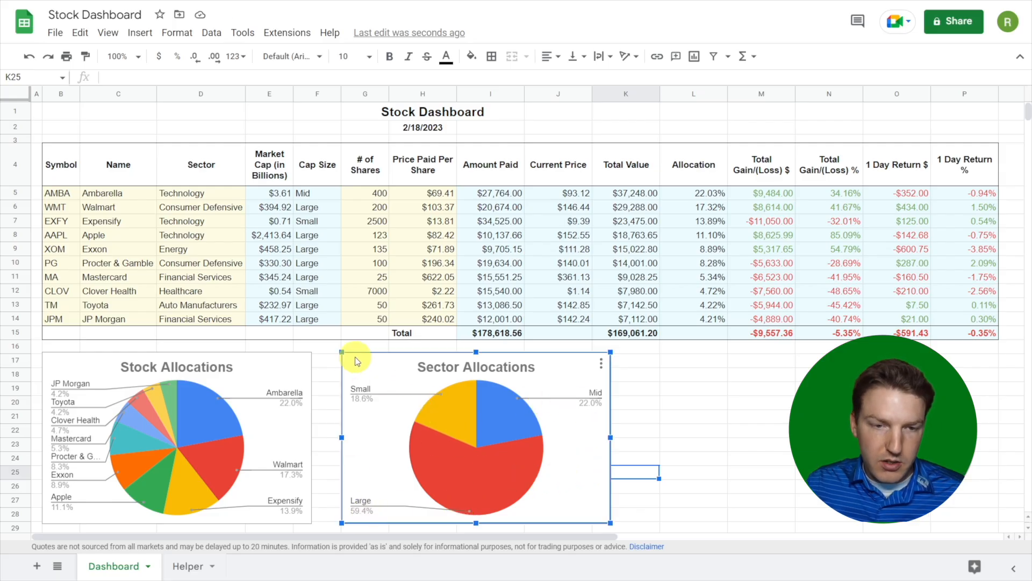
{"action": "double_click", "coordinate": [441, 371]}
{"action": "left_click", "coordinate": [465, 367]}
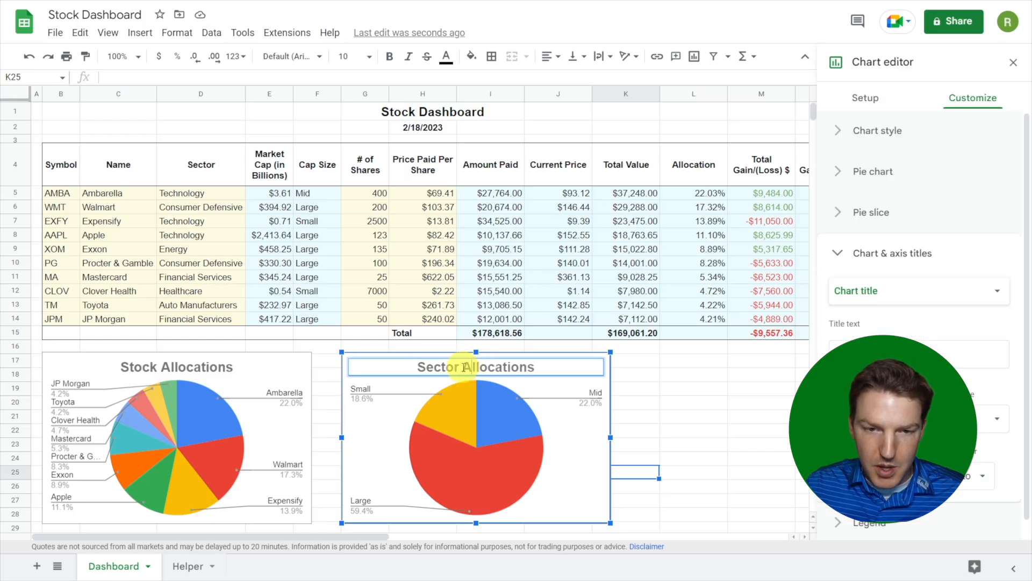
{"action": "double_click", "coordinate": [445, 367]}
{"action": "type", "text": "Cap S"}
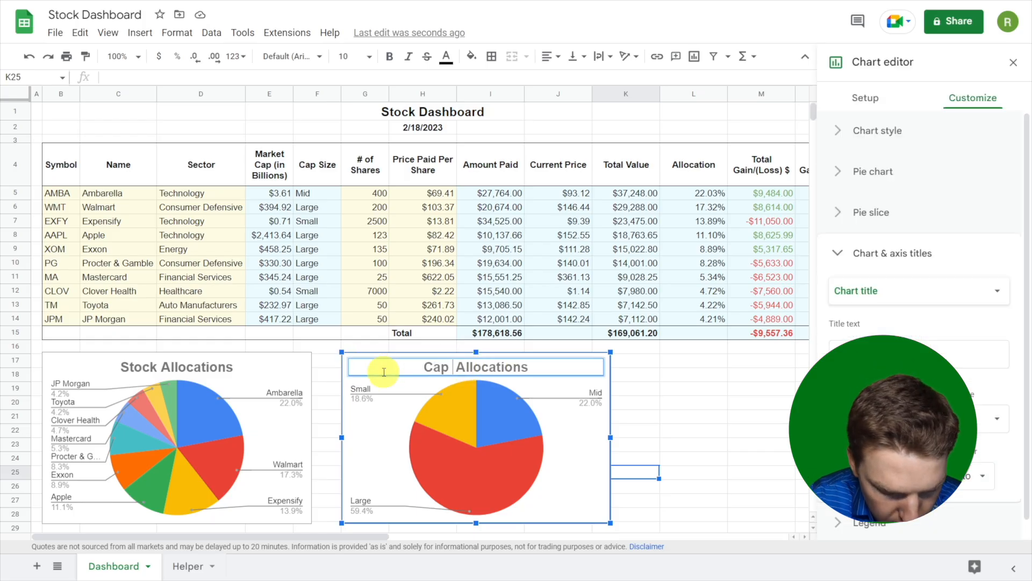
{"action": "type", "text": "ize"}
{"action": "left_click", "coordinate": [366, 386]}
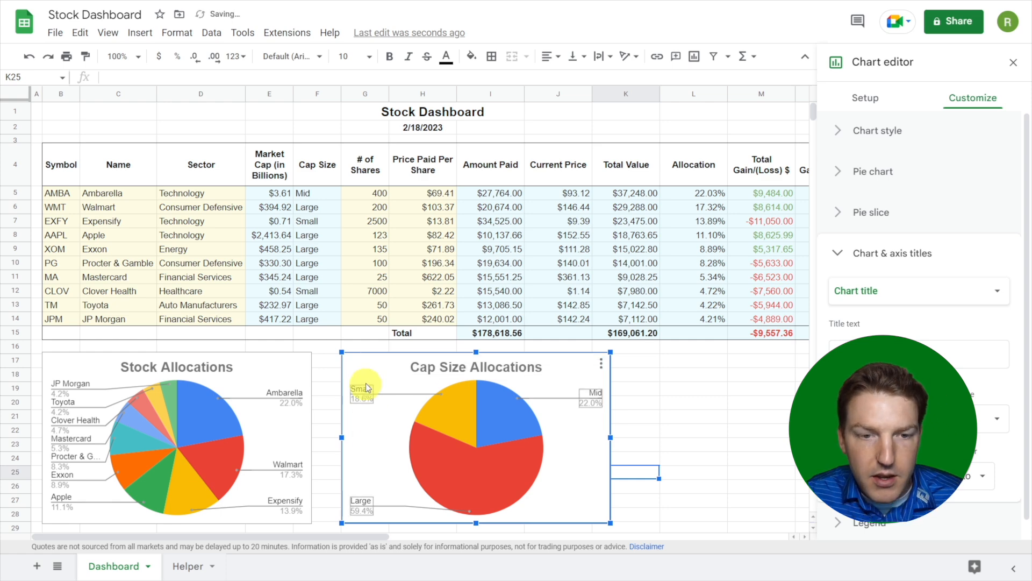
{"action": "left_click", "coordinate": [353, 357]}
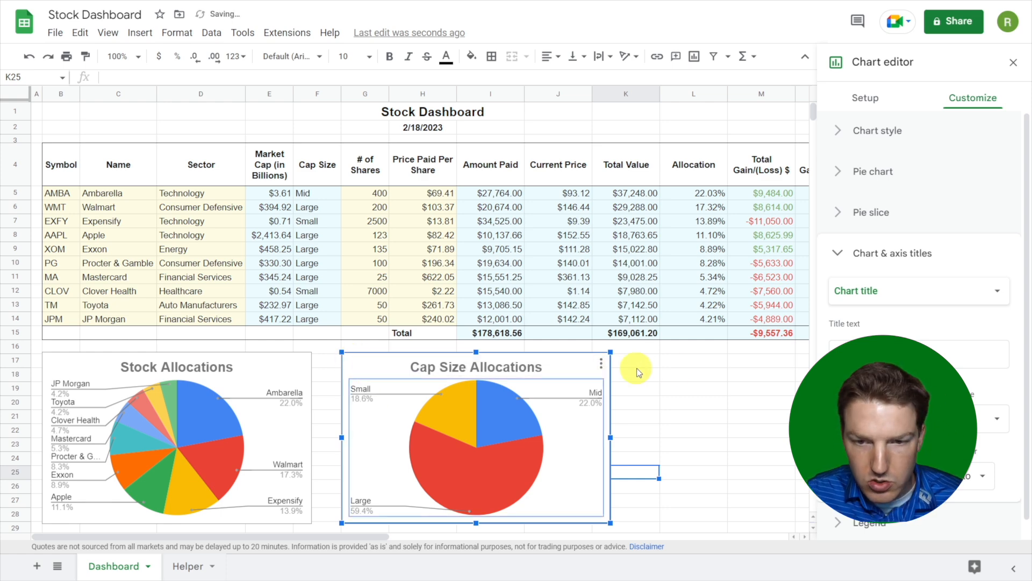
- Duplicate the Stock Allocations pie chart and place the copy beside the Cap Size Allocations chart at L17
{"action": "left_click", "coordinate": [676, 363]}
{"action": "key", "text": "ctrl+c"}
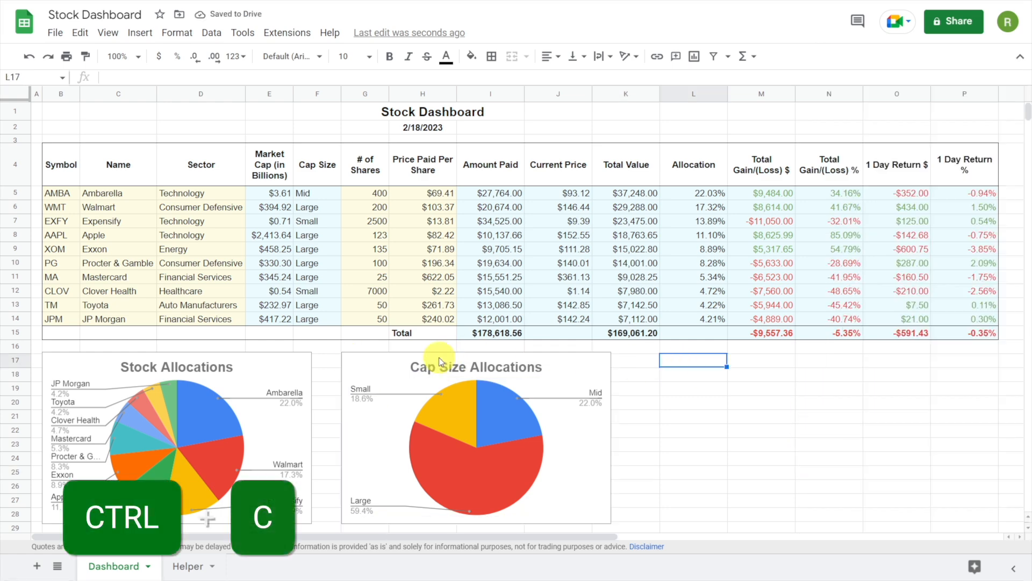
{"action": "key", "text": "ctrl+v"}
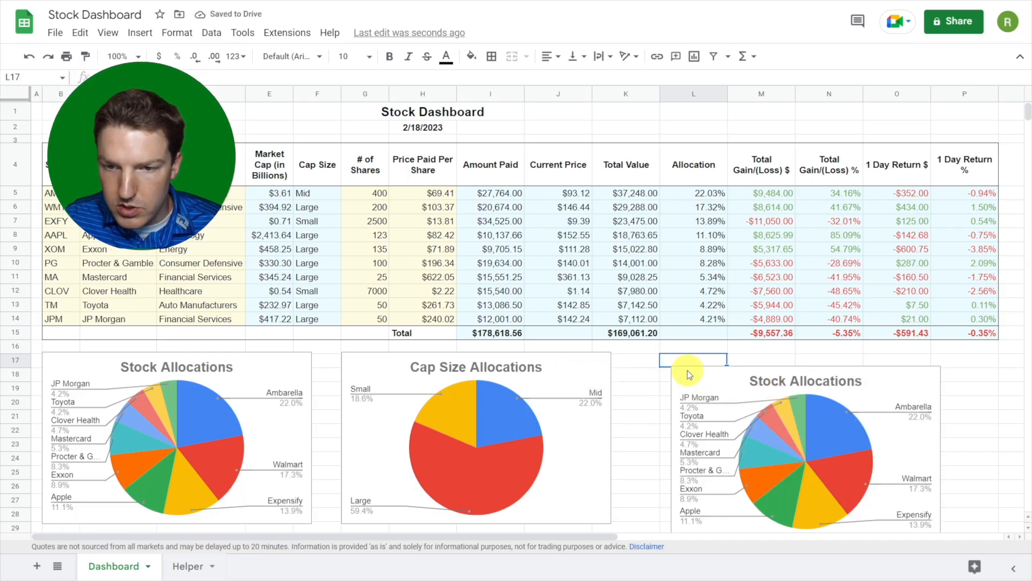
{"action": "left_click", "coordinate": [728, 380]}
{"action": "left_click_drag", "start_coordinate": [683, 375], "coordinate": [672, 362]}
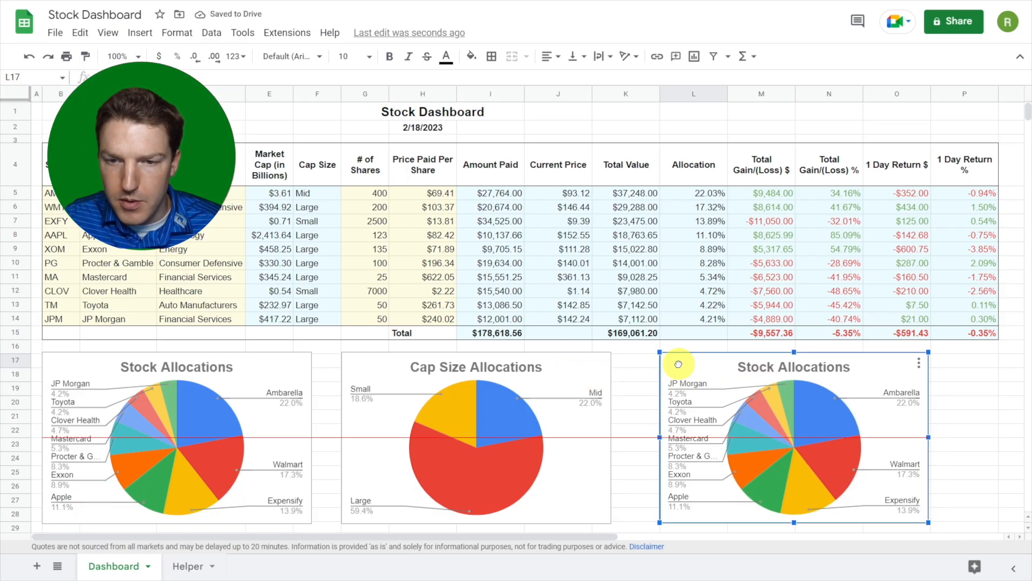
- Title the copied pie chart "Sector Allocations" and set its label range to the sectors in Helper!D2:D7
{"action": "double_click", "coordinate": [759, 369]}
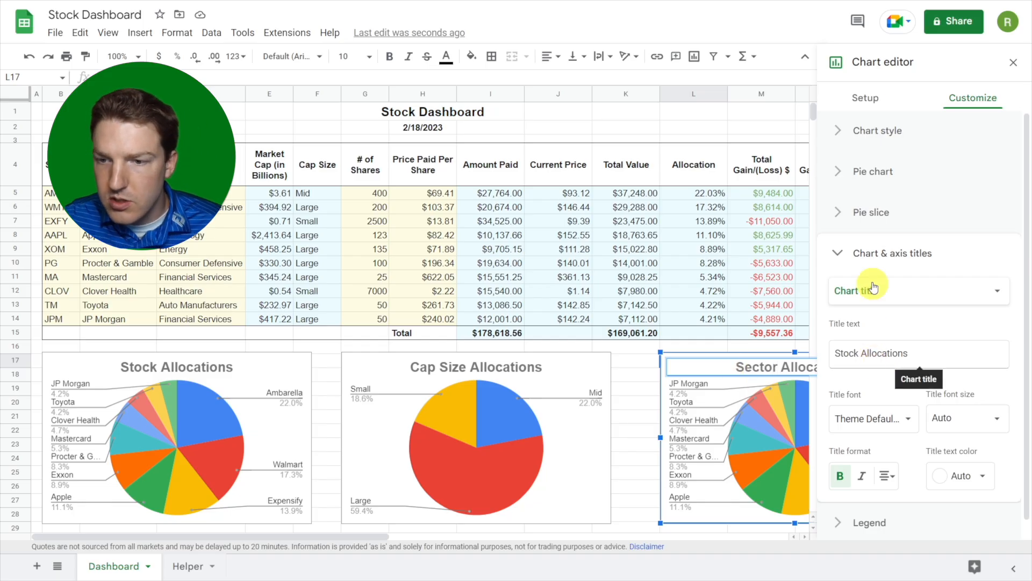
{"action": "left_click", "coordinate": [872, 101]}
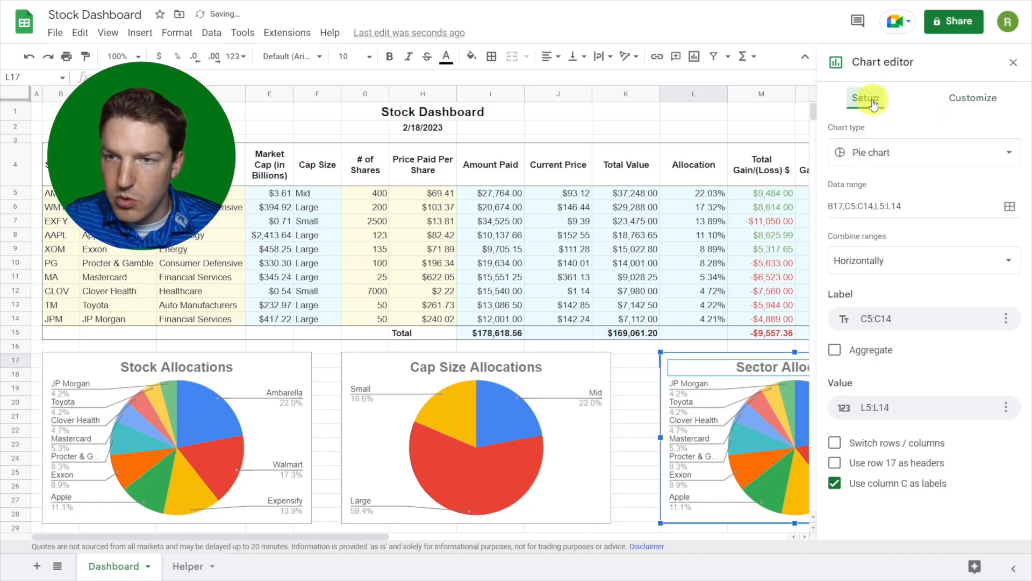
{"action": "left_click", "coordinate": [877, 319]}
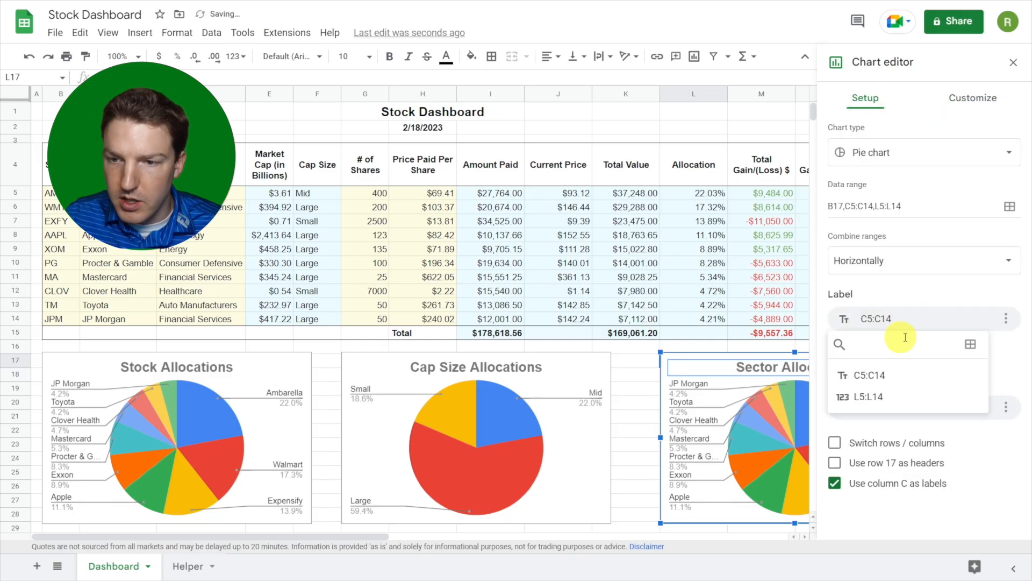
{"action": "left_click", "coordinate": [970, 345]}
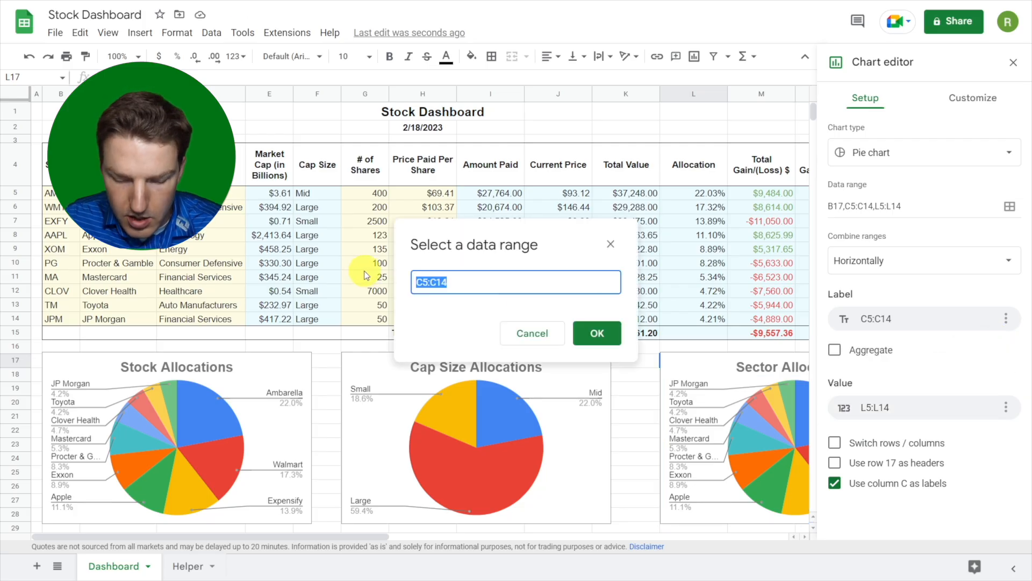
{"action": "key", "text": "BackSpace"}
{"action": "left_click", "coordinate": [187, 565]}
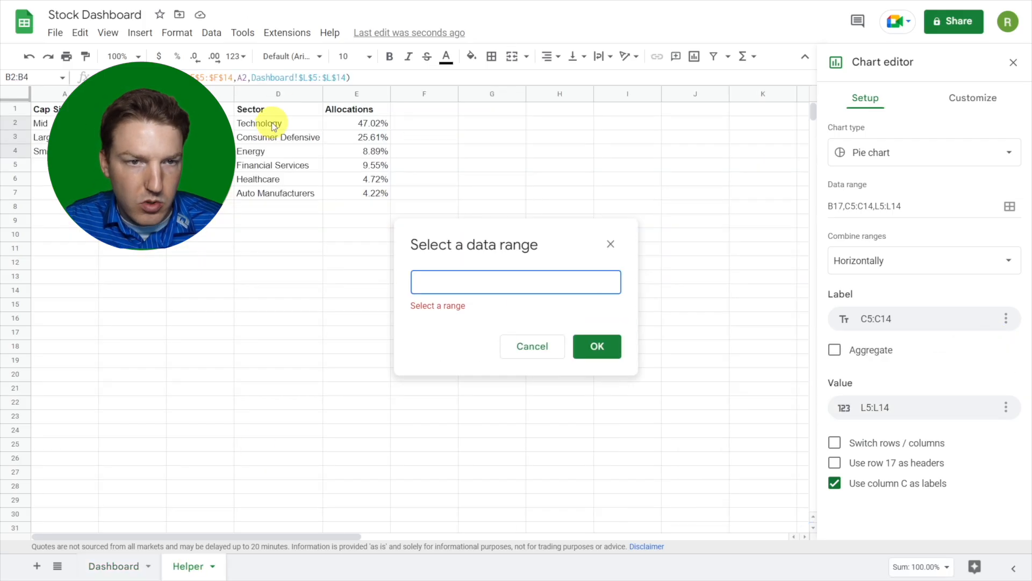
{"action": "left_click_drag", "start_coordinate": [274, 127], "coordinate": [276, 192]}
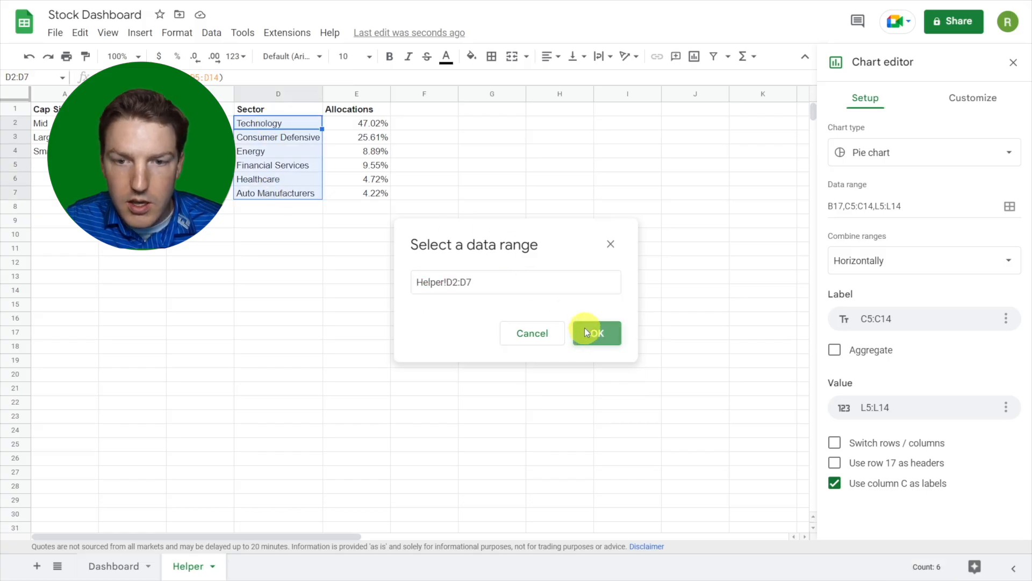
{"action": "left_click", "coordinate": [586, 332]}
- Set the Sector Allocations chart's value range to Helper!E2:E7 and close the chart editor
{"action": "left_click", "coordinate": [861, 409]}
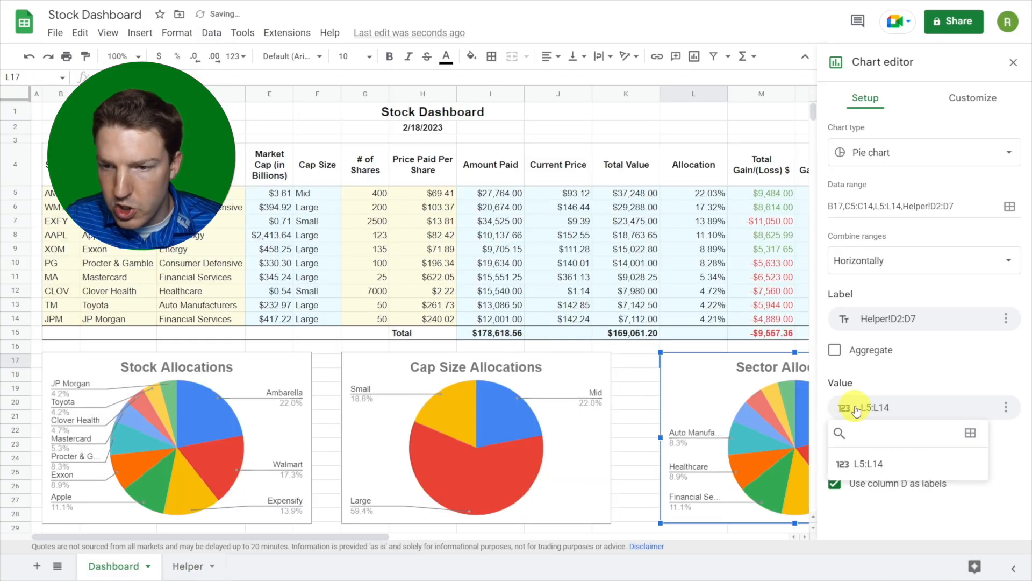
{"action": "left_click", "coordinate": [980, 439]}
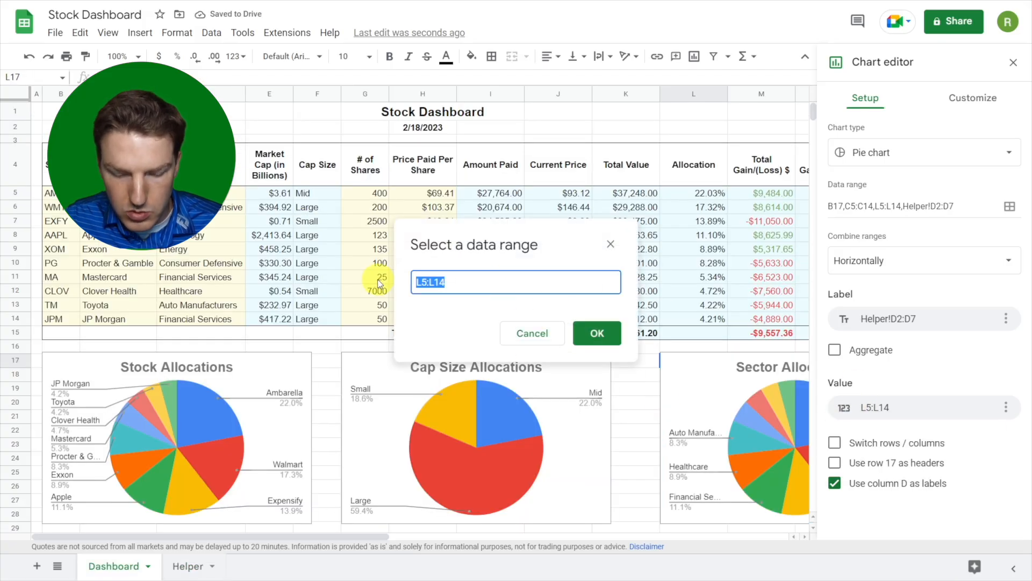
{"action": "key", "text": "BackSpace"}
{"action": "left_click", "coordinate": [187, 566]}
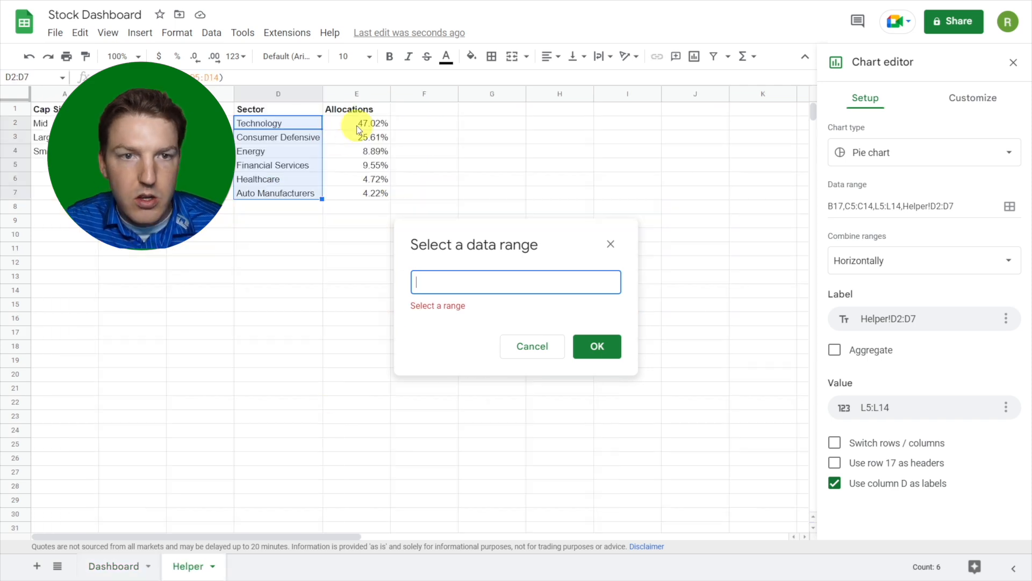
{"action": "left_click_drag", "start_coordinate": [356, 124], "coordinate": [357, 197]}
{"action": "left_click", "coordinate": [606, 346]}
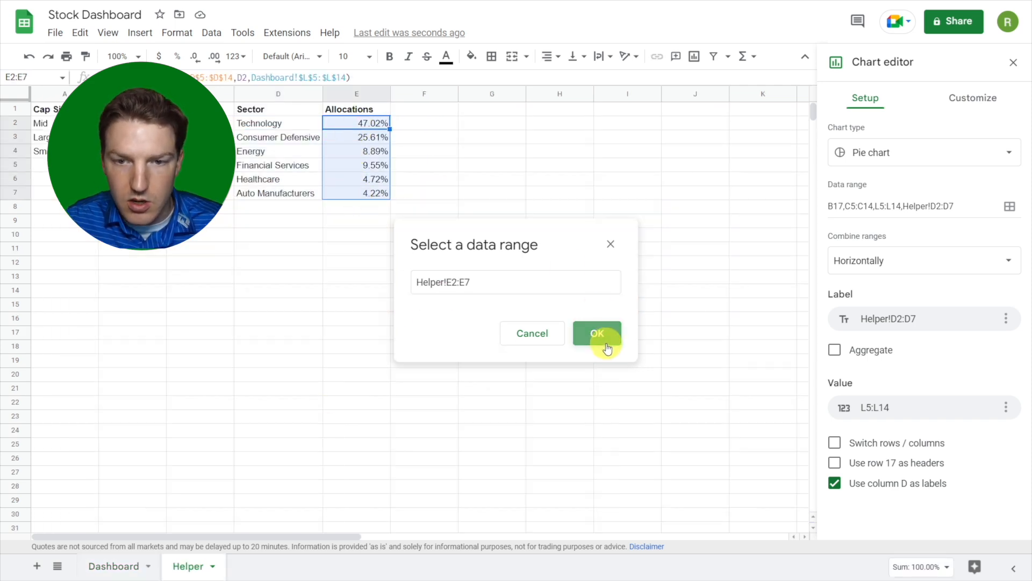
{"action": "left_click", "coordinate": [1013, 62]}
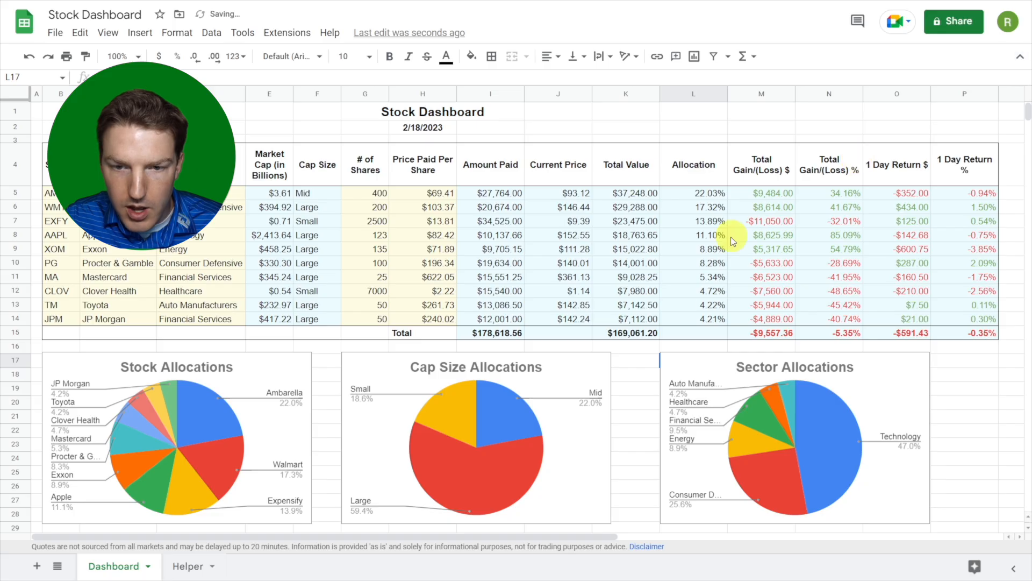
- Shift the Cap Size Allocations and Sector Allocations charts slightly right to spread the three charts across the dashboard
{"action": "left_click", "coordinate": [967, 402]}
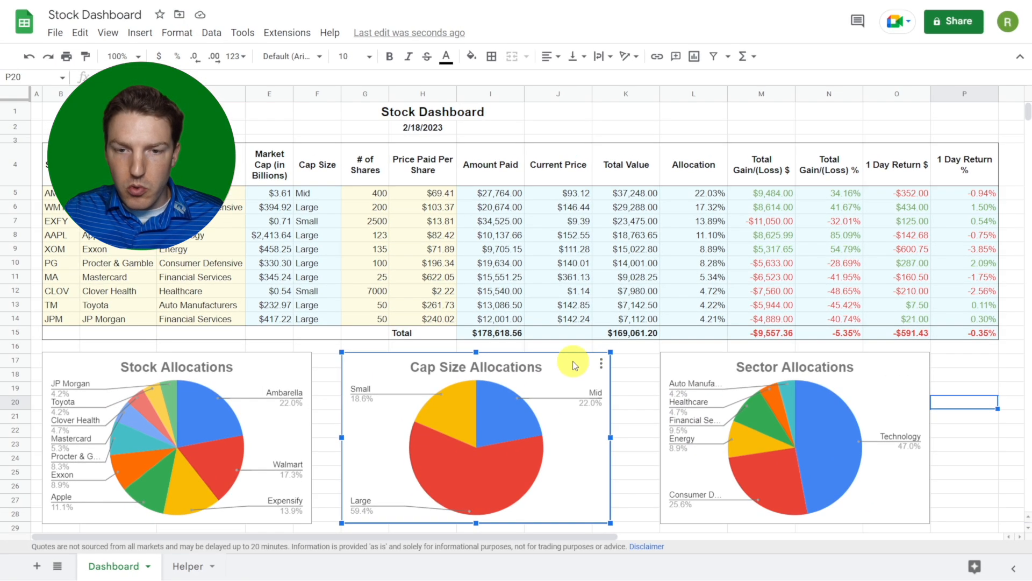
{"action": "left_click_drag", "start_coordinate": [573, 360], "coordinate": [600, 363]}
{"action": "left_click_drag", "start_coordinate": [903, 371], "coordinate": [926, 369]}
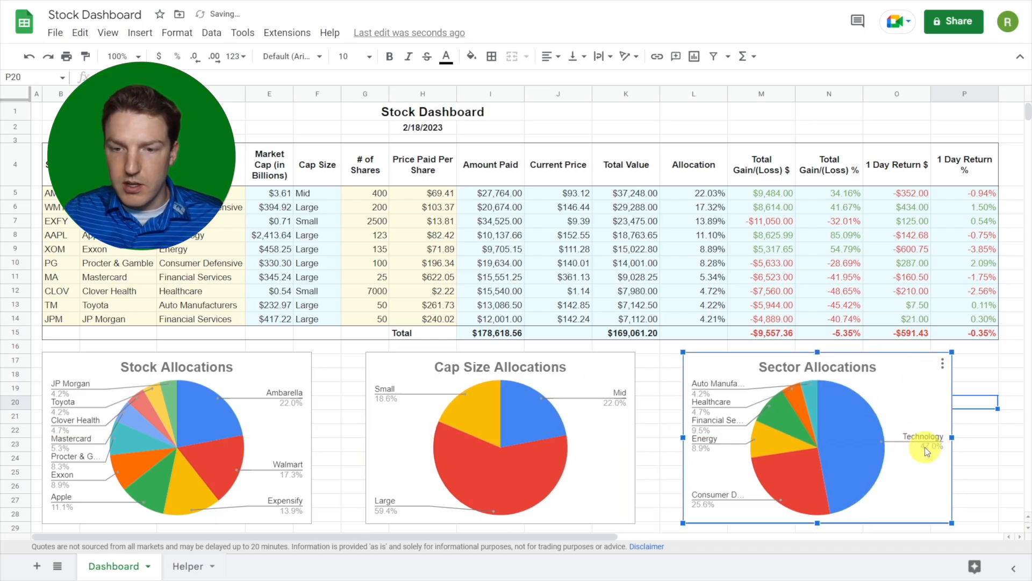